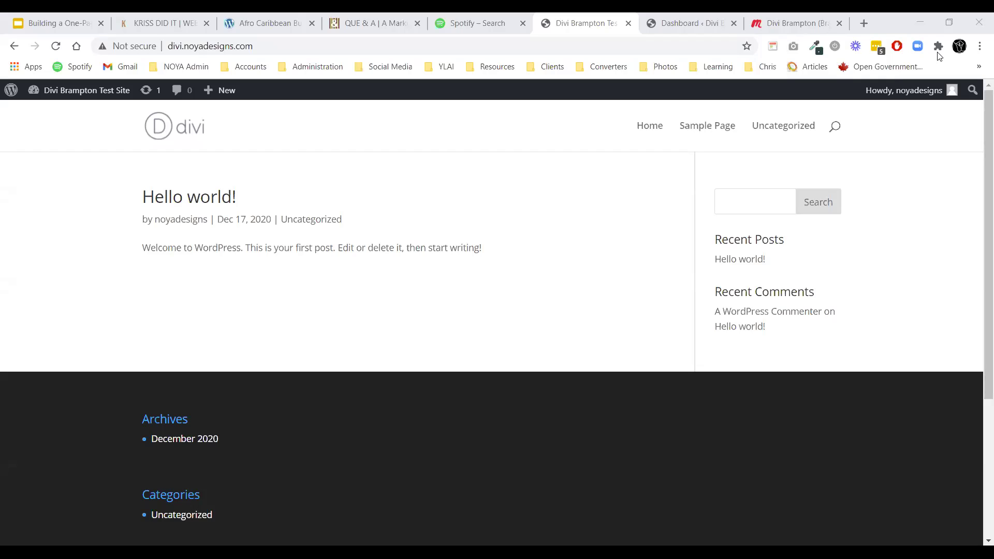
From the front page's admin-bar site name, open the Dashboard in a new tab and switch to it.
{"action": "scroll", "coordinate": [567, 259], "scroll_direction": "down", "scroll_amount": 4}
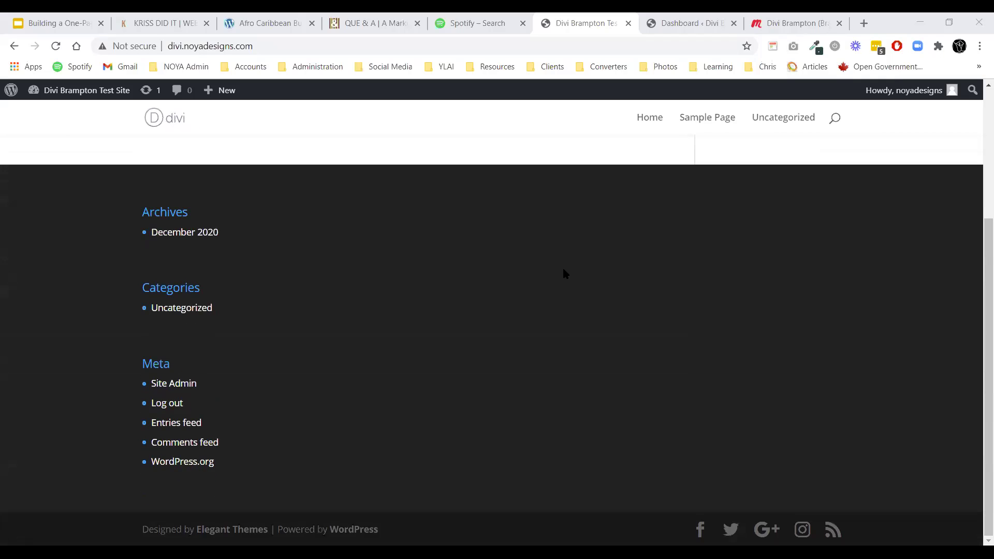
{"action": "scroll", "coordinate": [566, 274], "scroll_direction": "up", "scroll_amount": 4}
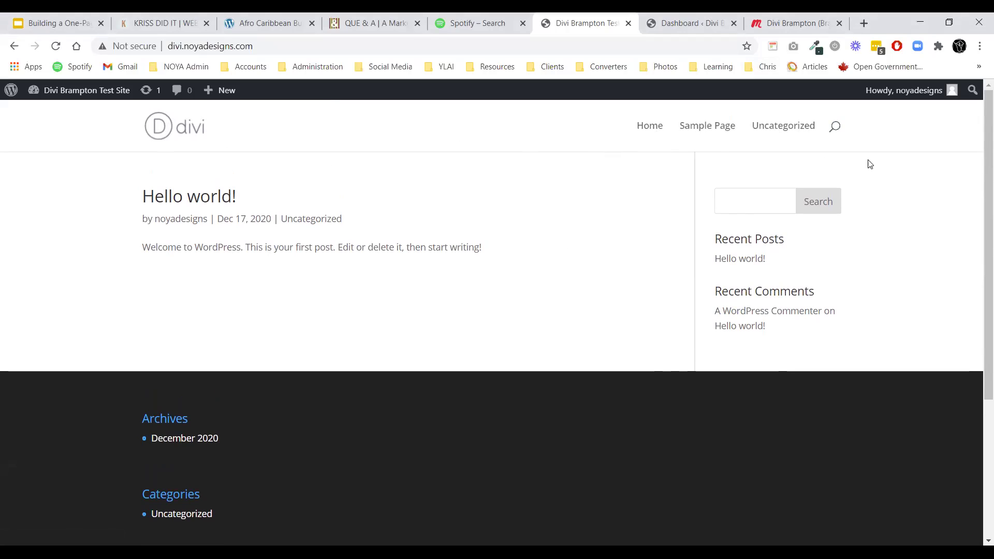
{"action": "mouse_move", "coordinate": [78, 92]}
{"action": "right_click", "coordinate": [57, 113]}
{"action": "left_click", "coordinate": [98, 122]}
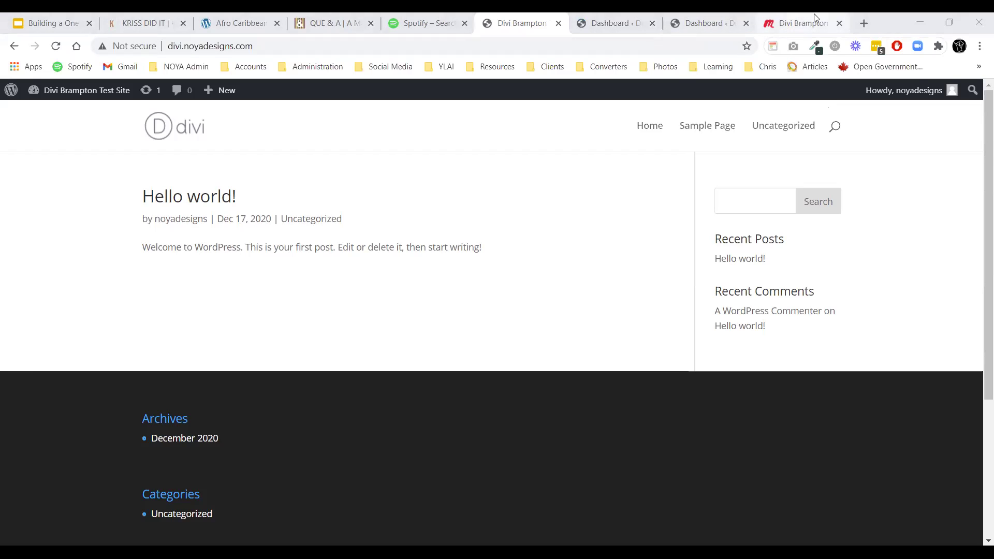
{"action": "left_click", "coordinate": [708, 23]}
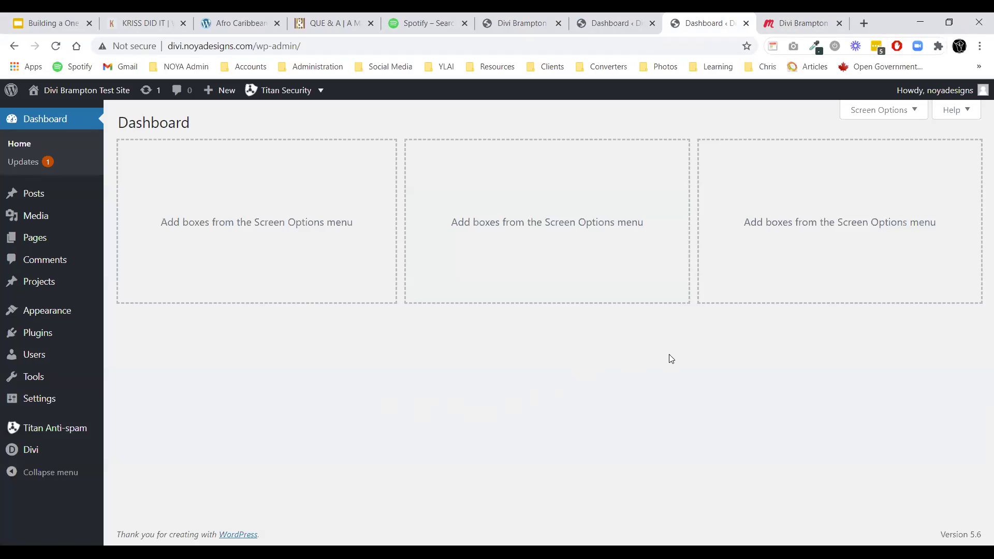
{"action": "left_click", "coordinate": [51, 22]}
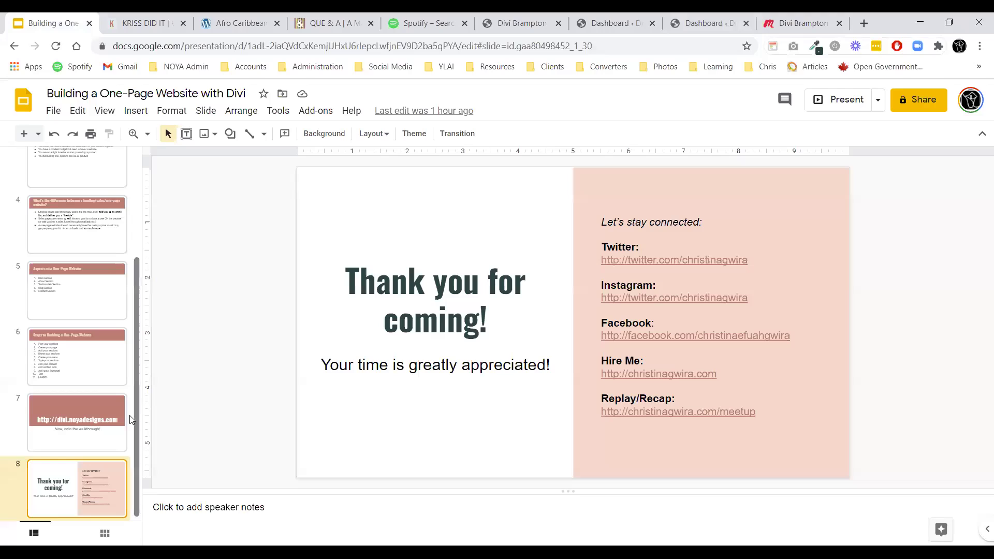
{"action": "left_click", "coordinate": [59, 293]}
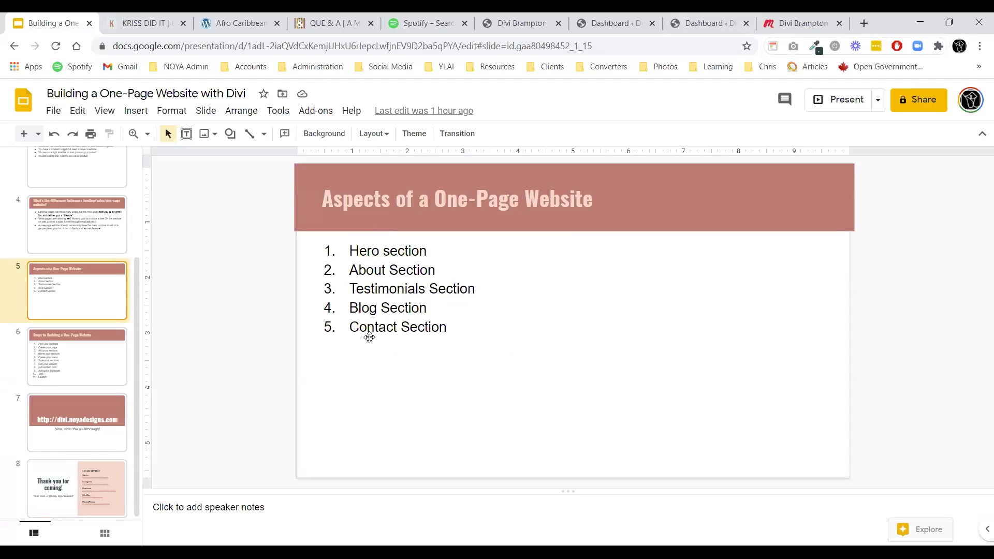
{"action": "left_click", "coordinate": [688, 17]}
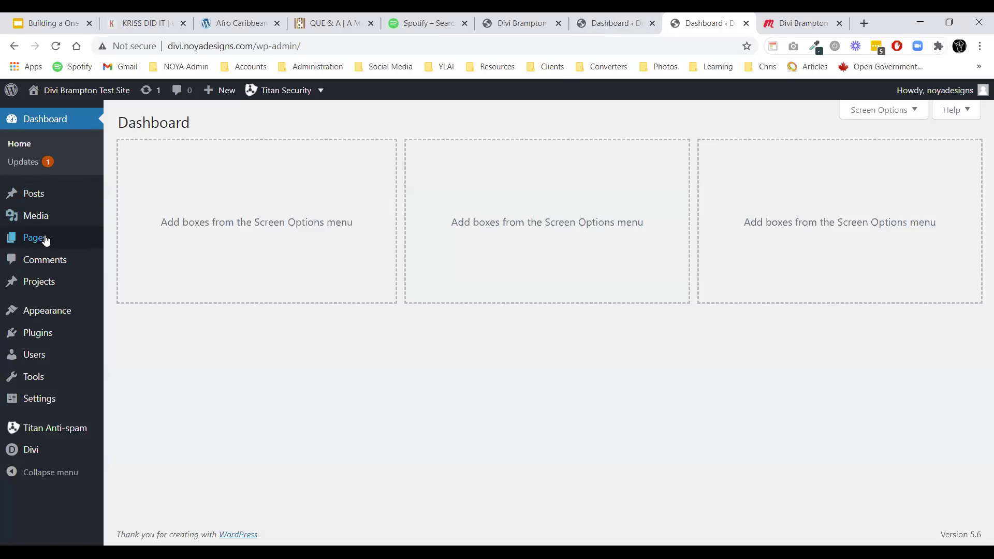
Go to Pages > All Pages to list the Privacy Policy and Sample Page.
{"action": "mouse_move", "coordinate": [31, 237]}
{"action": "left_click", "coordinate": [122, 240]}
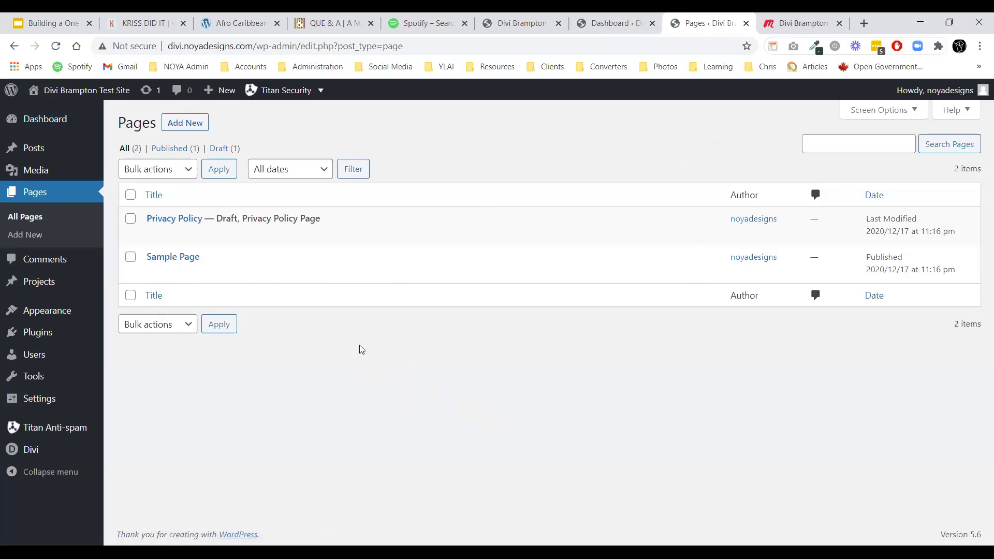
{"action": "mouse_move", "coordinate": [177, 219]}
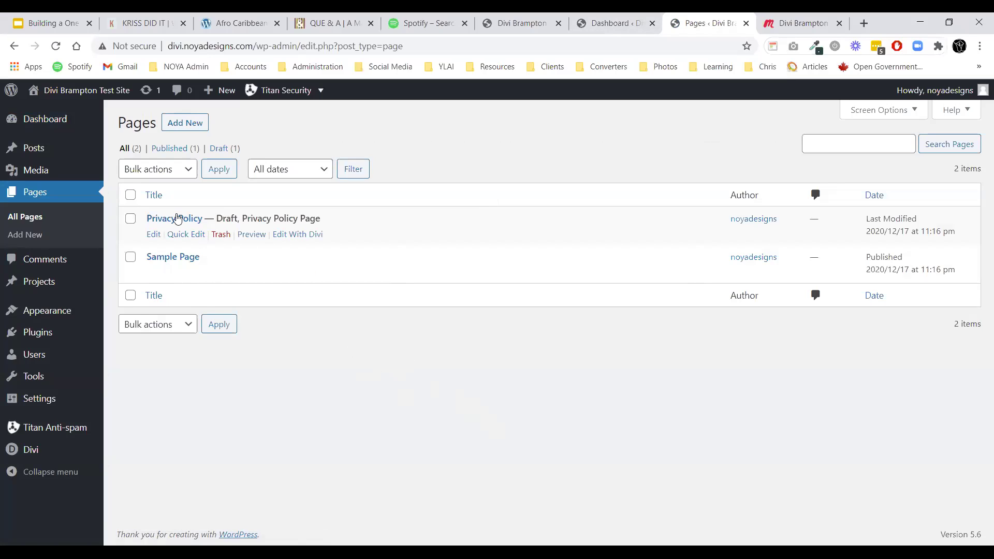
{"action": "mouse_move", "coordinate": [164, 262]}
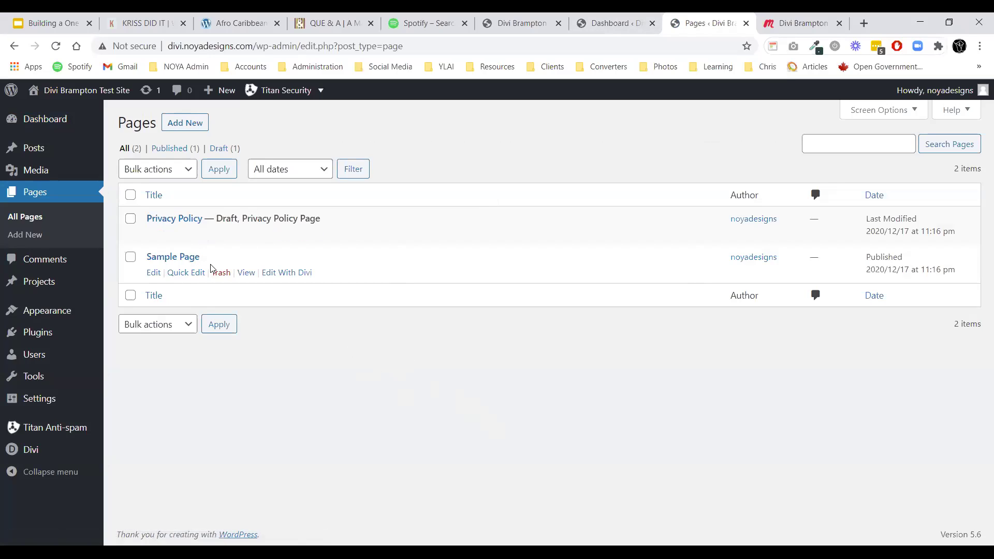
Quick Edit Sample Page to title 'Welcome' and slug 'welcome', then update it.
{"action": "left_click", "coordinate": [188, 272]}
{"action": "triple_click", "coordinate": [189, 272]}
{"action": "type", "text": "Welcome"}
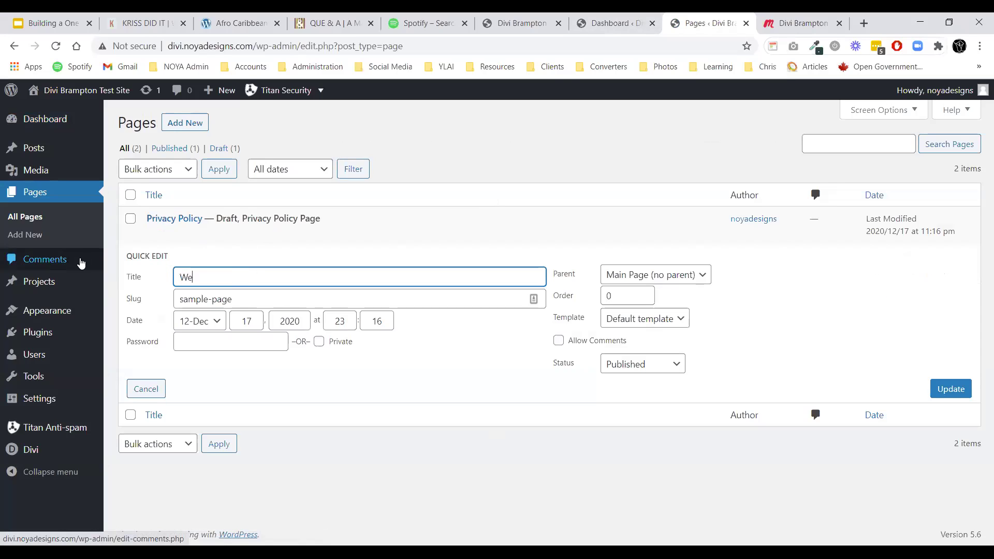
{"action": "triple_click", "coordinate": [245, 293]}
{"action": "double_click", "coordinate": [245, 294]}
{"action": "type", "text": "w"}
{"action": "triple_click", "coordinate": [245, 295]}
{"action": "type", "text": "wecome"}
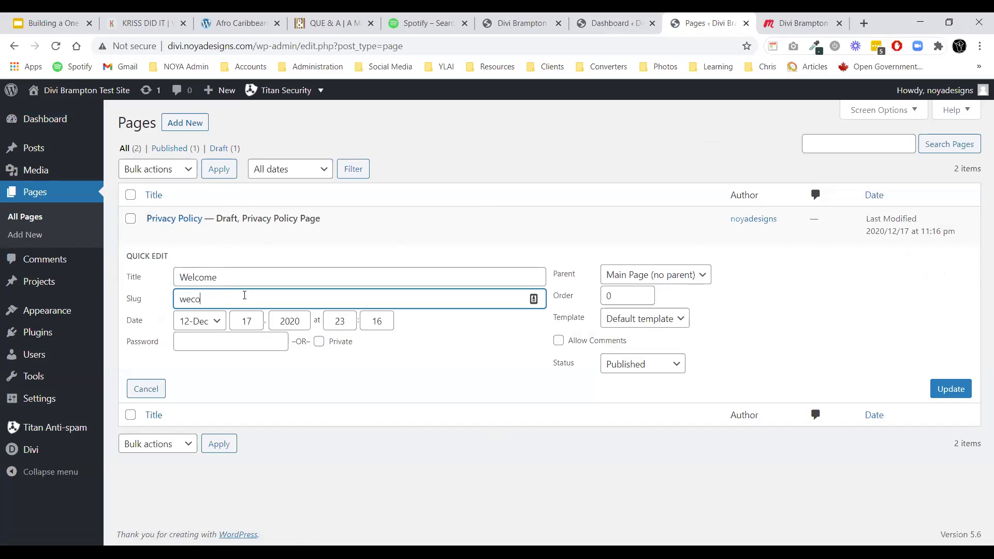
{"action": "key", "text": "BackSpace"}
{"action": "key", "text": "BackSpace"}
{"action": "key", "text": "BackSpace"}
{"action": "type", "text": "lcome"}
{"action": "left_click", "coordinate": [321, 280]}
{"action": "left_click", "coordinate": [934, 394]}
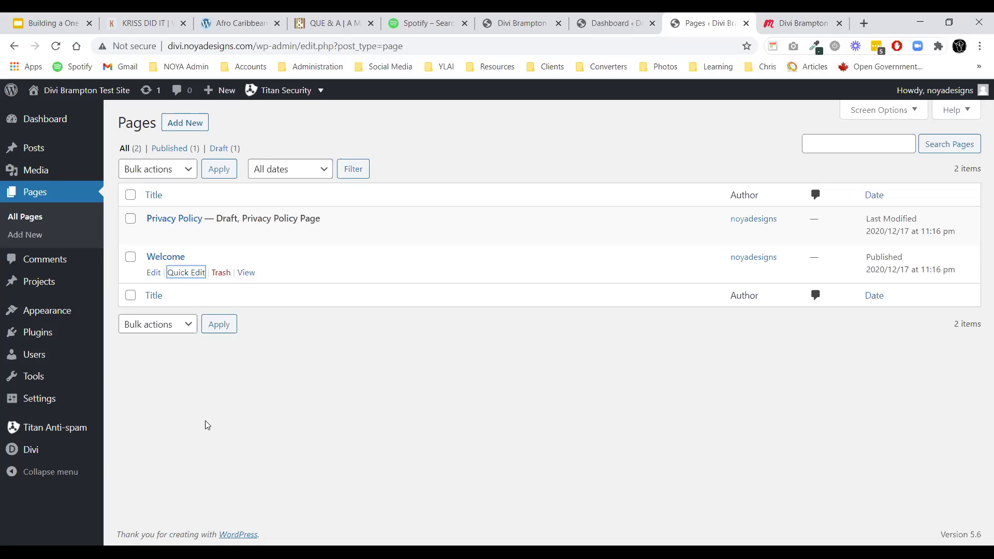
Go to the Builder > Advanced settings in Divi Theme Options.
{"action": "mouse_move", "coordinate": [31, 450]}
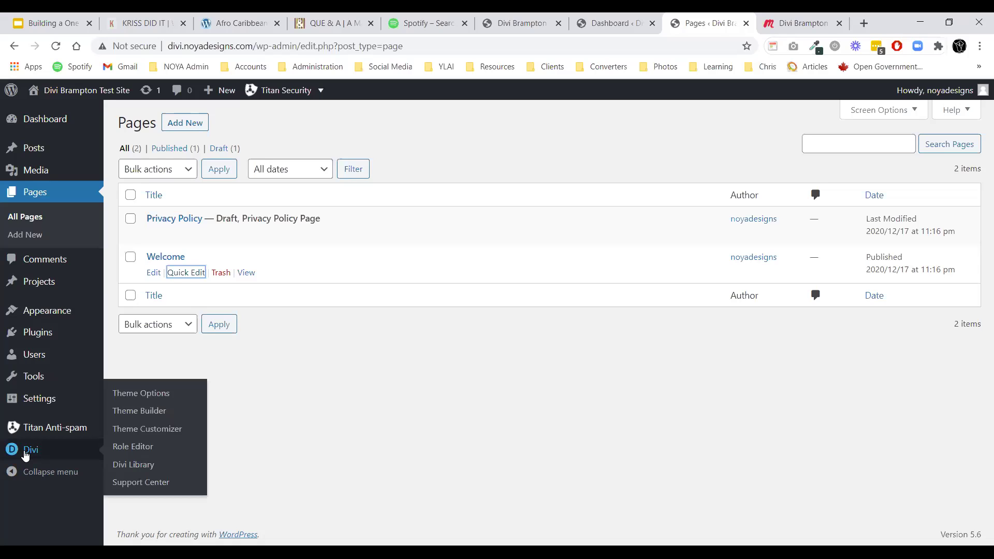
{"action": "left_click", "coordinate": [173, 400]}
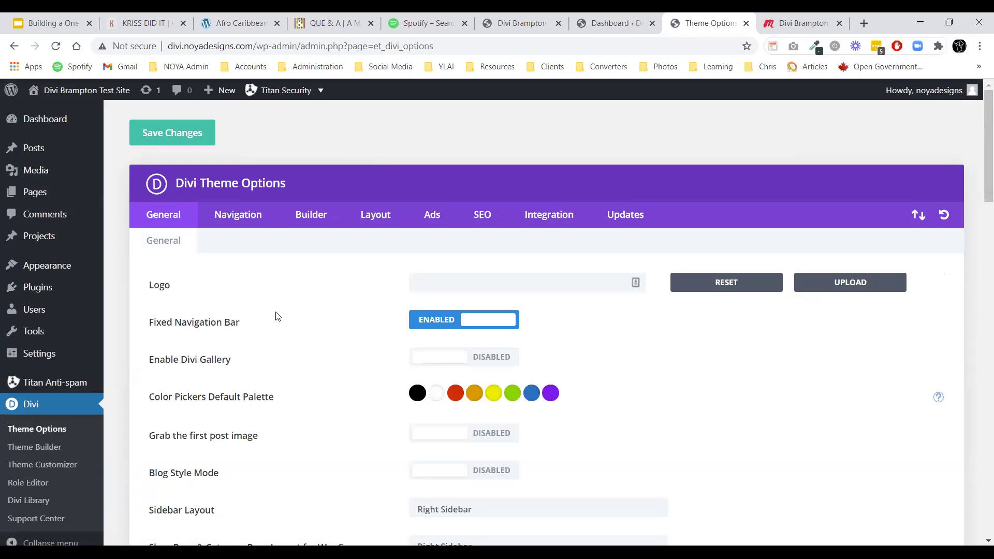
{"action": "scroll", "coordinate": [284, 324], "scroll_direction": "down", "scroll_amount": 4}
{"action": "scroll", "coordinate": [318, 251], "scroll_direction": "up", "scroll_amount": 4}
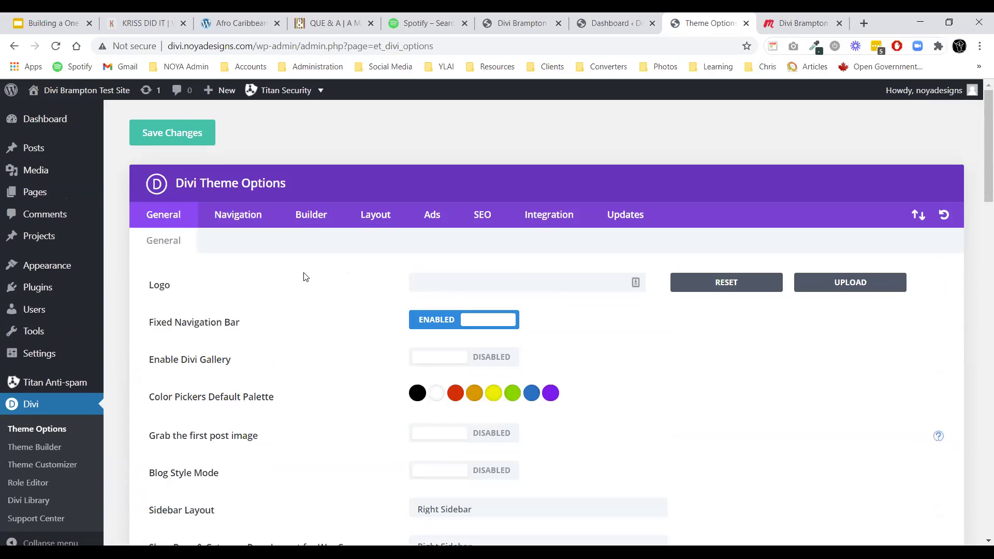
{"action": "left_click", "coordinate": [302, 226]}
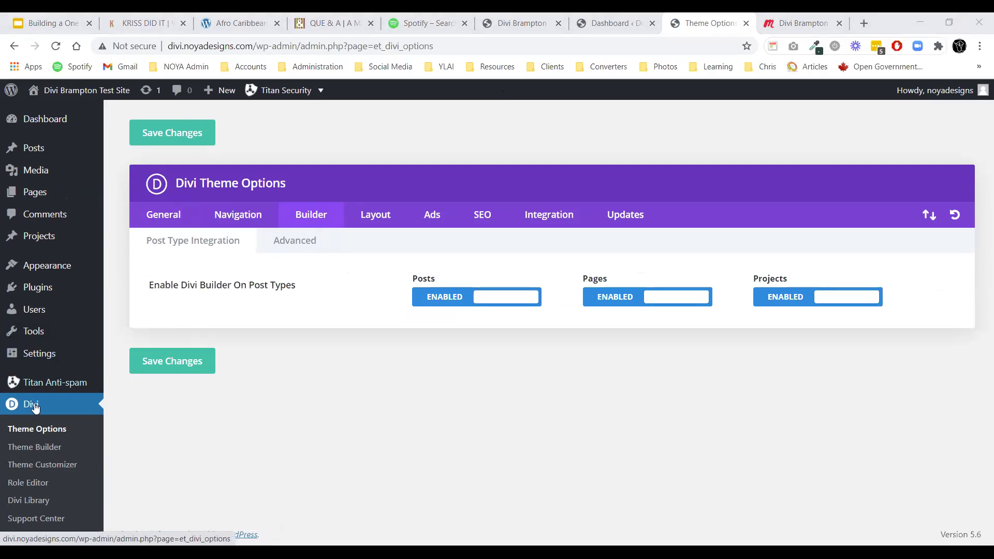
{"action": "left_click", "coordinate": [295, 245]}
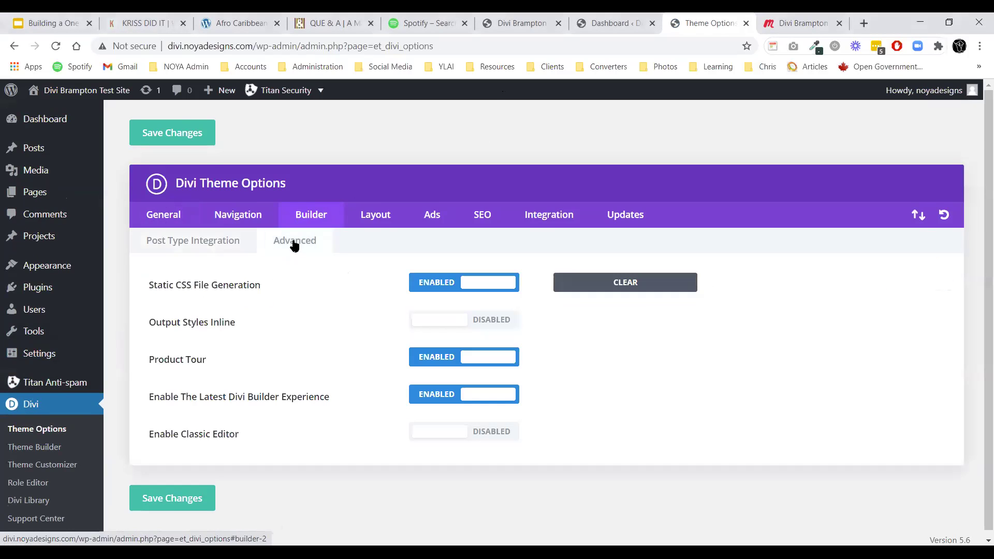
{"action": "scroll", "coordinate": [317, 378], "scroll_direction": "down", "scroll_amount": 1}
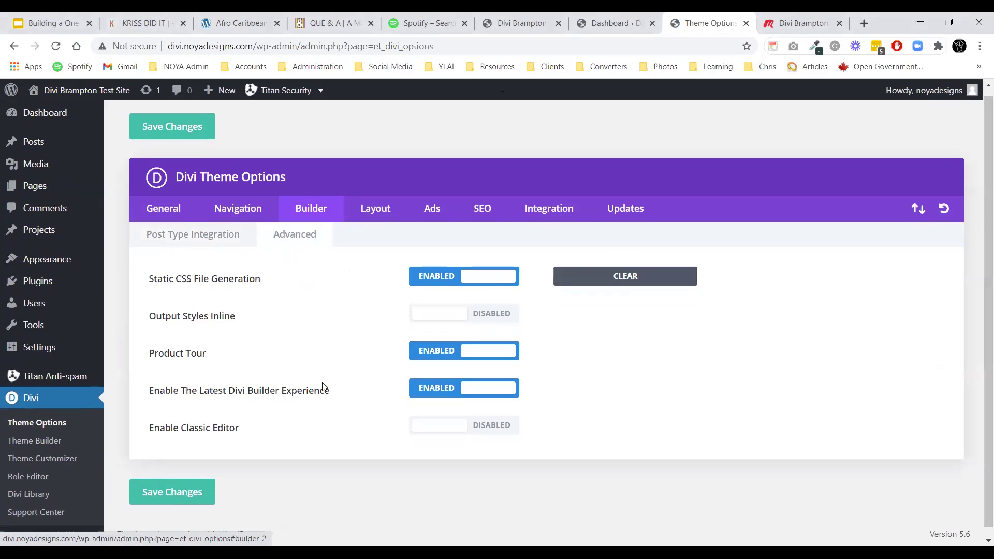
Enable Classic Editor, disable Product Tour, save the changes, and return to the Pages list.
{"action": "left_click", "coordinate": [501, 427]}
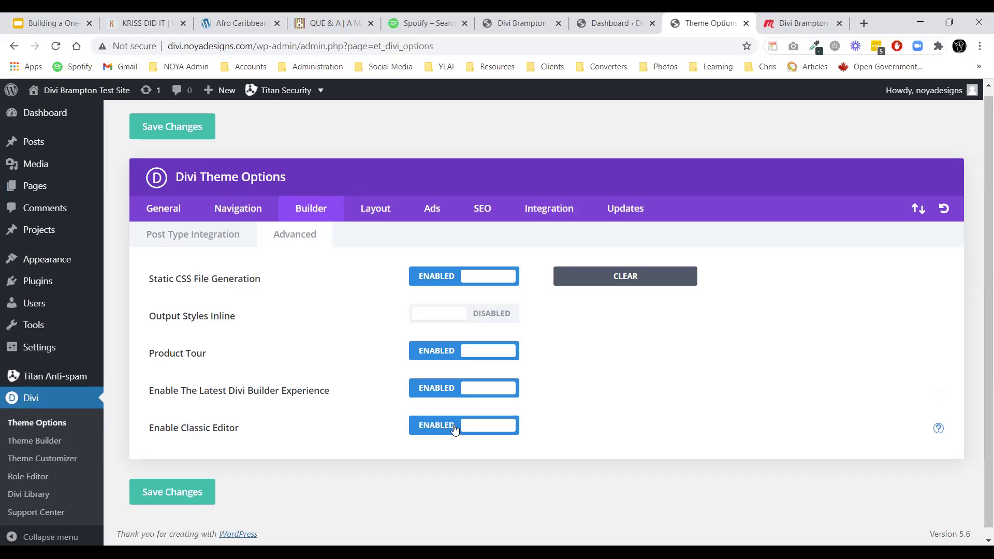
{"action": "left_click", "coordinate": [440, 356]}
{"action": "left_click", "coordinate": [194, 494]}
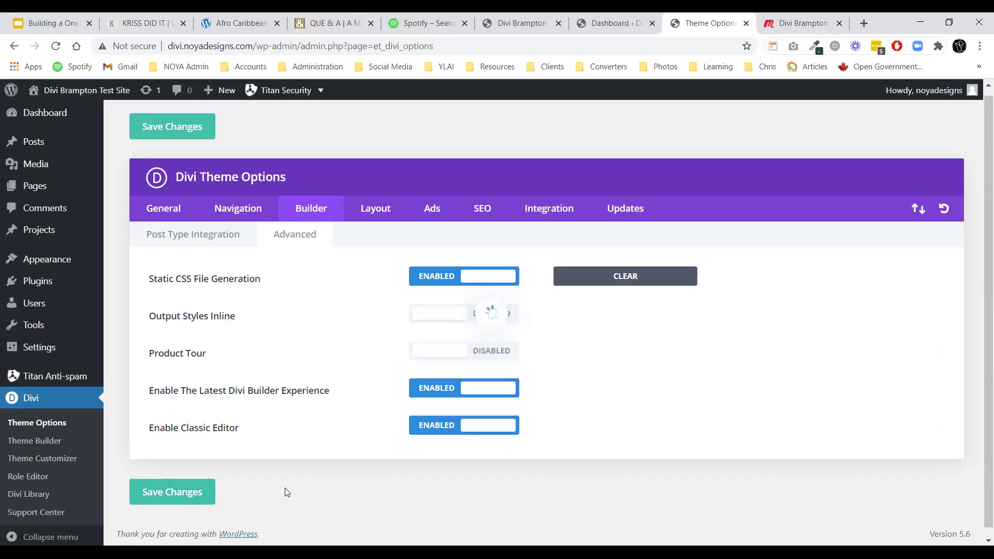
{"action": "scroll", "coordinate": [339, 445], "scroll_direction": "up", "scroll_amount": 1}
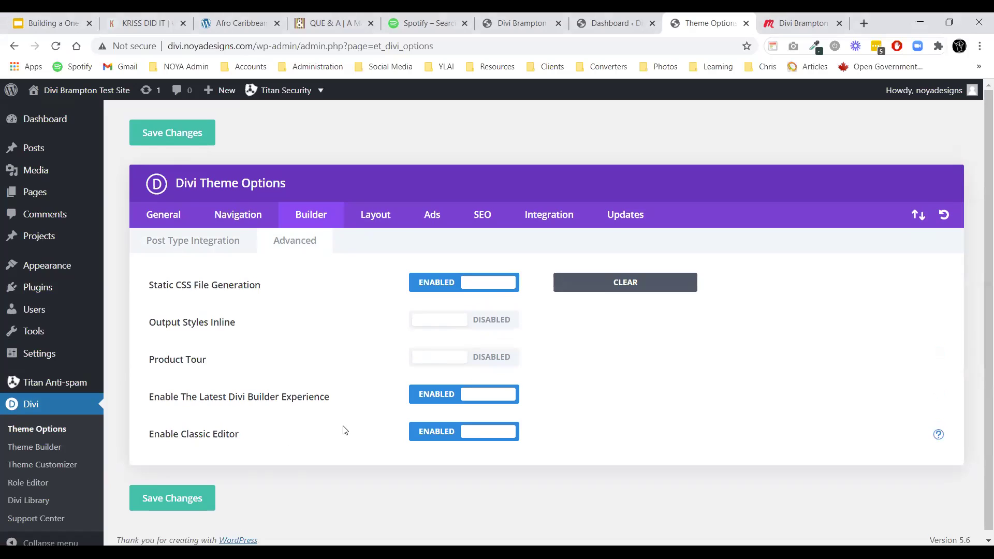
{"action": "left_click", "coordinate": [31, 193]}
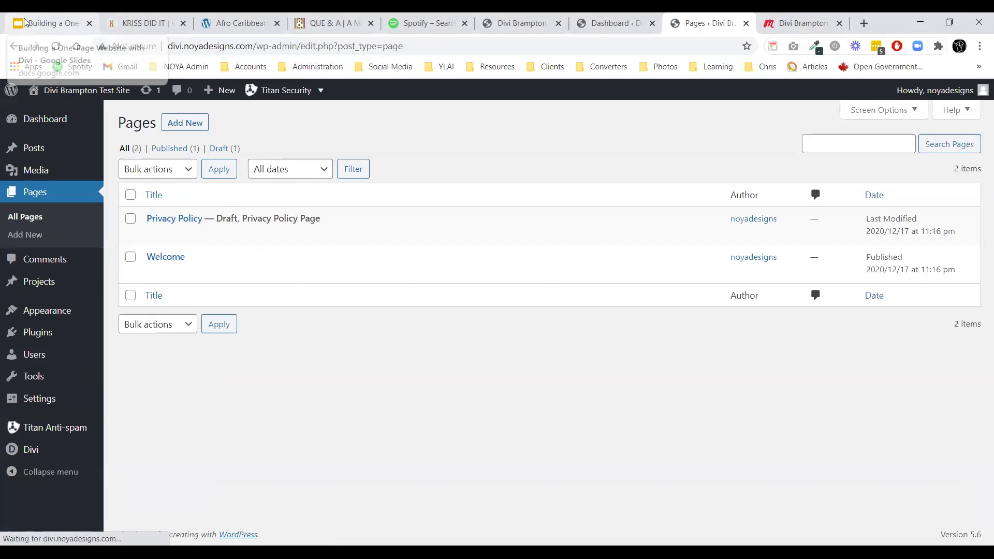
{"action": "left_click", "coordinate": [24, 23]}
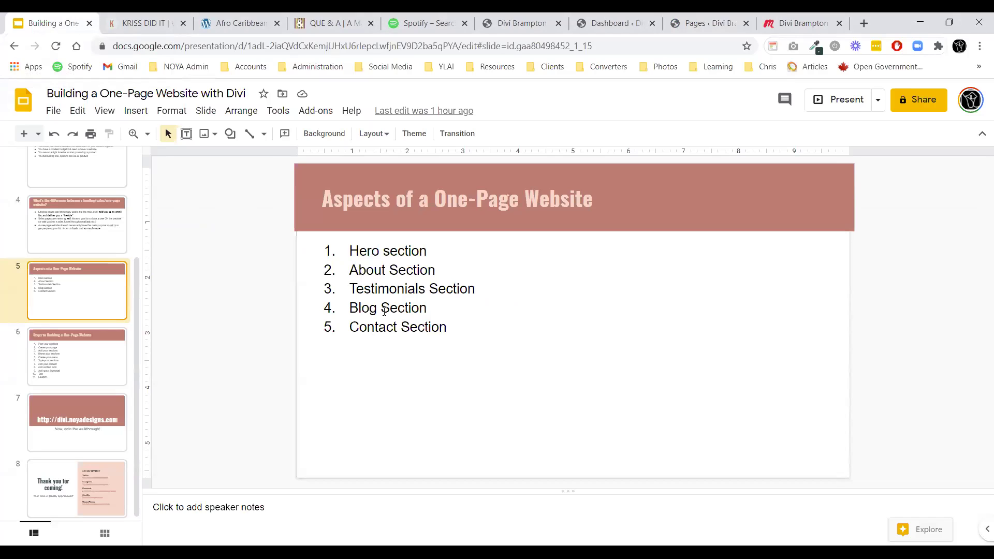
{"action": "left_click", "coordinate": [92, 355]}
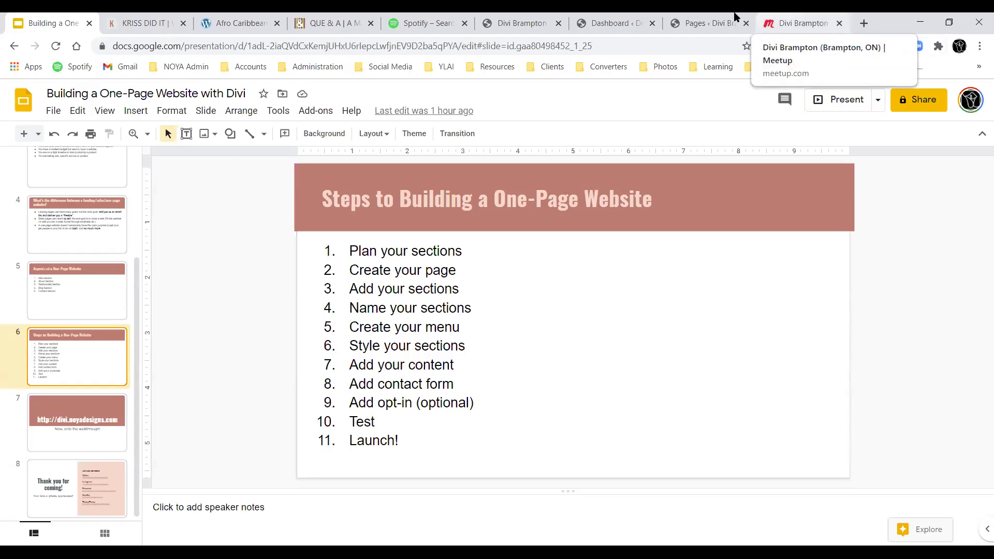
{"action": "left_click", "coordinate": [708, 21]}
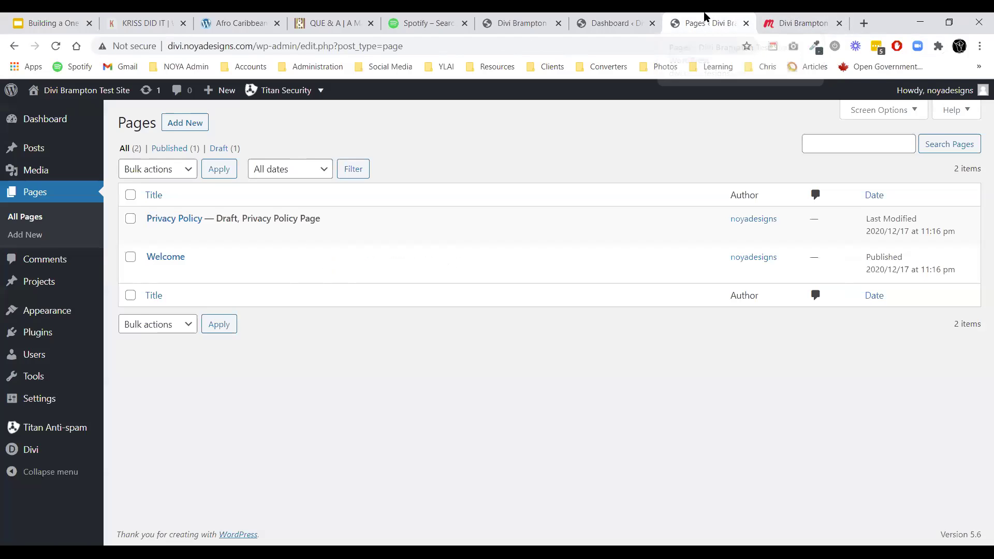
Edit the Welcome page and switch it to the Divi Builder.
{"action": "left_click", "coordinate": [165, 263]}
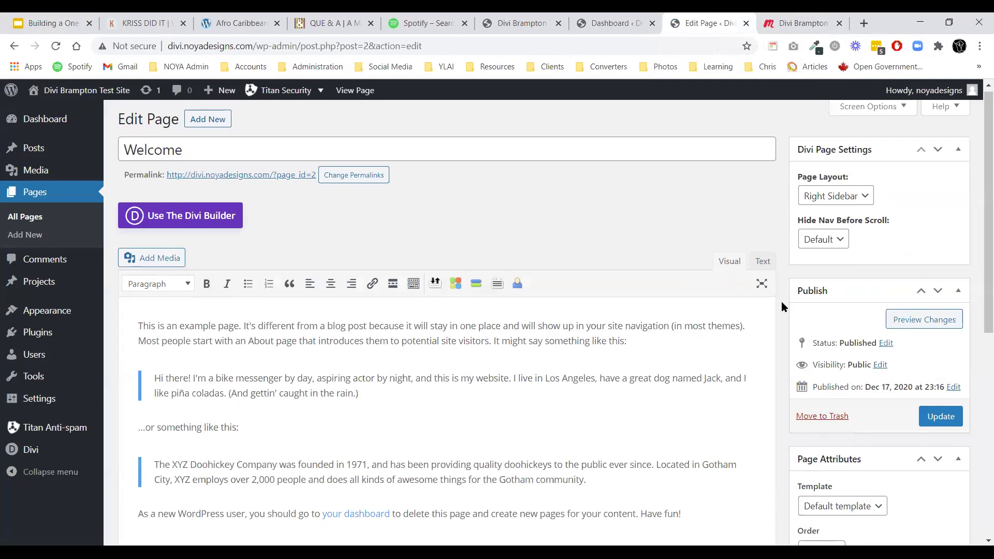
{"action": "scroll", "coordinate": [783, 307], "scroll_direction": "down", "scroll_amount": 7}
{"action": "scroll", "coordinate": [782, 307], "scroll_direction": "up", "scroll_amount": 7}
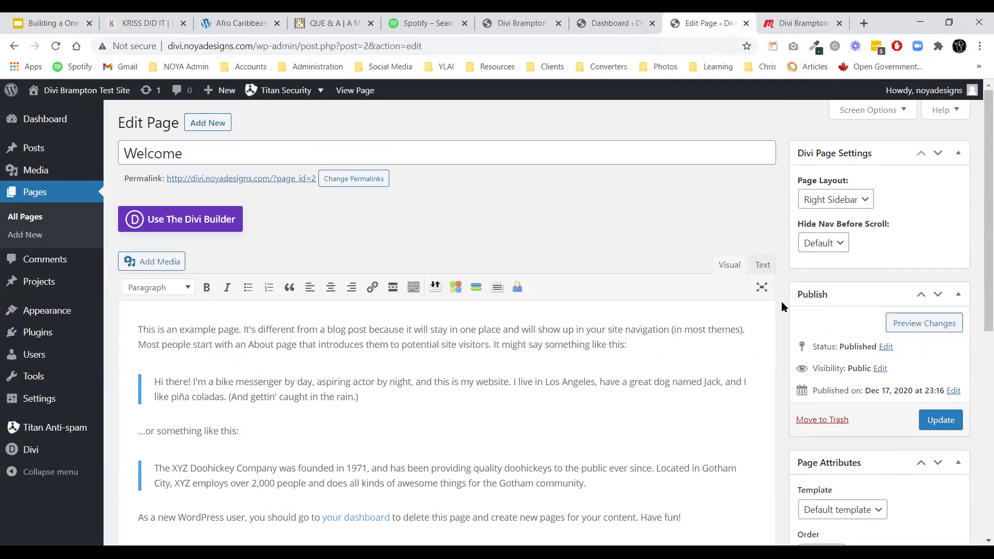
{"action": "left_click", "coordinate": [196, 219]}
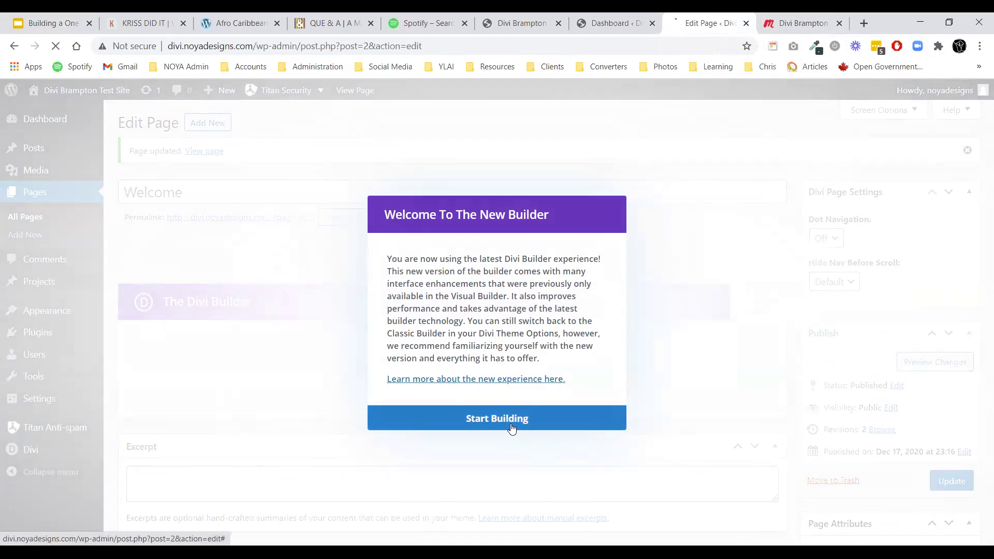
Dismiss the builder notice, keep the existing page content, and collapse the default section.
{"action": "left_click", "coordinate": [512, 428]}
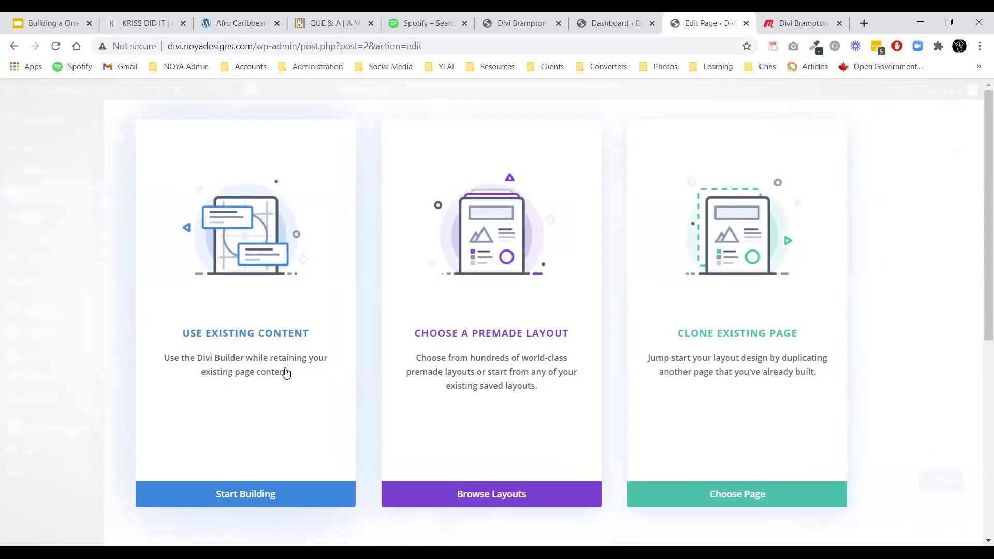
{"action": "left_click", "coordinate": [256, 500]}
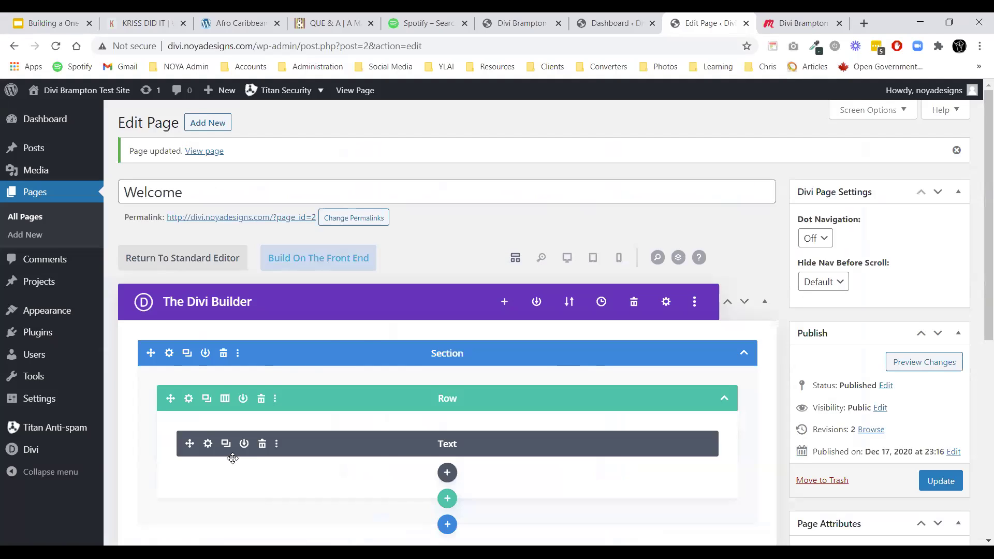
{"action": "scroll", "coordinate": [421, 238], "scroll_direction": "down", "scroll_amount": 3}
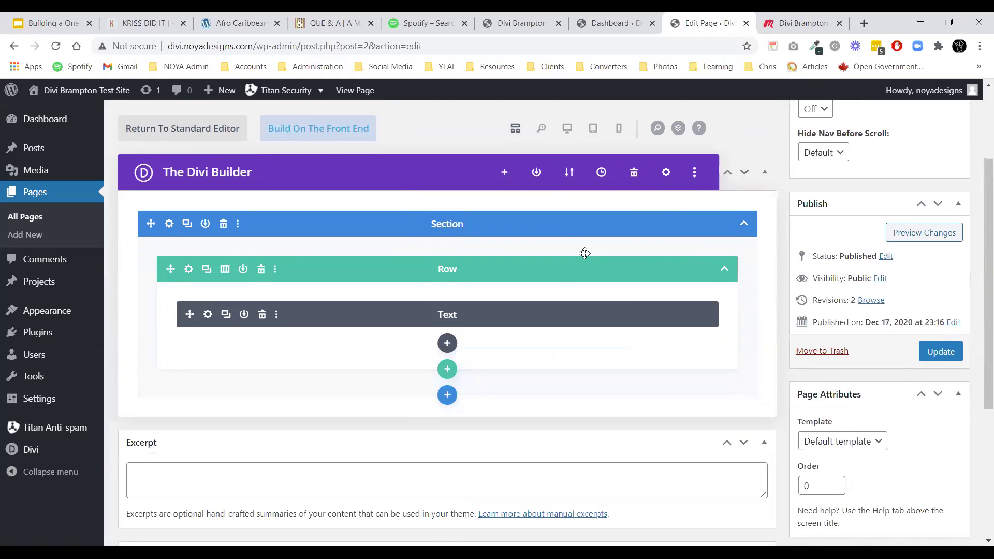
{"action": "left_click", "coordinate": [743, 224]}
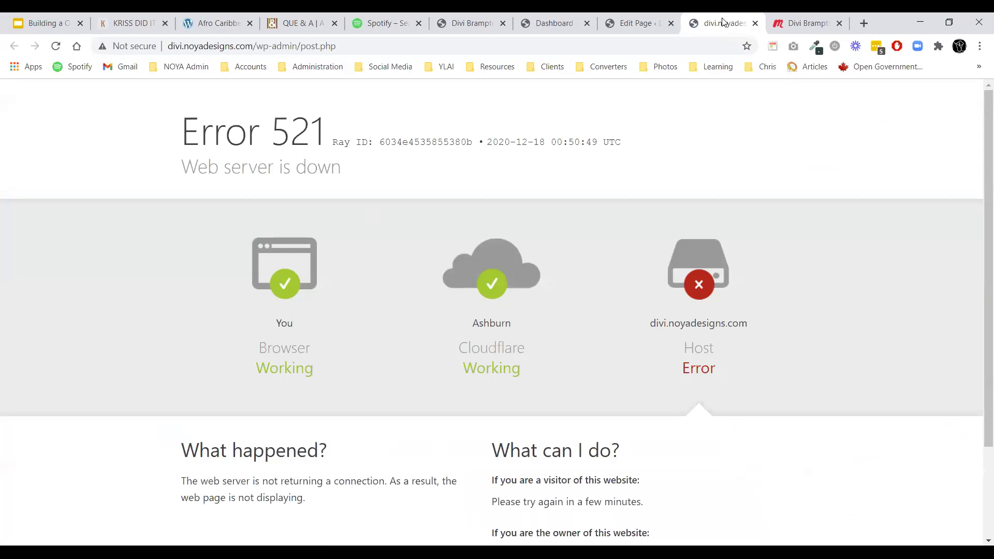
Back in the Edit Page tab, close the error tab and switch the builder from Desktop to Wireframe view.
{"action": "left_click", "coordinate": [630, 22]}
{"action": "left_click", "coordinate": [755, 24]}
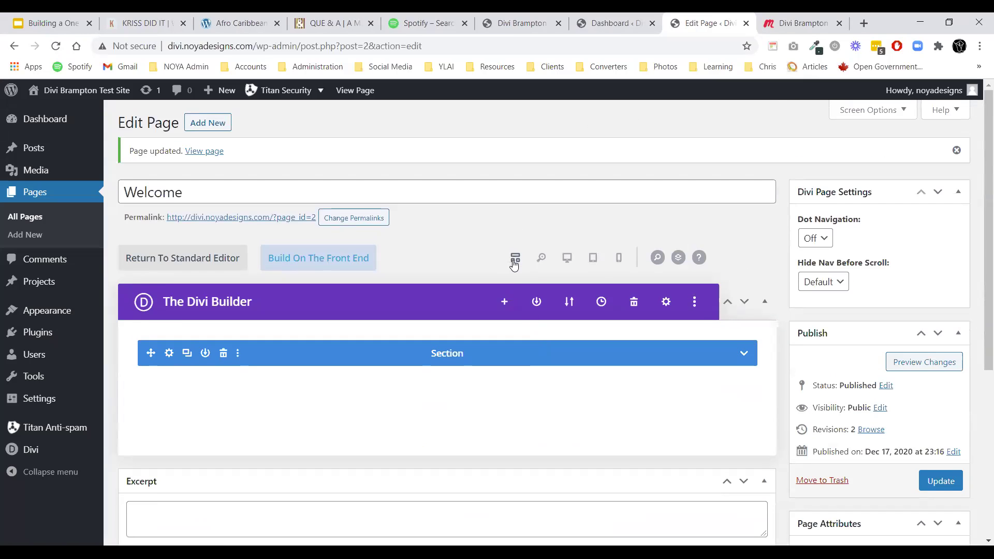
{"action": "left_click", "coordinate": [567, 258]}
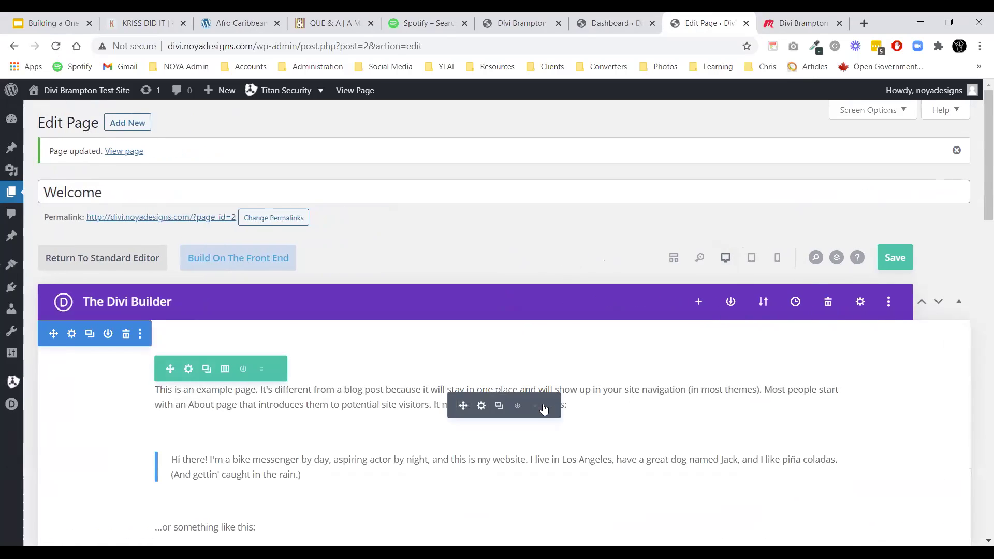
{"action": "scroll", "coordinate": [526, 150], "scroll_direction": "up", "scroll_amount": 4}
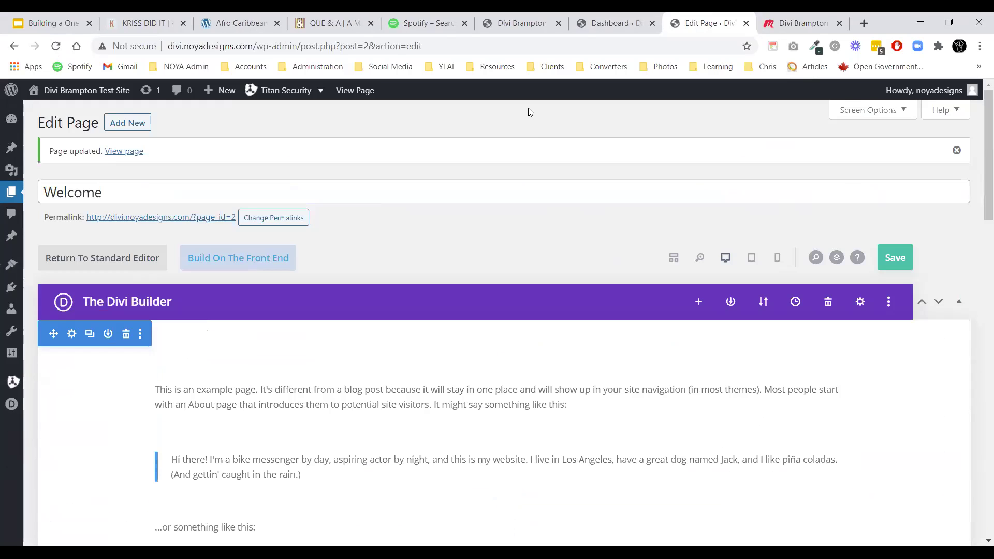
{"action": "left_click", "coordinate": [674, 258]}
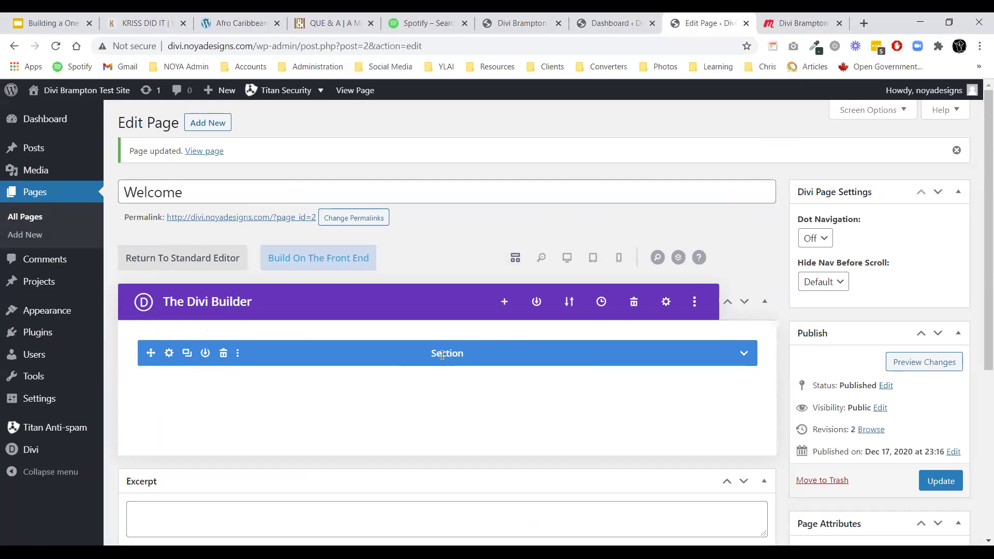
Label the first section Hero and add a regular About section below it.
{"action": "type", "text": "Hero"}
{"action": "left_click", "coordinate": [744, 354]}
{"action": "scroll", "coordinate": [622, 347], "scroll_direction": "down", "scroll_amount": 4}
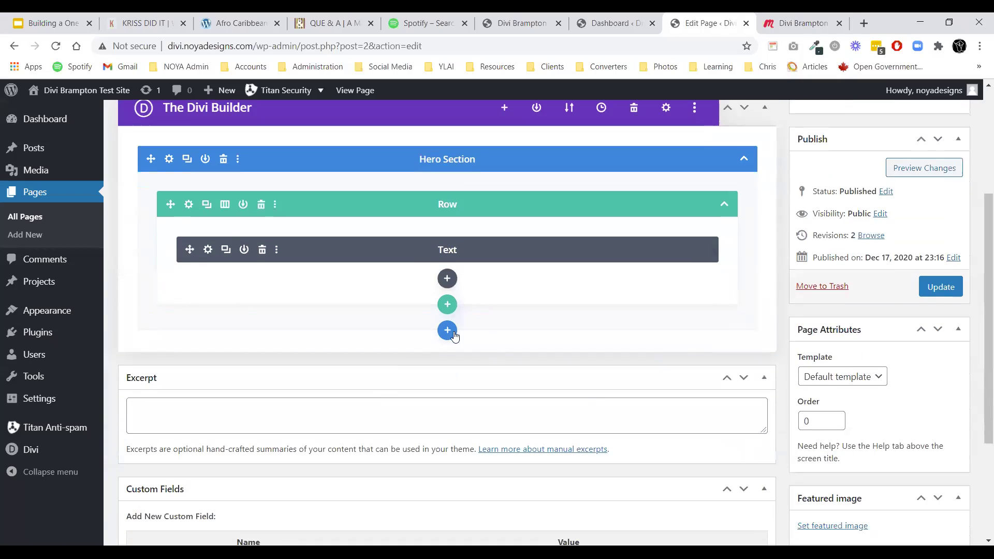
{"action": "left_click", "coordinate": [447, 330]}
{"action": "left_click", "coordinate": [362, 433]}
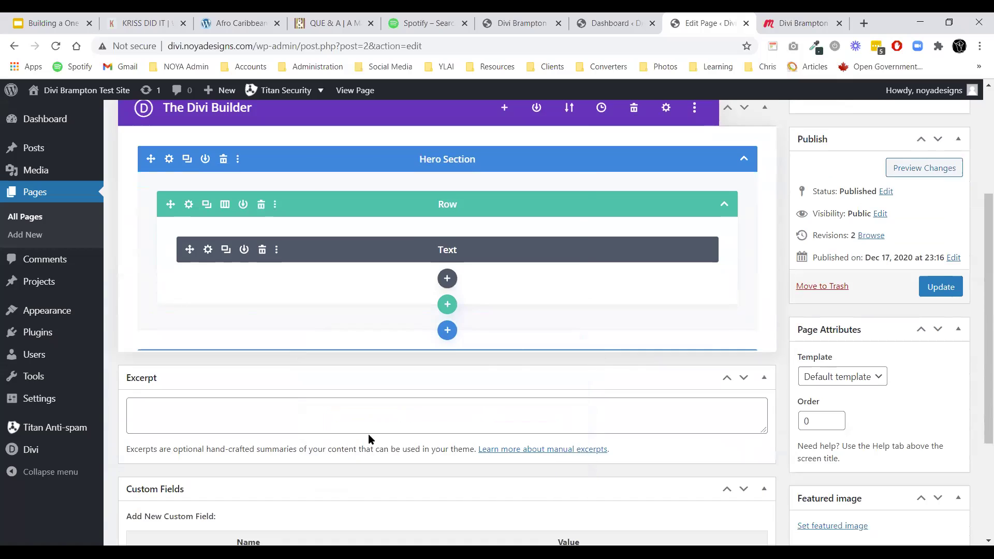
{"action": "left_click", "coordinate": [554, 138]}
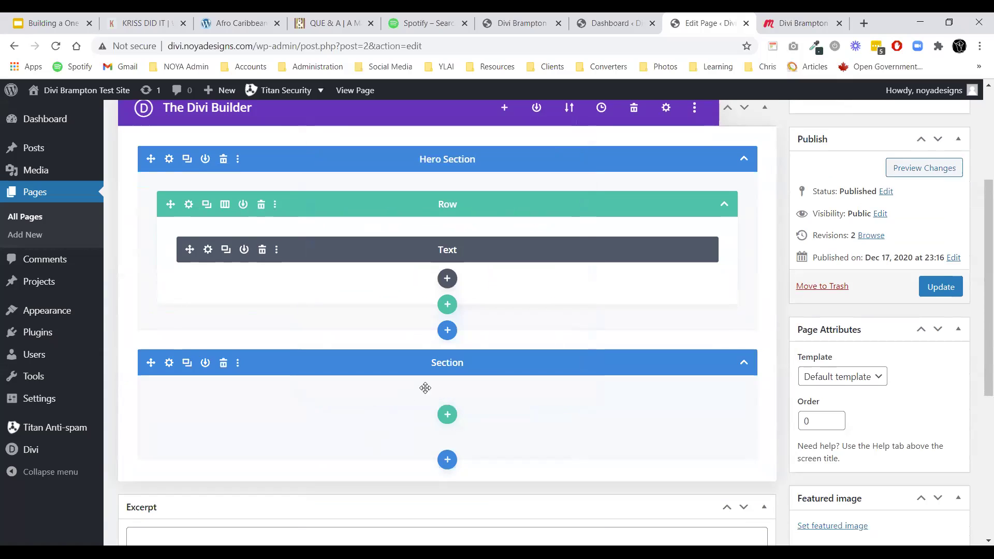
{"action": "type", "text": "About"}
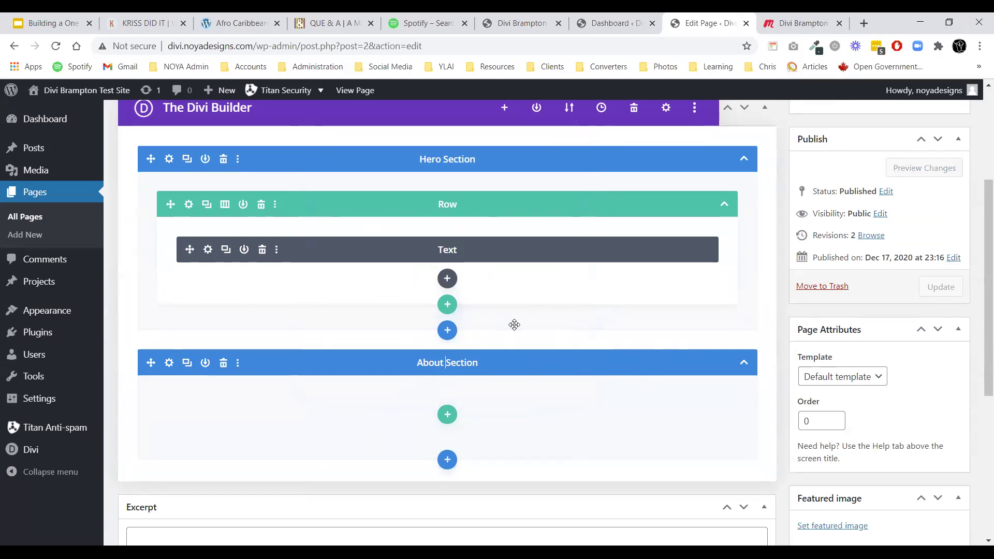
Add a regular section labelled Testimonials.
{"action": "left_click", "coordinate": [447, 459]}
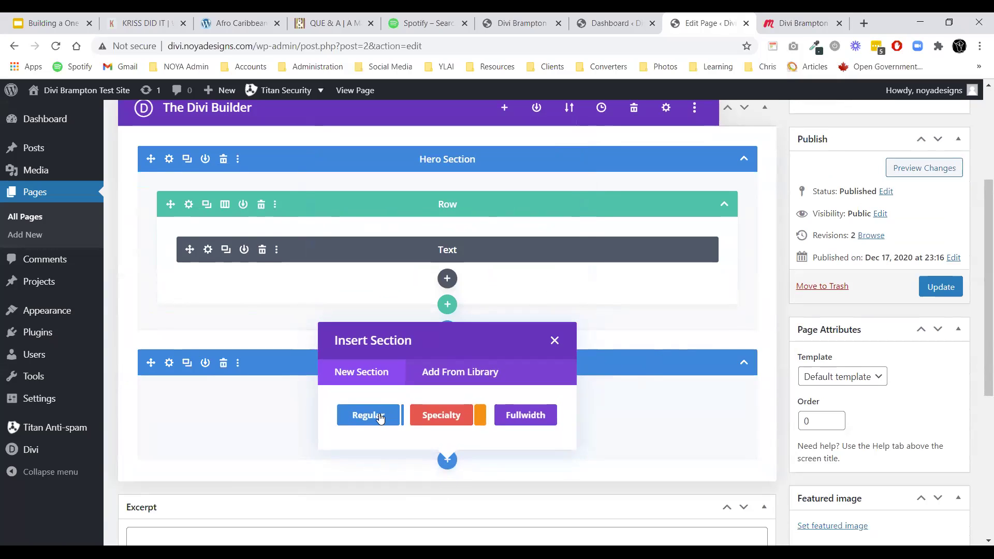
{"action": "left_click", "coordinate": [384, 414]}
{"action": "left_click", "coordinate": [554, 210]}
{"action": "scroll", "coordinate": [466, 363], "scroll_direction": "down", "scroll_amount": 3}
{"action": "left_click", "coordinate": [462, 372]}
{"action": "type", "text": "Testimonials Section"}
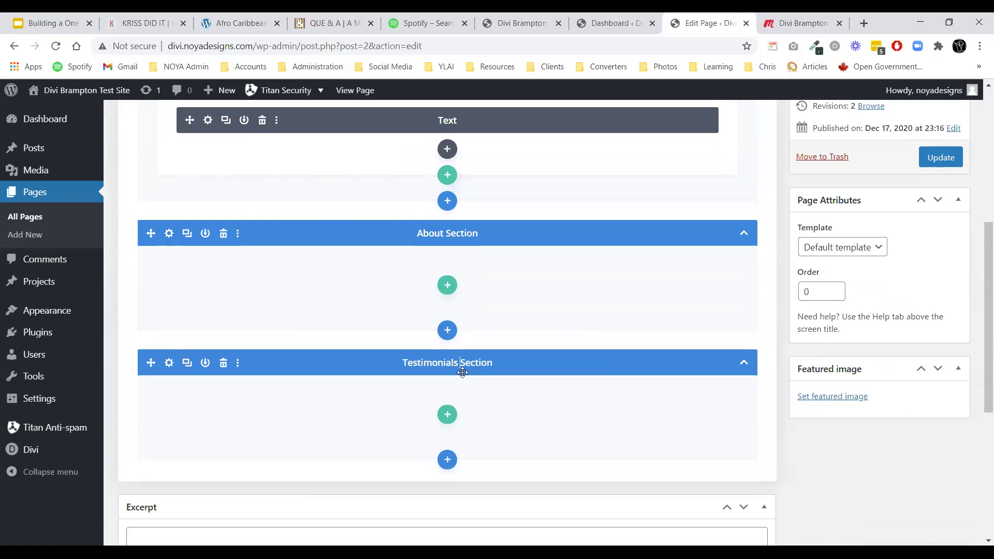
Add a regular Blog section with a single full-width row.
{"action": "left_click", "coordinate": [447, 460]}
{"action": "left_click", "coordinate": [379, 429]}
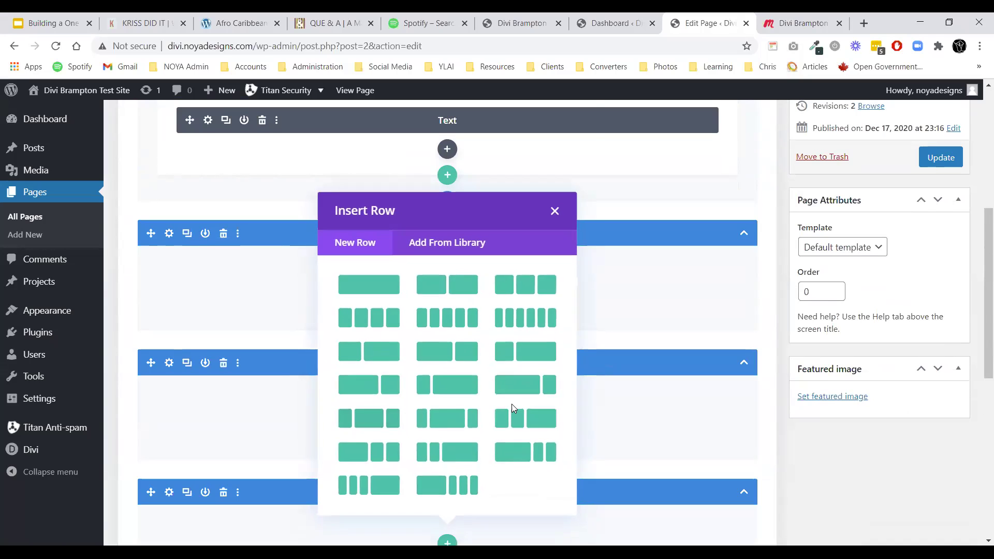
{"action": "left_click", "coordinate": [366, 284]}
{"action": "scroll", "coordinate": [478, 212], "scroll_direction": "down", "scroll_amount": 3}
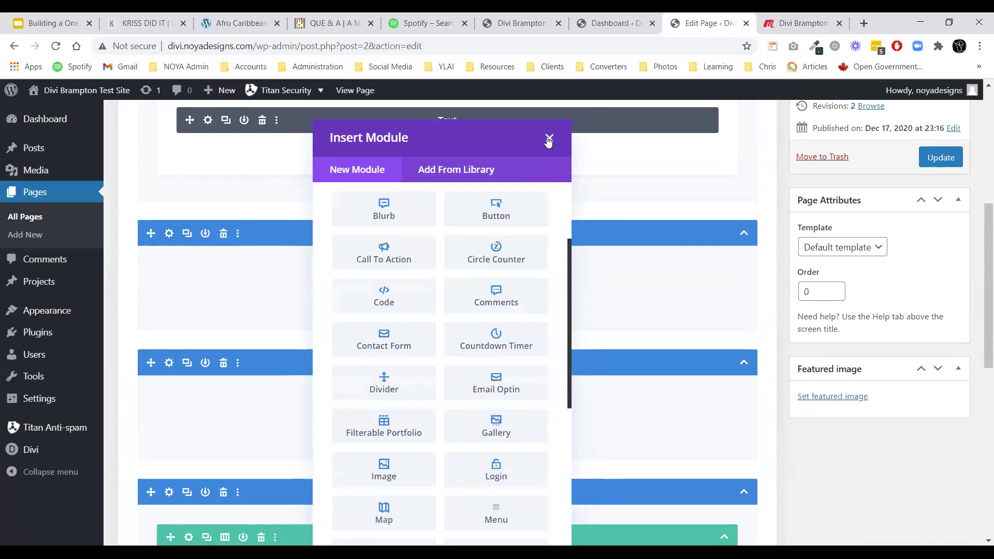
{"action": "left_click", "coordinate": [549, 138]}
{"action": "scroll", "coordinate": [437, 434], "scroll_direction": "down", "scroll_amount": 1}
{"action": "left_click", "coordinate": [433, 427]}
{"action": "type", "text": "Blog"}
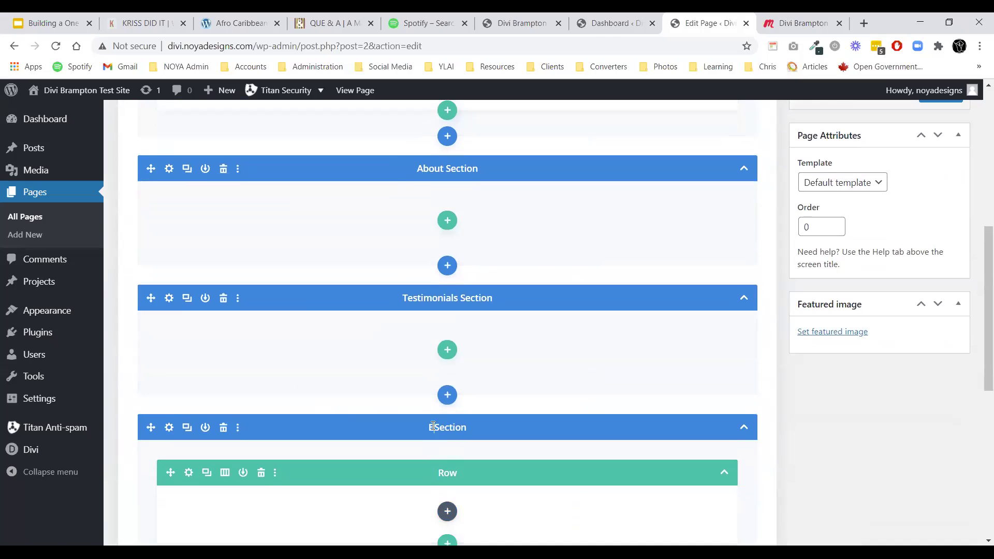
Add a regular Contact section with a single full-width row.
{"action": "scroll", "coordinate": [436, 384], "scroll_direction": "down", "scroll_amount": 3}
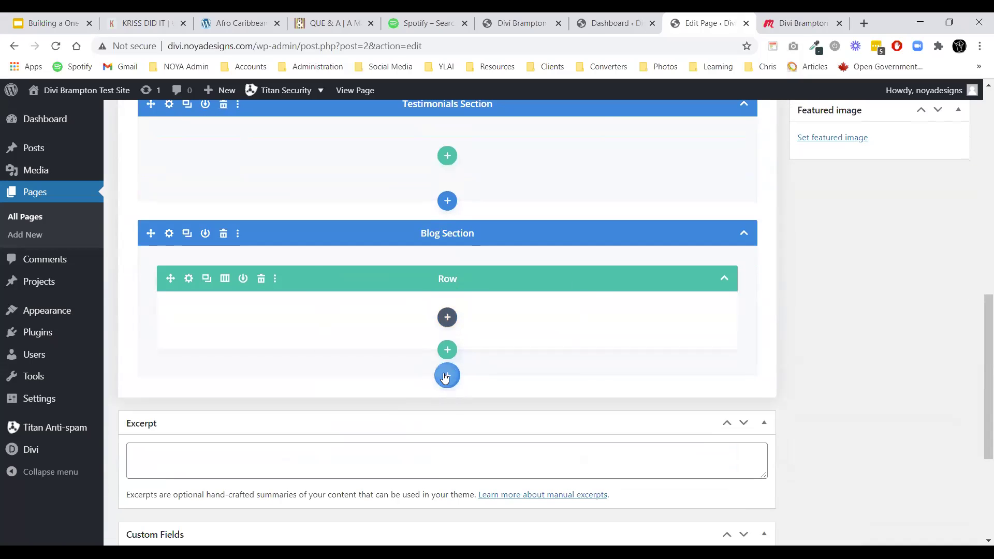
{"action": "left_click", "coordinate": [448, 375]}
{"action": "left_click", "coordinate": [379, 331]}
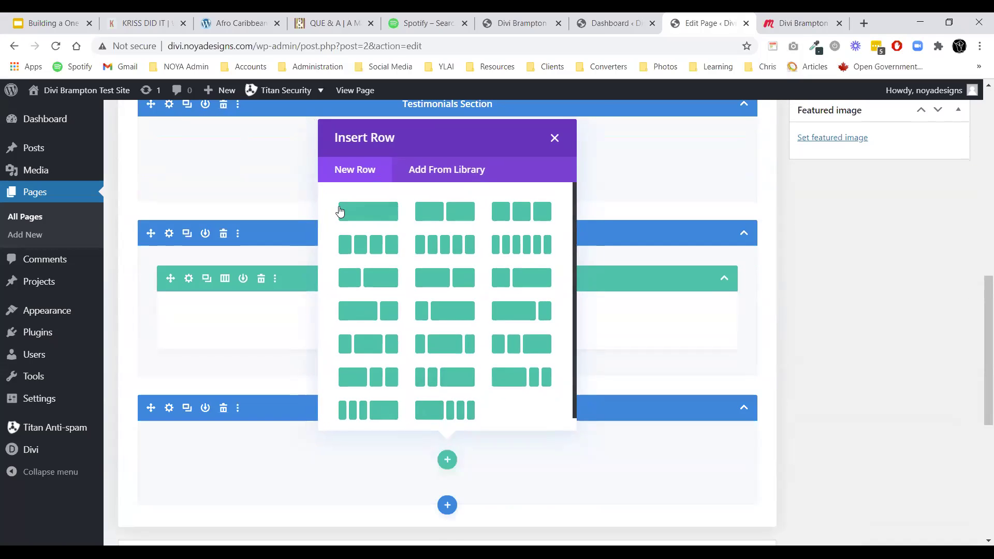
{"action": "left_click", "coordinate": [339, 211]}
{"action": "left_click", "coordinate": [558, 137]}
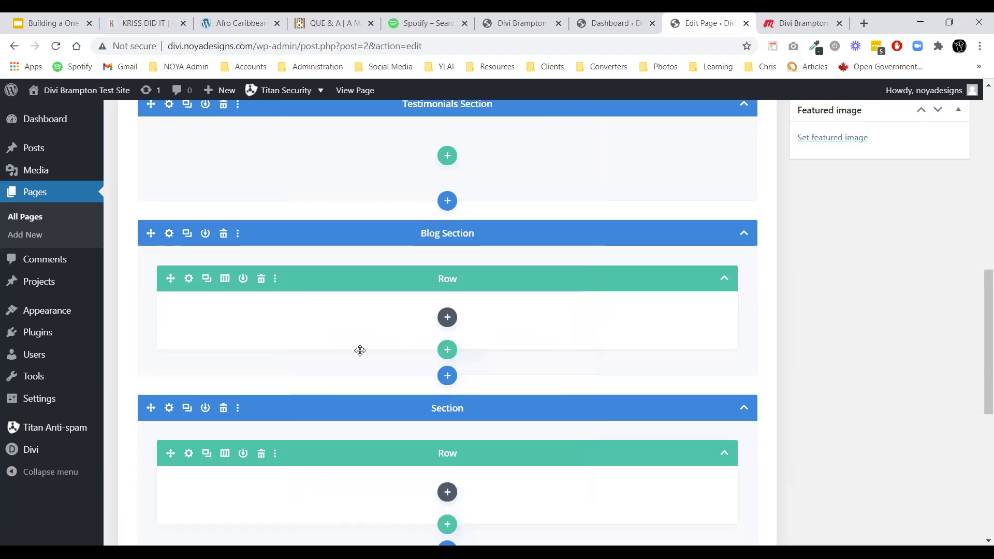
{"action": "left_click", "coordinate": [452, 406]}
{"action": "type", "text": "Contact"}
Collapse all five sections, from Contact up to Hero.
{"action": "scroll", "coordinate": [487, 383], "scroll_direction": "up", "scroll_amount": 2}
{"action": "scroll", "coordinate": [487, 383], "scroll_direction": "up", "scroll_amount": 1}
{"action": "scroll", "coordinate": [683, 428], "scroll_direction": "down", "scroll_amount": 1}
{"action": "left_click", "coordinate": [743, 473]}
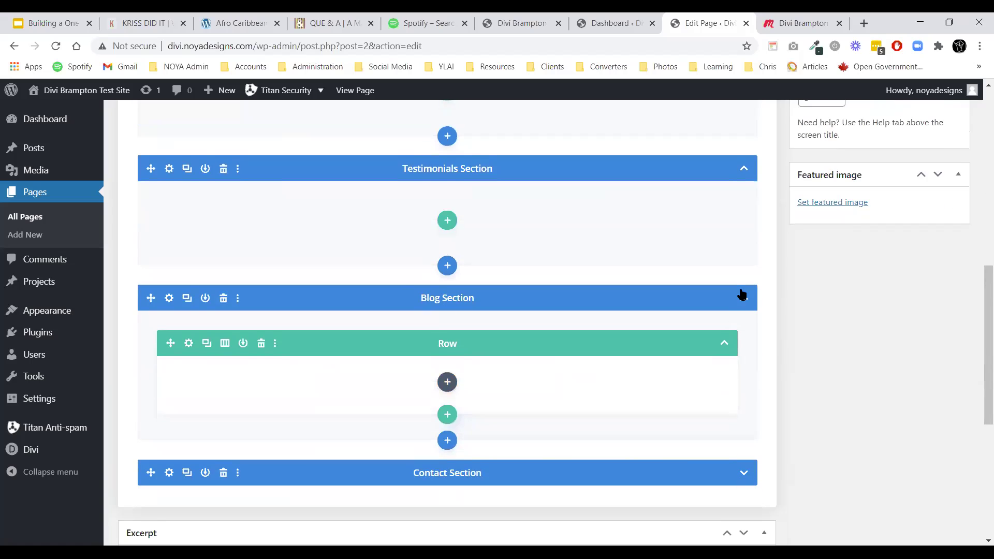
{"action": "left_click", "coordinate": [744, 298]}
{"action": "left_click", "coordinate": [744, 168]}
{"action": "scroll", "coordinate": [734, 248], "scroll_direction": "up", "scroll_amount": 6}
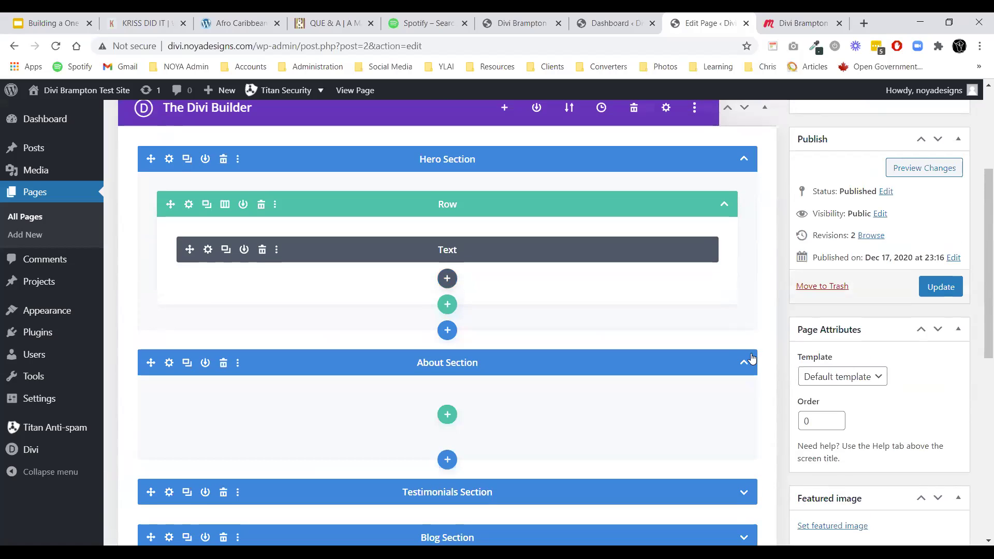
{"action": "left_click", "coordinate": [749, 359]}
{"action": "left_click", "coordinate": [743, 158]}
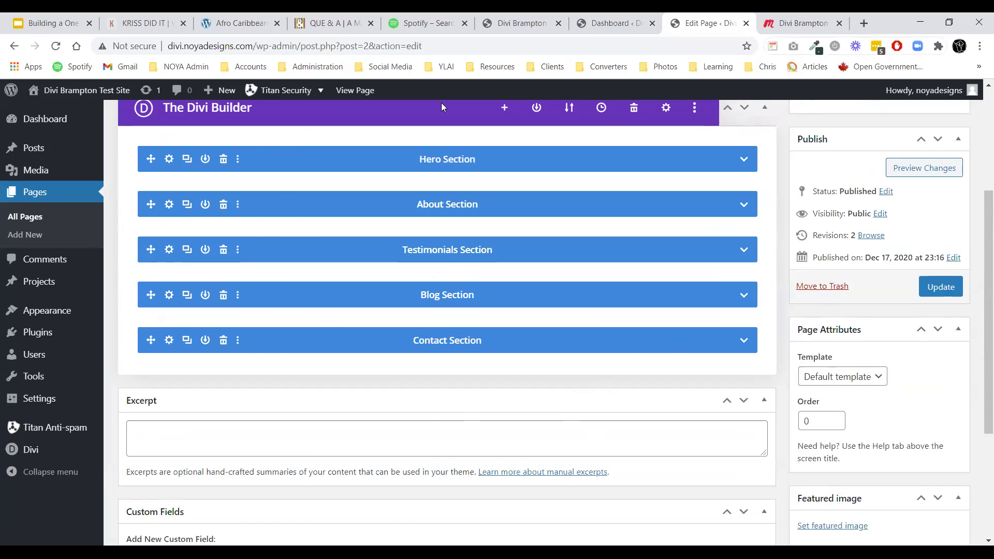
{"action": "key", "text": "h"}
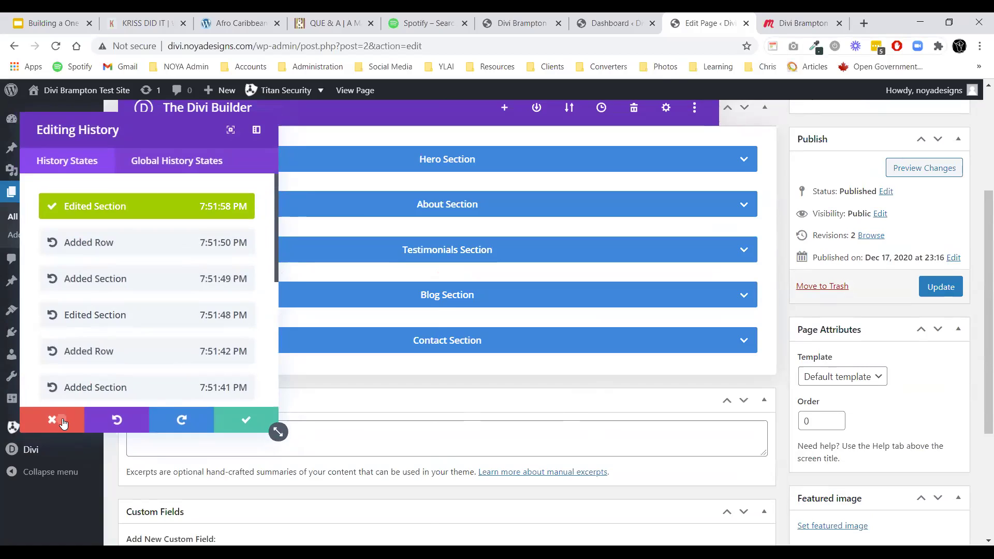
{"action": "left_click", "coordinate": [63, 421]}
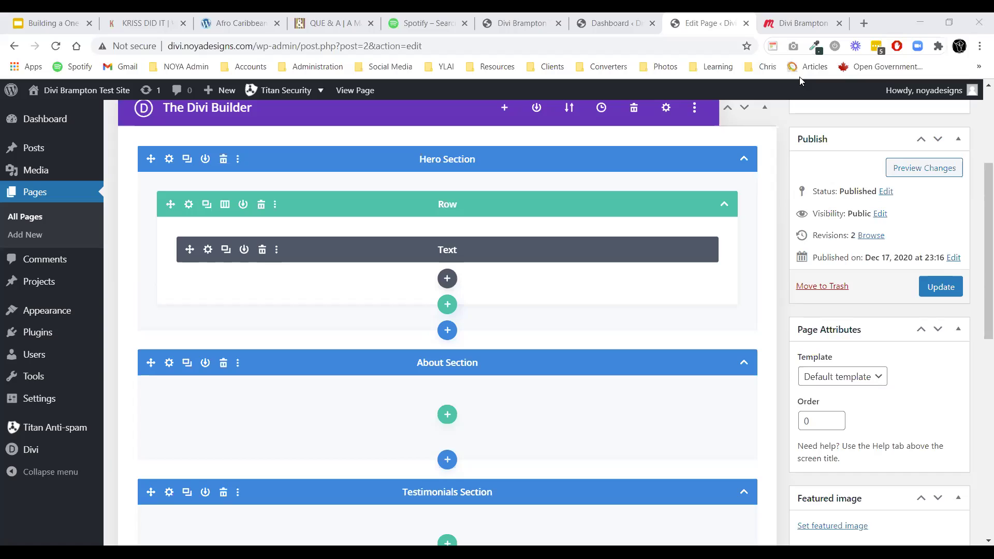
{"action": "left_click", "coordinate": [744, 159]}
{"action": "left_click", "coordinate": [744, 205]}
Enter 'hero' as the Hero Section's CSS ID under Advanced > CSS ID & Classes and save.
{"action": "left_click", "coordinate": [743, 251]}
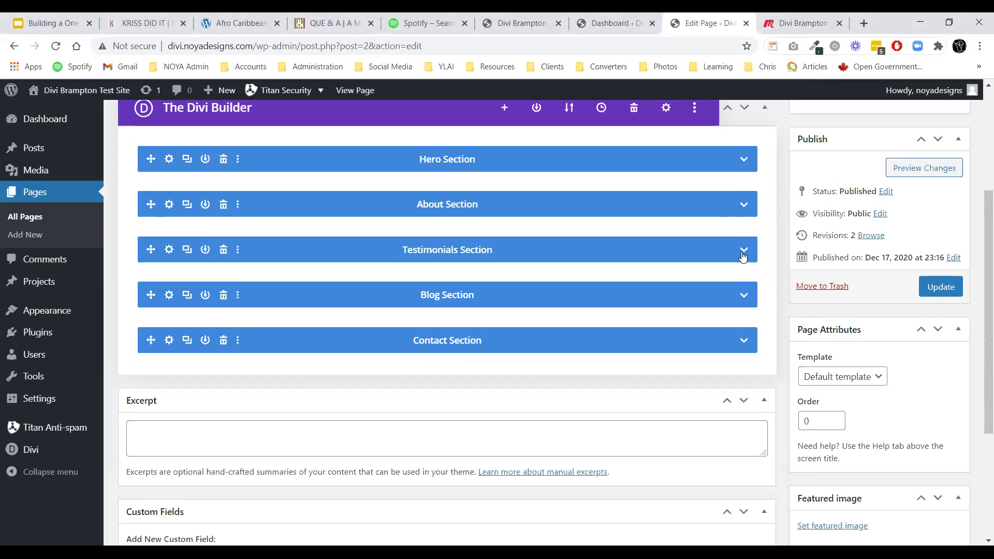
{"action": "scroll", "coordinate": [510, 284], "scroll_direction": "up", "scroll_amount": 1}
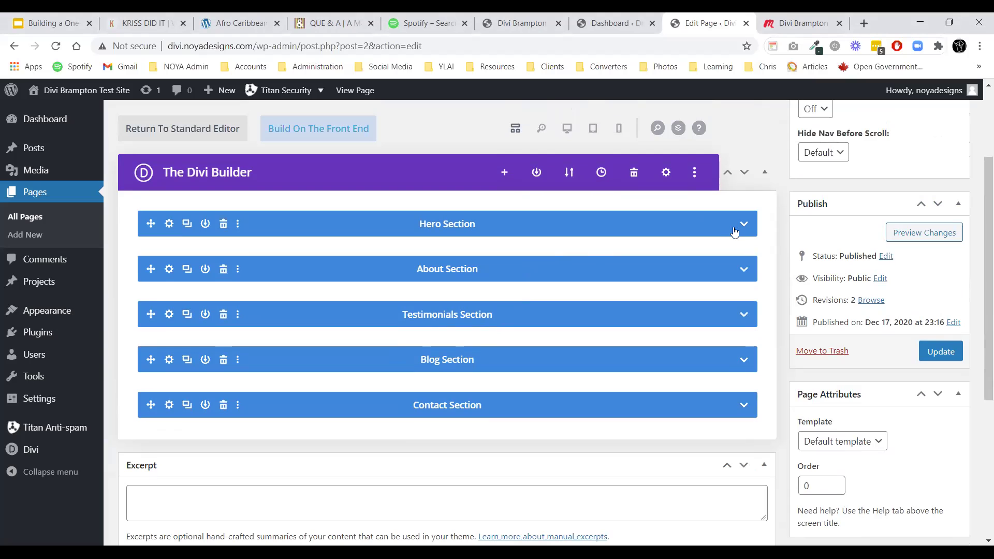
{"action": "left_click", "coordinate": [168, 224]}
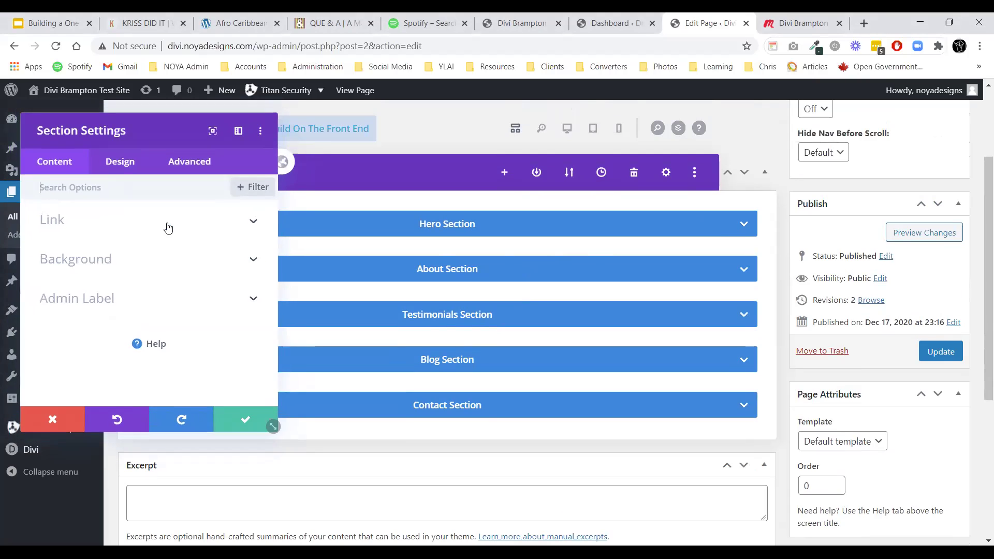
{"action": "left_click", "coordinate": [181, 166]}
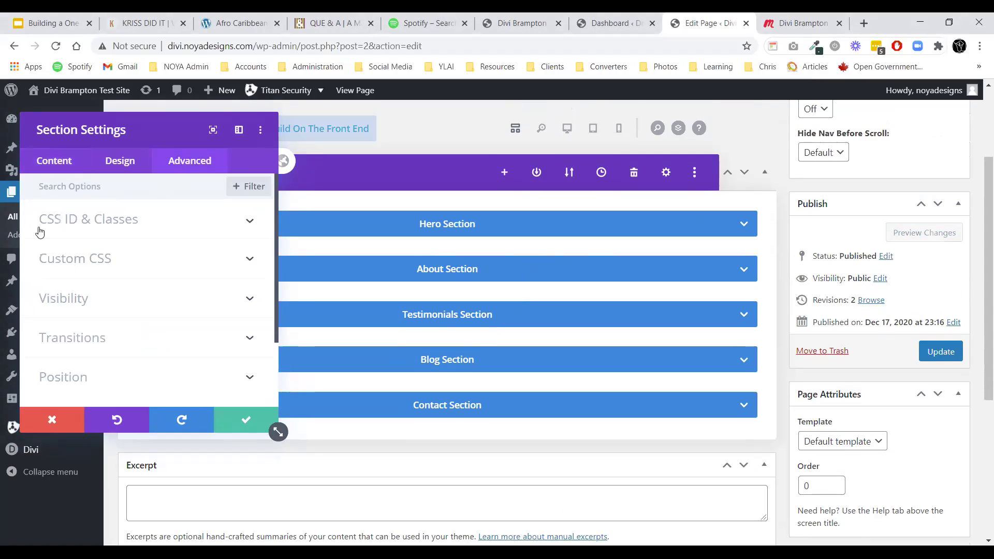
{"action": "left_click", "coordinate": [93, 228]}
{"action": "left_click", "coordinate": [79, 263]}
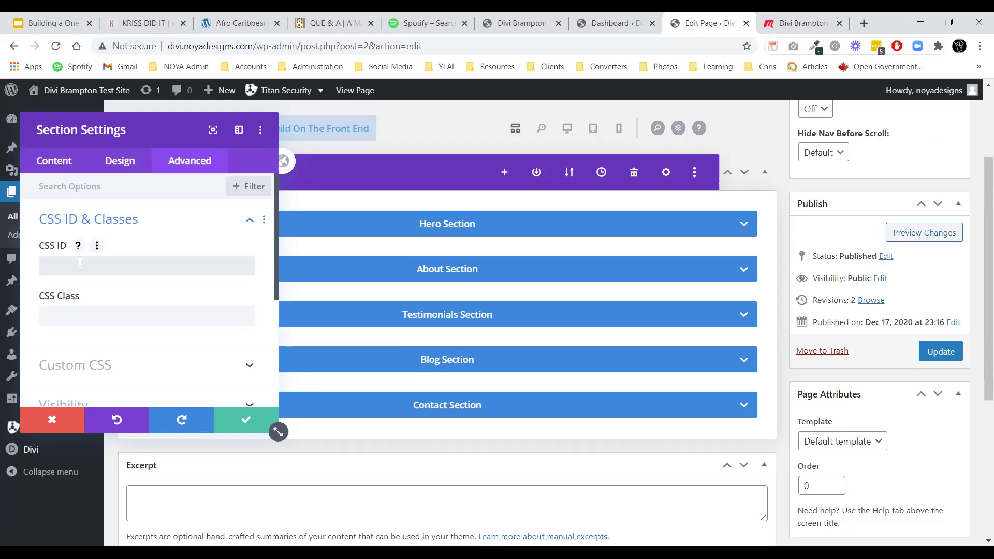
{"action": "left_click", "coordinate": [80, 263]}
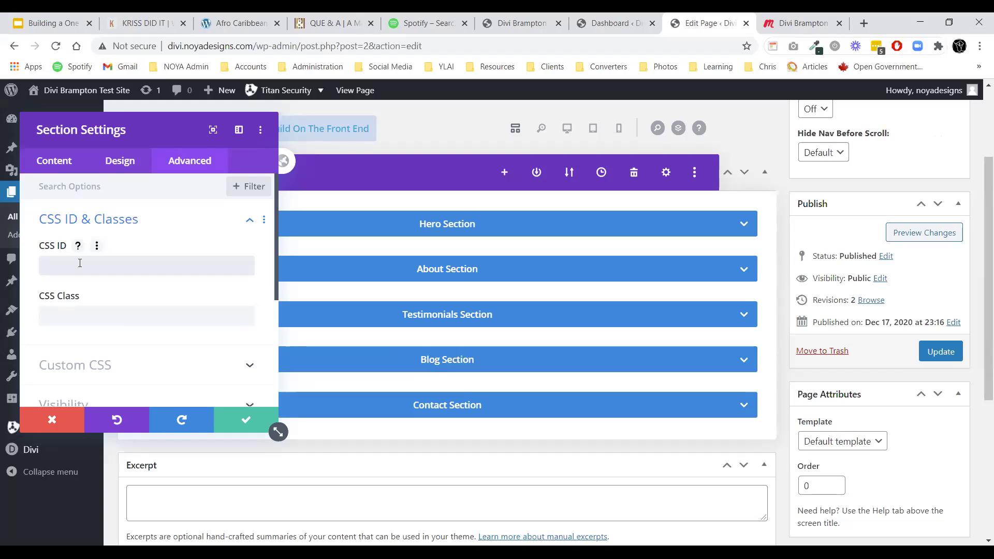
{"action": "type", "text": "hero"}
{"action": "left_click", "coordinate": [245, 419]}
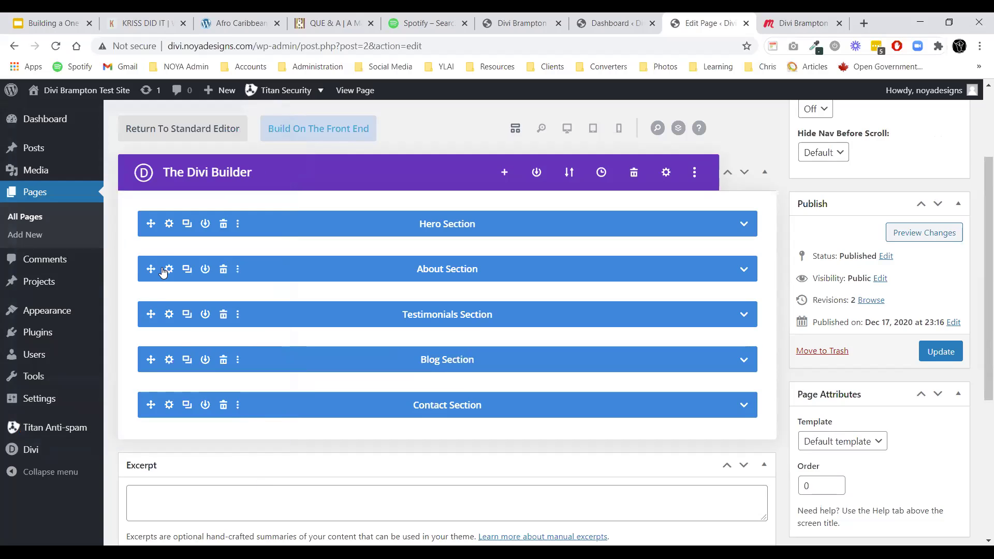
Give the About and Testimonials sections the CSS IDs 'about' and 'testimonials'.
{"action": "left_click", "coordinate": [169, 269]}
{"action": "left_click", "coordinate": [187, 164]}
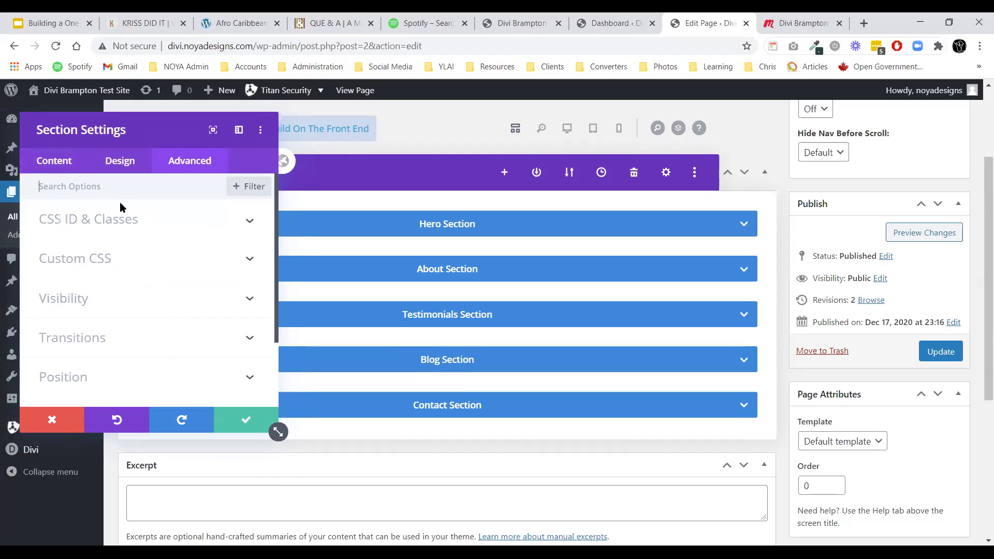
{"action": "left_click", "coordinate": [104, 219]}
{"action": "left_click", "coordinate": [96, 264]}
{"action": "type", "text": "about"}
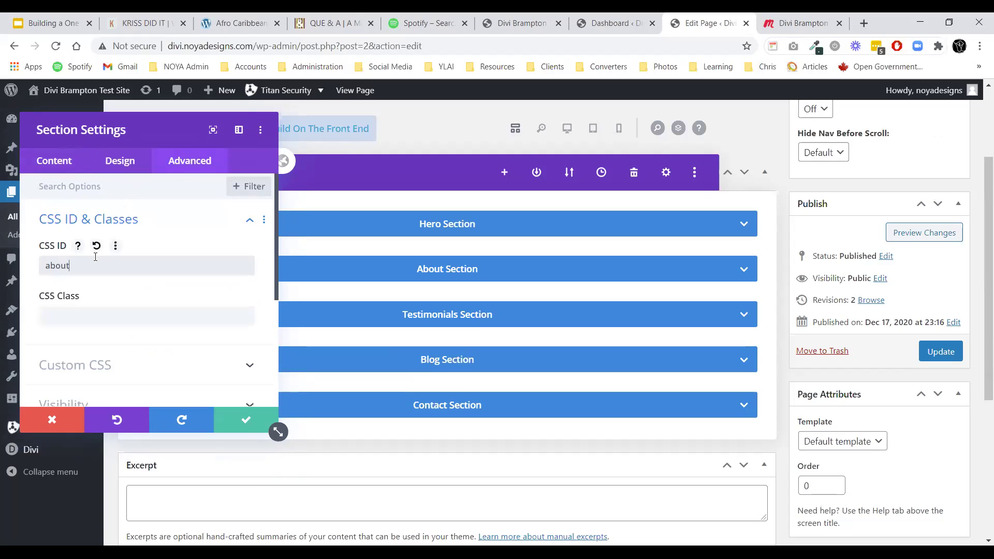
{"action": "left_click", "coordinate": [245, 418]}
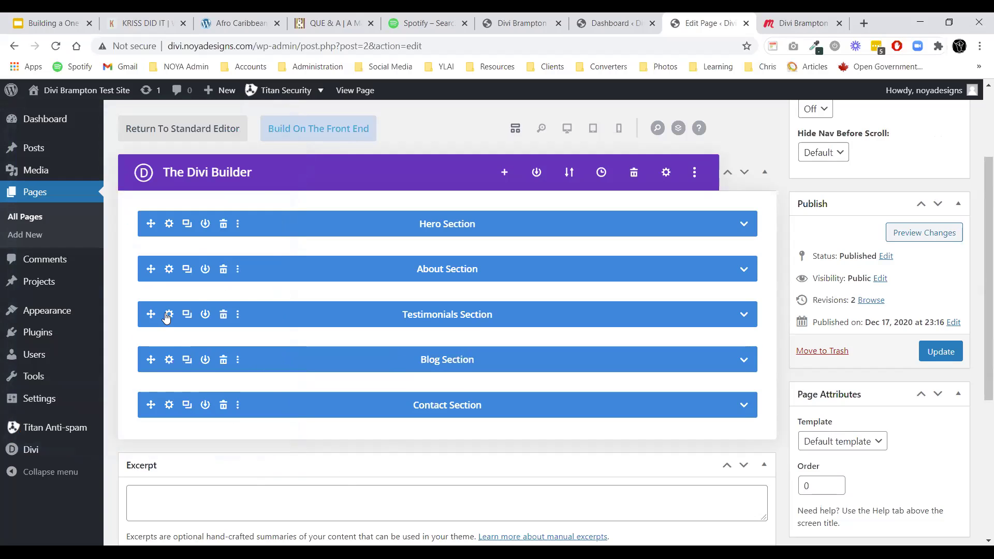
{"action": "left_click", "coordinate": [169, 315]}
{"action": "left_click", "coordinate": [187, 162]}
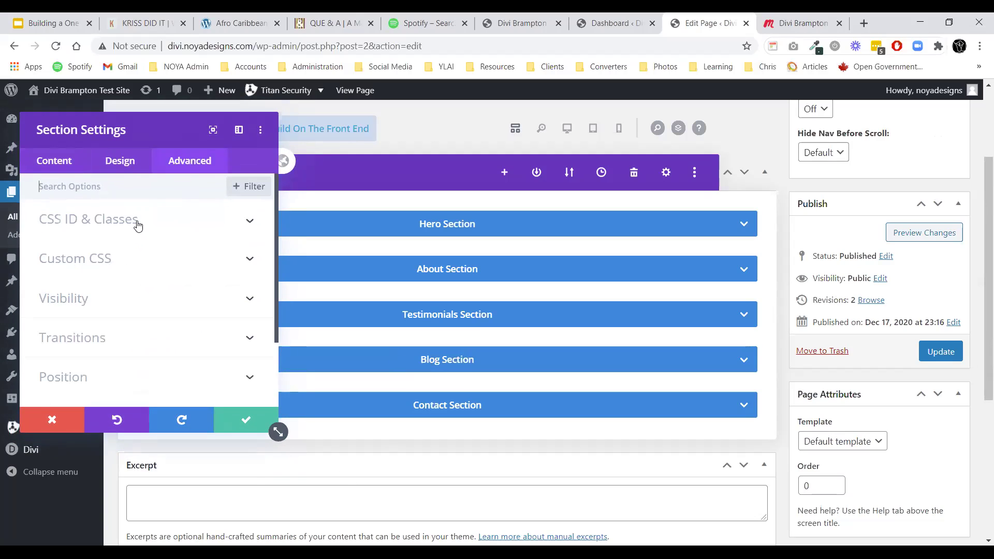
{"action": "left_click", "coordinate": [135, 220]}
{"action": "left_click", "coordinate": [111, 265]}
{"action": "type", "text": "testimonials"}
{"action": "left_click", "coordinate": [248, 420]}
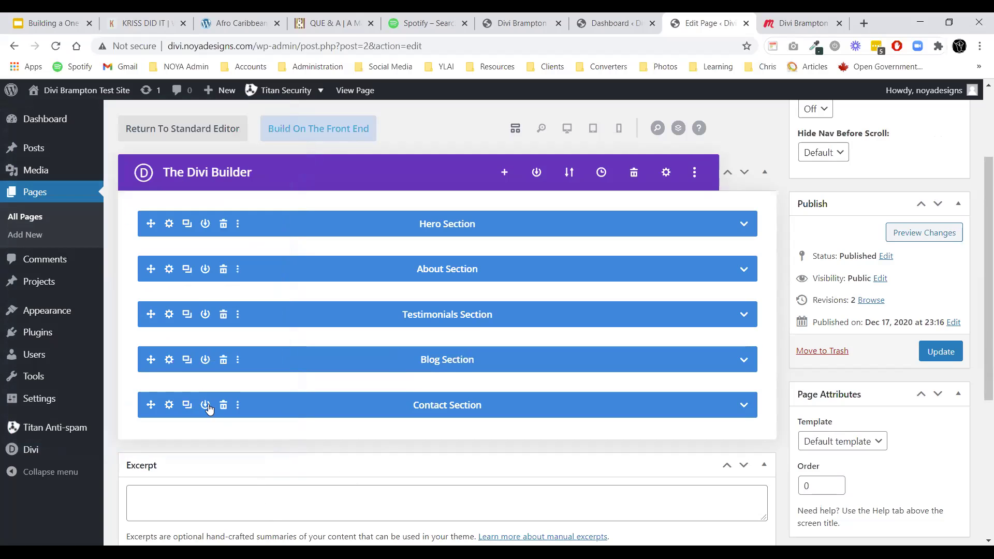
Give the Blog and Contact sections the CSS IDs 'blog' and 'contact'.
{"action": "left_click", "coordinate": [171, 365]}
{"action": "left_click", "coordinate": [187, 164]}
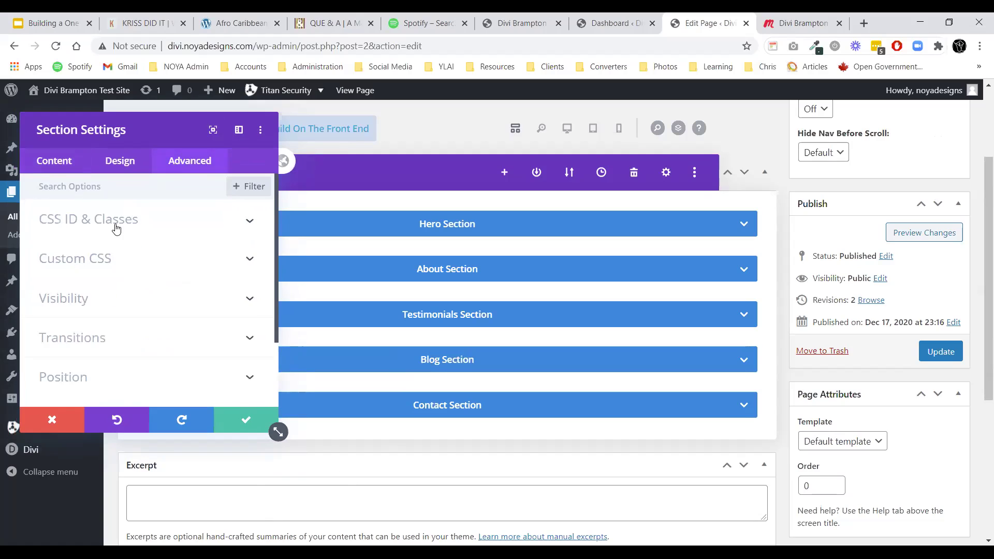
{"action": "left_click", "coordinate": [107, 222]}
{"action": "left_click", "coordinate": [107, 264]}
{"action": "type", "text": "bog"}
{"action": "key", "text": "BackSpace"}
{"action": "key", "text": "BackSpace"}
{"action": "type", "text": "log"}
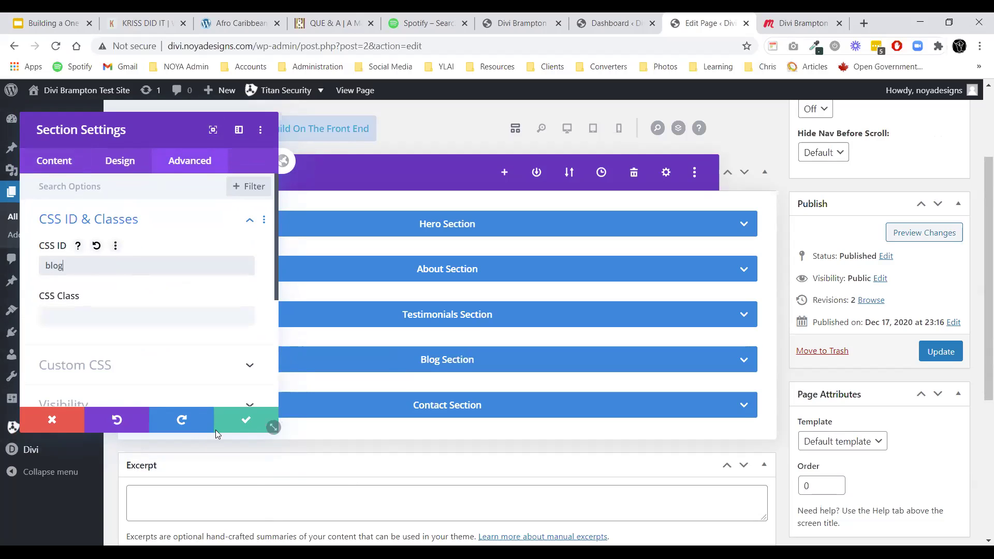
{"action": "left_click", "coordinate": [229, 419]}
{"action": "left_click", "coordinate": [166, 313]}
{"action": "left_click", "coordinate": [189, 160]}
{"action": "left_click", "coordinate": [103, 222]}
{"action": "left_click", "coordinate": [104, 264]}
{"action": "type", "text": "contact"}
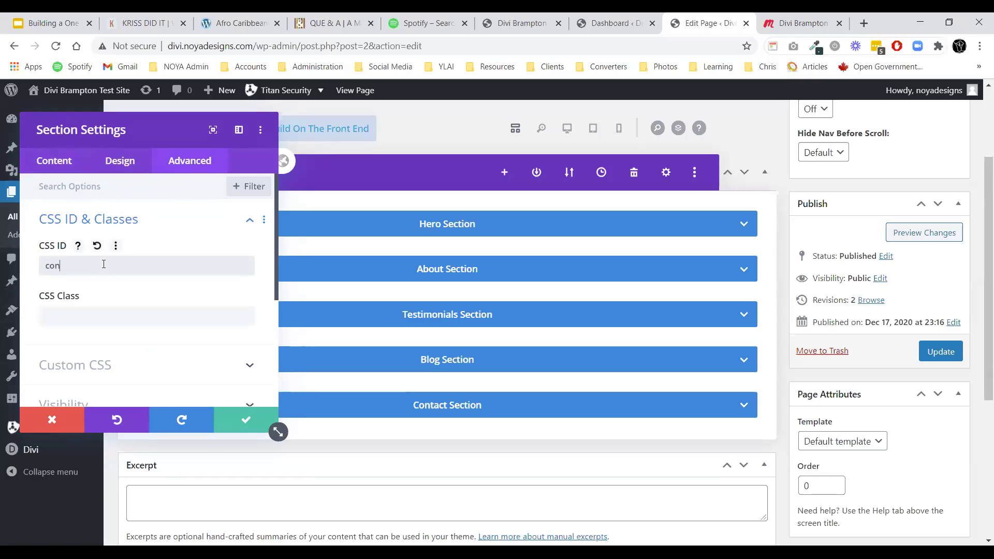
{"action": "left_click", "coordinate": [253, 426]}
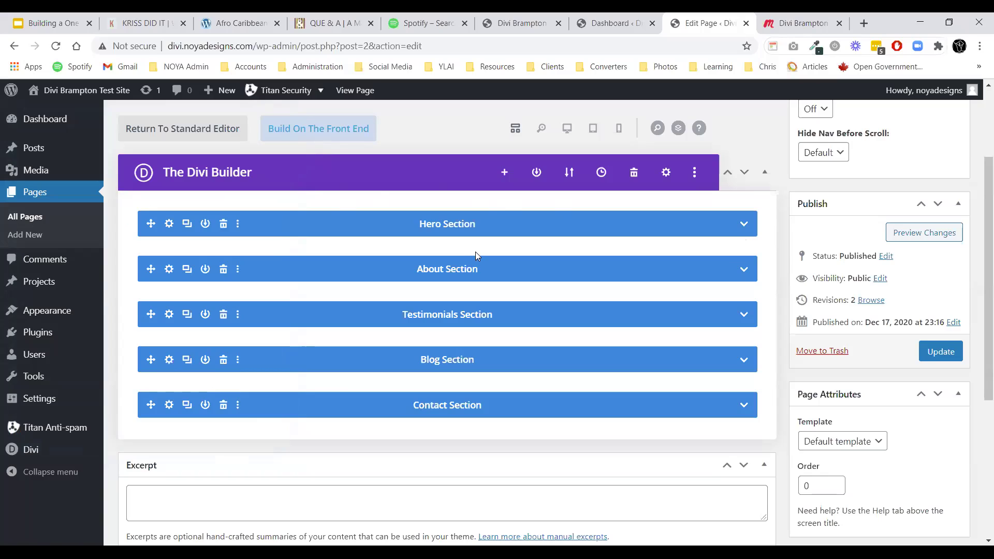
Update the Welcome page so its five-section layout is saved as revision 3.
{"action": "left_click", "coordinate": [940, 352]}
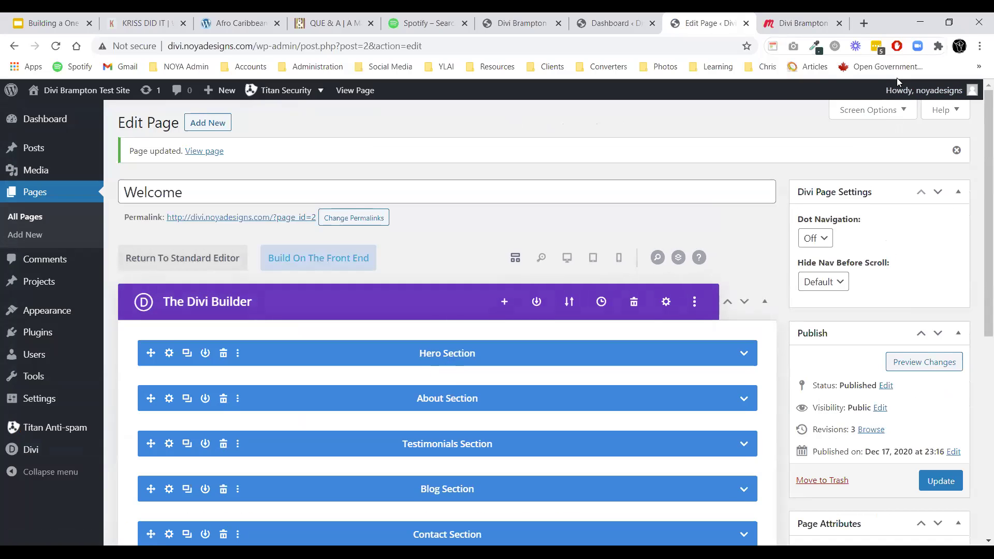
{"action": "scroll", "coordinate": [396, 264], "scroll_direction": "down", "scroll_amount": 2}
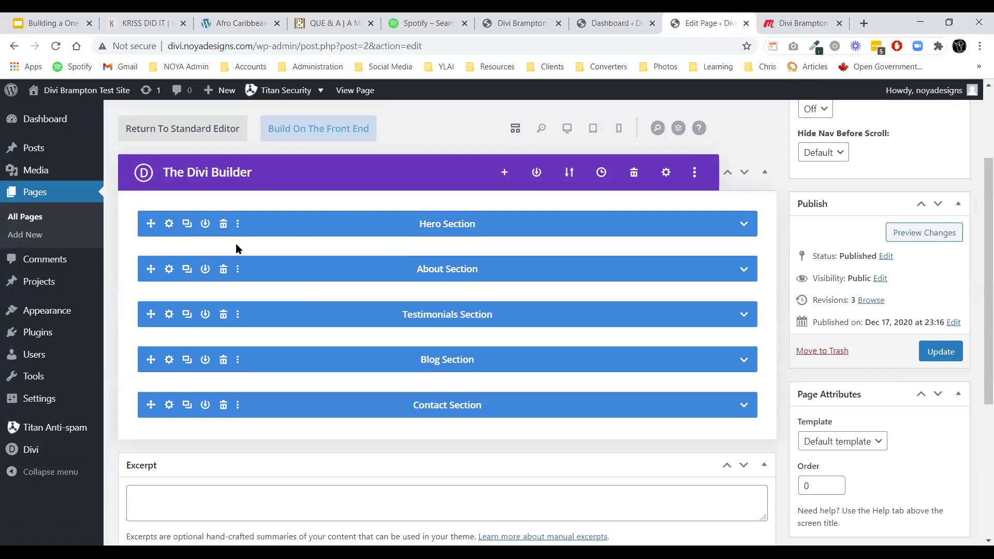
Leave the Hero background unchanged and give the About section a red background.
{"action": "left_click", "coordinate": [168, 226]}
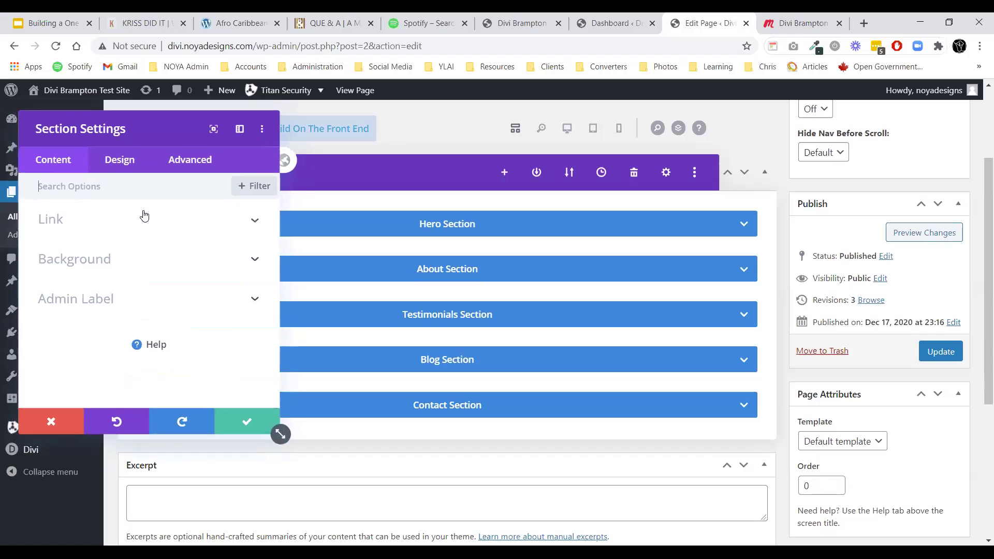
{"action": "left_click", "coordinate": [41, 260]}
{"action": "scroll", "coordinate": [117, 281], "scroll_direction": "down", "scroll_amount": 3}
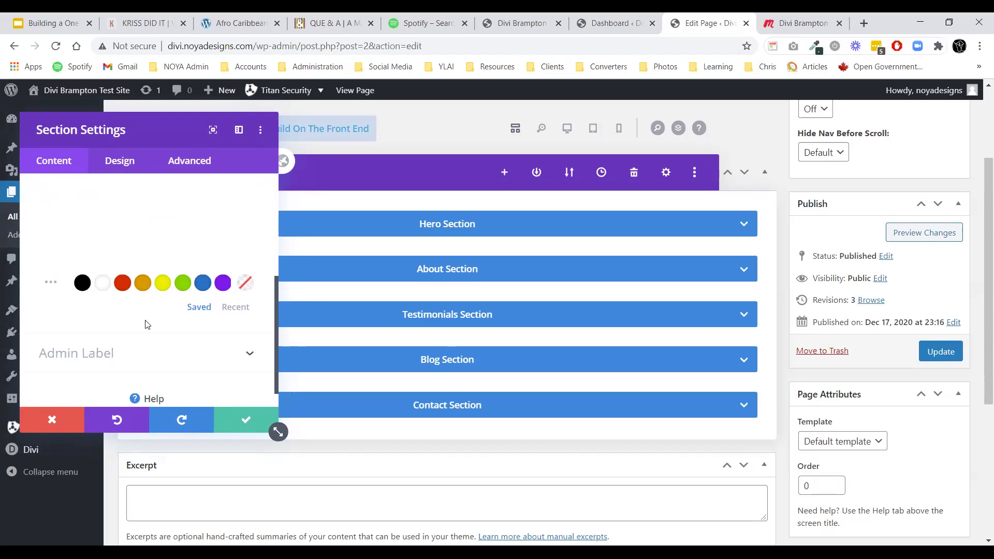
{"action": "left_click", "coordinate": [242, 422]}
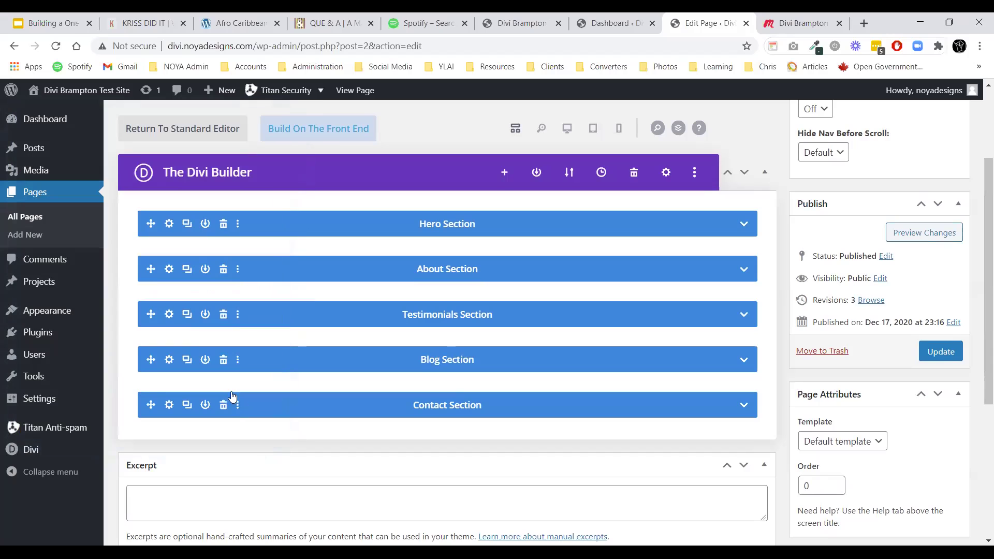
{"action": "left_click", "coordinate": [169, 269]}
{"action": "left_click", "coordinate": [129, 254]}
{"action": "scroll", "coordinate": [108, 296], "scroll_direction": "down", "scroll_amount": 5}
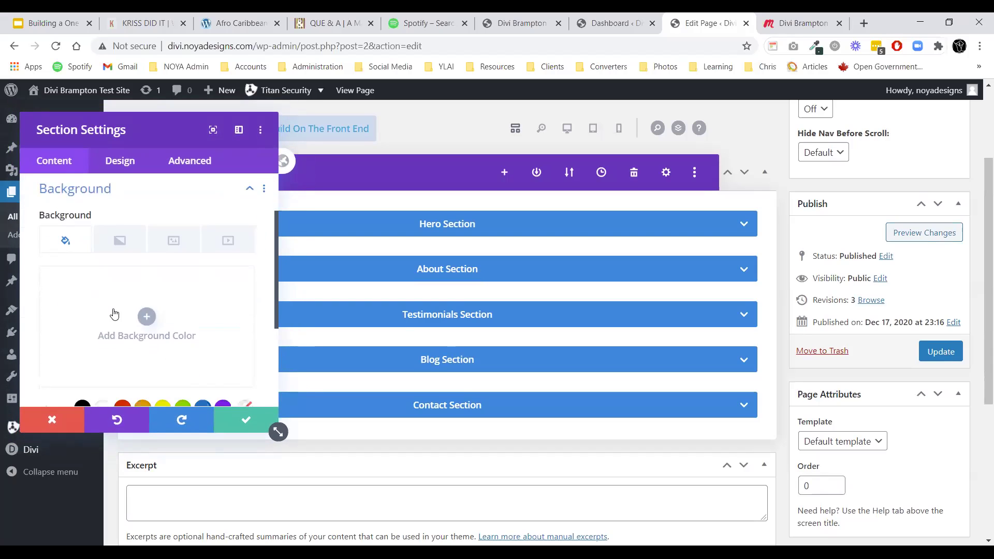
{"action": "left_click", "coordinate": [122, 282]}
{"action": "left_click", "coordinate": [245, 419]}
Give the Testimonials section an orange background colour.
{"action": "left_click", "coordinate": [170, 315]}
{"action": "left_click", "coordinate": [99, 259]}
{"action": "scroll", "coordinate": [114, 316], "scroll_direction": "down", "scroll_amount": 2}
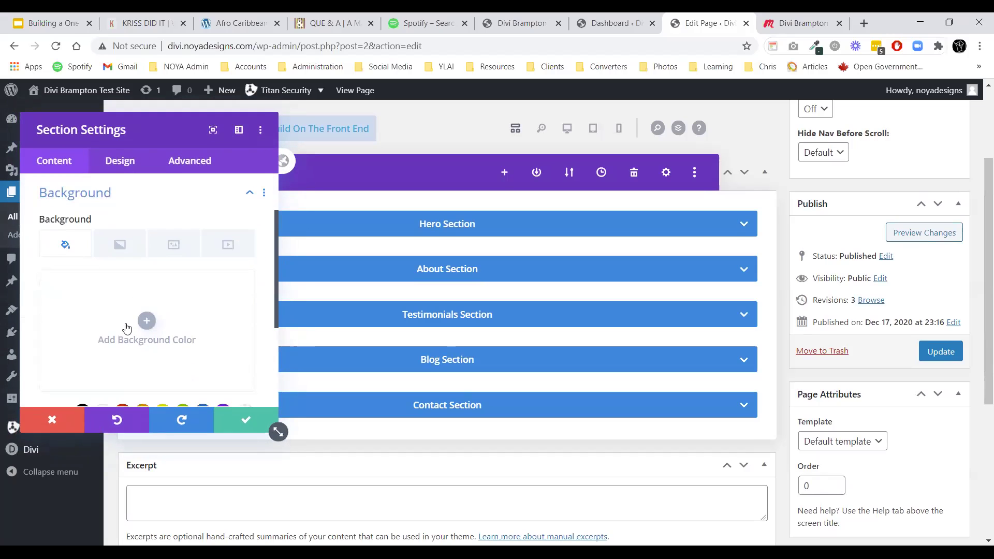
{"action": "left_click", "coordinate": [144, 323]}
{"action": "scroll", "coordinate": [134, 332], "scroll_direction": "down", "scroll_amount": 3}
{"action": "left_click", "coordinate": [145, 346]}
{"action": "left_click", "coordinate": [238, 420]}
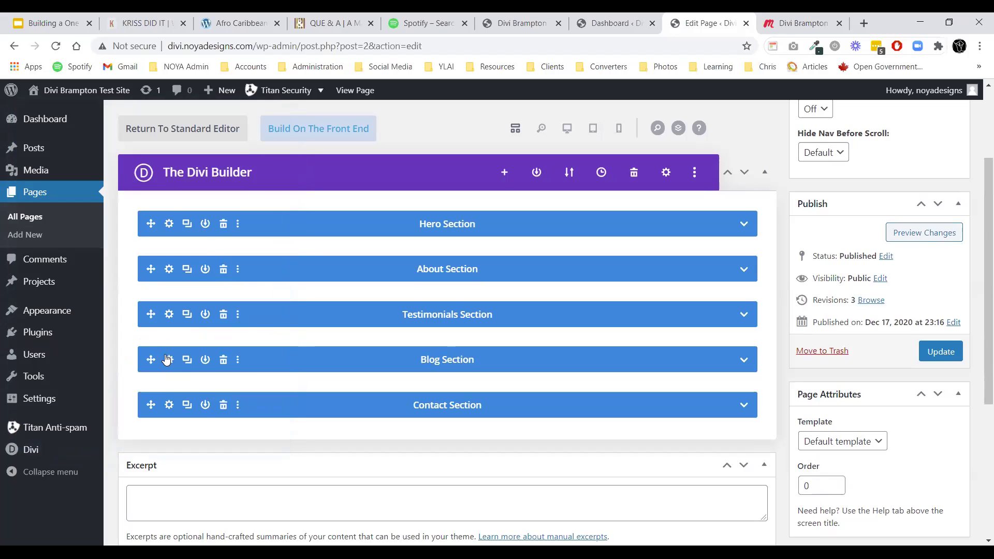
Give the Blog section a yellow background and recheck its background settings.
{"action": "left_click", "coordinate": [169, 359]}
{"action": "left_click", "coordinate": [147, 264]}
{"action": "left_click", "coordinate": [140, 336]}
{"action": "left_click", "coordinate": [161, 346]}
{"action": "left_click", "coordinate": [239, 419]}
{"action": "left_click", "coordinate": [169, 360]}
{"action": "left_click", "coordinate": [147, 261]}
{"action": "scroll", "coordinate": [229, 404], "scroll_direction": "down", "scroll_amount": 1}
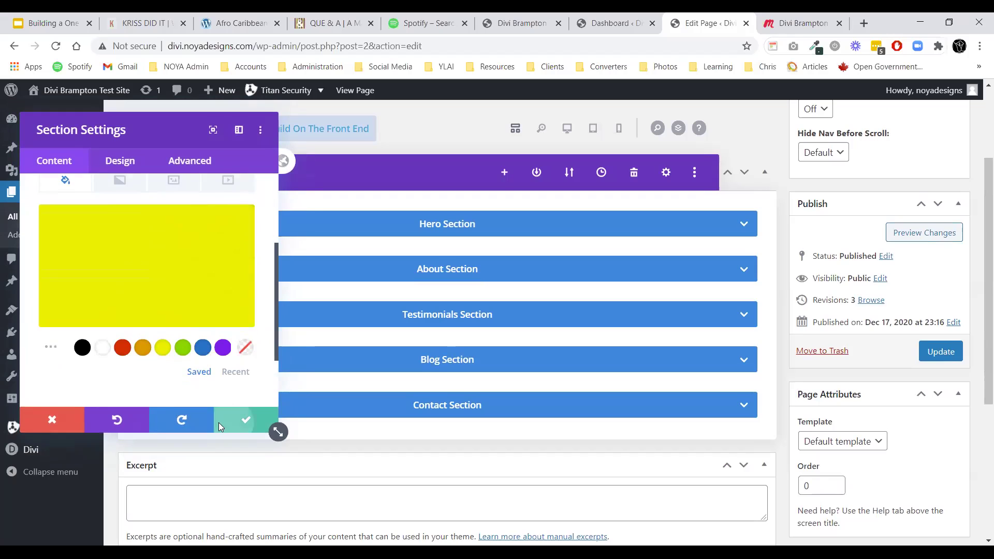
{"action": "left_click", "coordinate": [219, 422]}
Give the Contact section a green background colour.
{"action": "left_click", "coordinate": [169, 405]}
{"action": "left_click", "coordinate": [78, 265]}
{"action": "left_click", "coordinate": [148, 339]}
{"action": "left_click", "coordinate": [182, 348]}
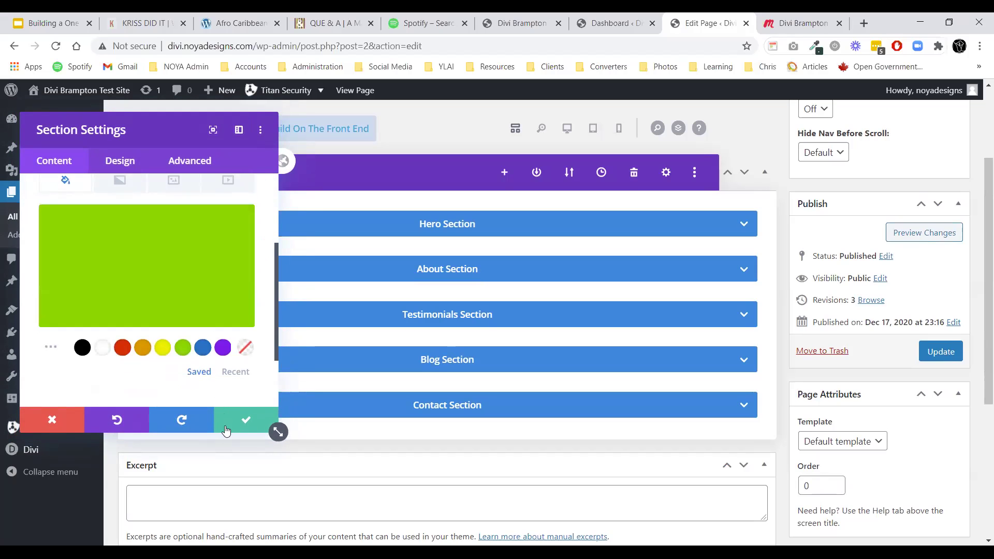
{"action": "left_click", "coordinate": [224, 421]}
Preview the coloured sections in desktop view and save the page.
{"action": "scroll", "coordinate": [513, 341], "scroll_direction": "up", "scroll_amount": 2}
{"action": "left_click", "coordinate": [566, 193]}
{"action": "scroll", "coordinate": [497, 254], "scroll_direction": "down", "scroll_amount": 15}
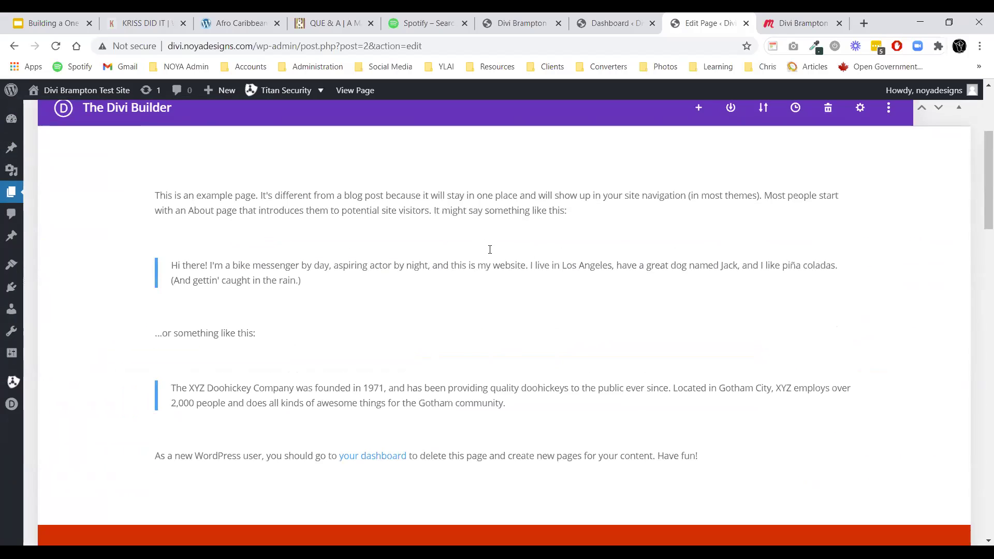
{"action": "scroll", "coordinate": [535, 309], "scroll_direction": "up", "scroll_amount": 15}
{"action": "left_click", "coordinate": [895, 258]}
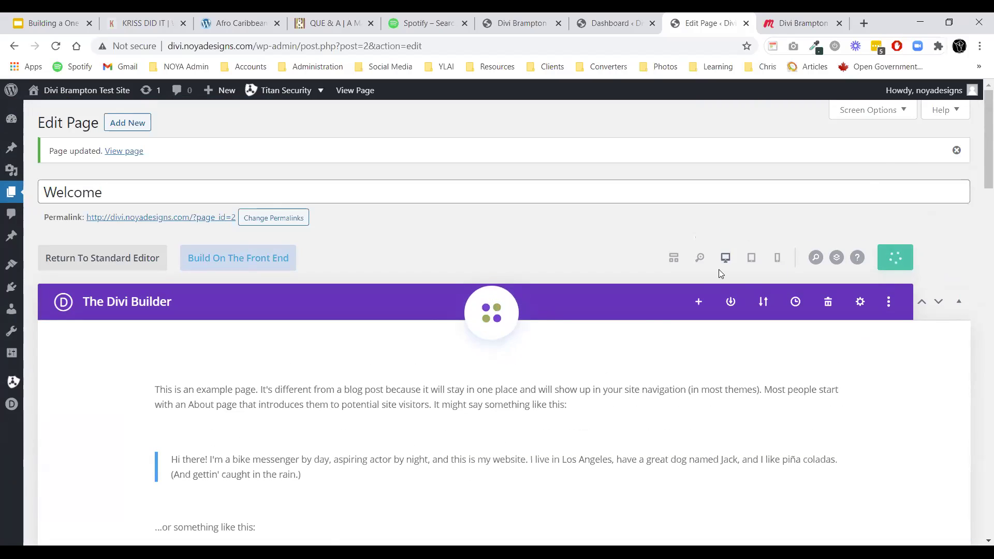
Check the steps list in the slides presentation, then return to the page editor.
{"action": "left_click", "coordinate": [46, 26]}
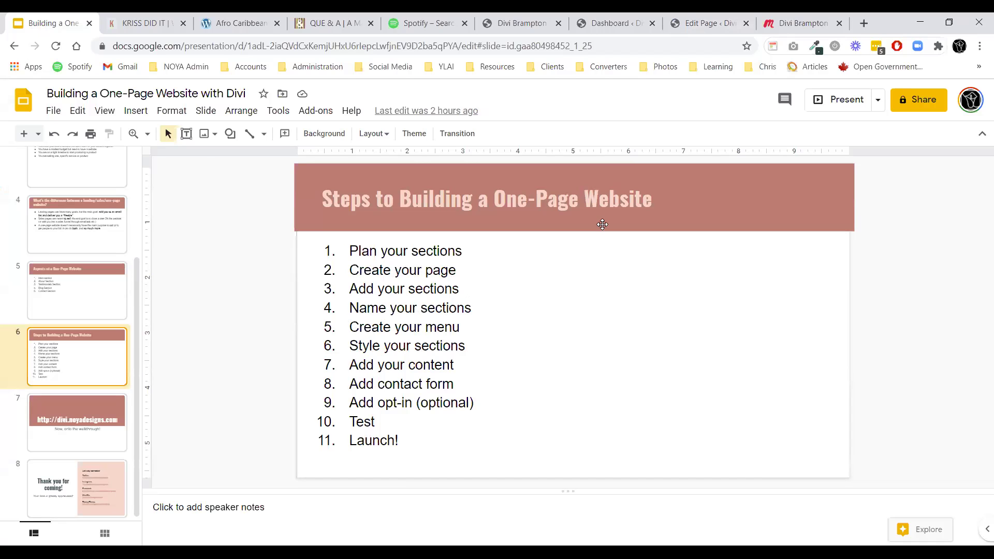
{"action": "left_click", "coordinate": [706, 23]}
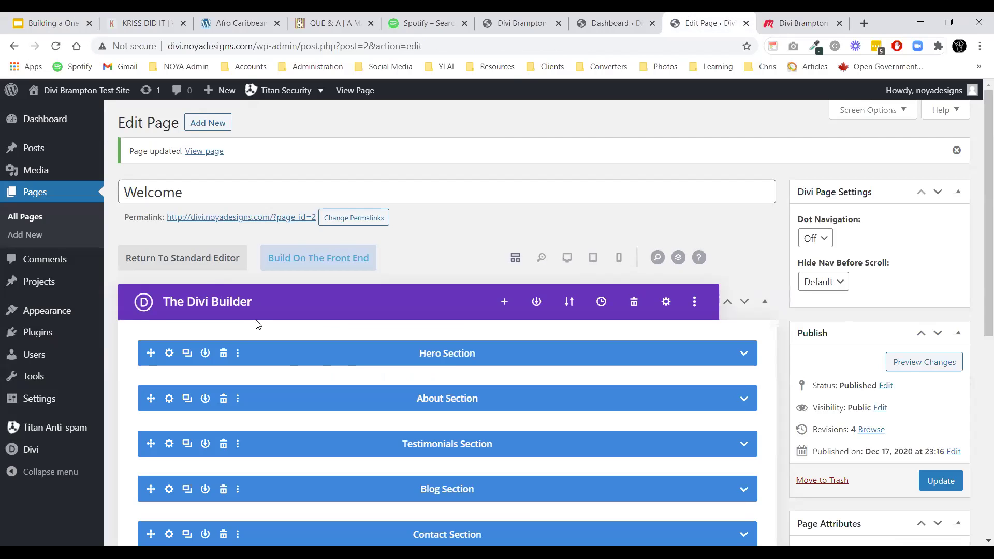
Create a menu named 'Main Menu' assigned to the Primary Menu location.
{"action": "mouse_move", "coordinate": [34, 319]}
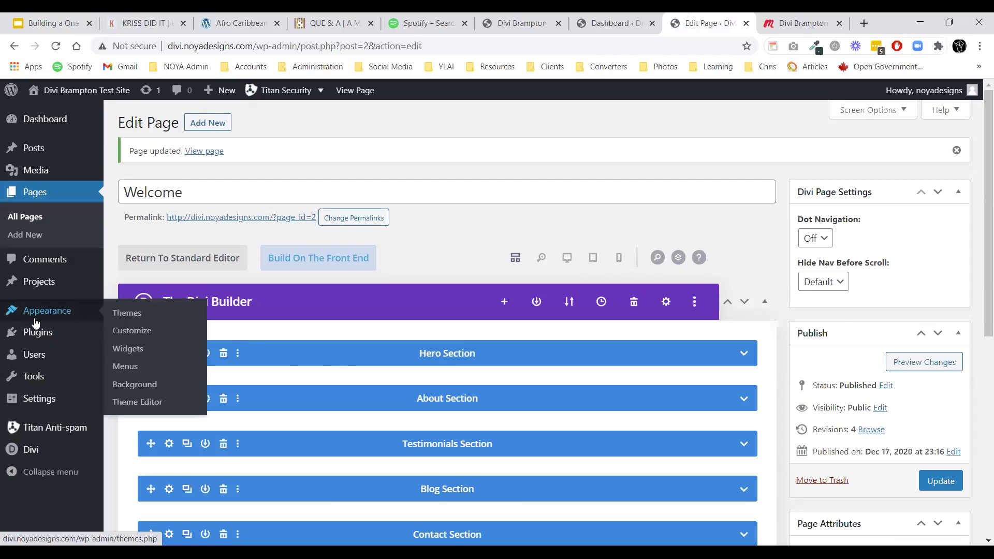
{"action": "left_click", "coordinate": [129, 368]}
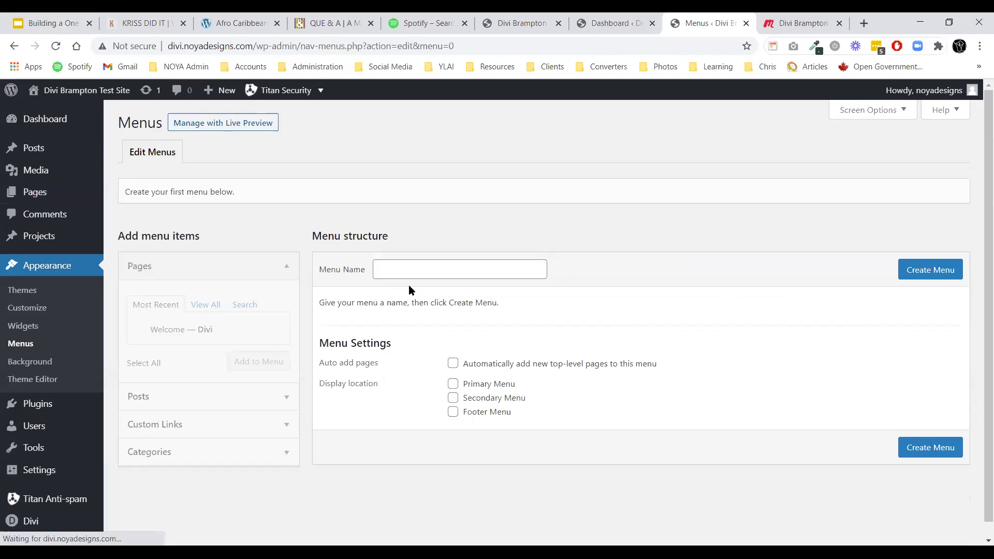
{"action": "left_click", "coordinate": [405, 272]}
{"action": "type", "text": "Main Menu"}
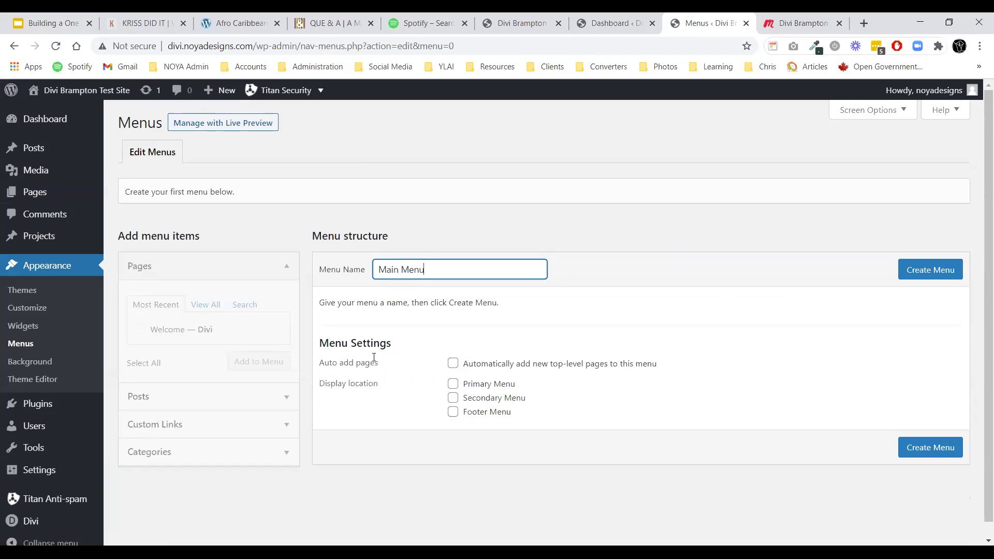
{"action": "left_click", "coordinate": [453, 384]}
{"action": "left_click", "coordinate": [933, 456]}
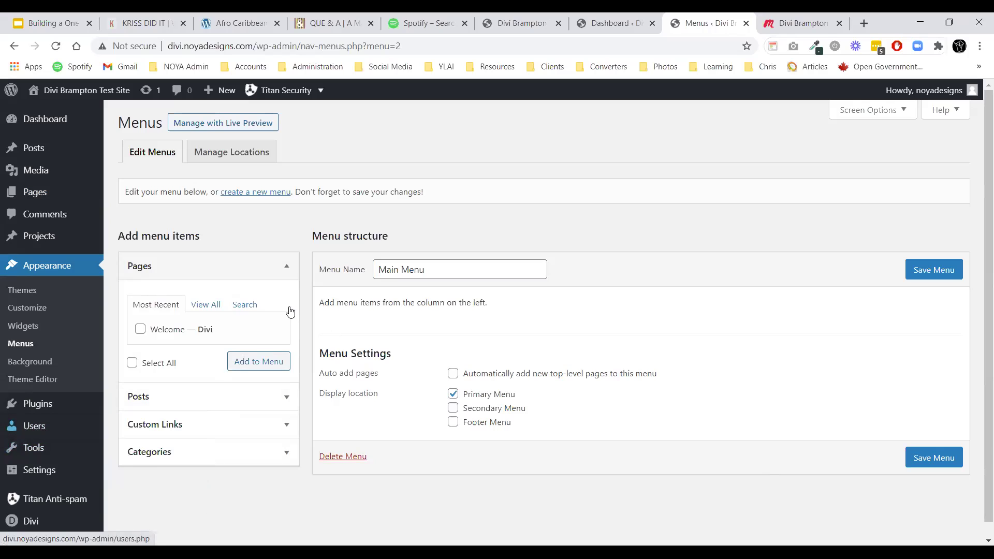
Add a Home custom link and an About custom link (#about) to Main Menu.
{"action": "left_click", "coordinate": [285, 274]}
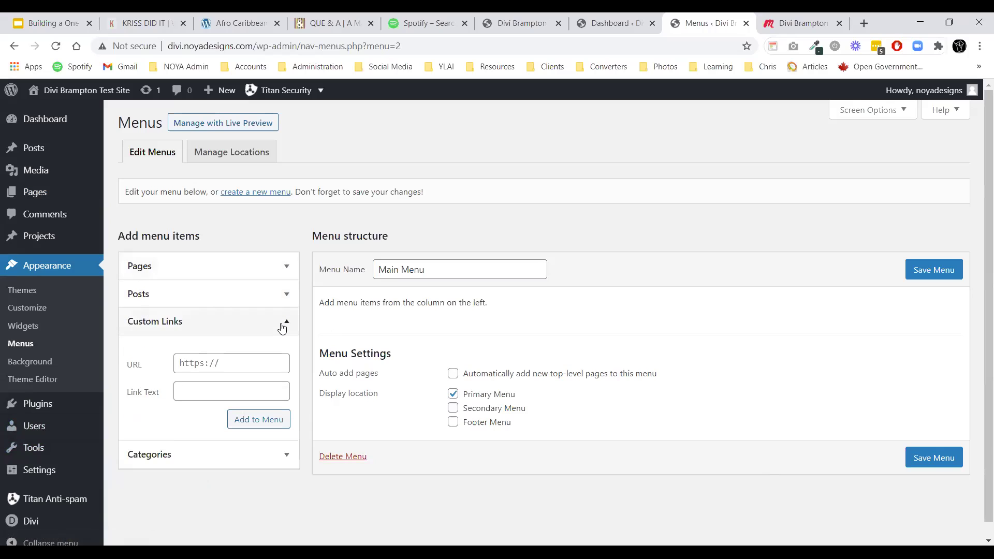
{"action": "left_click", "coordinate": [233, 365]}
{"action": "type", "text": "#home"}
{"action": "left_click", "coordinate": [230, 389]}
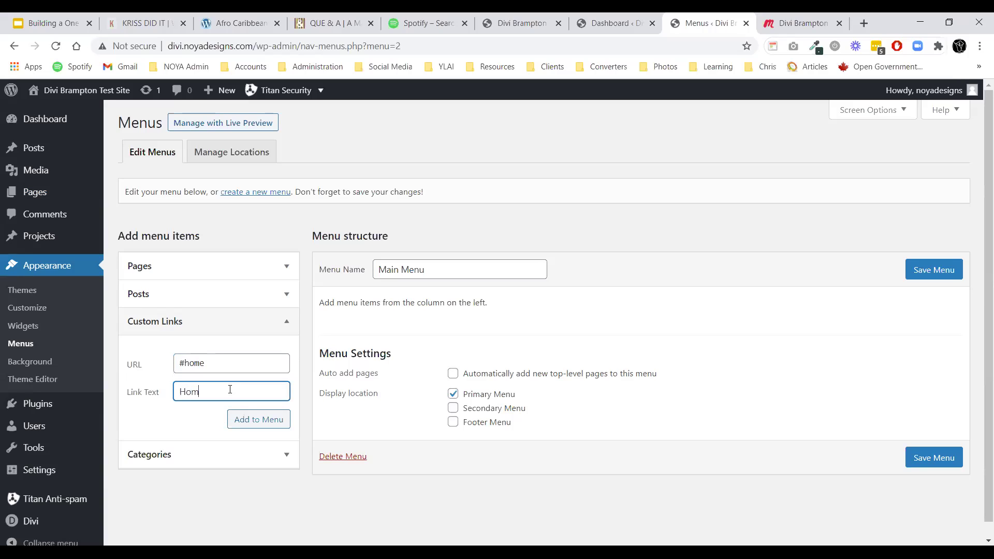
{"action": "left_click", "coordinate": [242, 423]}
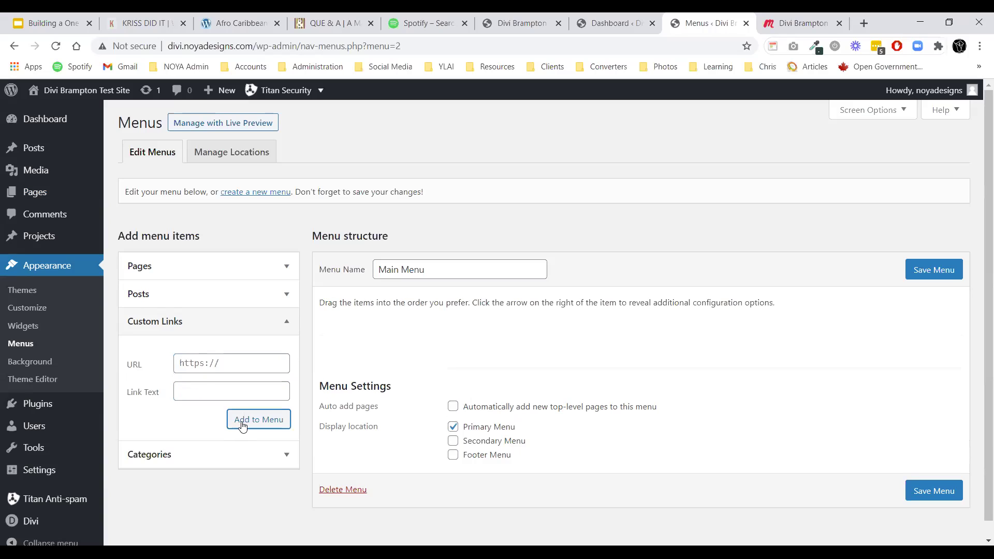
{"action": "left_click", "coordinate": [223, 367]}
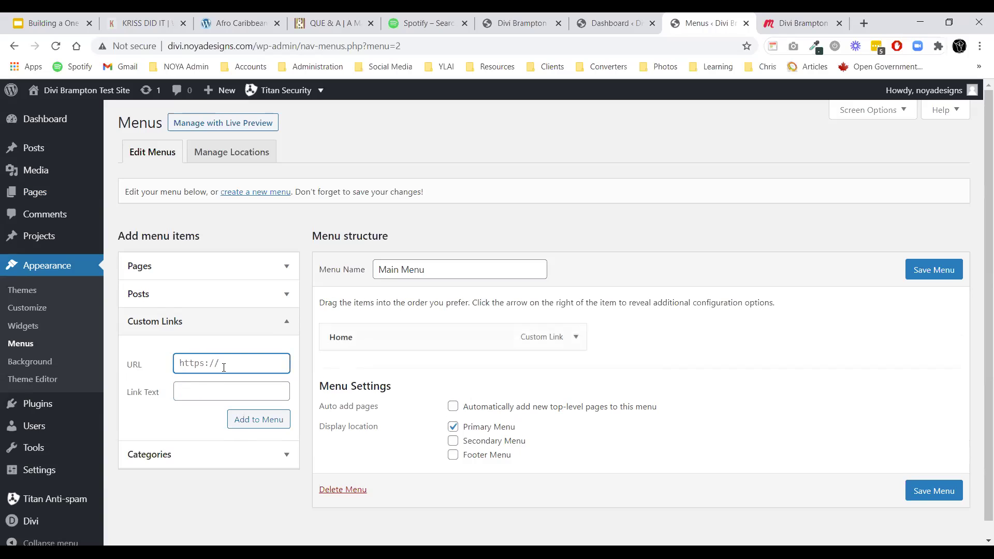
{"action": "type", "text": "#about"}
{"action": "left_click", "coordinate": [221, 391]}
{"action": "type", "text": "About"}
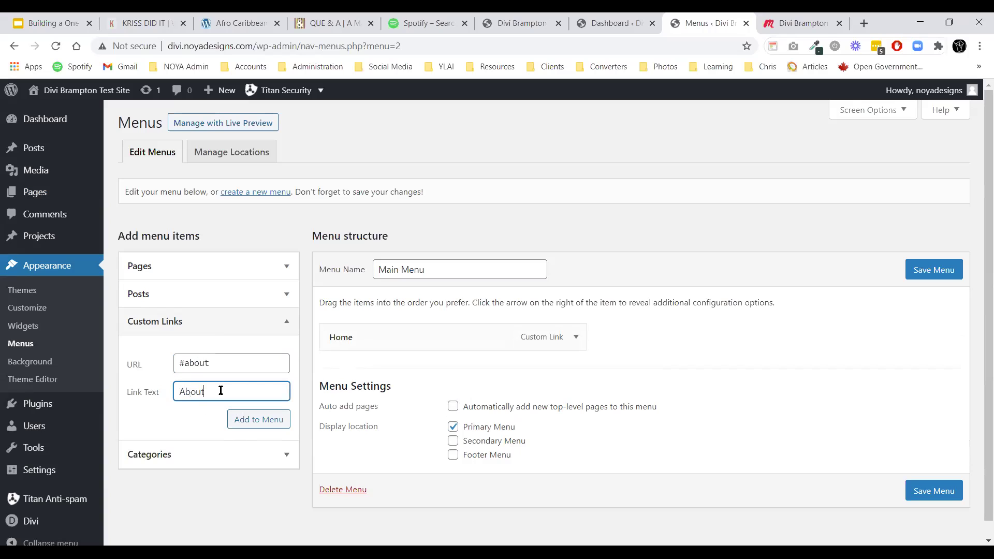
{"action": "left_click", "coordinate": [246, 425]}
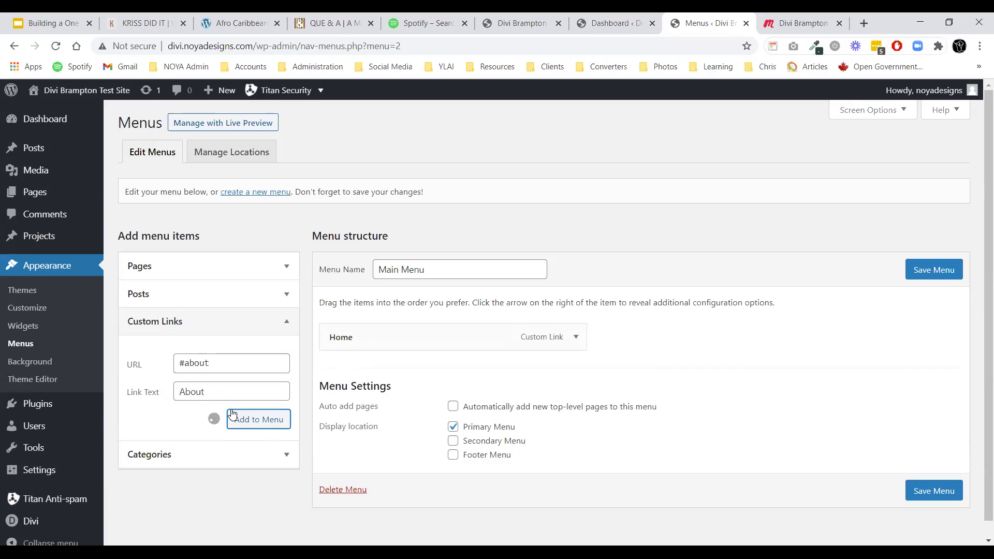
Add custom links Testimonials (#testimonials) and Blog (#blog) to the menu.
{"action": "left_click", "coordinate": [217, 371]}
{"action": "type", "text": "#testimonials"}
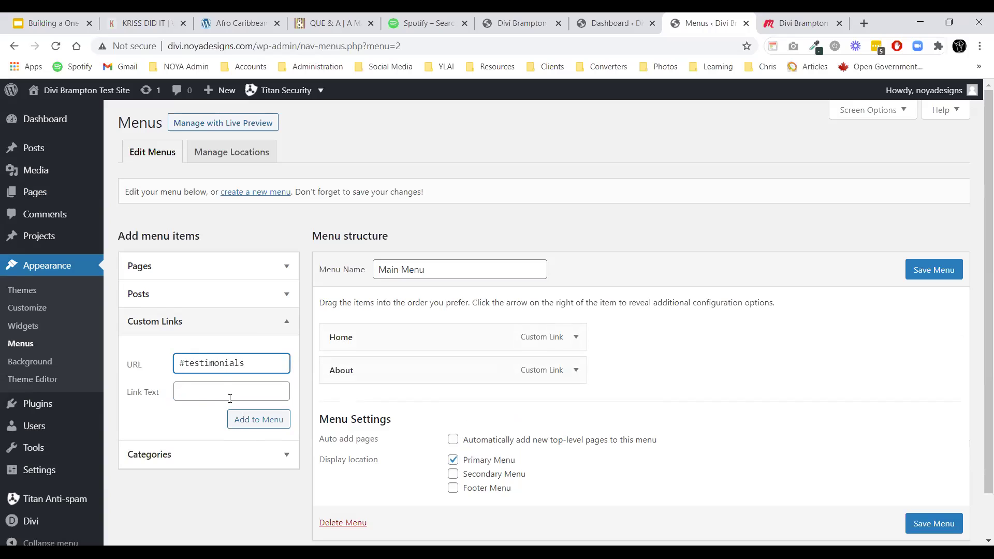
{"action": "left_click", "coordinate": [230, 398]}
{"action": "type", "text": "Testimonials"}
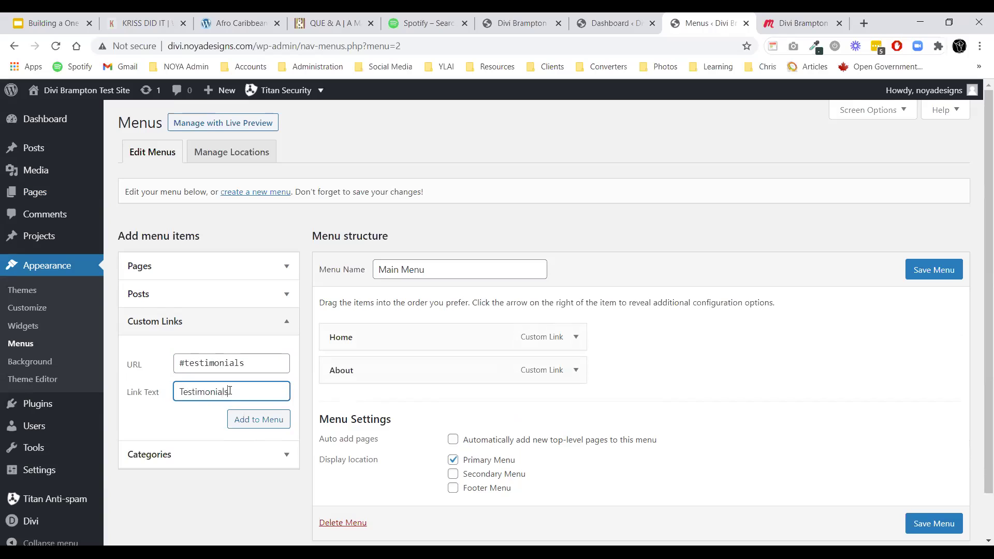
{"action": "left_click", "coordinate": [244, 425]}
{"action": "left_click", "coordinate": [210, 367]}
{"action": "type", "text": "#blog"}
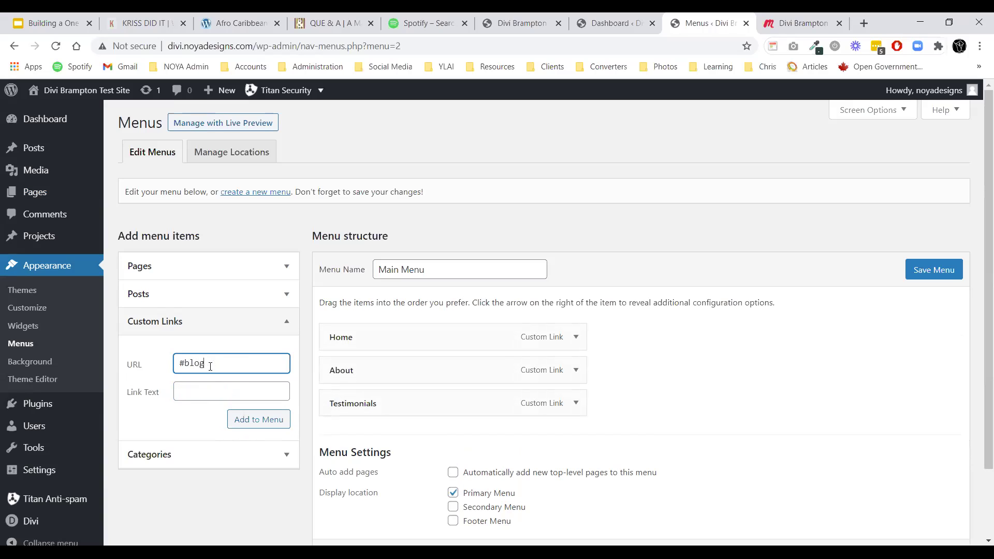
{"action": "left_click", "coordinate": [223, 387]}
{"action": "type", "text": "Blog"}
{"action": "left_click", "coordinate": [244, 419]}
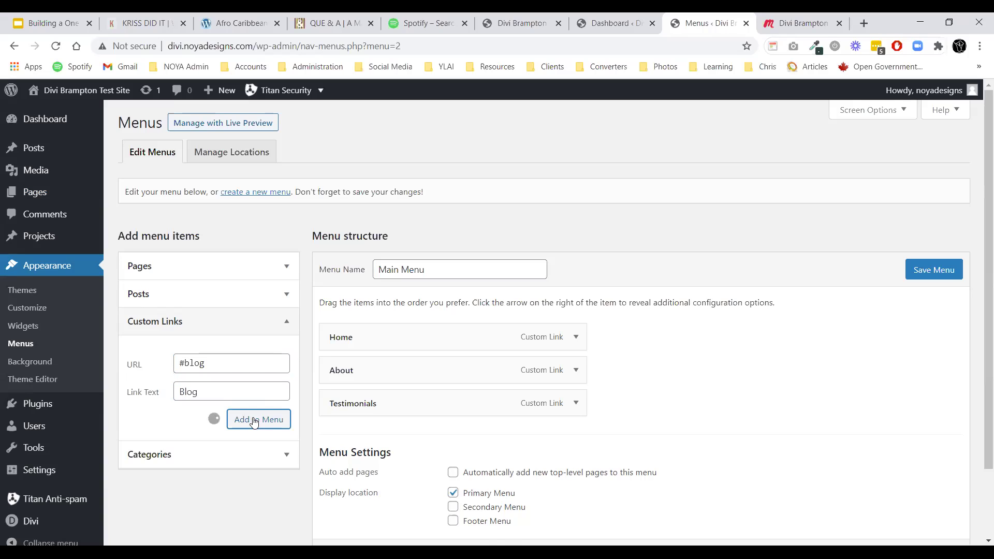
Add a Contact custom link (#contact) and save Main Menu.
{"action": "left_click", "coordinate": [218, 368]}
{"action": "type", "text": "#contact"}
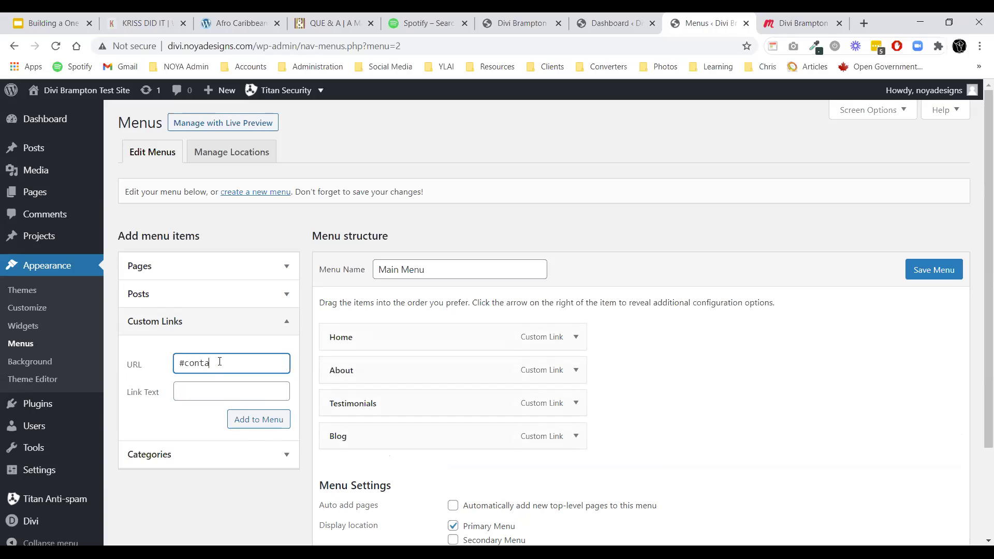
{"action": "left_click", "coordinate": [216, 389]}
{"action": "type", "text": "Contact"}
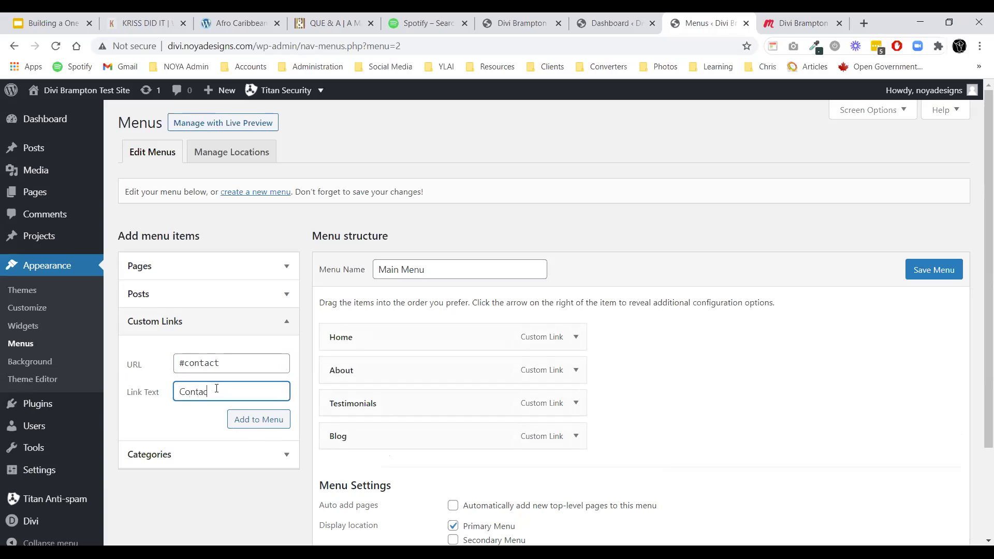
{"action": "left_click", "coordinate": [248, 420]}
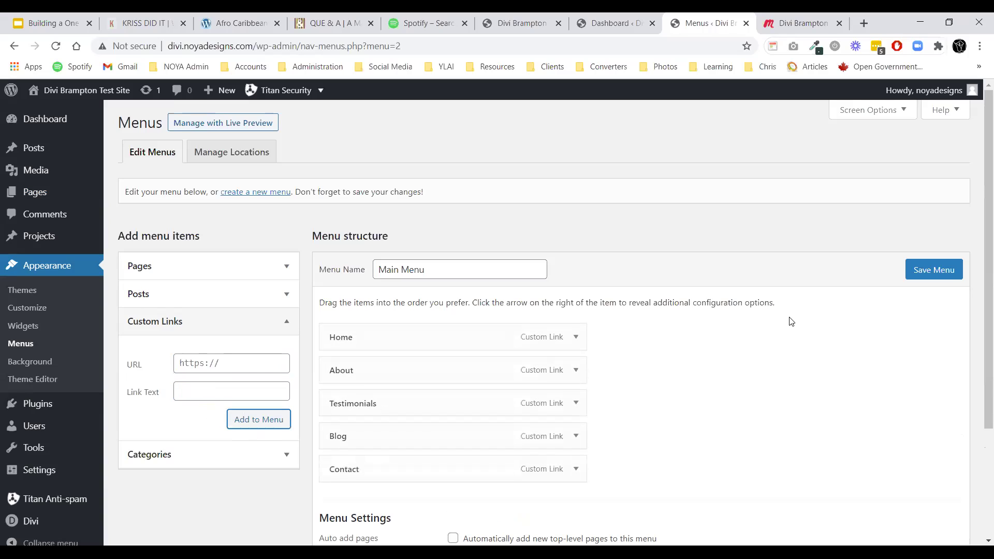
{"action": "left_click", "coordinate": [929, 271]}
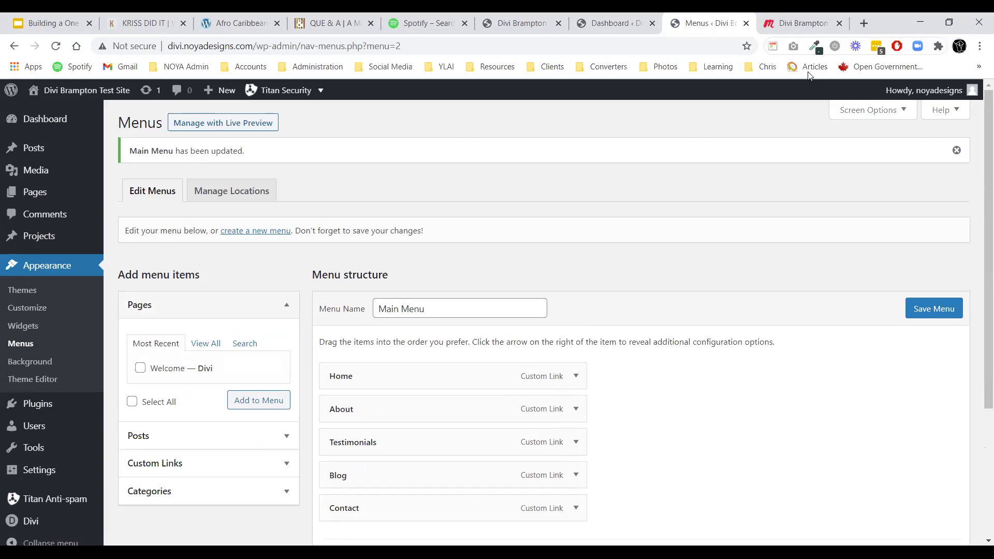
{"action": "left_click", "coordinate": [562, 180]}
{"action": "mouse_move", "coordinate": [52, 96]}
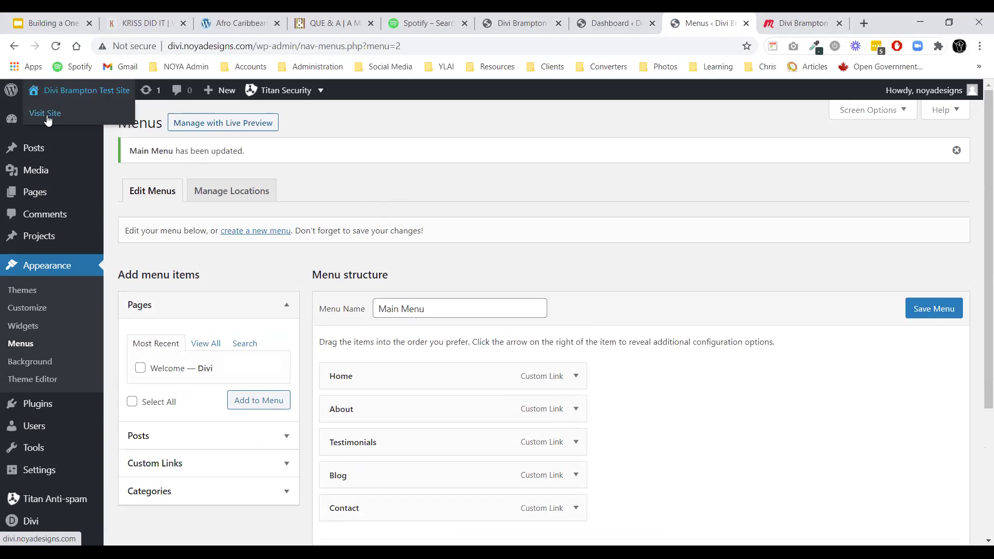
{"action": "right_click", "coordinate": [48, 115]}
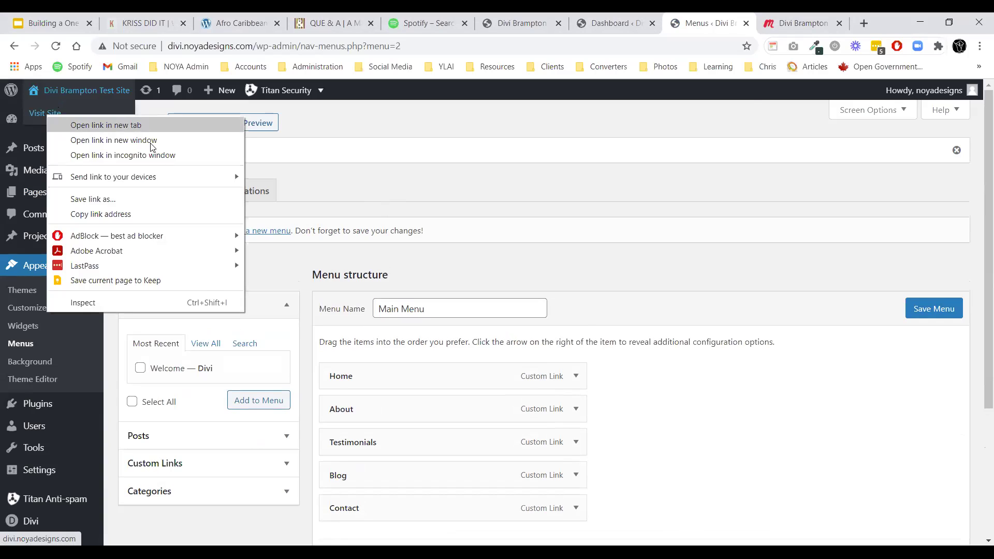
{"action": "left_click", "coordinate": [754, 102]}
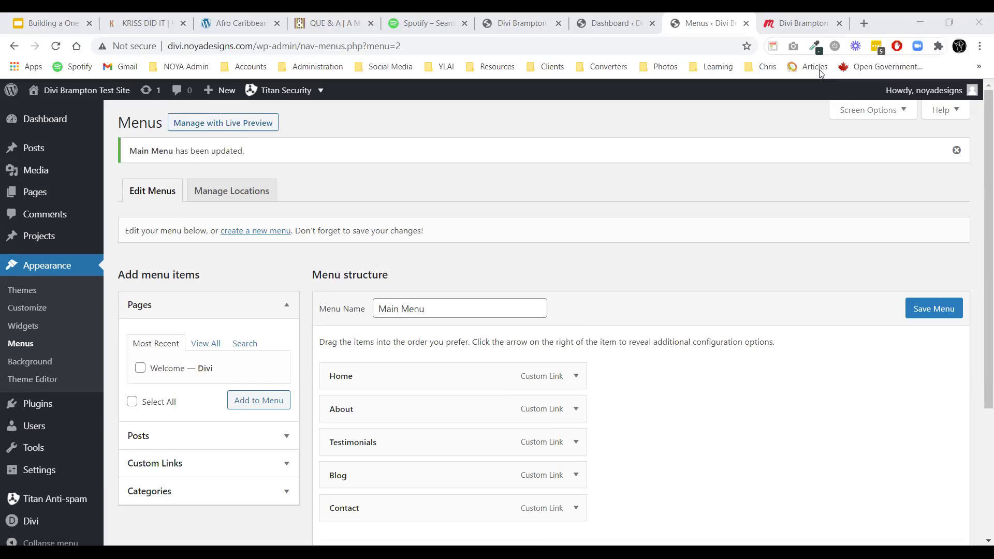
{"action": "left_click", "coordinate": [596, 22]}
{"action": "left_click", "coordinate": [498, 22]}
{"action": "left_click_drag", "start_coordinate": [496, 20], "coordinate": [591, 21]}
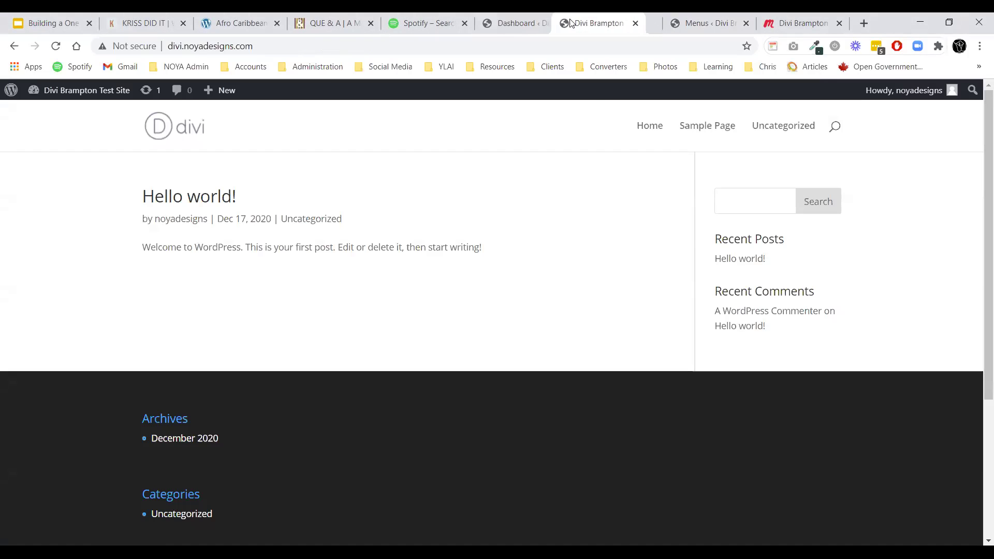
{"action": "scroll", "coordinate": [634, 355], "scroll_direction": "down", "scroll_amount": 3}
{"action": "scroll", "coordinate": [634, 355], "scroll_direction": "up", "scroll_amount": 4}
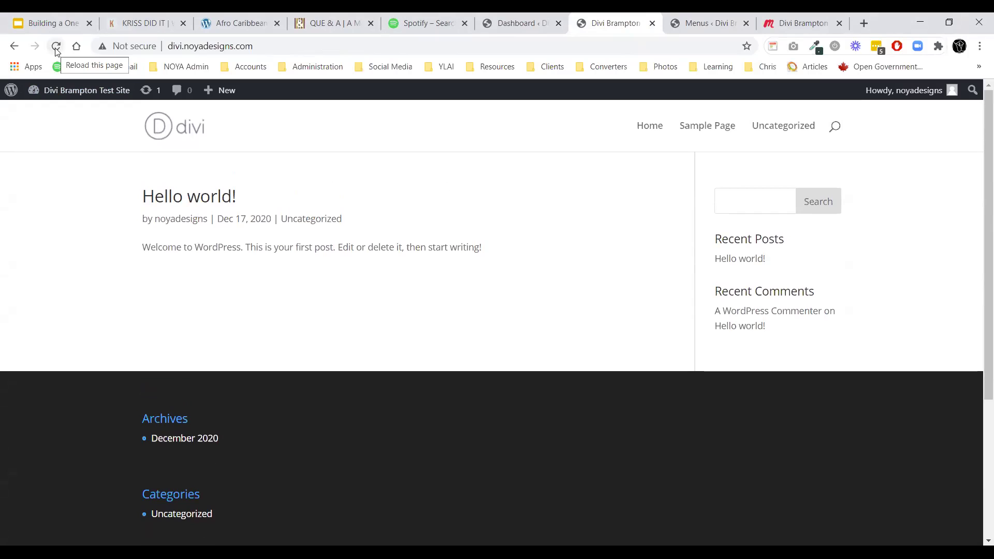
{"action": "left_click", "coordinate": [684, 18]}
{"action": "scroll", "coordinate": [27, 488], "scroll_direction": "down", "scroll_amount": 1}
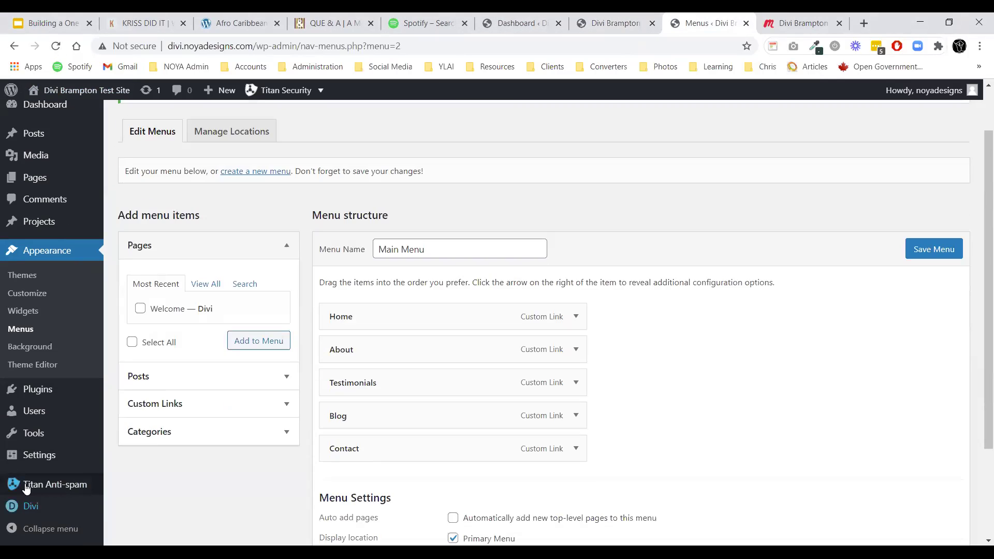
{"action": "scroll", "coordinate": [27, 488], "scroll_direction": "down", "scroll_amount": 2}
{"action": "mouse_move", "coordinate": [78, 467]}
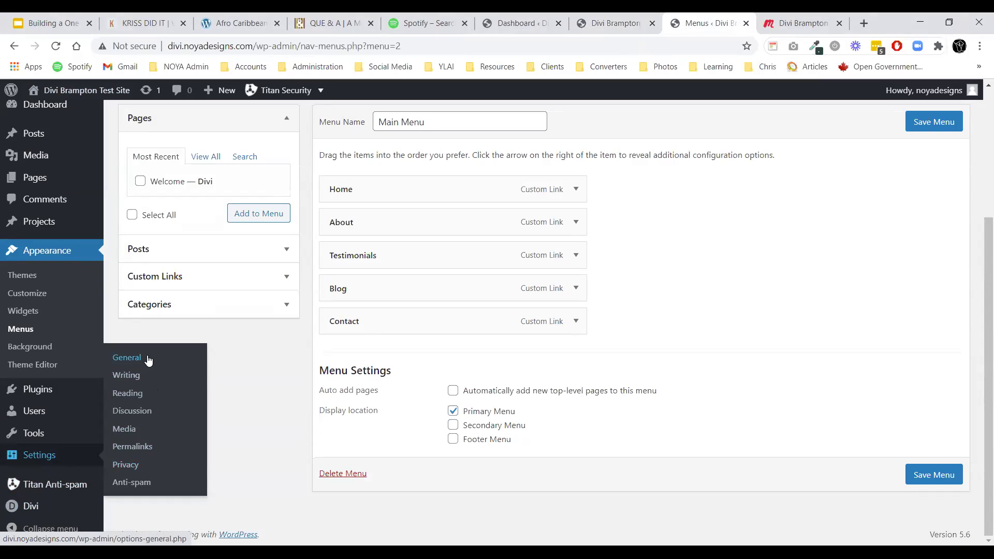
Set the homepage to the static page Welcome in Reading Settings, save, and view the live site.
{"action": "left_click", "coordinate": [134, 397]}
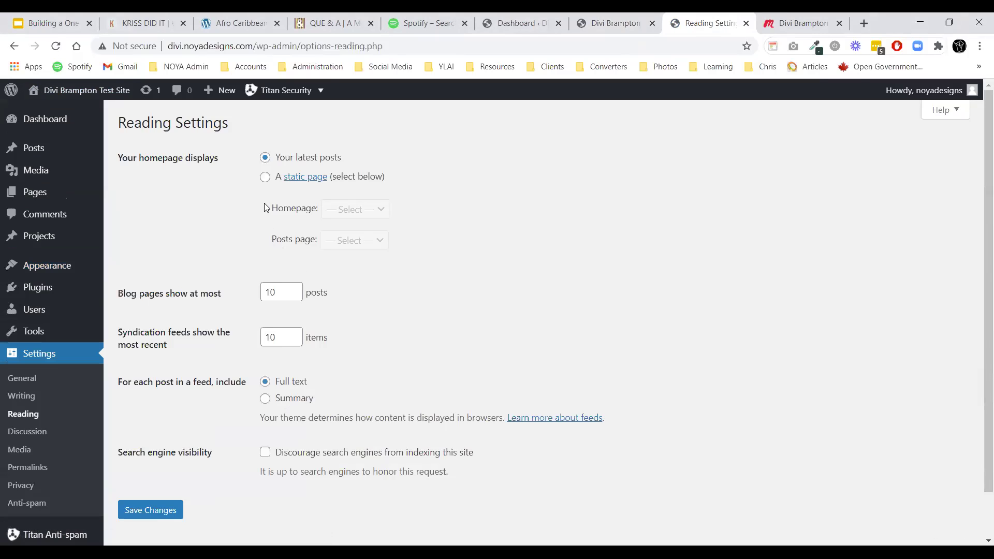
{"action": "left_click", "coordinate": [264, 177]}
{"action": "left_click", "coordinate": [339, 209]}
{"action": "left_click", "coordinate": [344, 239]}
{"action": "left_click", "coordinate": [155, 510]}
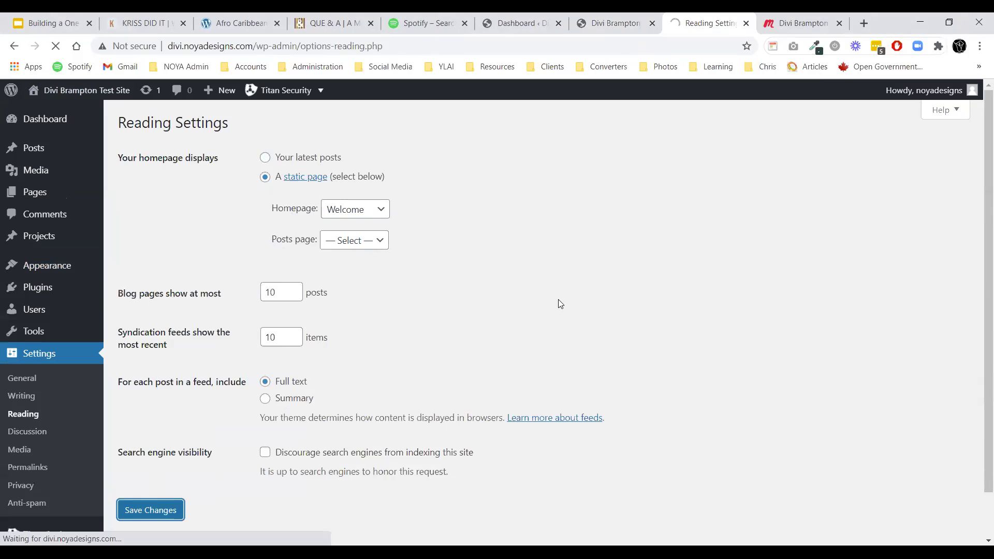
{"action": "left_click", "coordinate": [609, 24]}
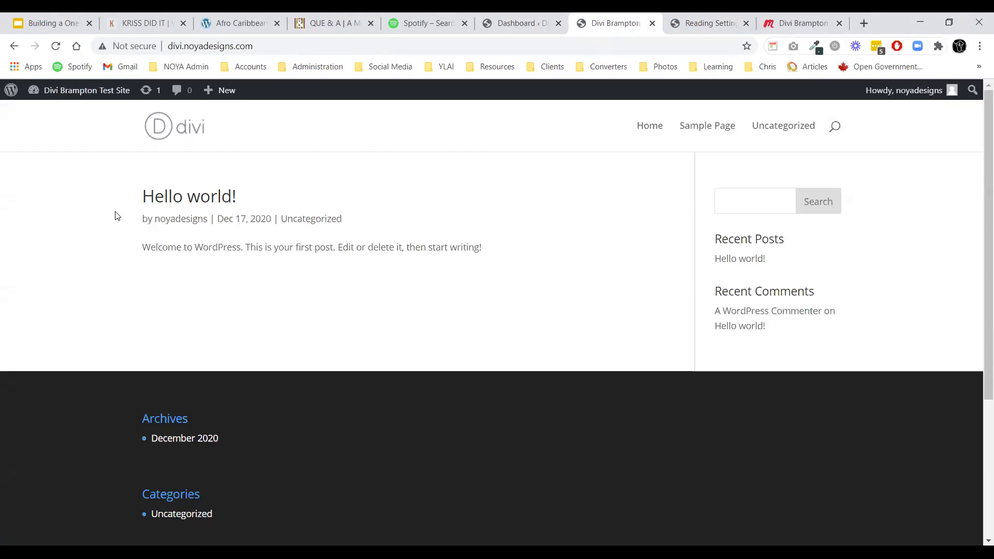
Reload and scroll through the Welcome front page, then launch the Visual Builder on it.
{"action": "left_click", "coordinate": [57, 47]}
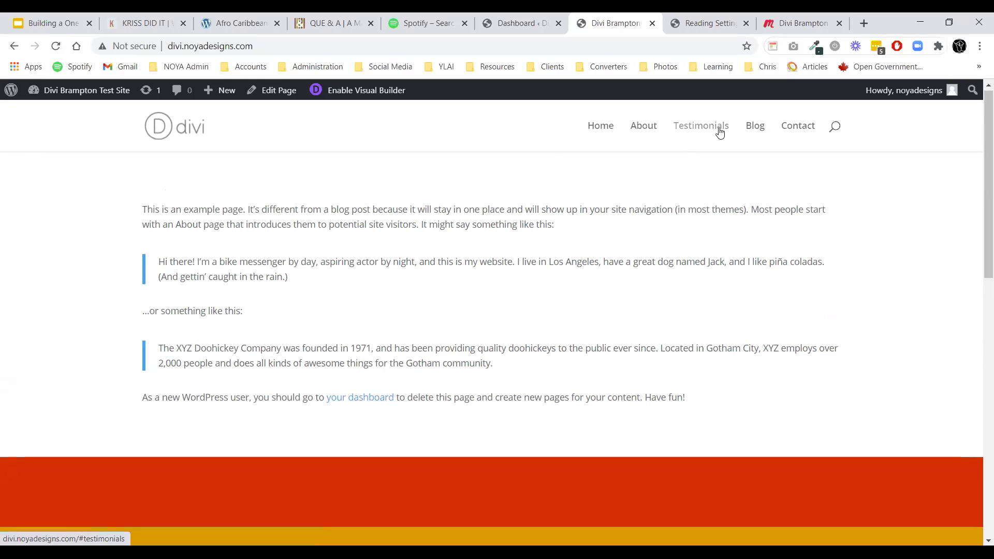
{"action": "scroll", "coordinate": [309, 320], "scroll_direction": "down", "scroll_amount": 10}
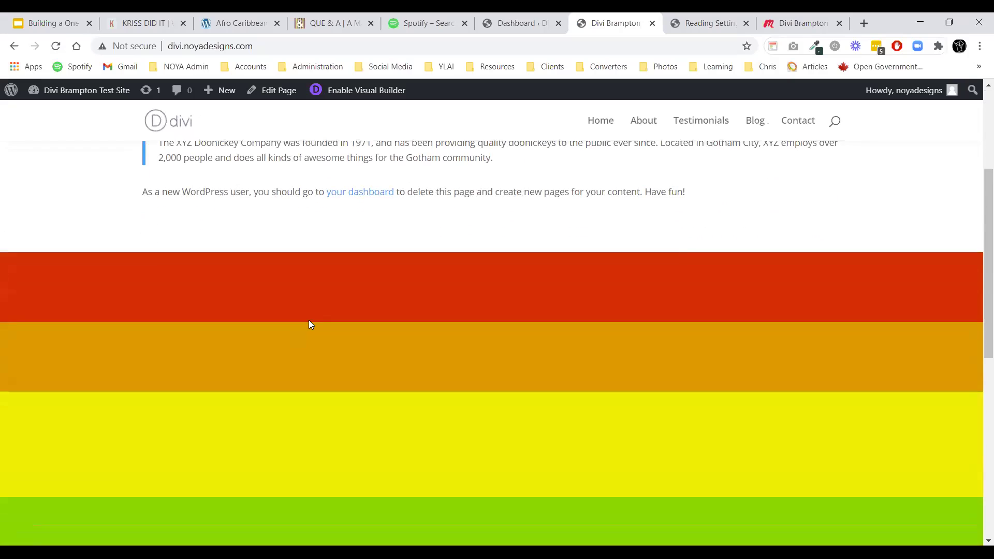
{"action": "scroll", "coordinate": [372, 404], "scroll_direction": "up", "scroll_amount": 10}
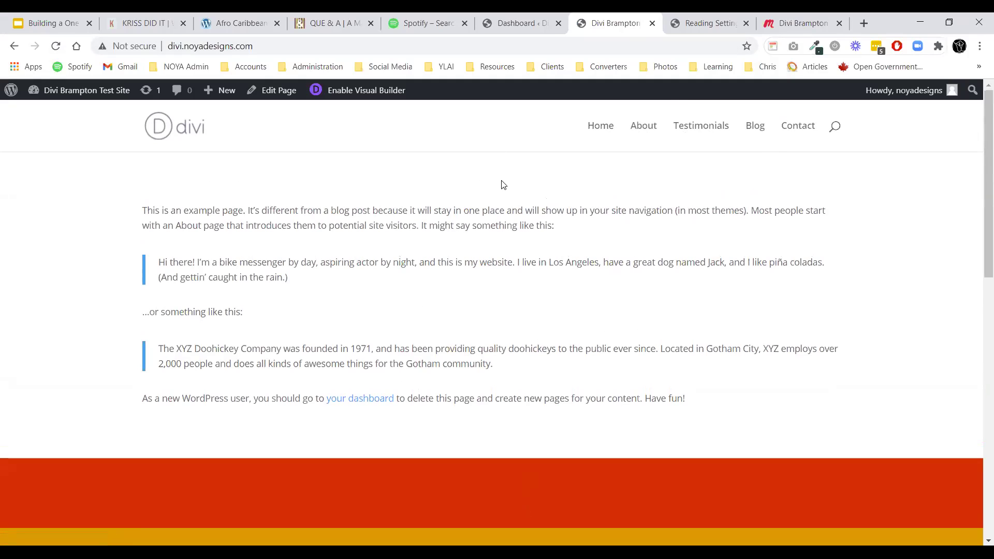
{"action": "scroll", "coordinate": [275, 267], "scroll_direction": "down", "scroll_amount": 10}
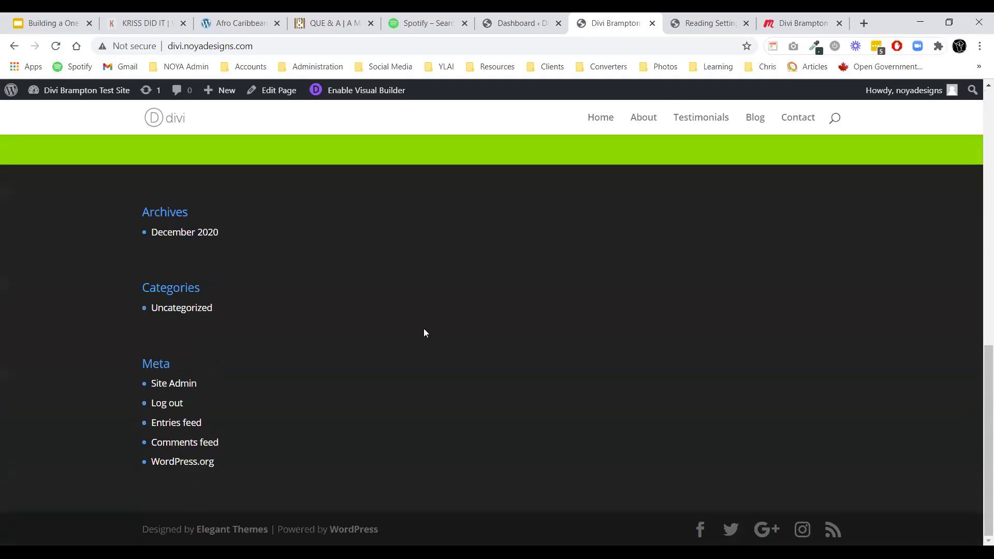
{"action": "scroll", "coordinate": [423, 331], "scroll_direction": "up", "scroll_amount": 10}
{"action": "scroll", "coordinate": [438, 347], "scroll_direction": "up", "scroll_amount": 1}
{"action": "left_click", "coordinate": [363, 90]}
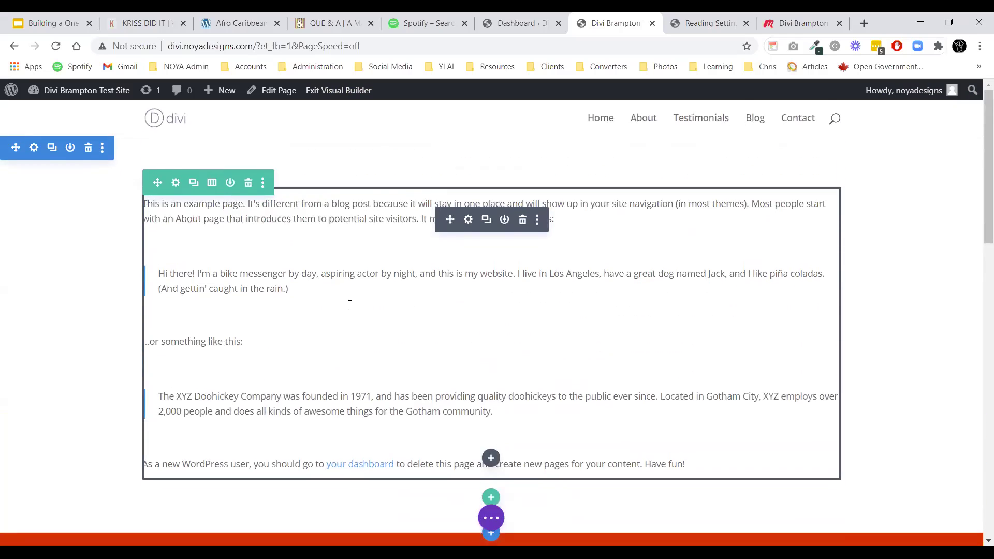
Verify the red and orange sections have CSS IDs about and testimonials.
{"action": "scroll", "coordinate": [349, 305], "scroll_direction": "down", "scroll_amount": 6}
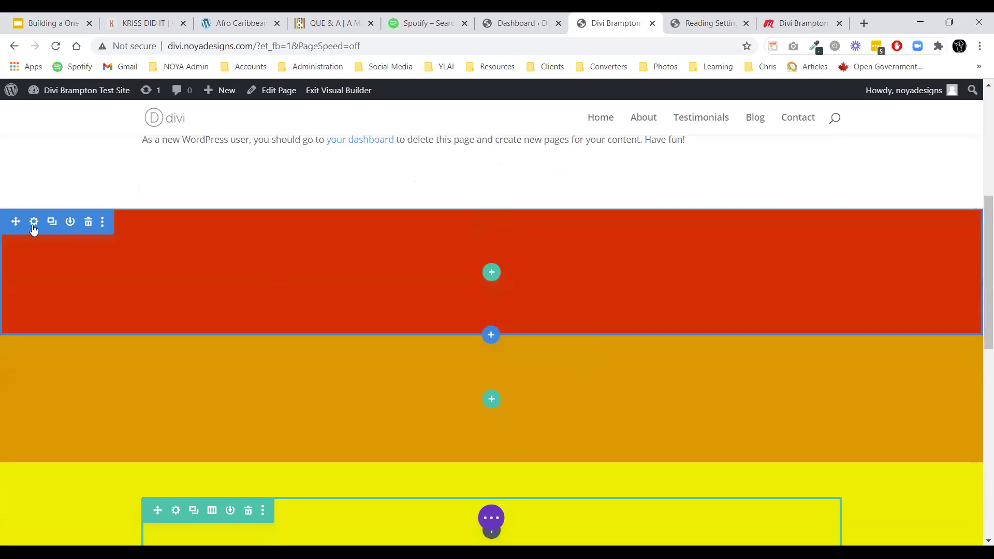
{"action": "left_click", "coordinate": [33, 224]}
{"action": "left_click", "coordinate": [184, 163]}
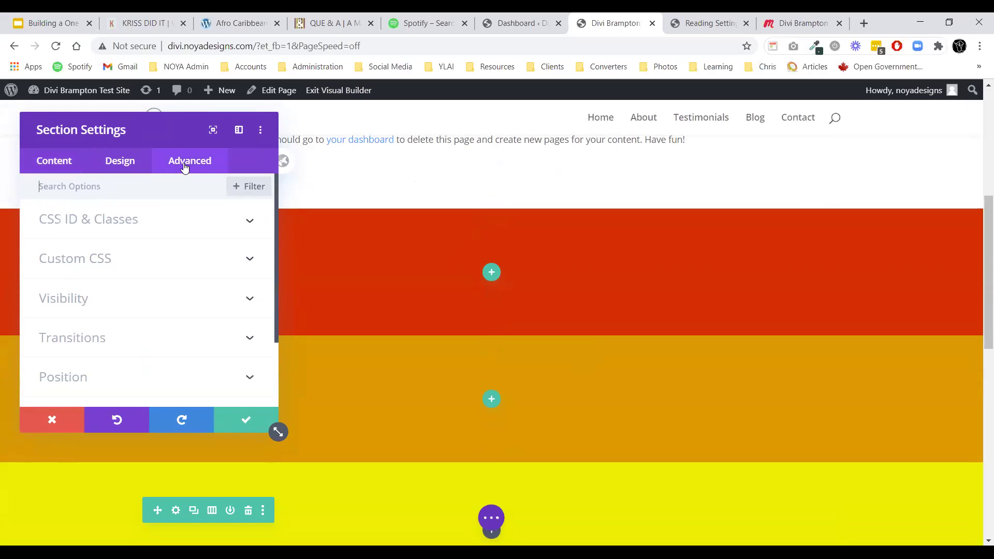
{"action": "left_click", "coordinate": [126, 228]}
{"action": "left_click", "coordinate": [104, 264]}
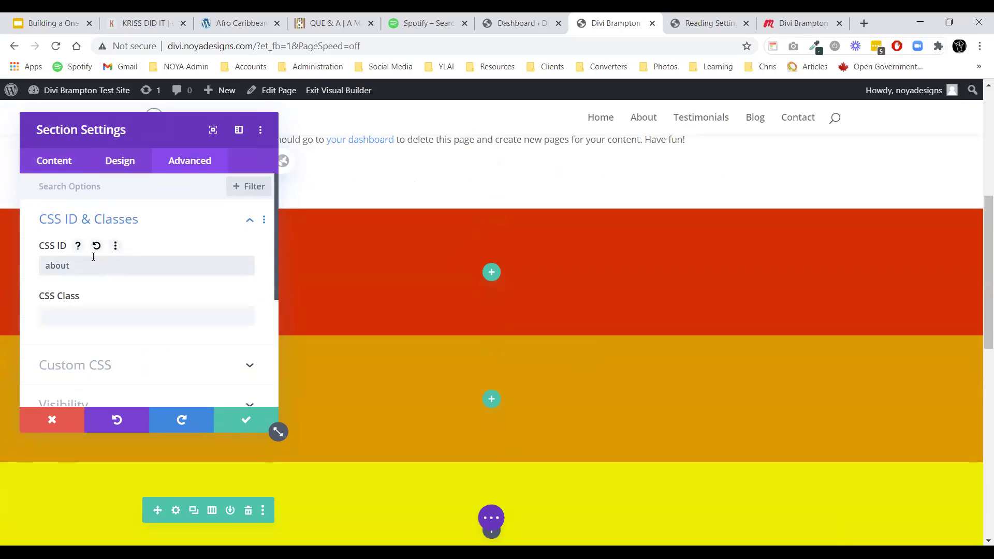
{"action": "left_click", "coordinate": [235, 423]}
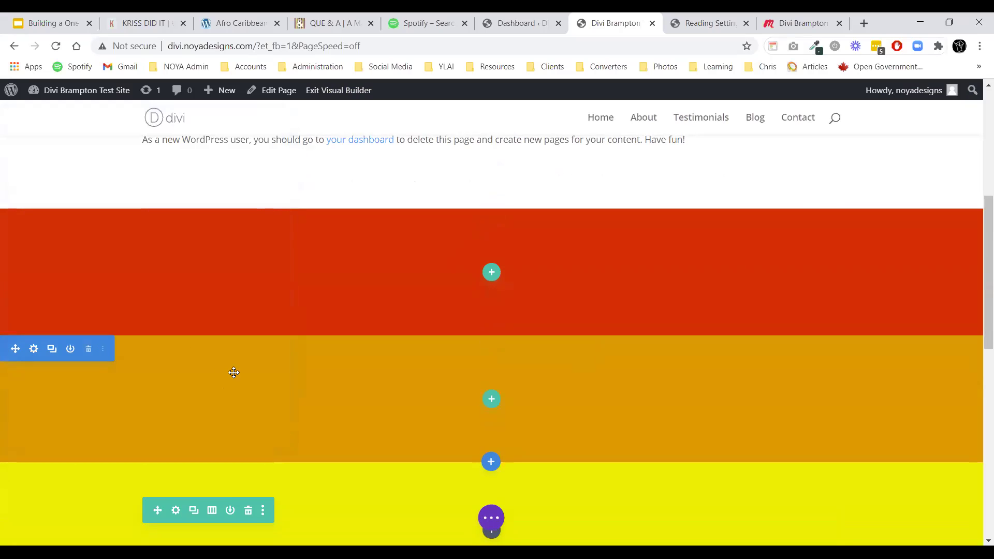
{"action": "left_click", "coordinate": [33, 350]}
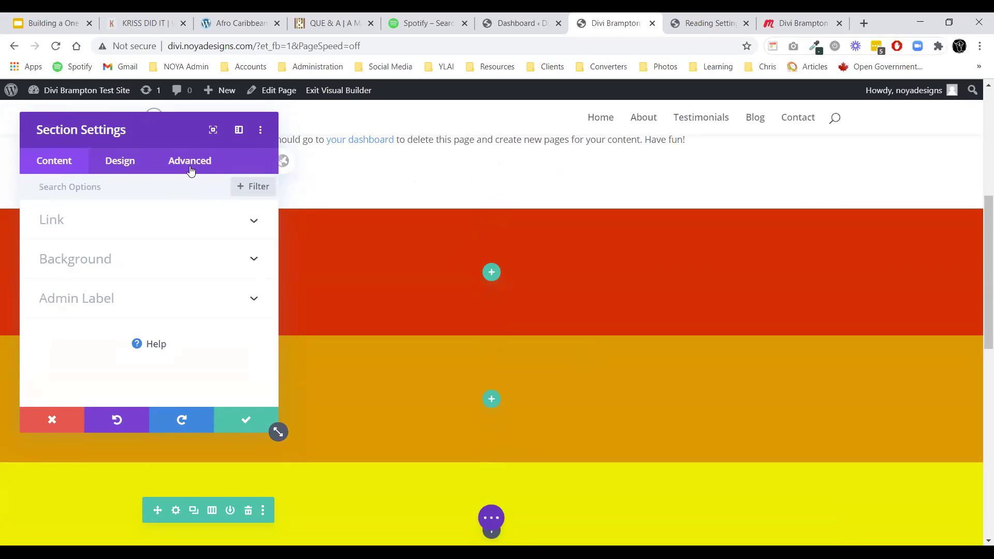
{"action": "left_click", "coordinate": [190, 168]}
{"action": "left_click", "coordinate": [122, 222]}
{"action": "left_click", "coordinate": [122, 222]}
{"action": "left_click", "coordinate": [245, 419]}
Verify the yellow and green sections have CSS IDs blog and contact.
{"action": "scroll", "coordinate": [311, 339], "scroll_direction": "down", "scroll_amount": 3}
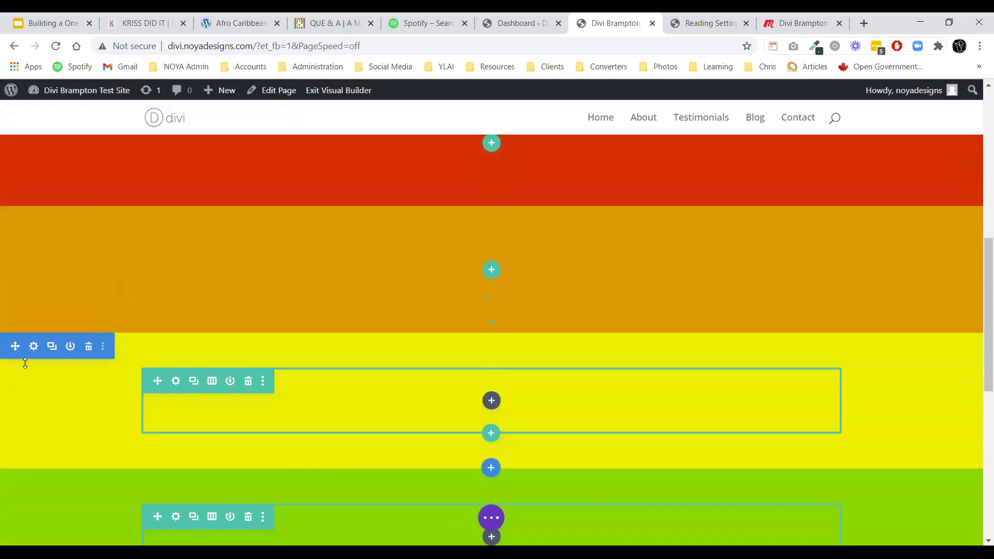
{"action": "left_click", "coordinate": [33, 346]}
{"action": "left_click", "coordinate": [197, 161]}
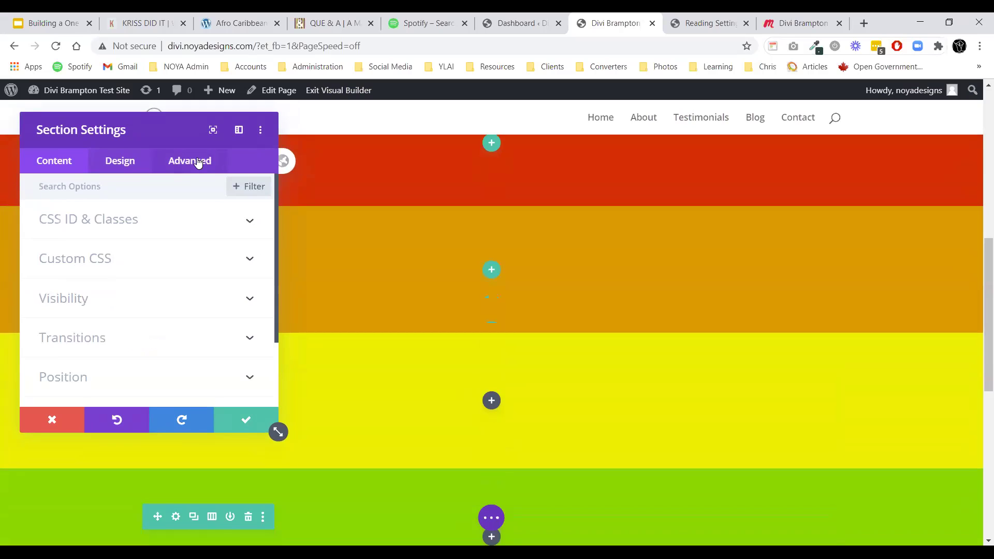
{"action": "left_click", "coordinate": [112, 223]}
{"action": "left_click", "coordinate": [112, 223]}
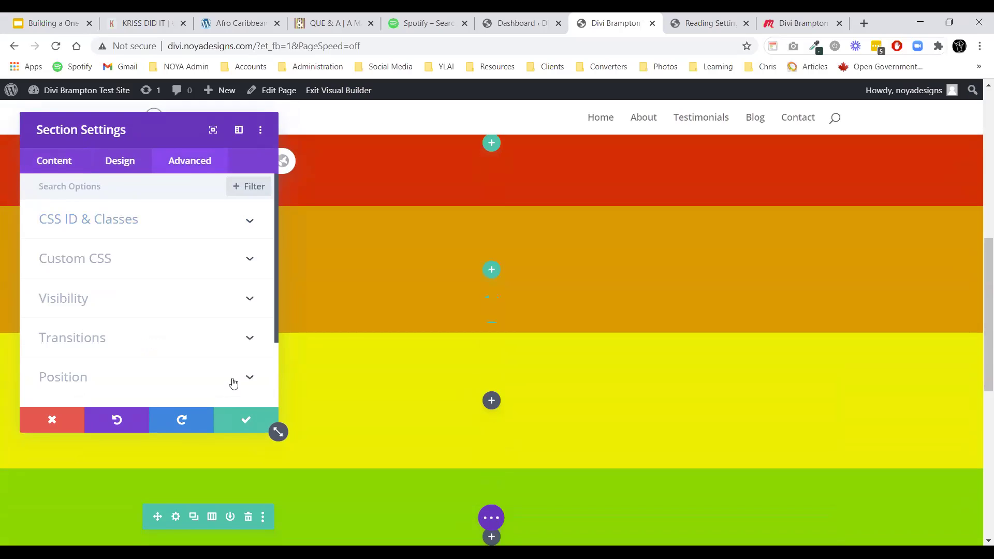
{"action": "left_click", "coordinate": [237, 418]}
{"action": "scroll", "coordinate": [104, 326], "scroll_direction": "down", "scroll_amount": 4}
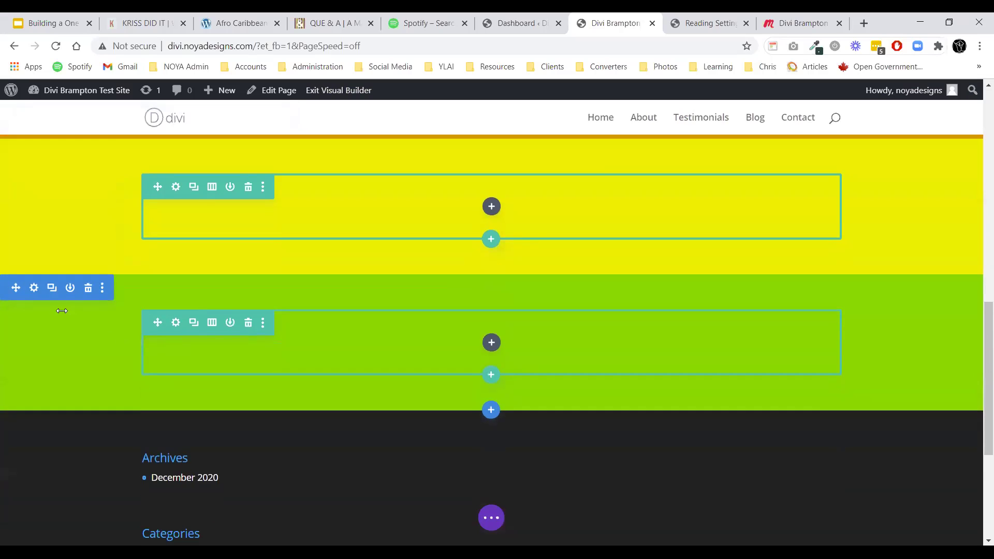
{"action": "left_click", "coordinate": [34, 289]}
{"action": "left_click", "coordinate": [188, 161]}
{"action": "left_click", "coordinate": [116, 218]}
{"action": "left_click", "coordinate": [117, 219]}
{"action": "left_click", "coordinate": [243, 419]}
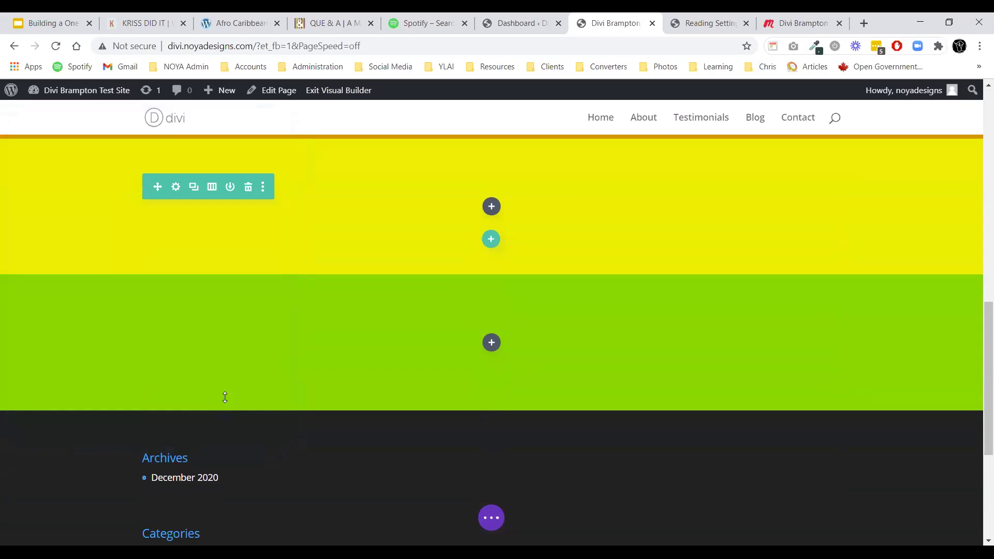
Save the page and exit the Visual Builder.
{"action": "left_click", "coordinate": [492, 518]}
{"action": "left_click", "coordinate": [946, 518]}
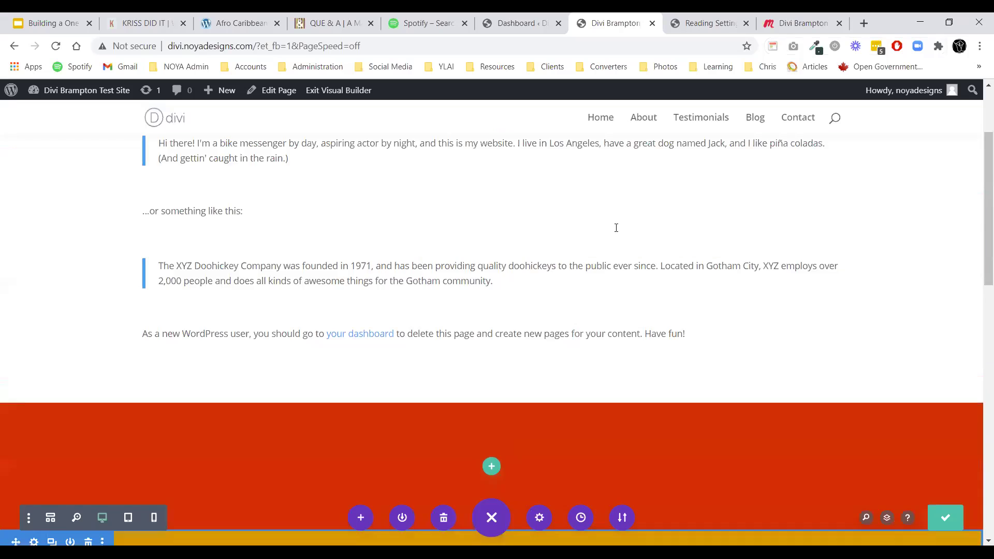
{"action": "left_click", "coordinate": [331, 92]}
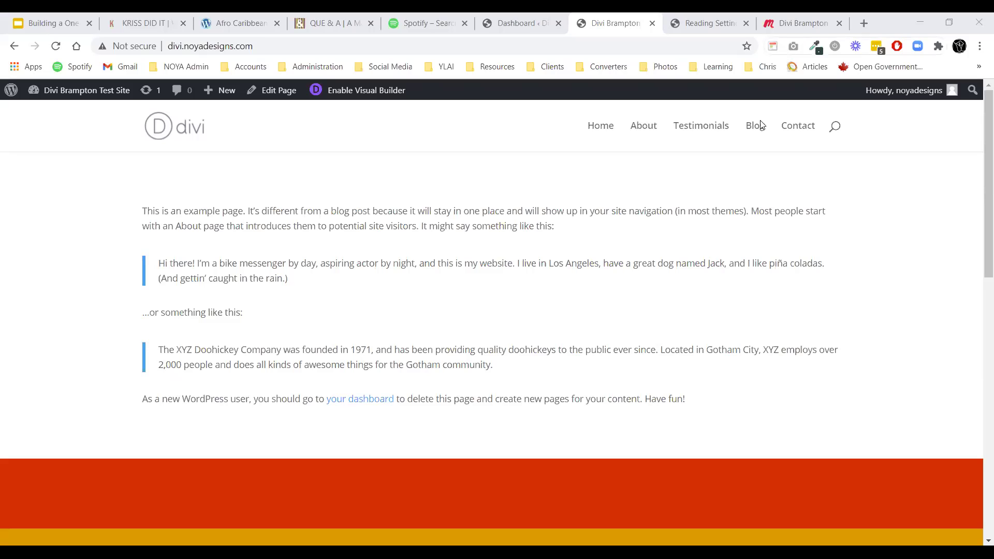
Reload the front-end homepage, then go back to the Reading Settings page.
{"action": "left_click", "coordinate": [56, 46]}
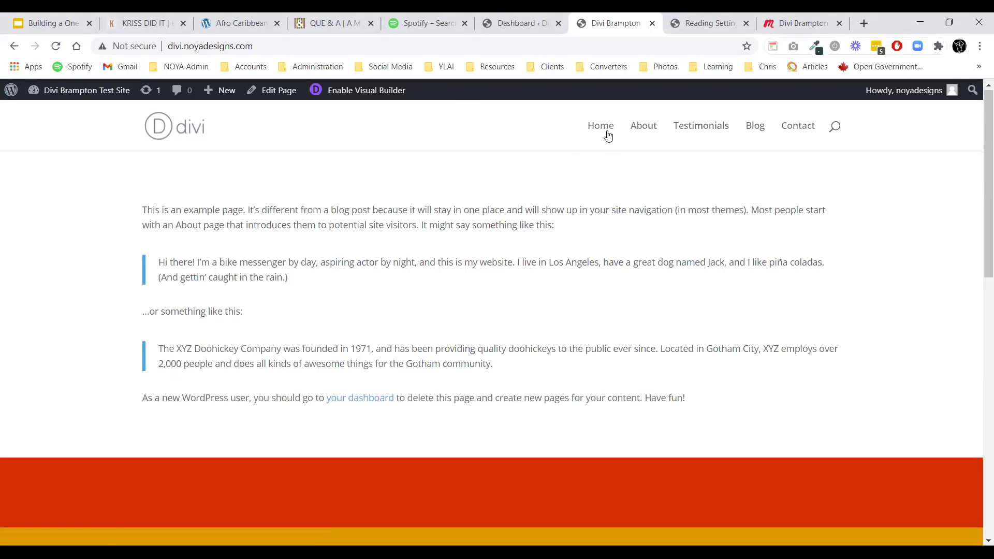
{"action": "left_click", "coordinate": [688, 21]}
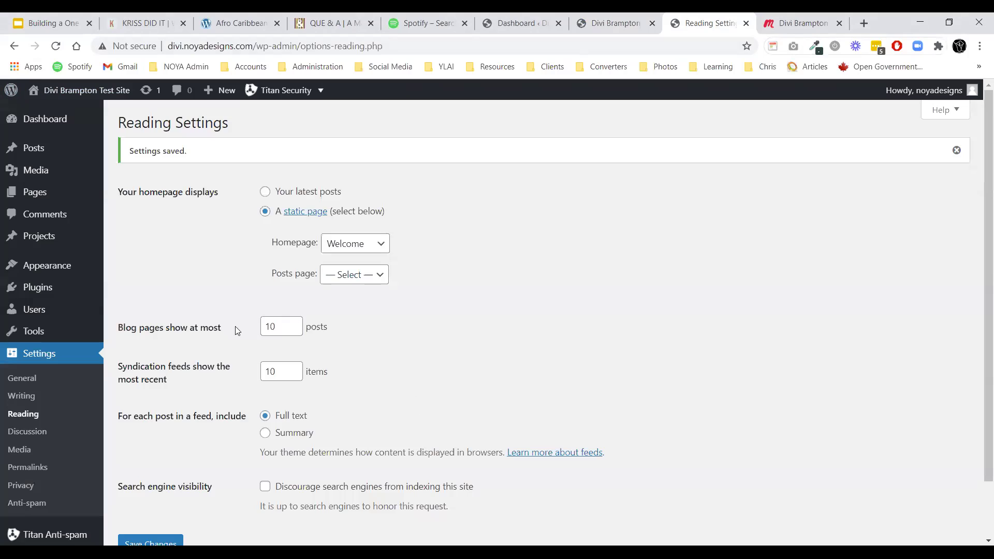
In Menus, verify the Home, About and Testimonials links' anchor URLs.
{"action": "mouse_move", "coordinate": [62, 265]}
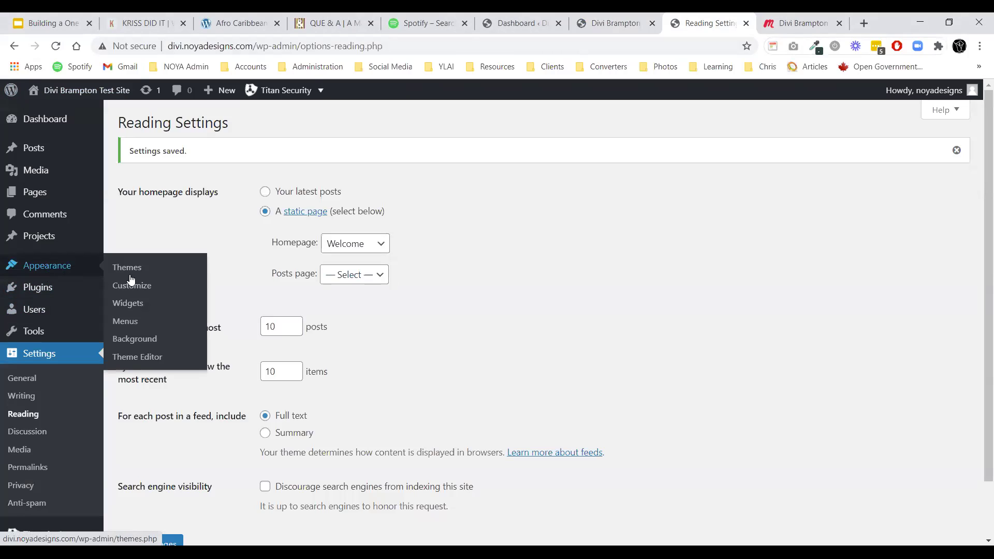
{"action": "left_click", "coordinate": [132, 323]}
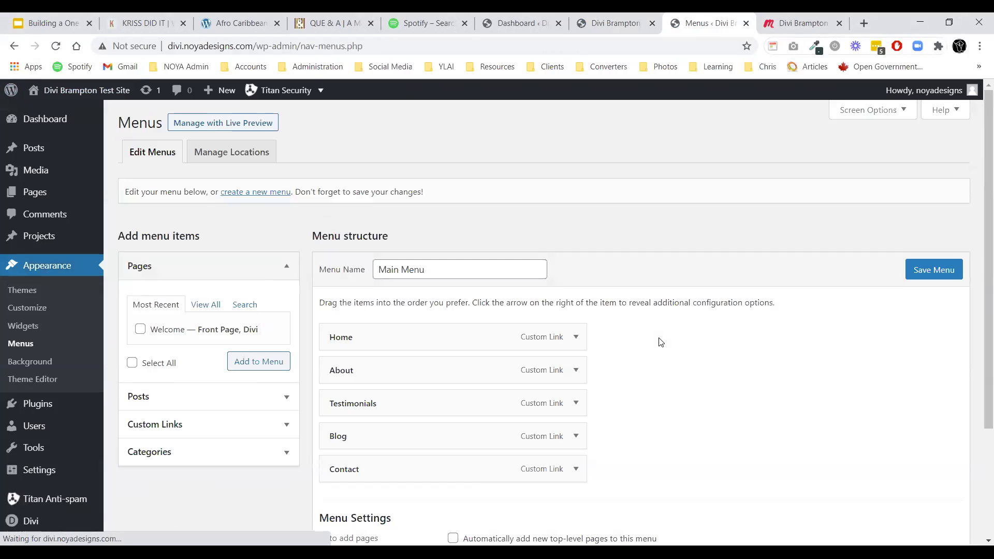
{"action": "scroll", "coordinate": [658, 342], "scroll_direction": "down", "scroll_amount": 1}
{"action": "left_click", "coordinate": [575, 273]}
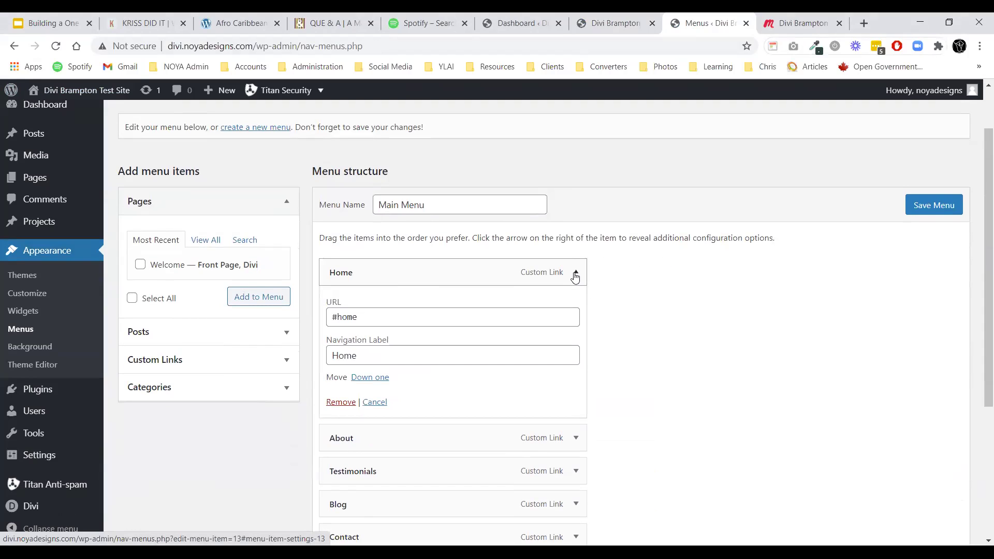
{"action": "left_click", "coordinate": [576, 275]}
{"action": "left_click", "coordinate": [576, 306]}
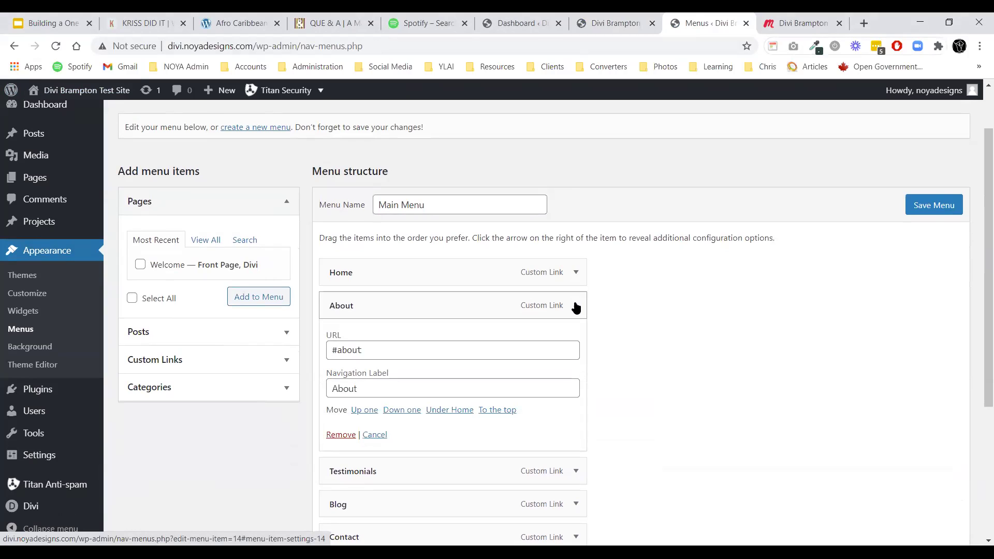
{"action": "left_click", "coordinate": [576, 306]}
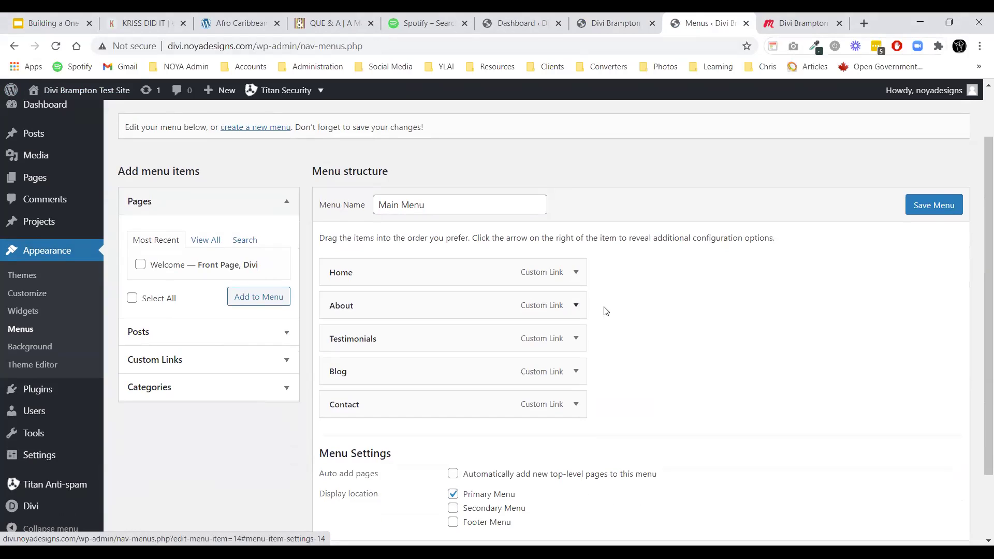
{"action": "left_click", "coordinate": [577, 339]}
{"action": "scroll", "coordinate": [576, 341], "scroll_direction": "down", "scroll_amount": 3}
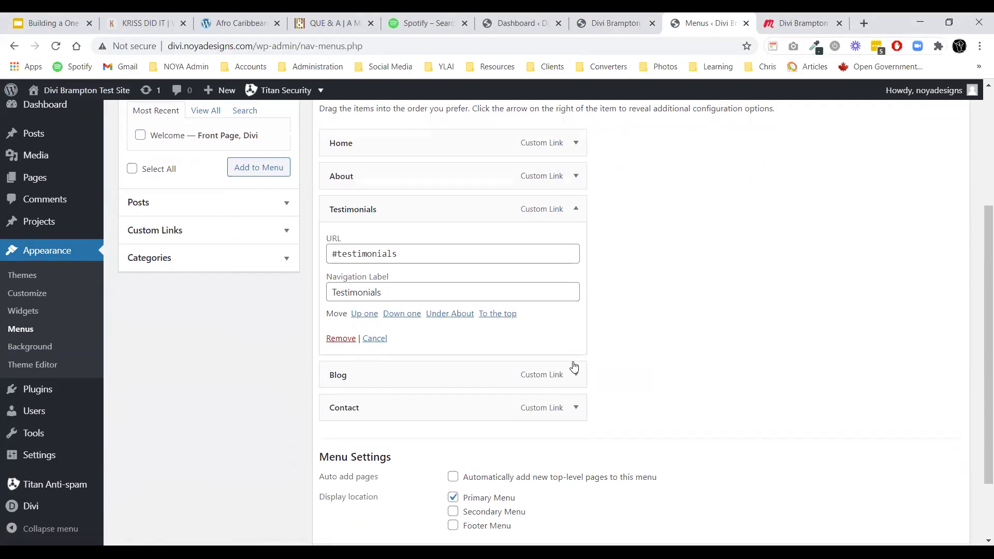
Verify the Blog and Contact anchor URLs, re-save Main Menu, and view the live site.
{"action": "left_click", "coordinate": [576, 376]}
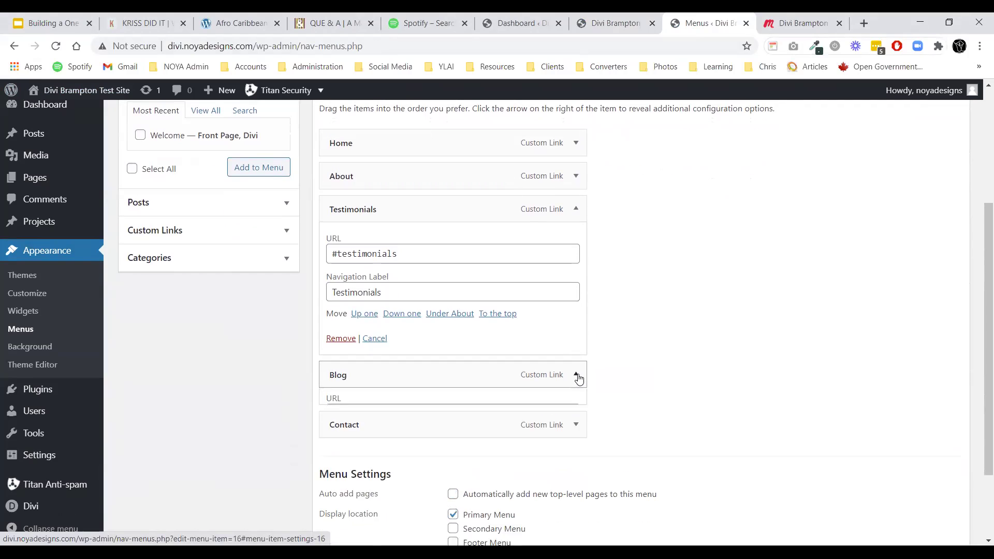
{"action": "scroll", "coordinate": [578, 380], "scroll_direction": "down", "scroll_amount": 4}
{"action": "left_click", "coordinate": [575, 346]}
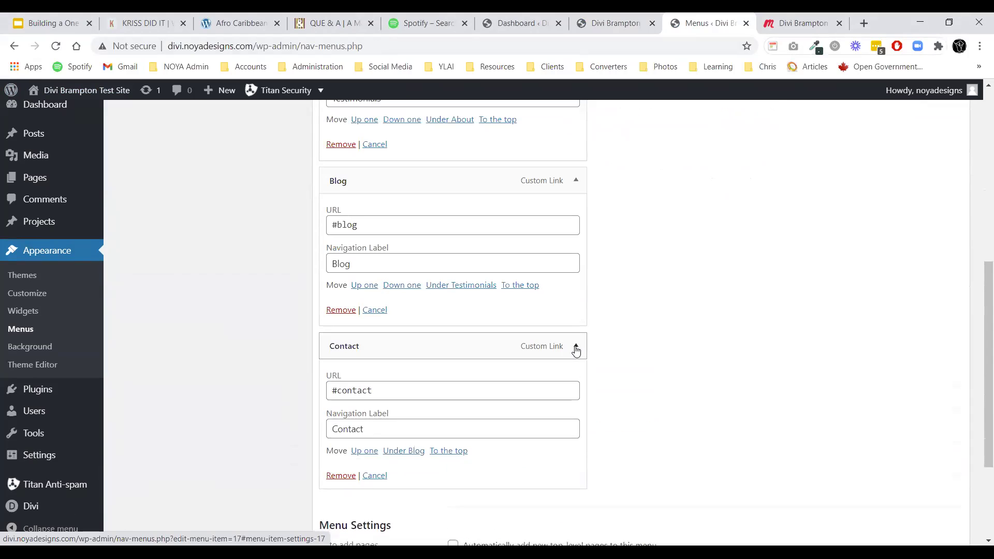
{"action": "scroll", "coordinate": [694, 408], "scroll_direction": "down", "scroll_amount": 3}
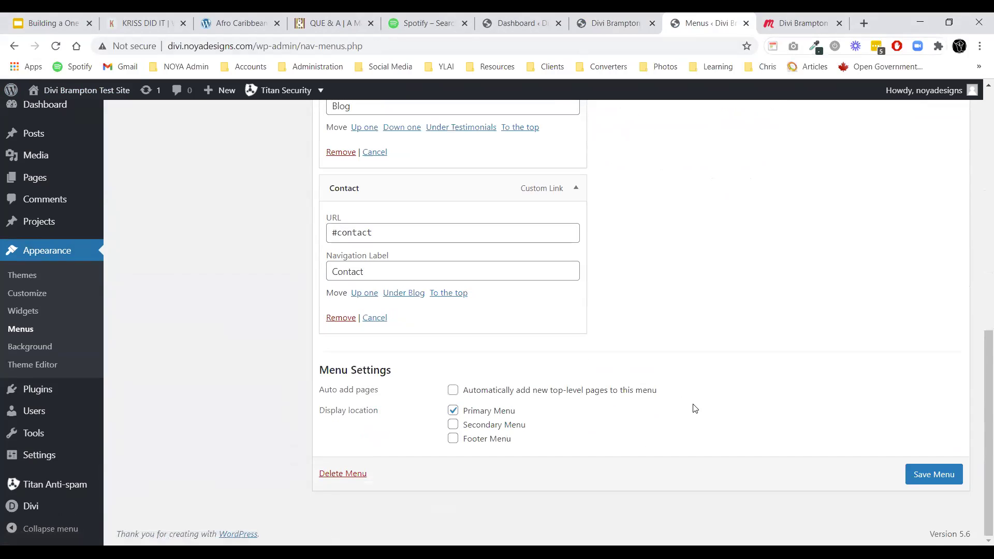
{"action": "left_click", "coordinate": [911, 472]}
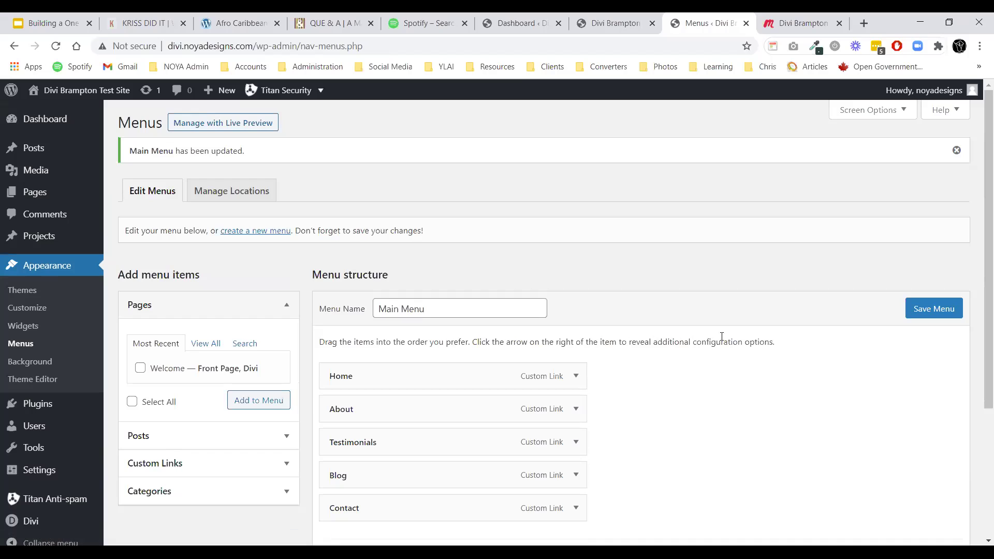
{"action": "left_click", "coordinate": [613, 22]}
Reload the front end to test the menu, then open the Welcome page for editing.
{"action": "left_click", "coordinate": [56, 46]}
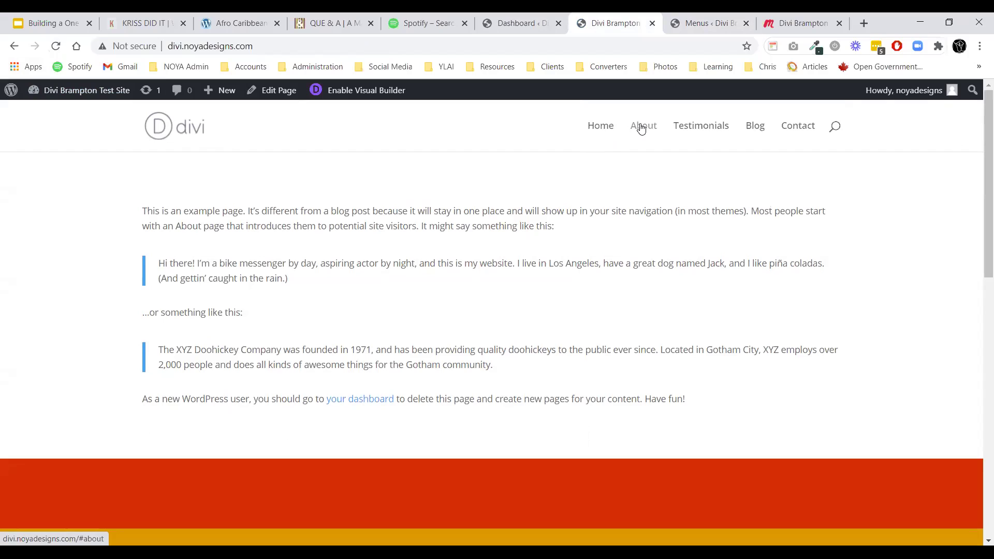
{"action": "left_click", "coordinate": [56, 46]}
{"action": "left_click", "coordinate": [710, 28]}
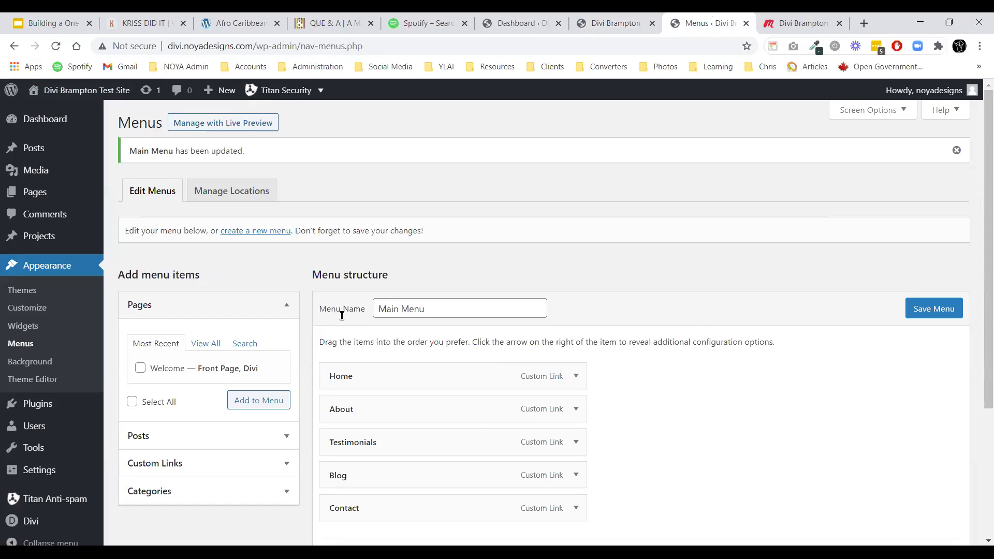
{"action": "left_click", "coordinate": [133, 196]}
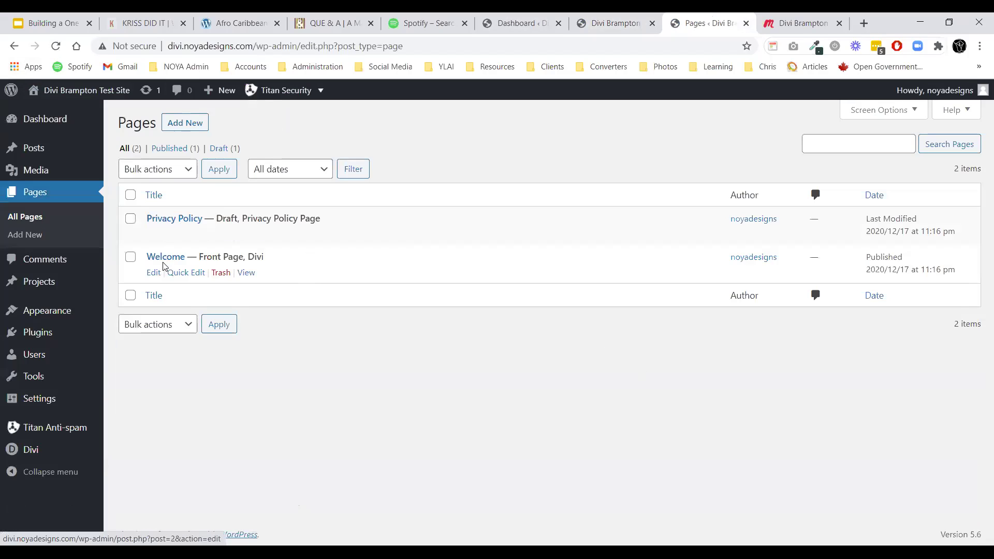
{"action": "left_click", "coordinate": [167, 259]}
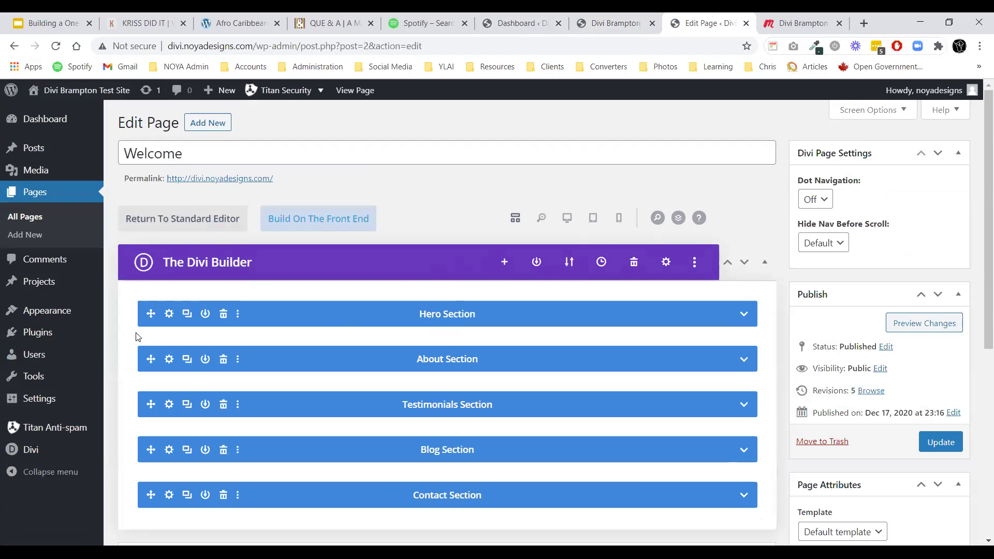
Check that the Hero and About sections carry the CSS IDs home and about.
{"action": "left_click", "coordinate": [168, 314]}
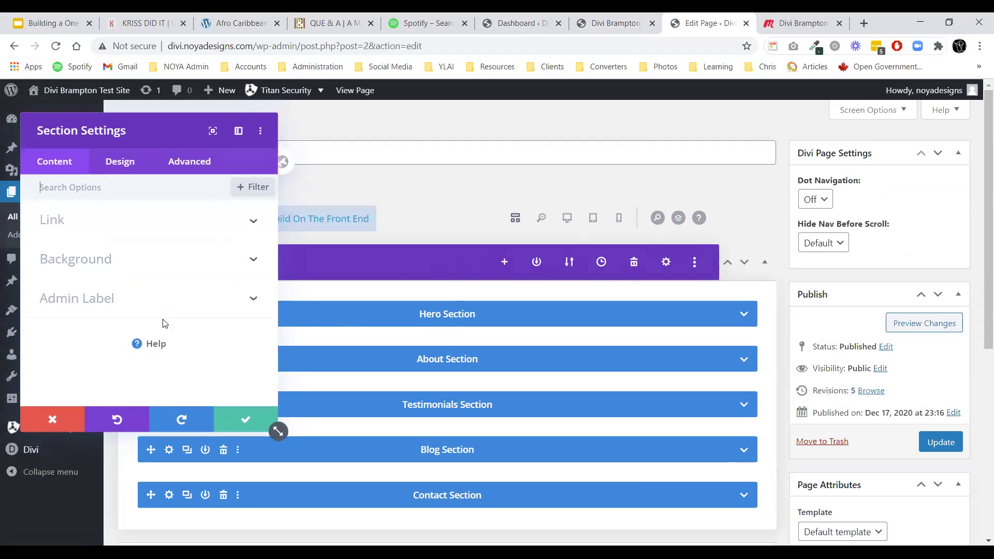
{"action": "left_click", "coordinate": [194, 163]}
{"action": "left_click", "coordinate": [118, 222]}
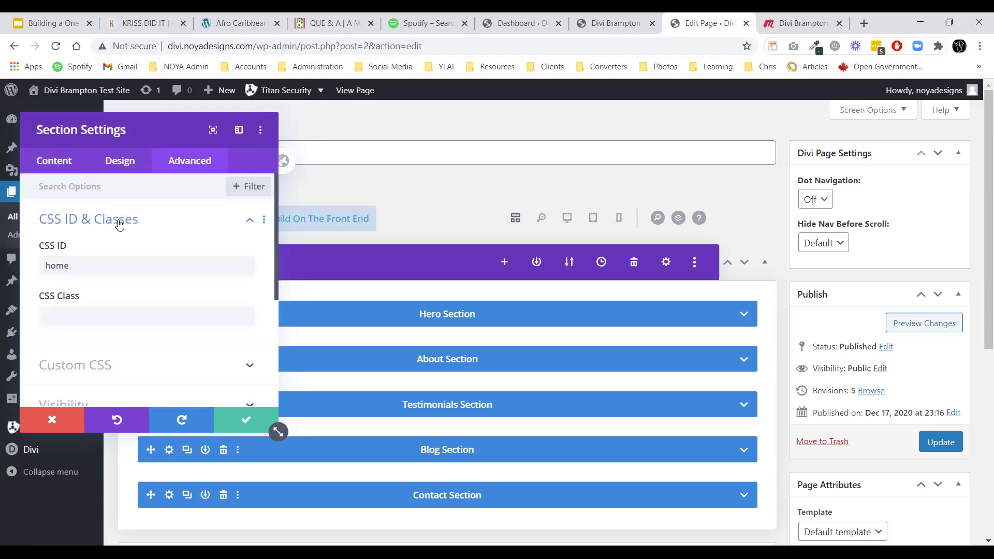
{"action": "left_click", "coordinate": [97, 264]}
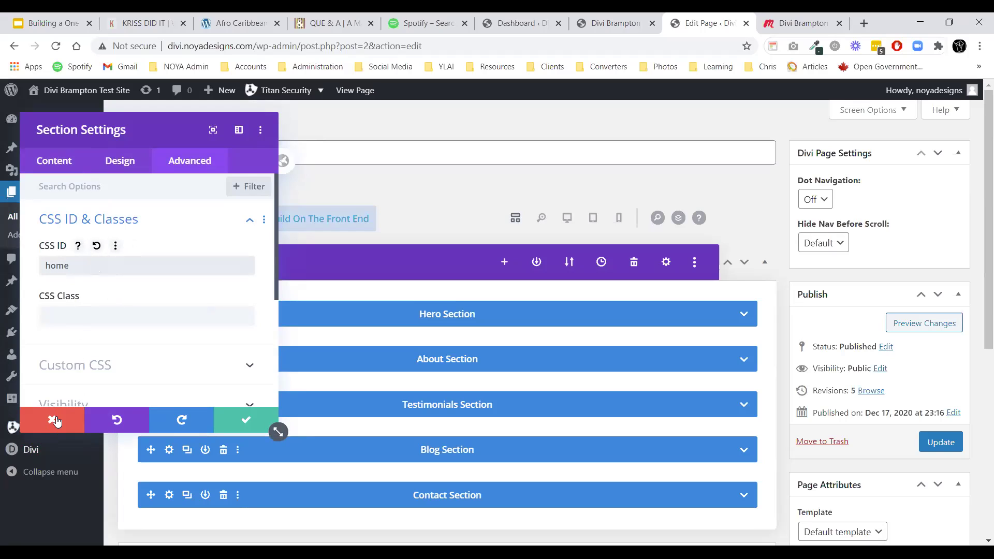
{"action": "left_click", "coordinate": [258, 422]}
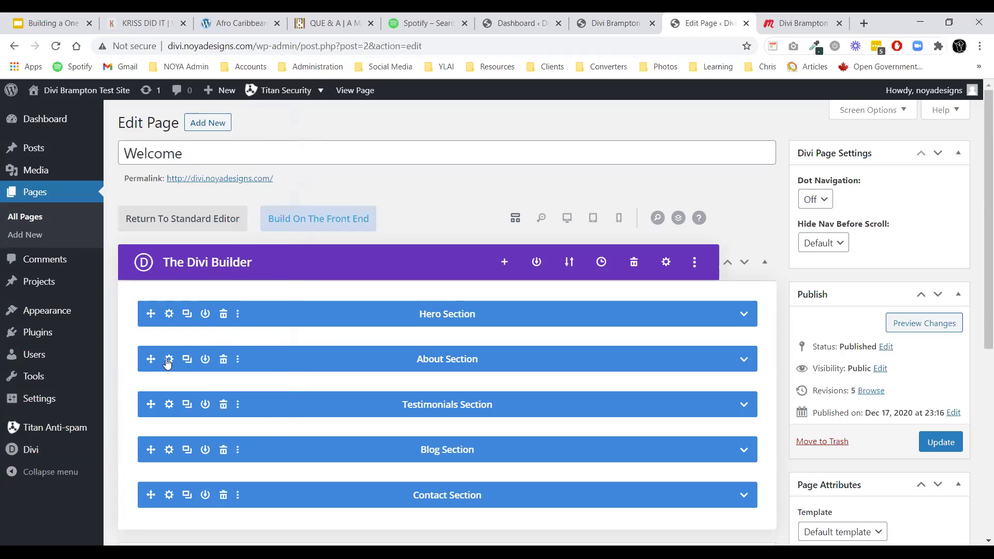
{"action": "left_click", "coordinate": [169, 358]}
{"action": "left_click", "coordinate": [101, 224]}
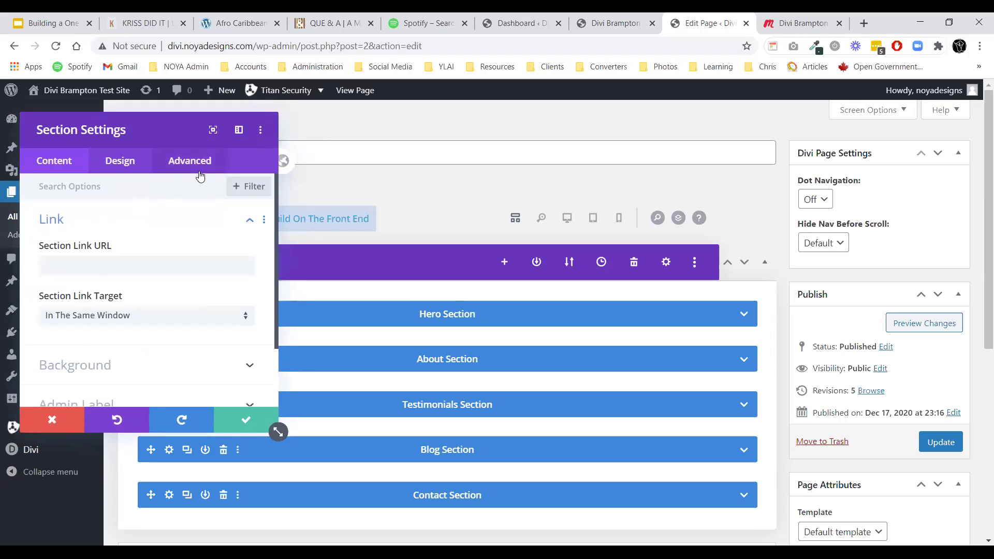
{"action": "left_click", "coordinate": [199, 173]}
{"action": "left_click", "coordinate": [111, 224]}
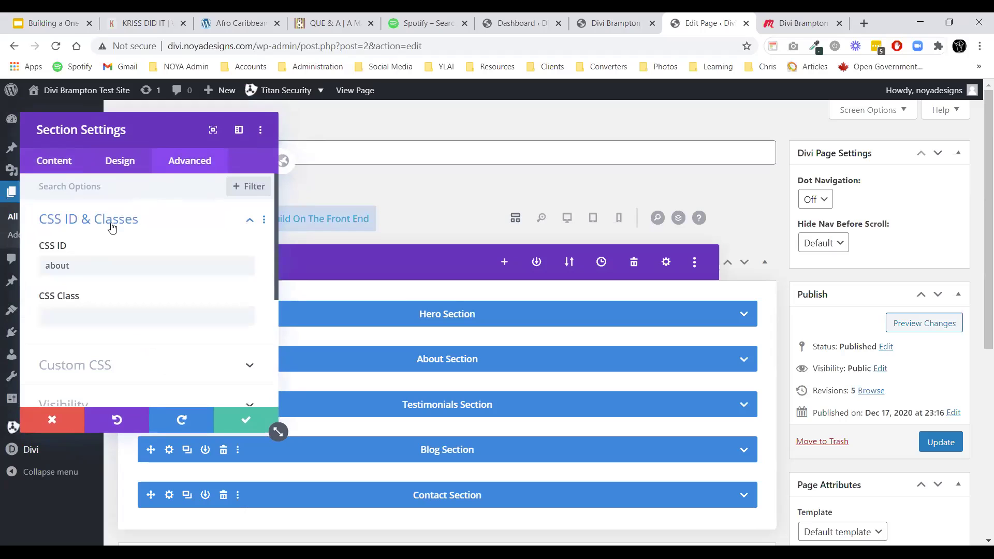
{"action": "left_click", "coordinate": [73, 420]}
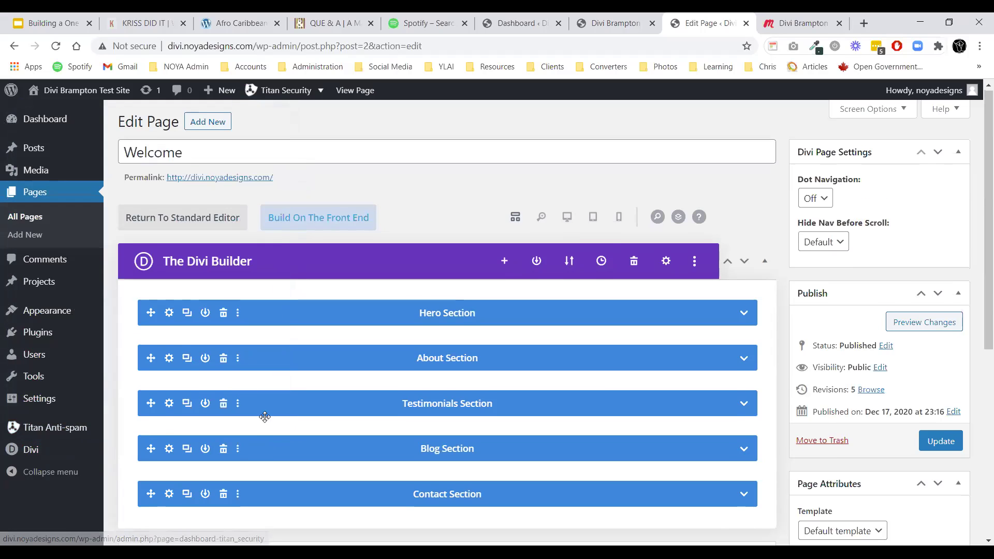
{"action": "scroll", "coordinate": [293, 419], "scroll_direction": "down", "scroll_amount": 1}
{"action": "scroll", "coordinate": [333, 382], "scroll_direction": "up", "scroll_amount": 1}
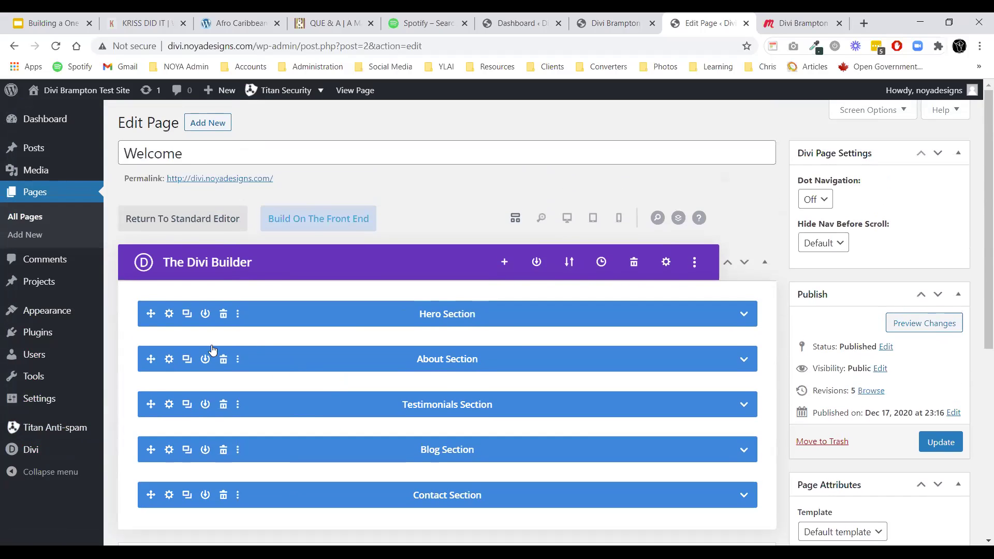
Confirm the Testimonials and Contact sections' CSS IDs read testimonials and contact.
{"action": "left_click", "coordinate": [169, 405]}
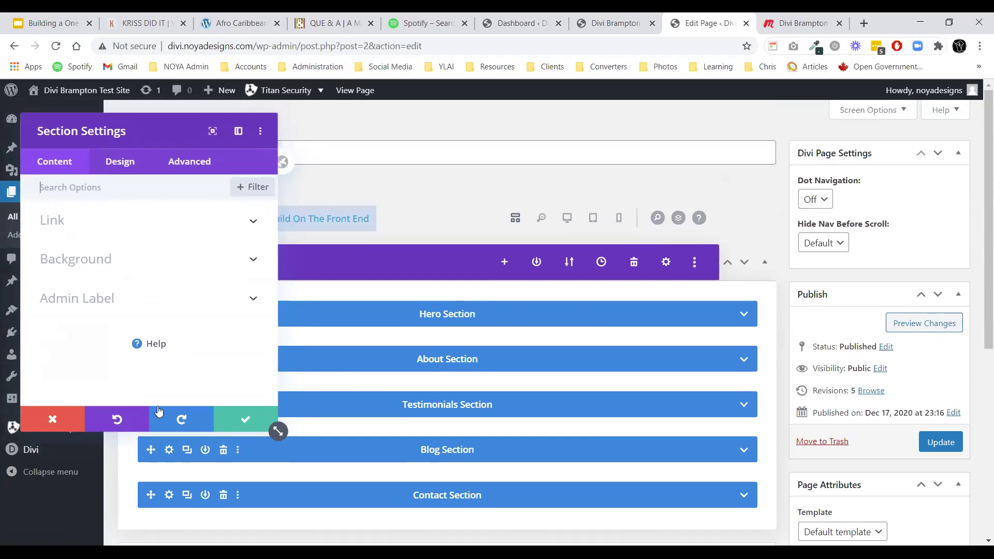
{"action": "left_click", "coordinate": [206, 162]}
{"action": "left_click", "coordinate": [140, 229]}
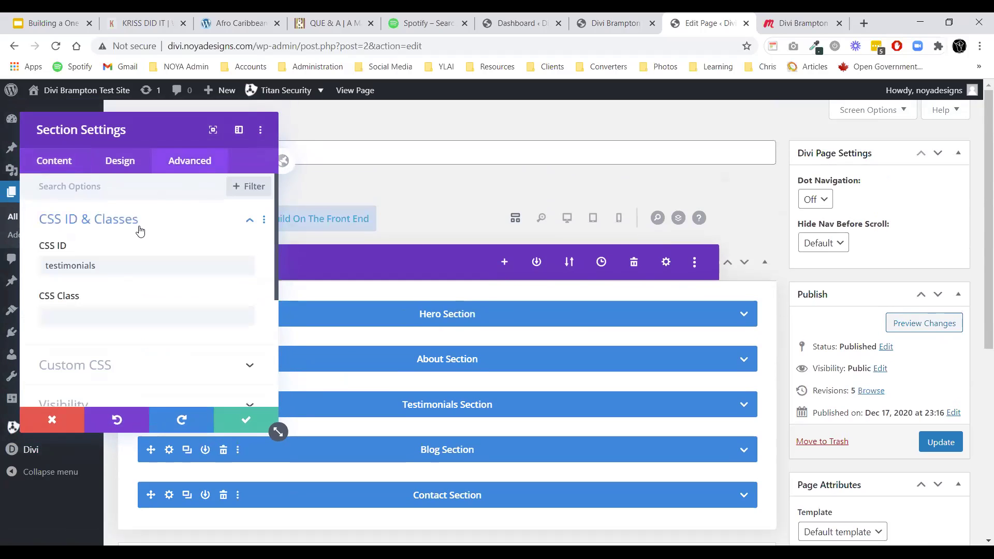
{"action": "left_click", "coordinate": [240, 423]}
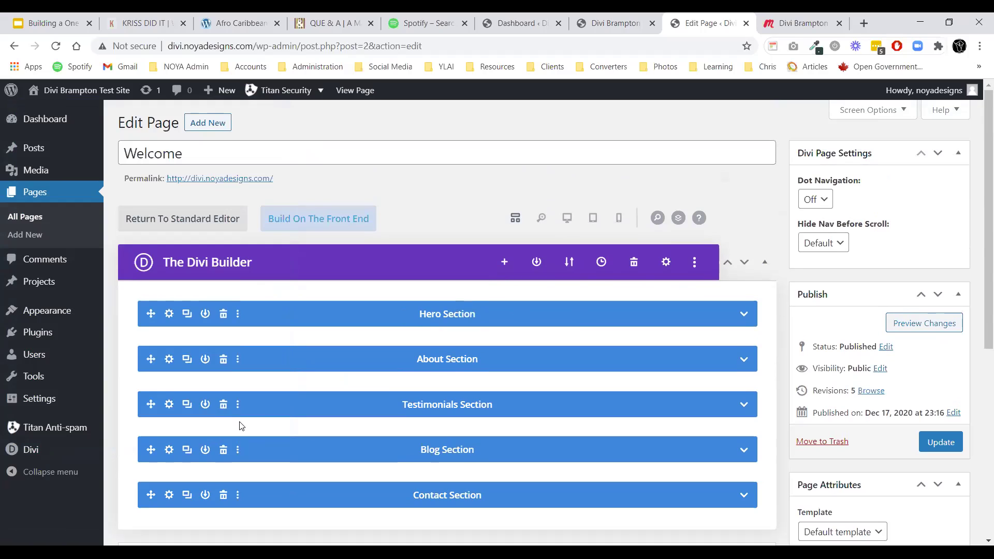
{"action": "left_click", "coordinate": [169, 495]}
{"action": "left_click", "coordinate": [183, 171]}
{"action": "left_click", "coordinate": [156, 227]}
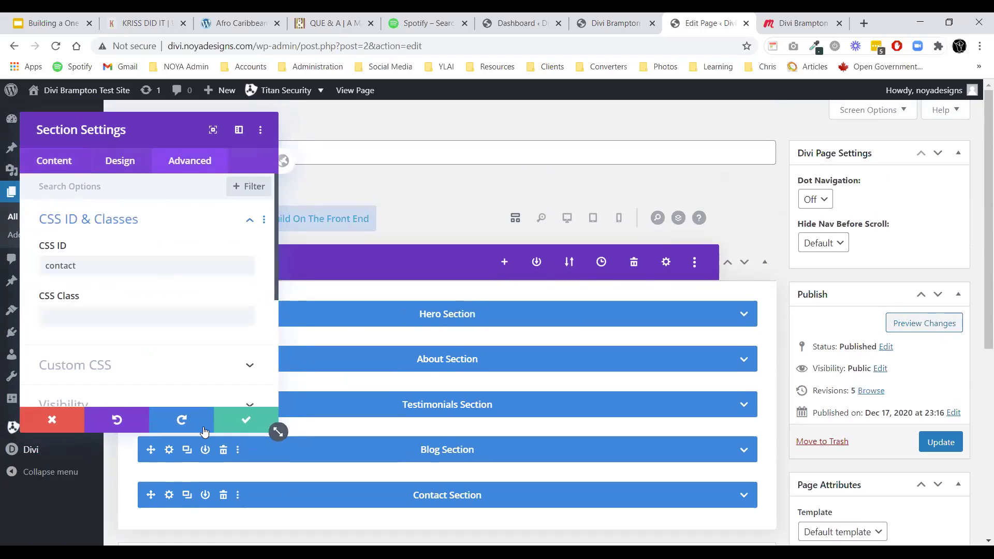
{"action": "left_click", "coordinate": [236, 422]}
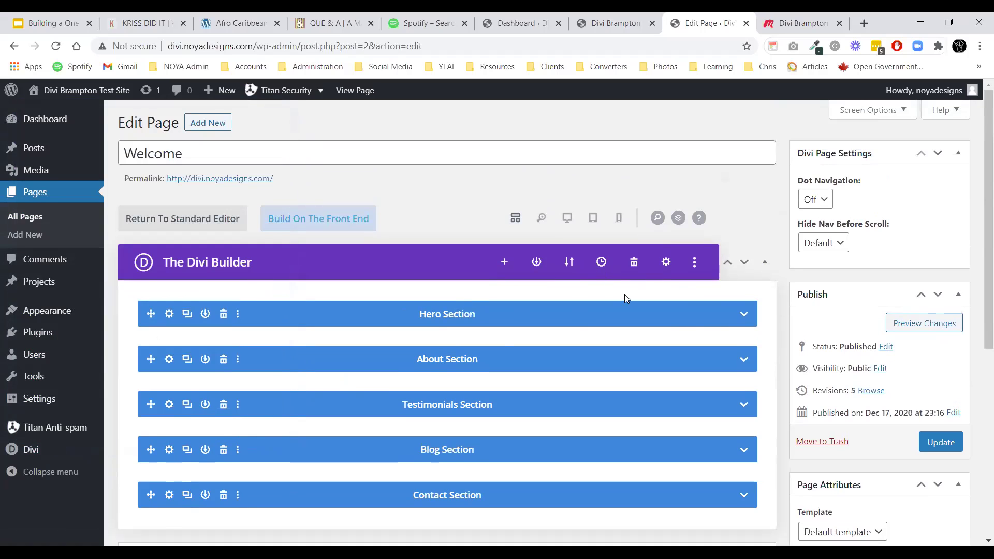
{"action": "mouse_move", "coordinate": [46, 337]}
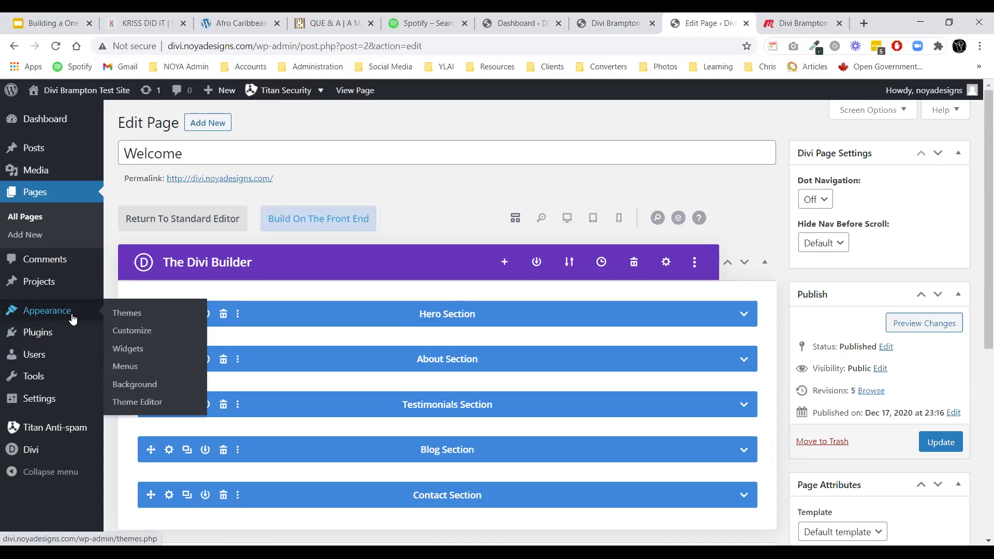
Save the page changes, leave the editor and reload the Divi site front page.
{"action": "left_click", "coordinate": [126, 313]}
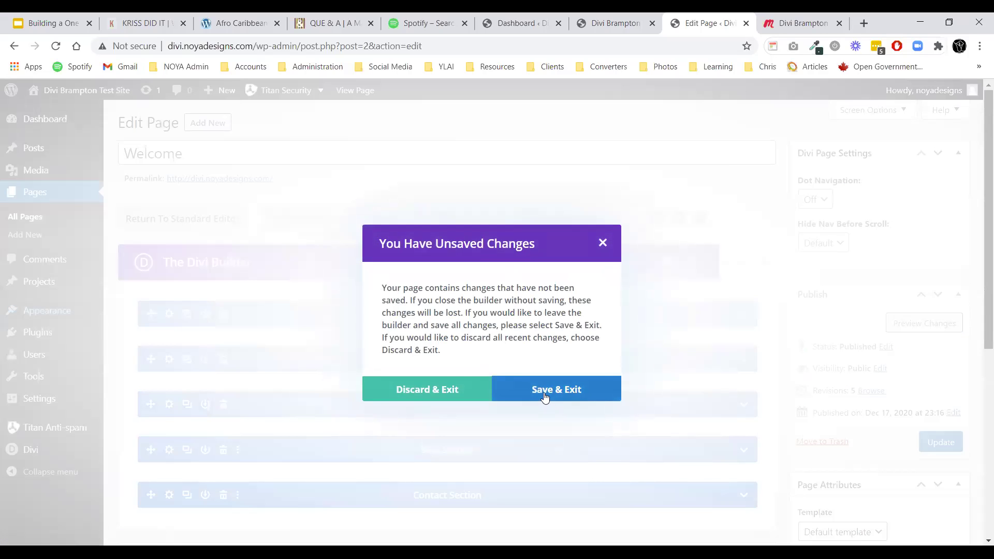
{"action": "left_click", "coordinate": [545, 398]}
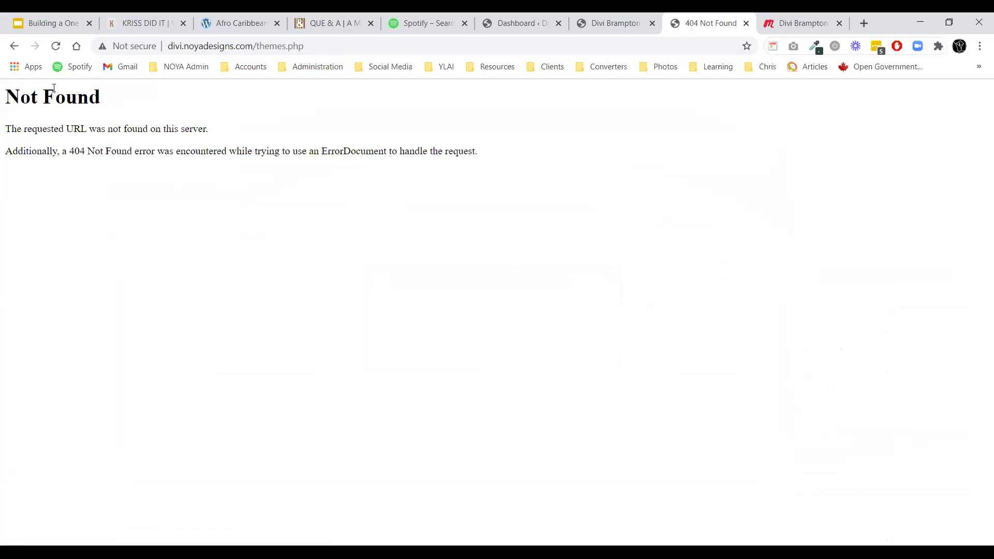
{"action": "left_click", "coordinate": [56, 46]}
{"action": "left_click", "coordinate": [613, 22]}
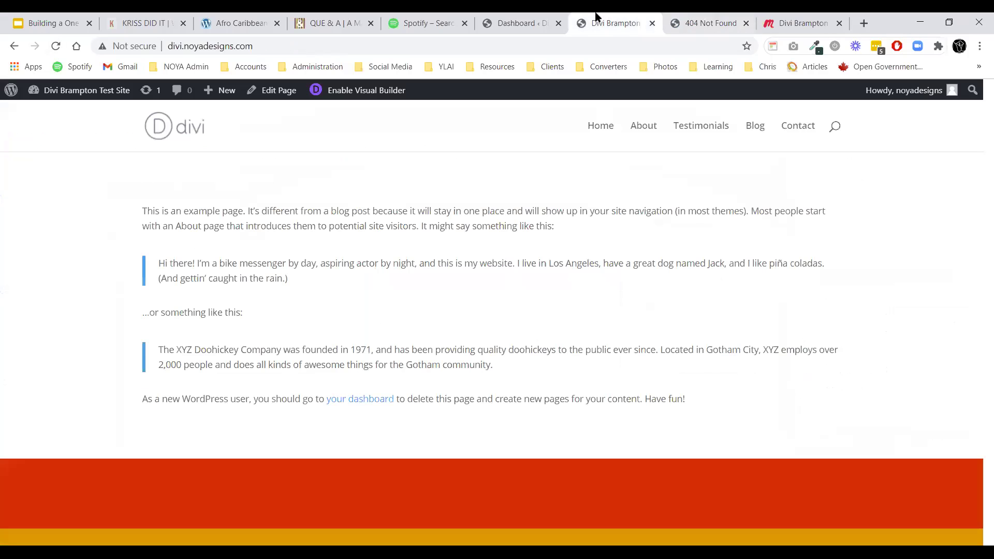
{"action": "left_click", "coordinate": [56, 46]}
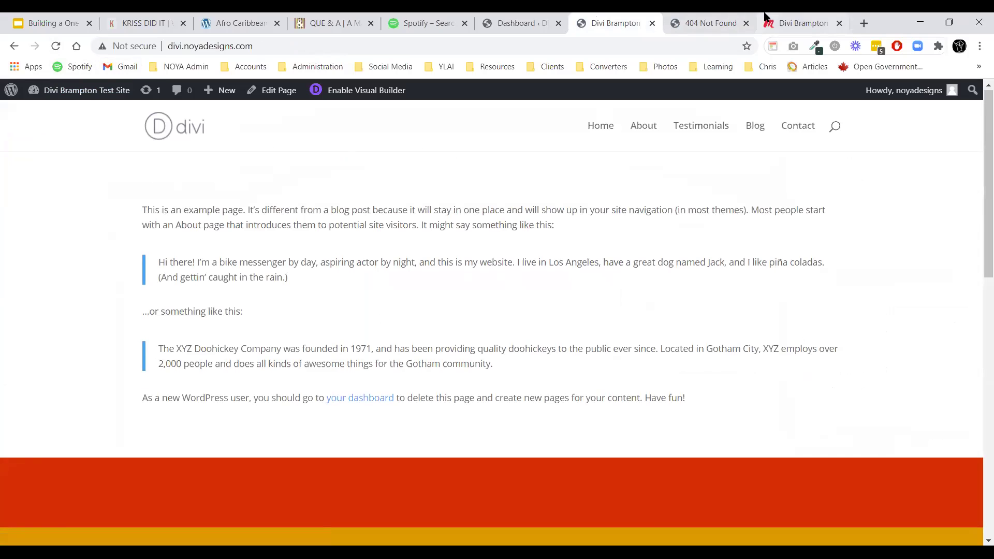
{"action": "key", "text": "ctrl+Tab"}
Close the Not Found tab and go to the site's Themes admin page.
{"action": "left_click", "coordinate": [56, 46]}
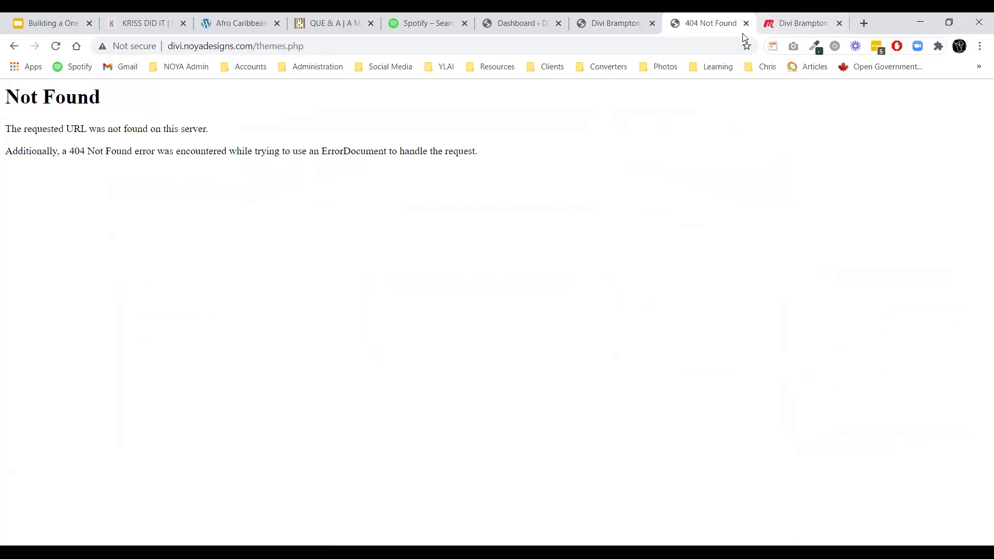
{"action": "left_click", "coordinate": [746, 23]}
{"action": "left_click", "coordinate": [575, 19]}
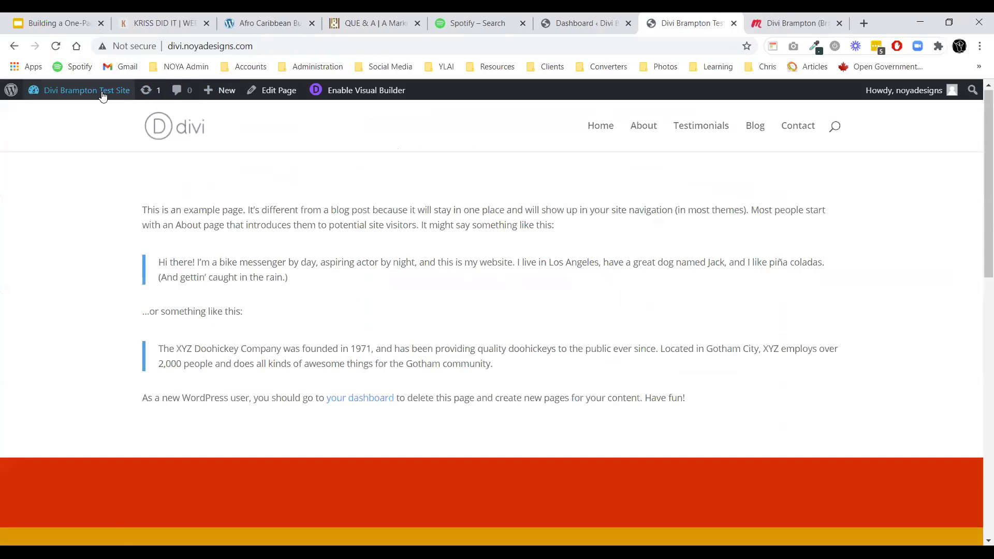
{"action": "mouse_move", "coordinate": [83, 91]}
{"action": "left_click", "coordinate": [58, 130]}
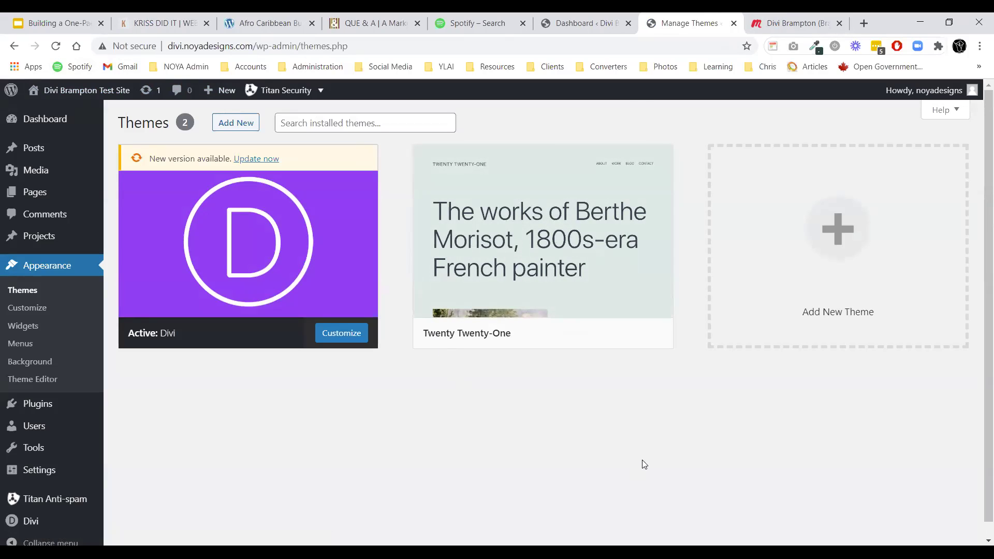
{"action": "left_click", "coordinate": [365, 22]}
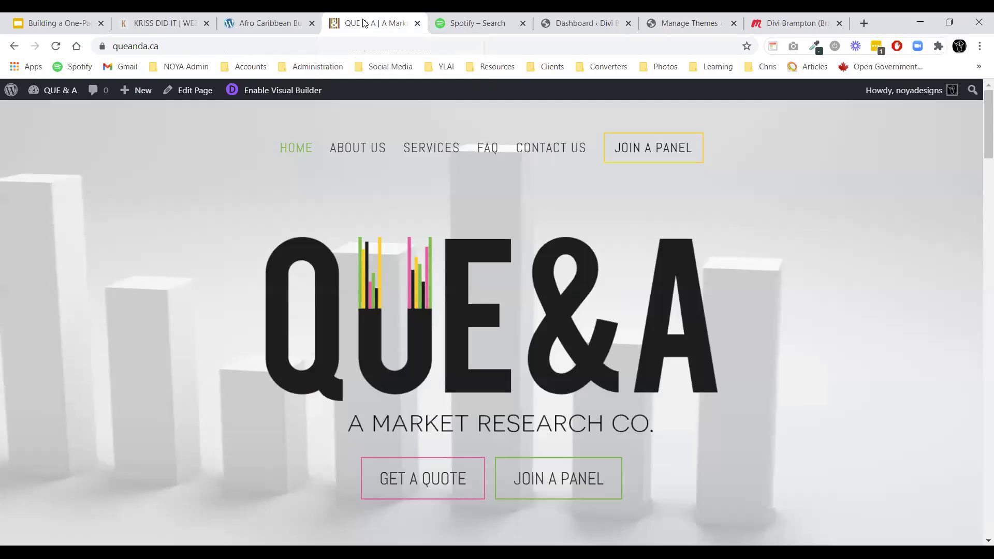
{"action": "left_click", "coordinate": [350, 152]}
{"action": "left_click", "coordinate": [362, 151]}
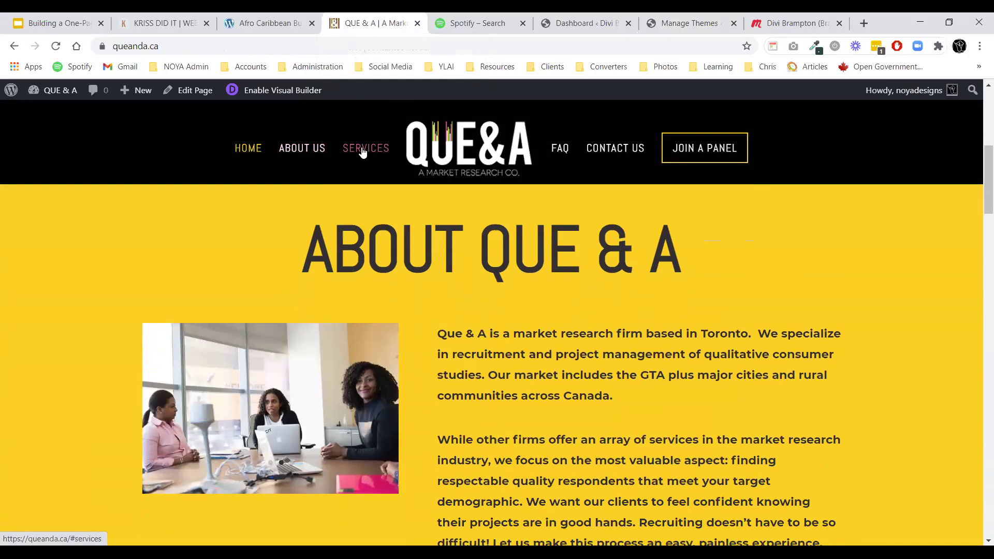
{"action": "left_click", "coordinate": [604, 157]}
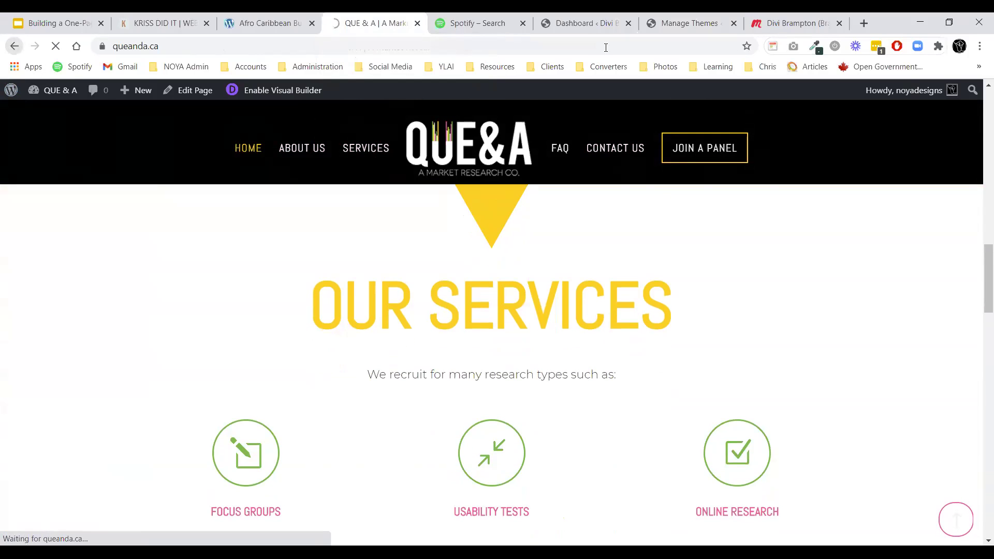
{"action": "left_click", "coordinate": [698, 20]}
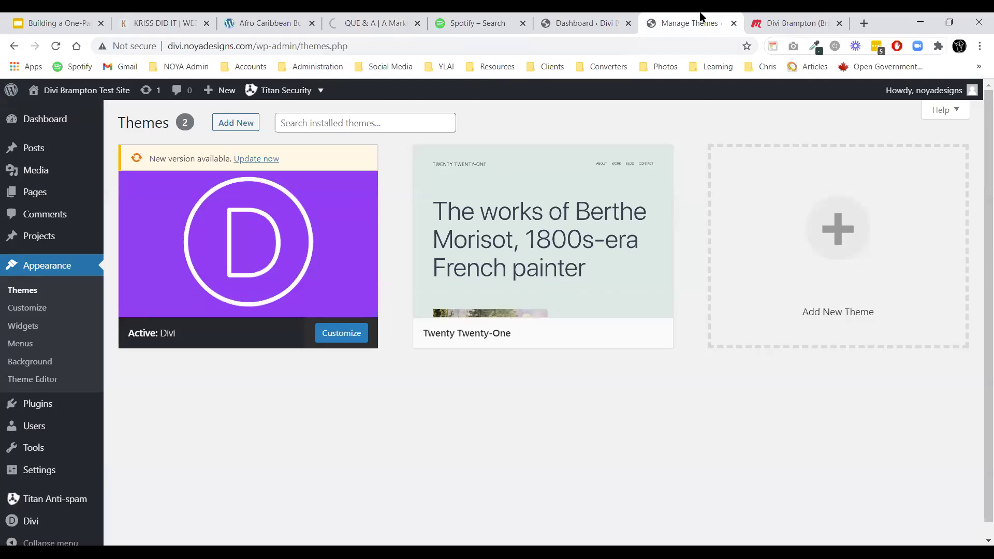
Update Divi from version 4.4.8 to 4.7.7 in its Theme Details, then go to the Dashboard.
{"action": "mouse_move", "coordinate": [259, 189]}
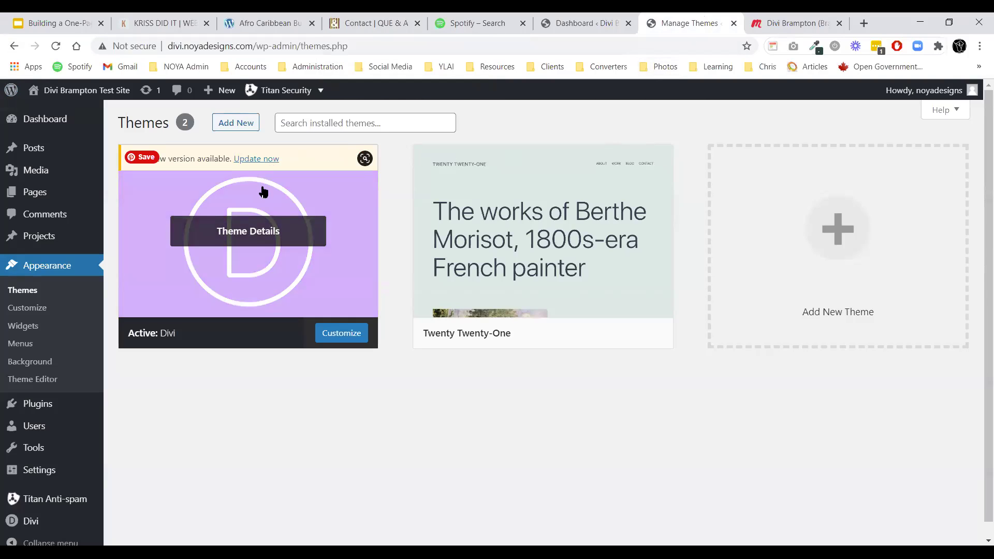
{"action": "left_click", "coordinate": [215, 275]}
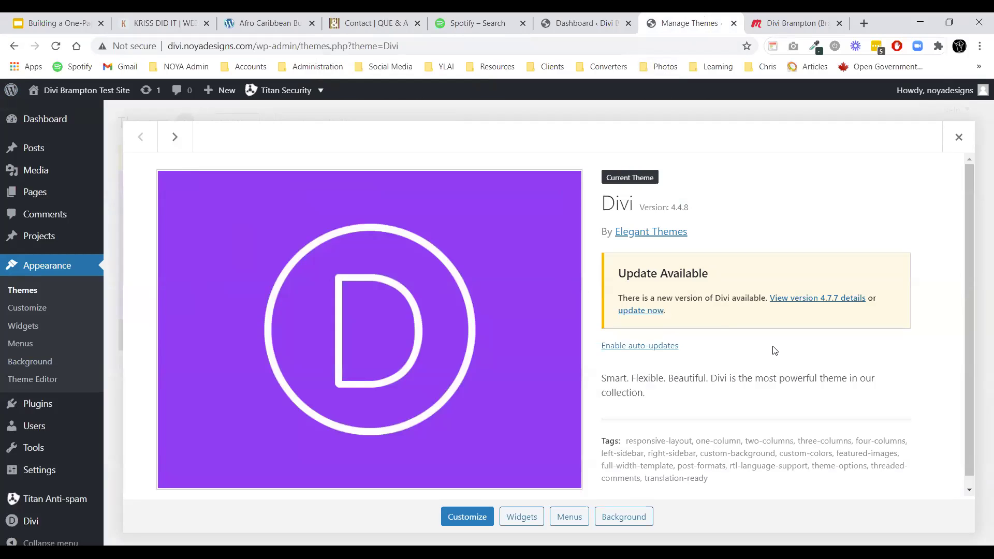
{"action": "left_click_drag", "start_coordinate": [676, 207], "coordinate": [639, 207]}
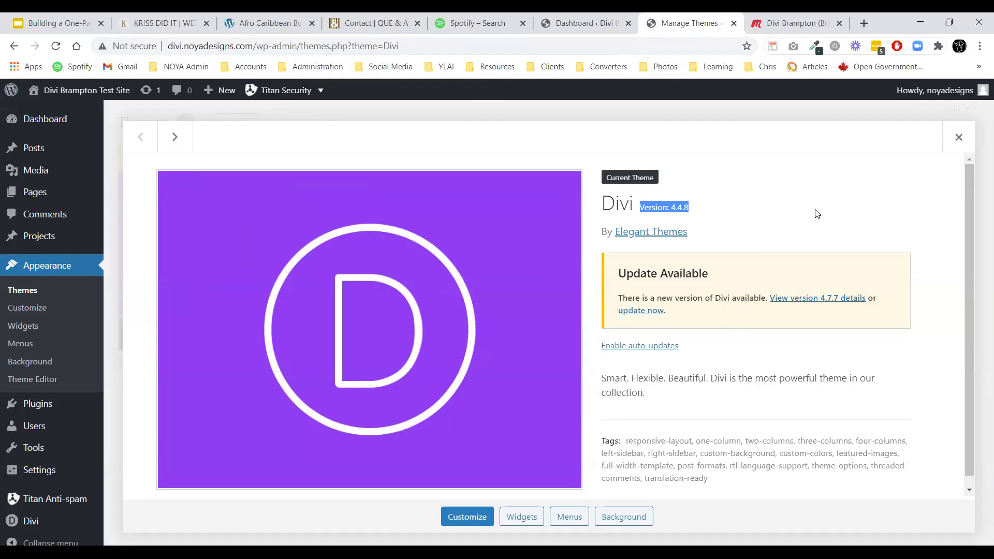
{"action": "left_click", "coordinate": [645, 310]}
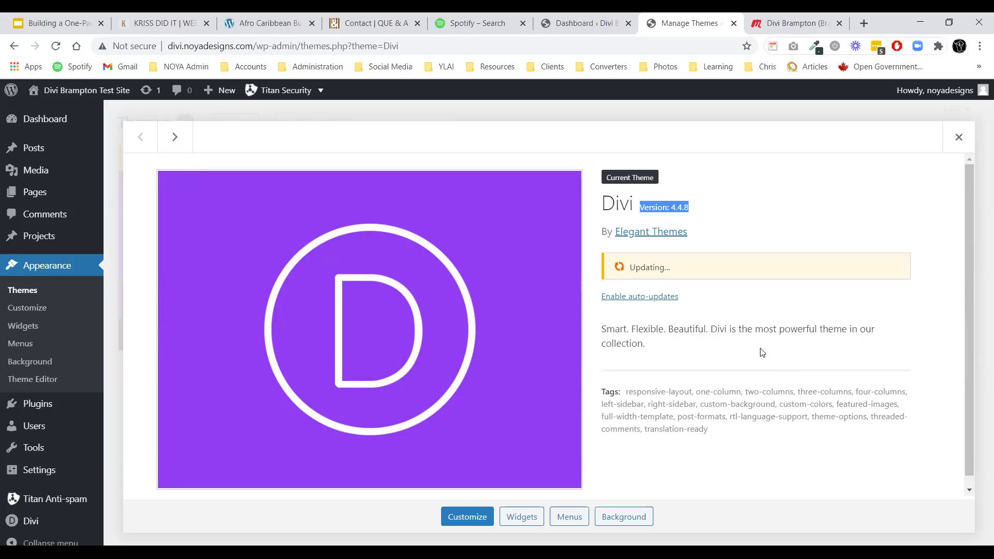
{"action": "left_click", "coordinate": [958, 137]}
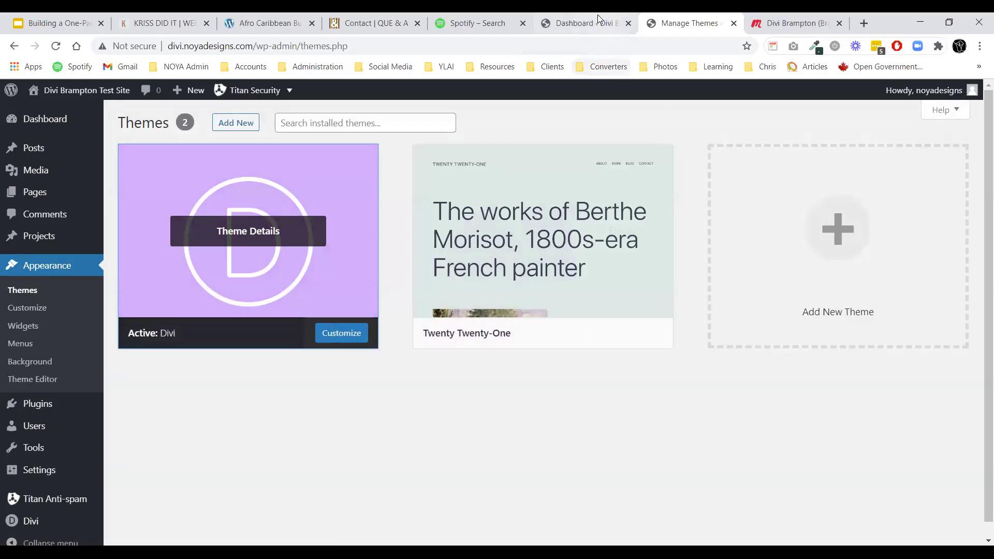
{"action": "left_click", "coordinate": [599, 21]}
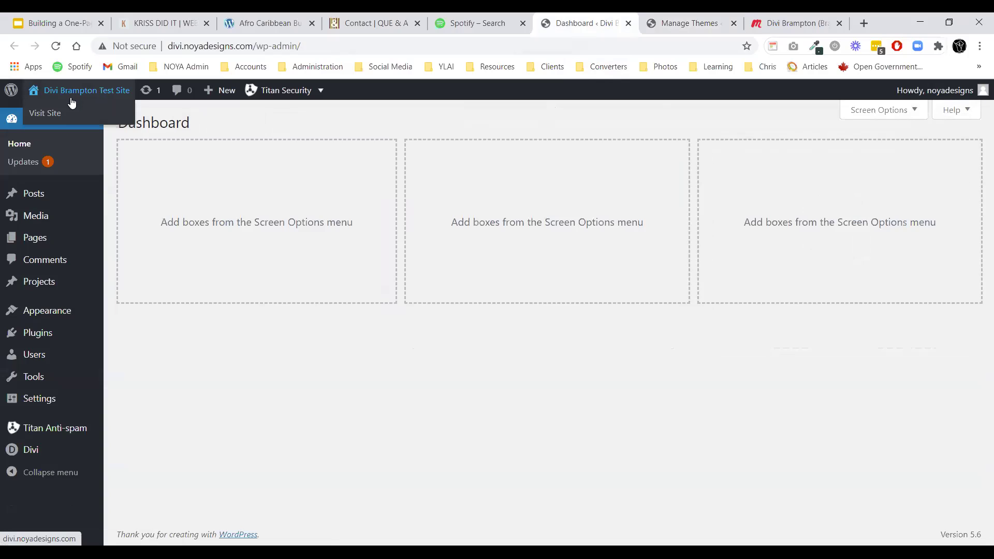
Visit the updated site, reload it and check that the About menu link jumps to its section.
{"action": "left_click", "coordinate": [57, 114]}
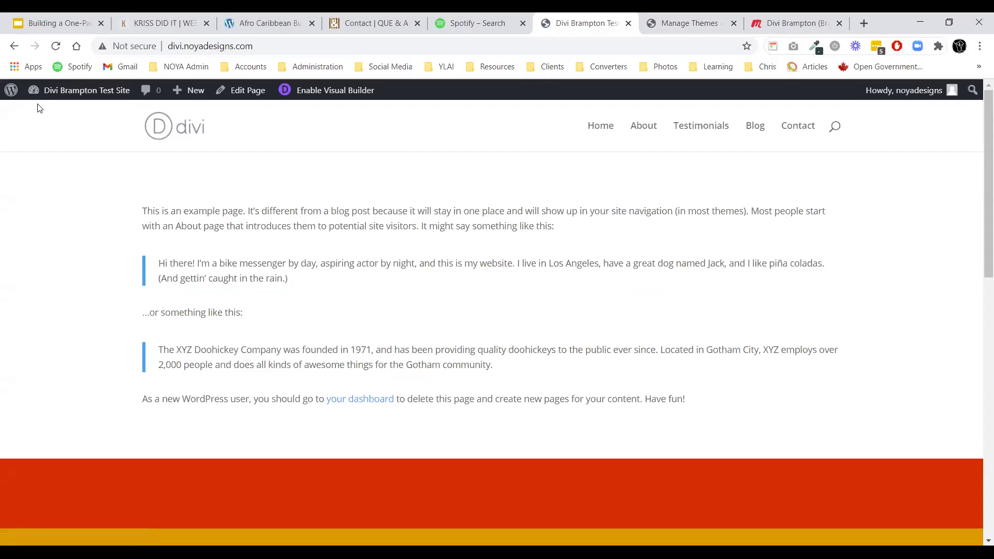
{"action": "left_click", "coordinate": [56, 47]}
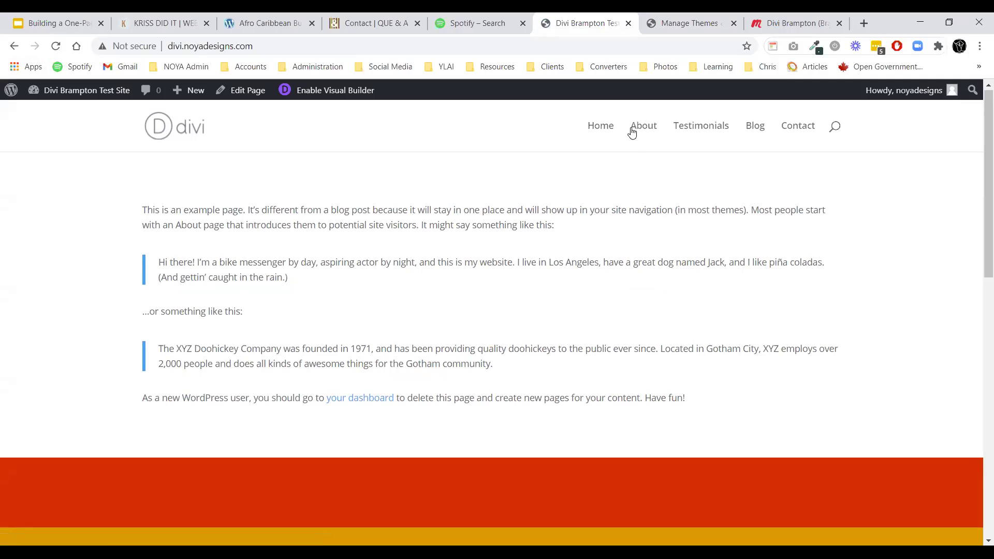
{"action": "left_click", "coordinate": [641, 130]}
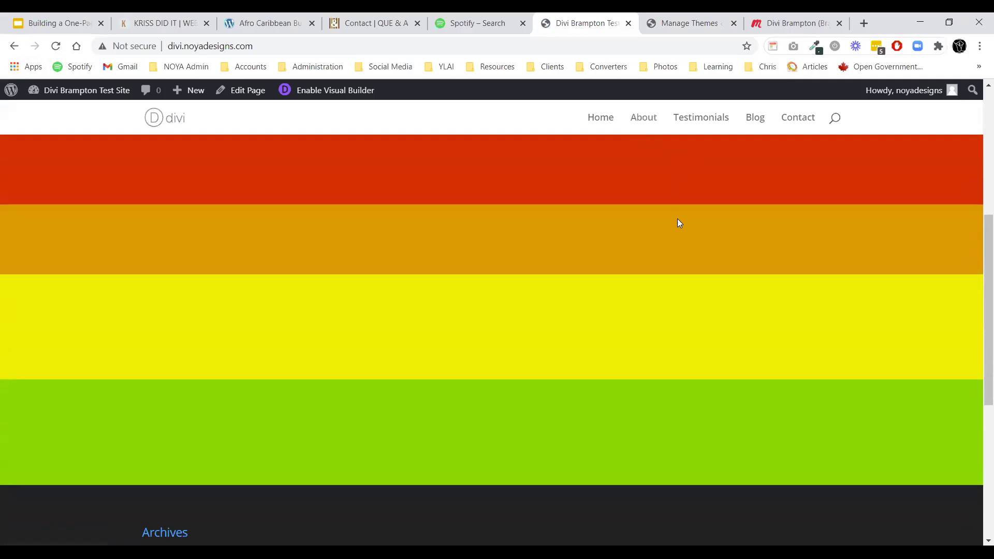
{"action": "scroll", "coordinate": [677, 220], "scroll_direction": "up", "scroll_amount": 6}
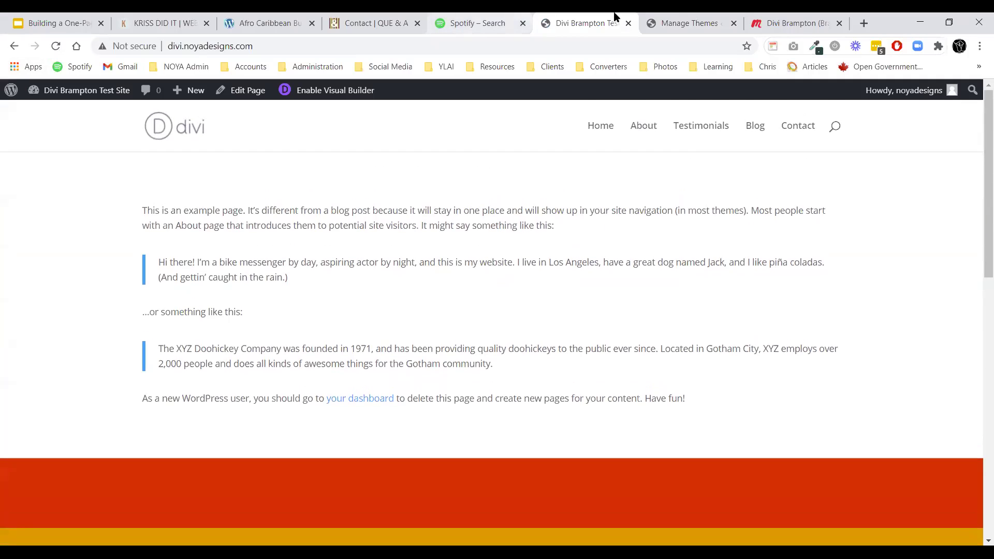
{"action": "left_click", "coordinate": [693, 17]}
Review Divi's theme details for version 4.7.7, then return to the Divi Brampton Test Site tab.
{"action": "left_click", "coordinate": [261, 181]}
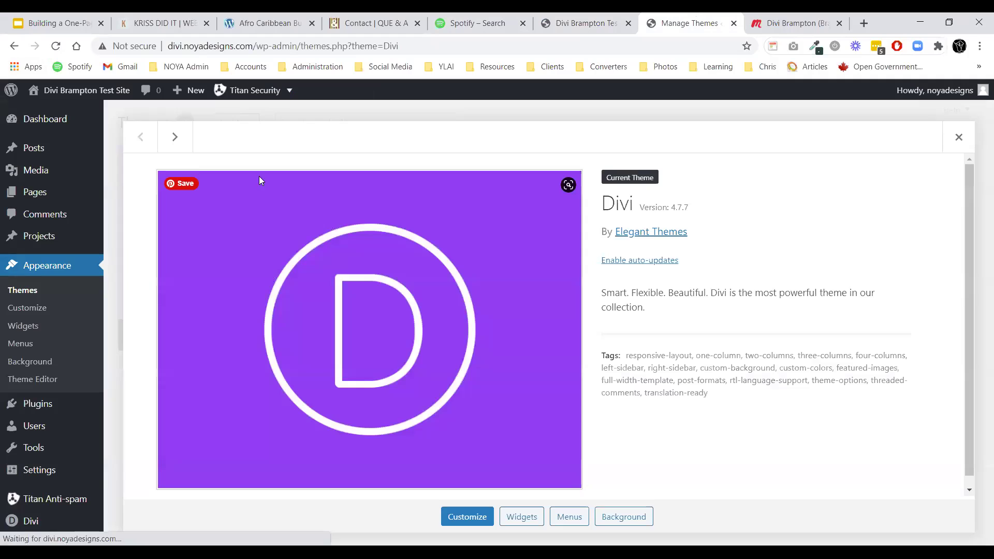
{"action": "left_click", "coordinate": [957, 145]}
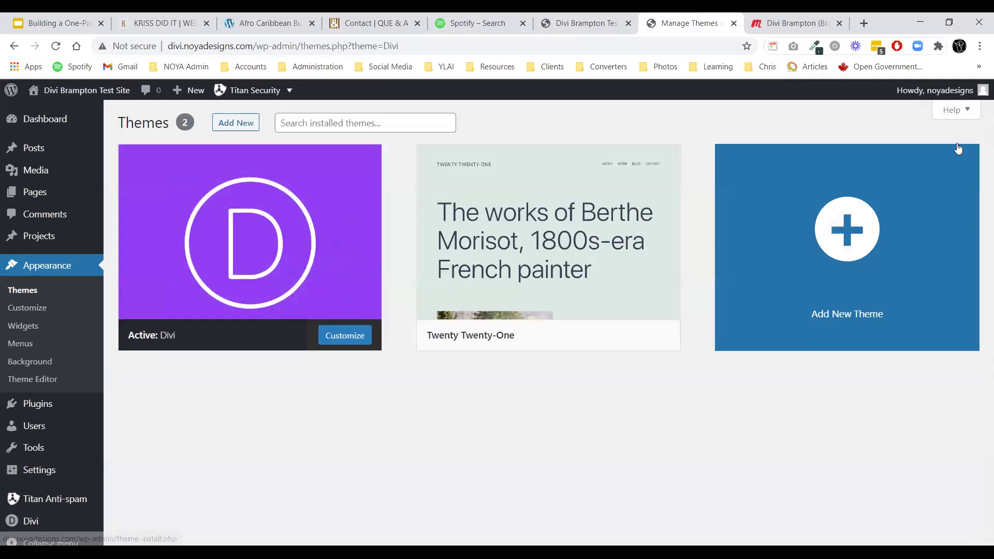
{"action": "left_click", "coordinate": [258, 220]}
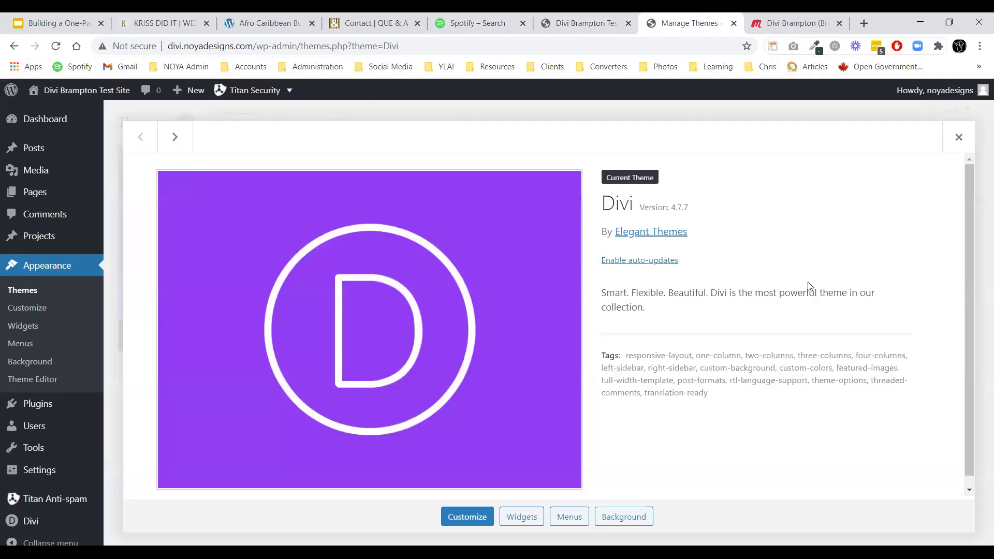
{"action": "left_click", "coordinate": [958, 138]}
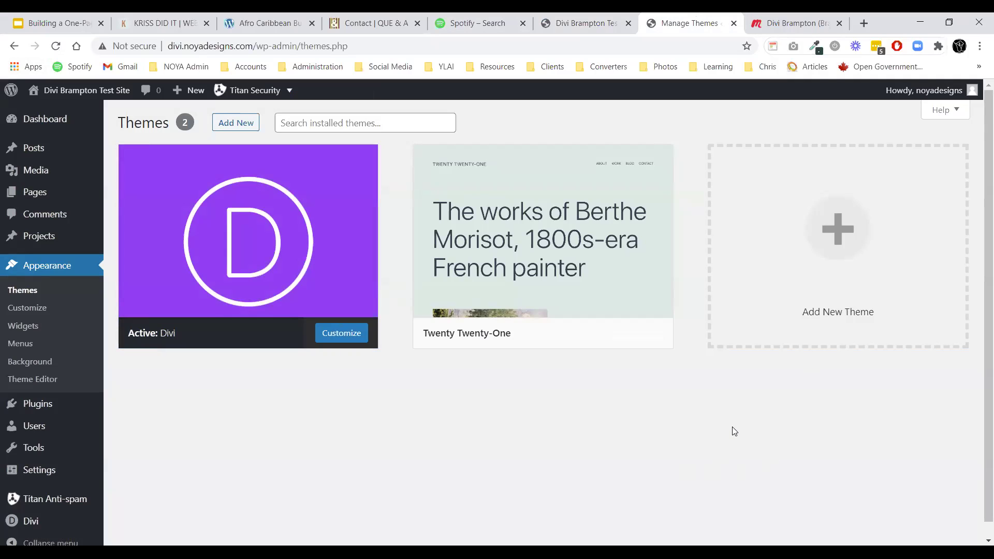
{"action": "left_click", "coordinate": [554, 19]}
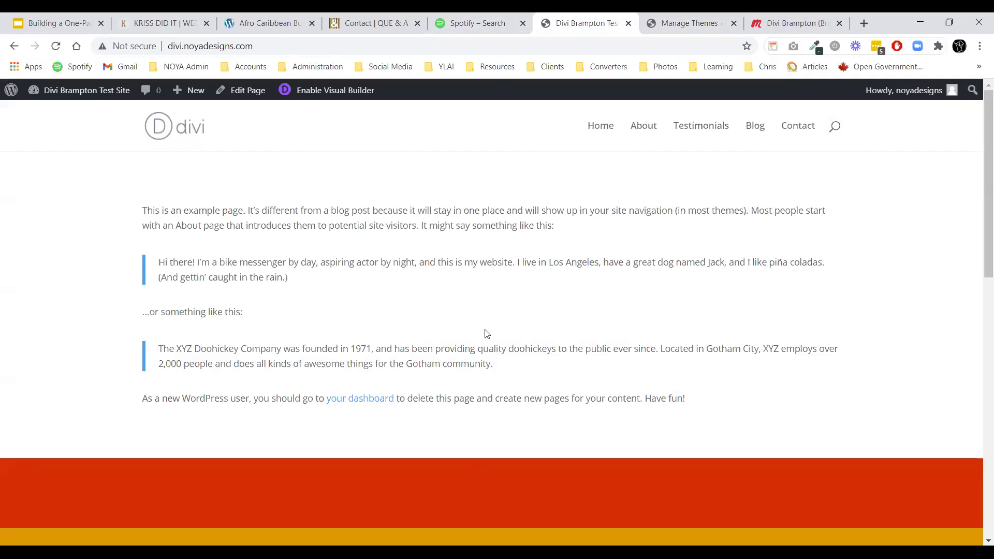
Test the About, Testimonials, Blog, Contact and Home menu links, then return to the one-page website slides.
{"action": "left_click", "coordinate": [644, 127]}
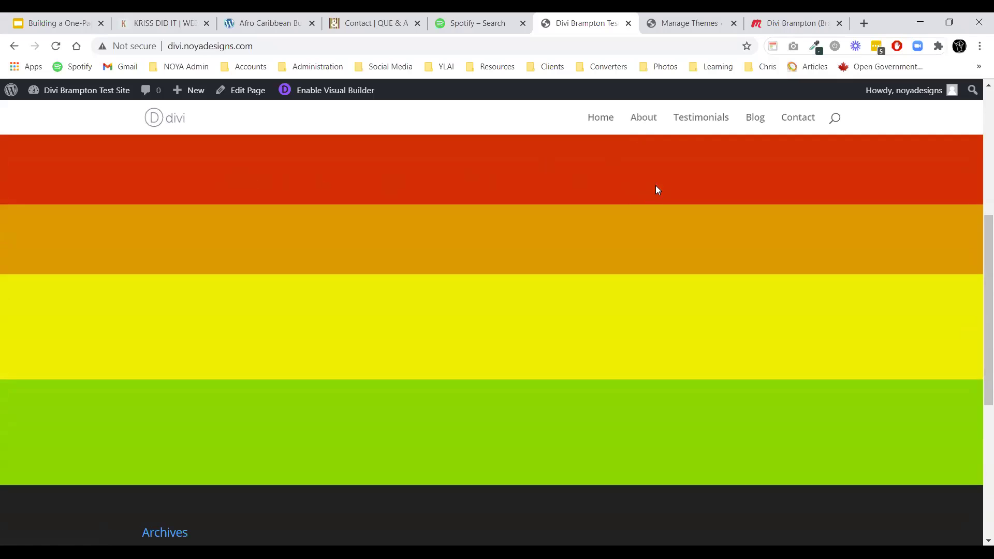
{"action": "left_click", "coordinate": [697, 118]}
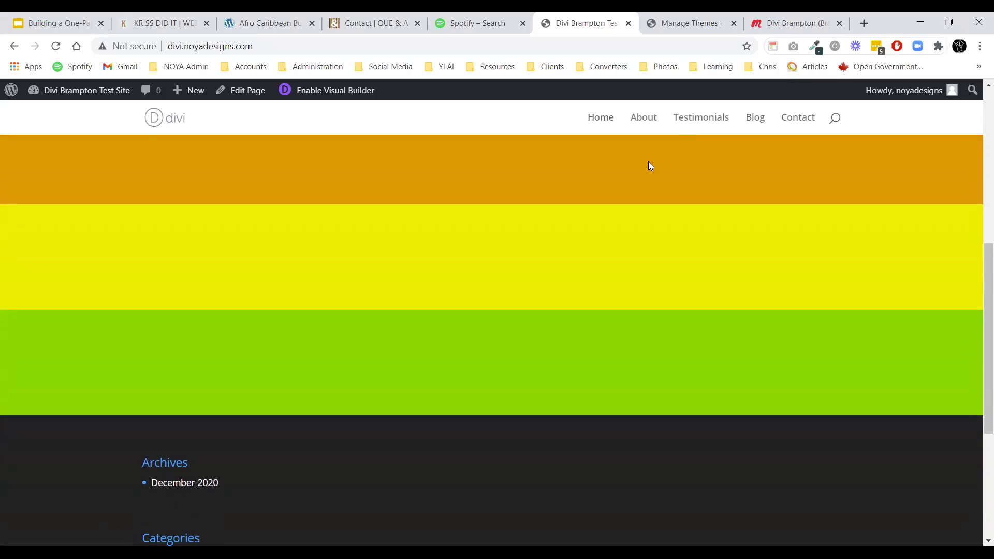
{"action": "left_click", "coordinate": [754, 122]}
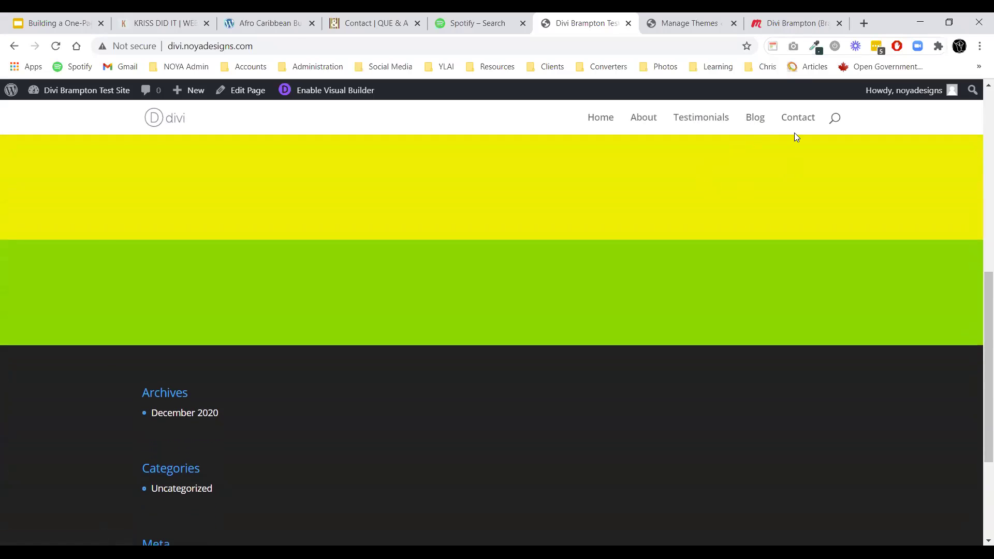
{"action": "left_click", "coordinate": [795, 118]}
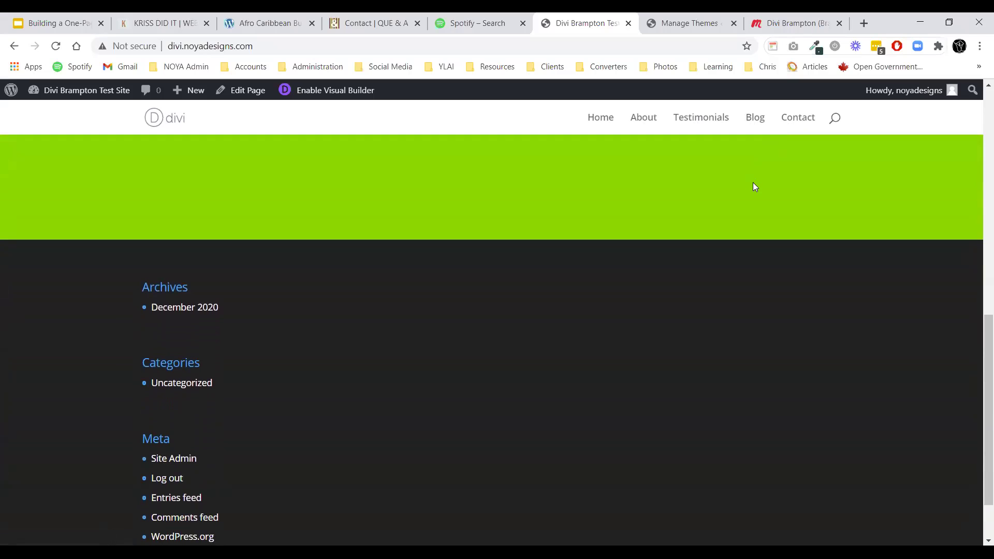
{"action": "left_click", "coordinate": [606, 120]}
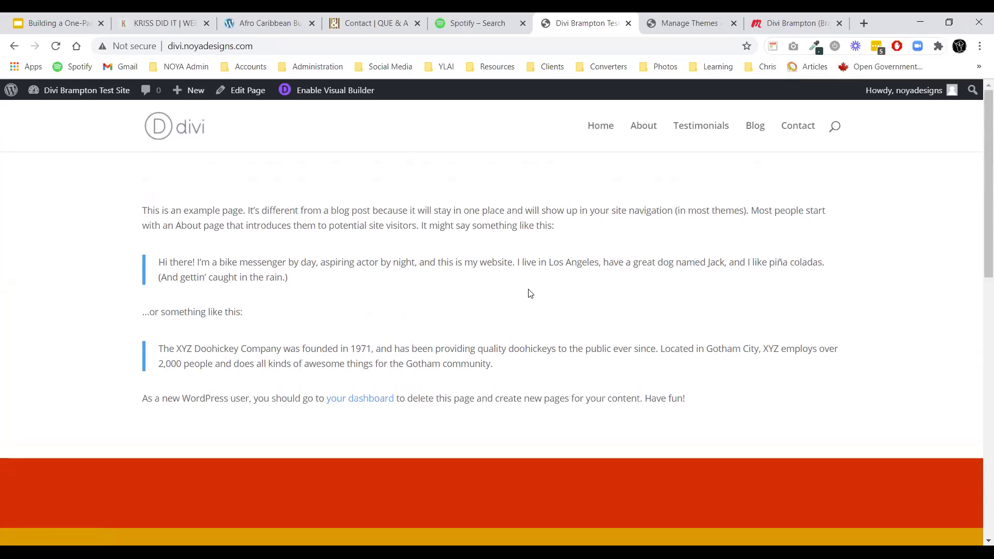
{"action": "left_click", "coordinate": [56, 19]}
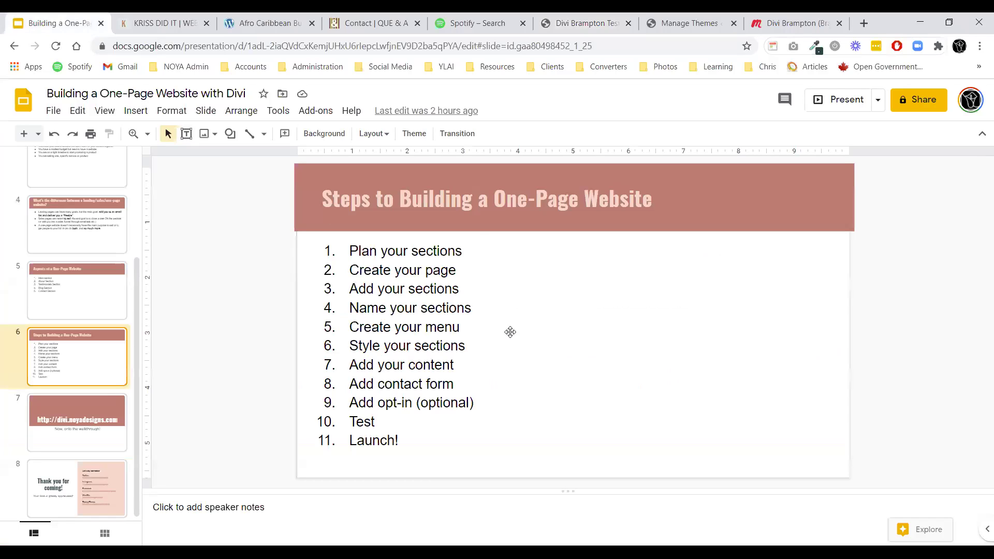
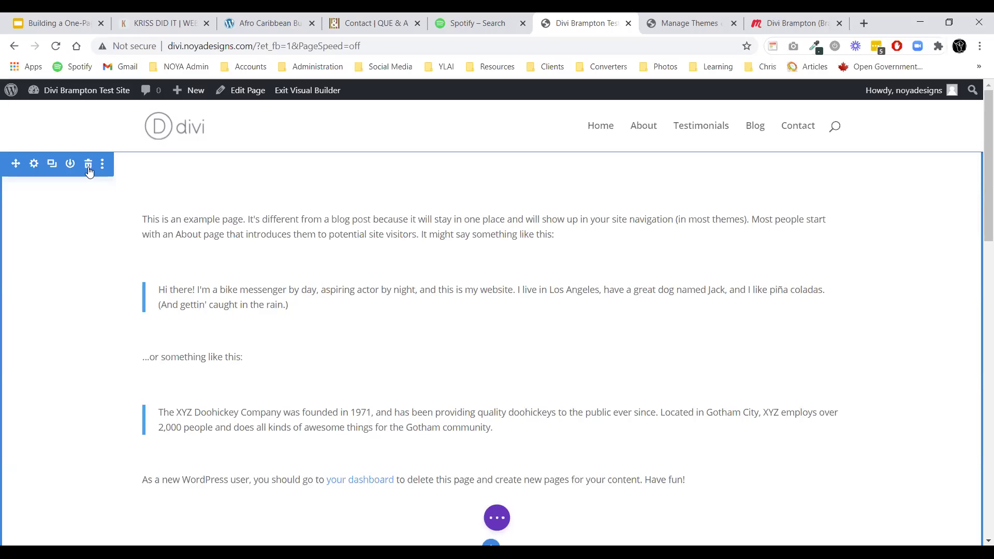
Delete the sample text section, add a Fullwidth Header section, and drag it above the colored sections.
{"action": "left_click", "coordinate": [88, 164]}
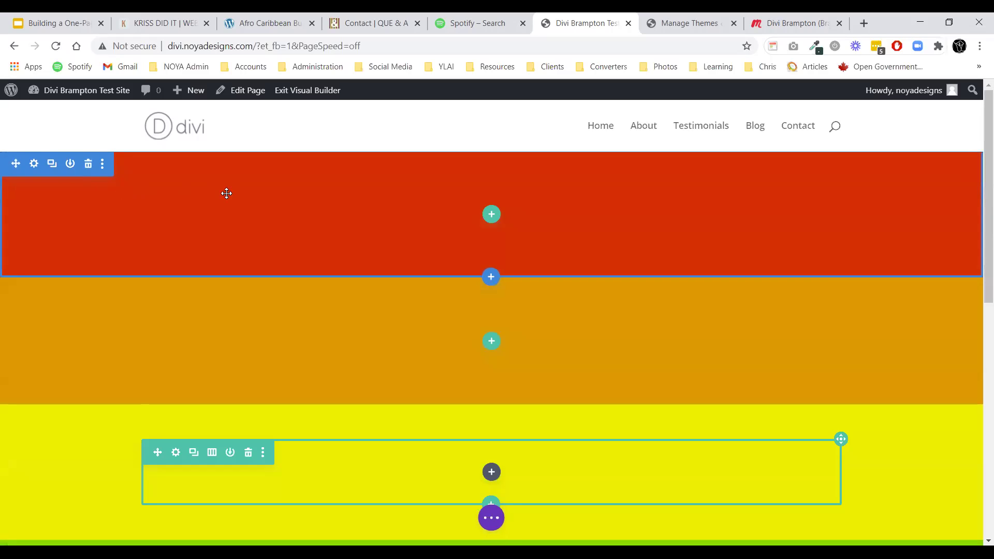
{"action": "left_click", "coordinate": [490, 282]}
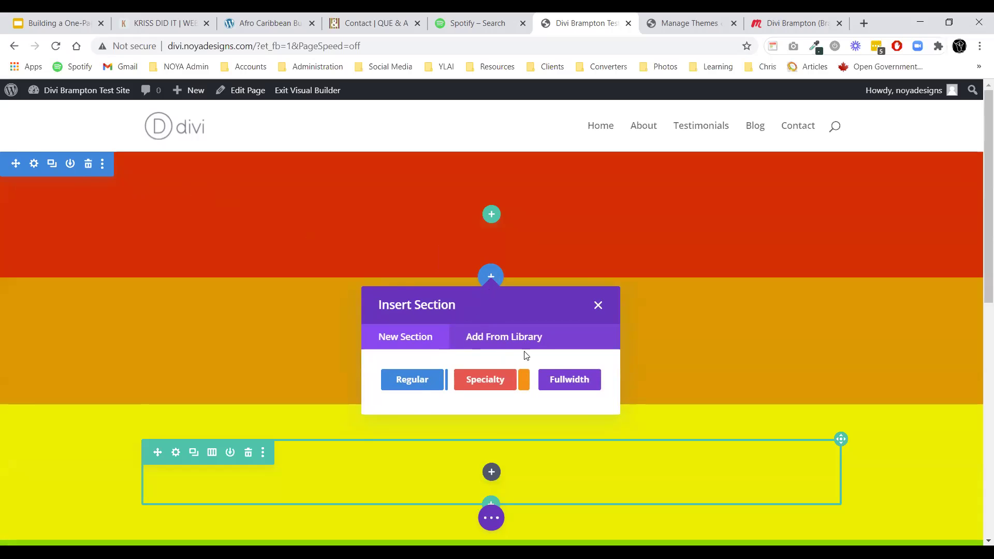
{"action": "left_click", "coordinate": [560, 381]}
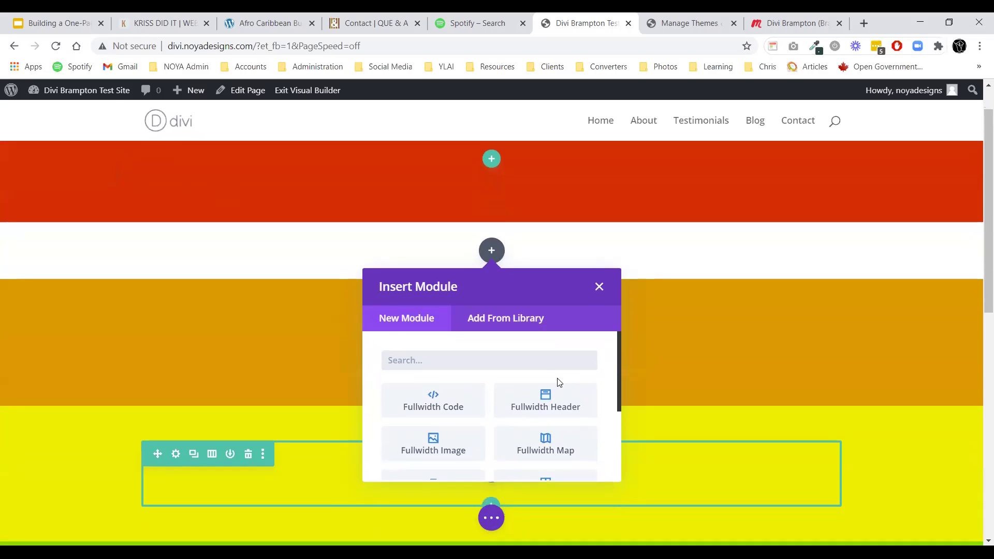
{"action": "left_click", "coordinate": [523, 391]}
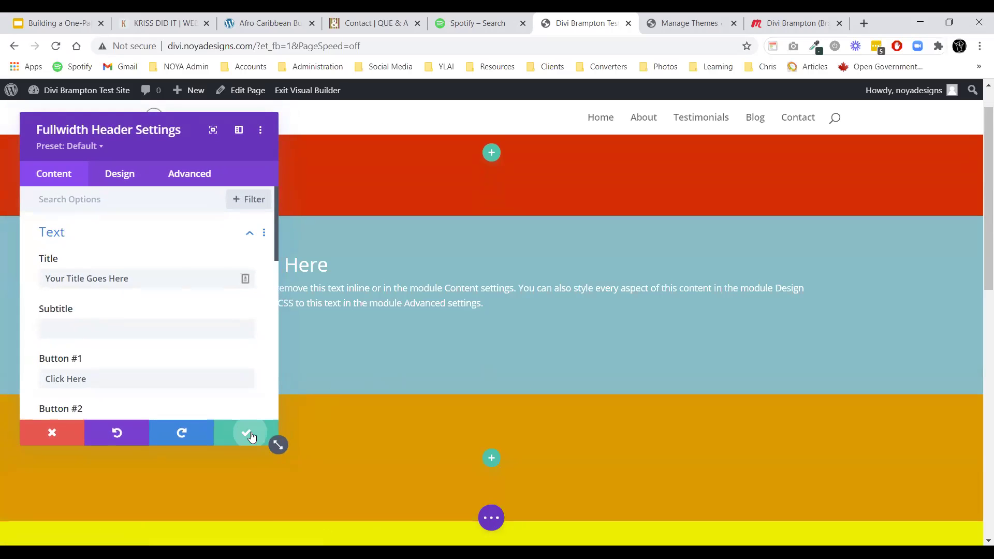
{"action": "left_click", "coordinate": [246, 434]}
{"action": "left_click_drag", "start_coordinate": [15, 290], "coordinate": [348, 182]}
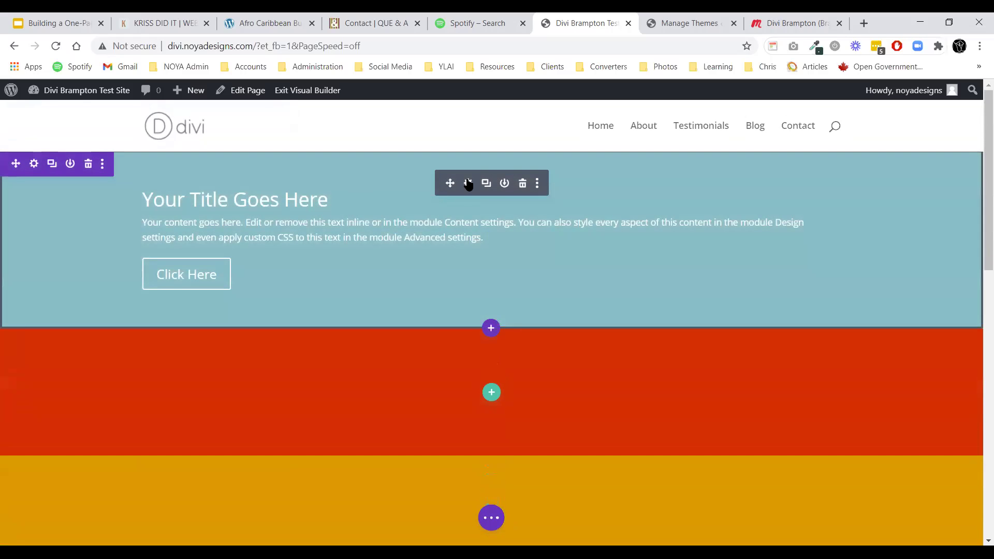
Turn on Make Fullscreen in the Fullwidth Header's Design > Layout settings and save.
{"action": "left_click", "coordinate": [468, 184]}
{"action": "left_click", "coordinate": [120, 174]}
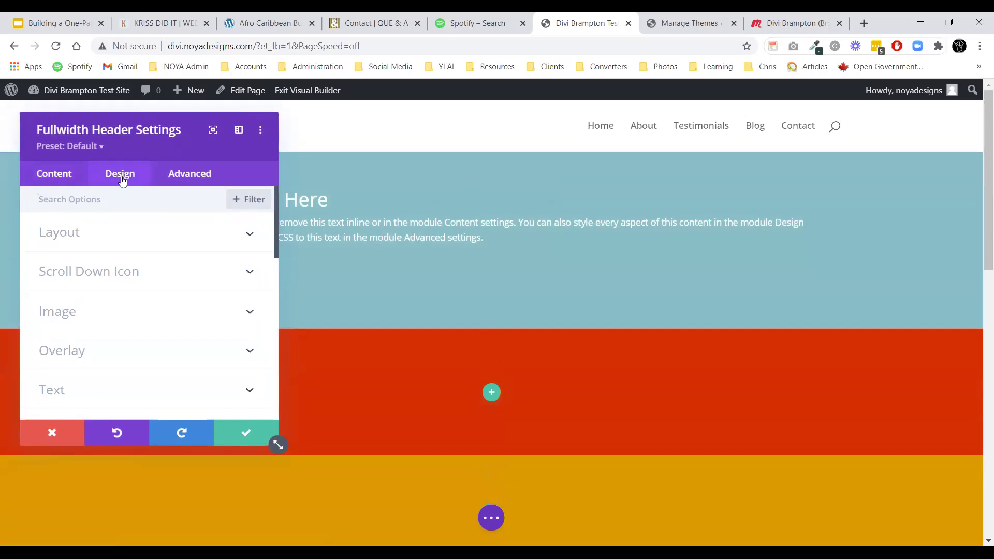
{"action": "left_click", "coordinate": [89, 235]}
{"action": "left_click", "coordinate": [73, 328]}
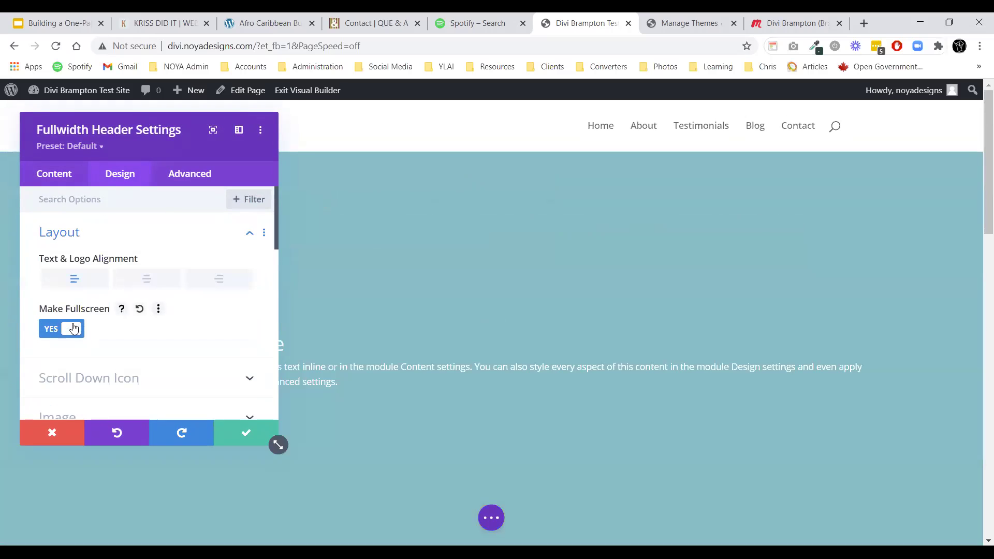
{"action": "left_click", "coordinate": [245, 431]}
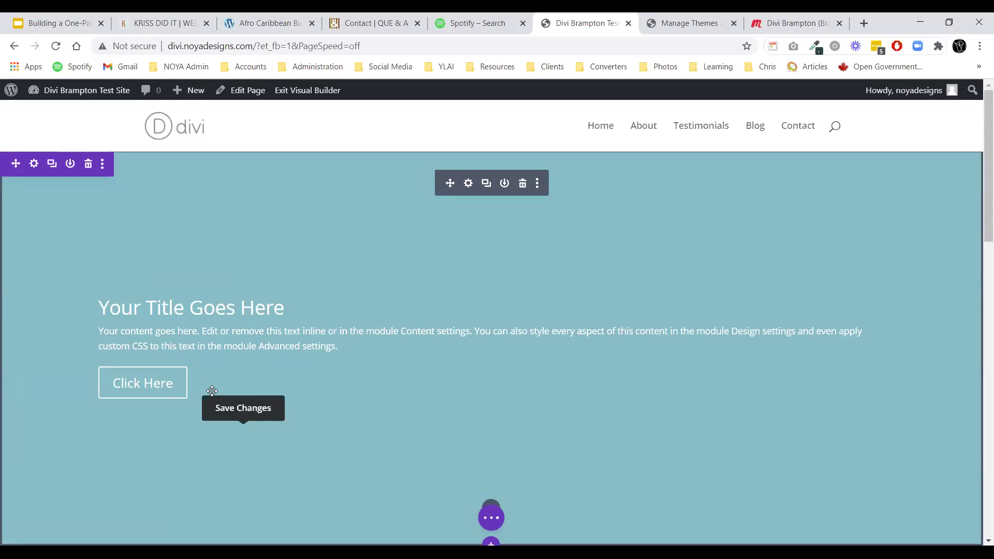
{"action": "scroll", "coordinate": [311, 347], "scroll_direction": "down", "scroll_amount": 3}
{"action": "scroll", "coordinate": [397, 311], "scroll_direction": "up", "scroll_amount": 3}
Set the header title to 'Welcome to the Divi Brampton Meetup' and the button to 'Join Us Now'.
{"action": "left_click", "coordinate": [467, 184]}
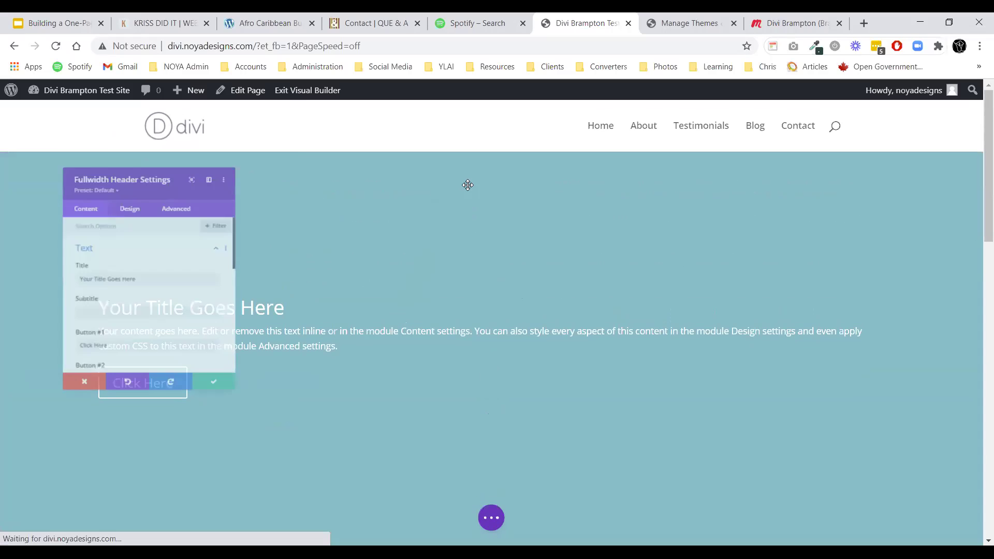
{"action": "triple_click", "coordinate": [149, 284]}
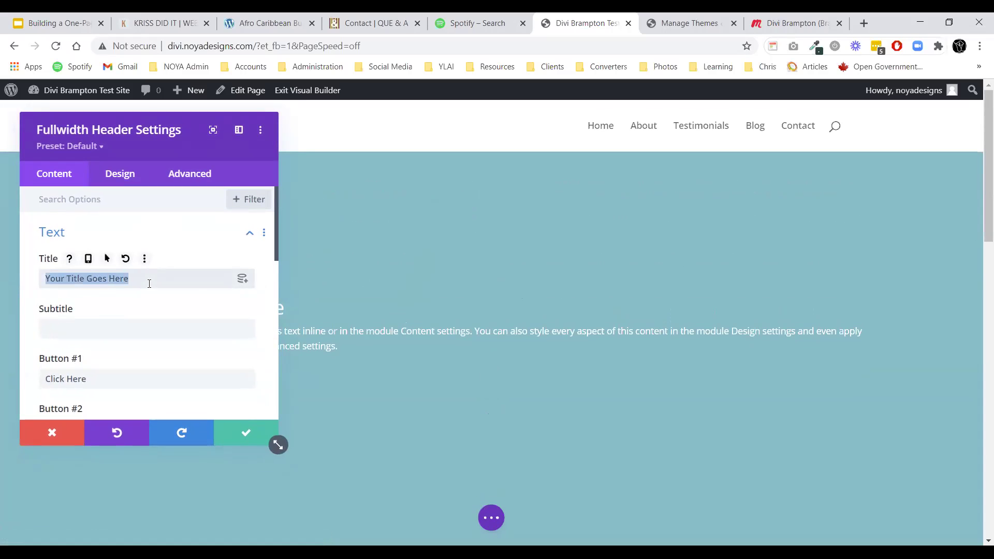
{"action": "type", "text": "Welcome to the"}
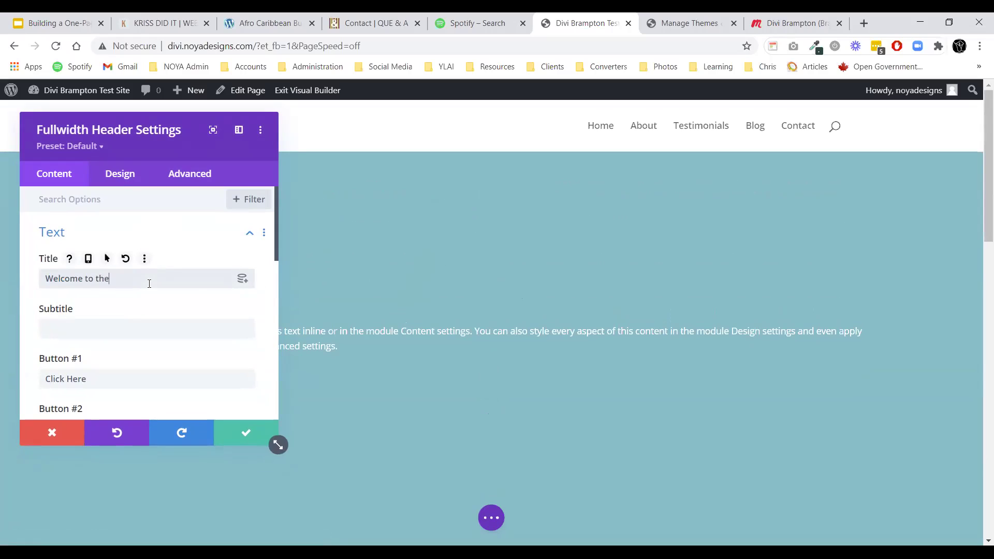
{"action": "type", "text": " Divi Brampton Meetup!"}
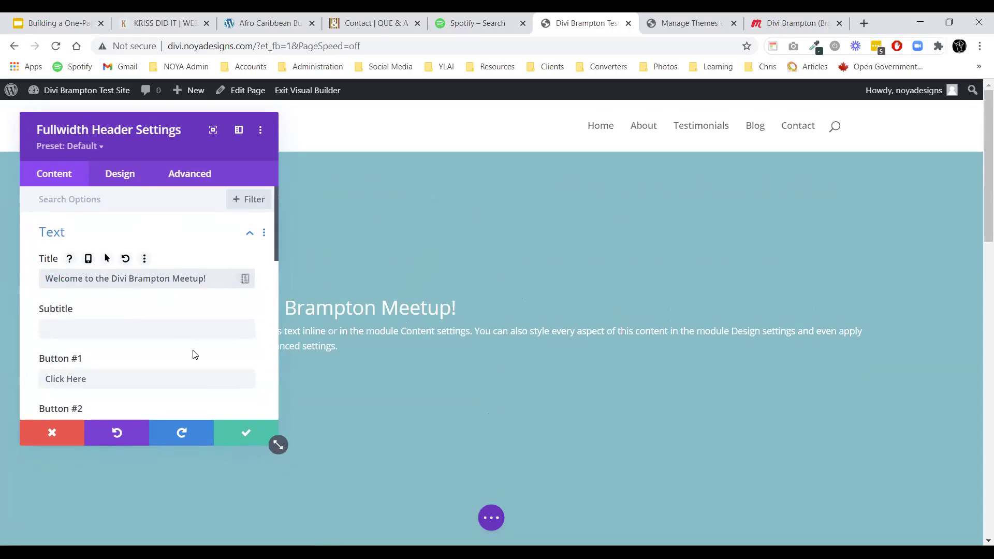
{"action": "left_click", "coordinate": [160, 378]}
{"action": "key", "text": "ctrl+a"}
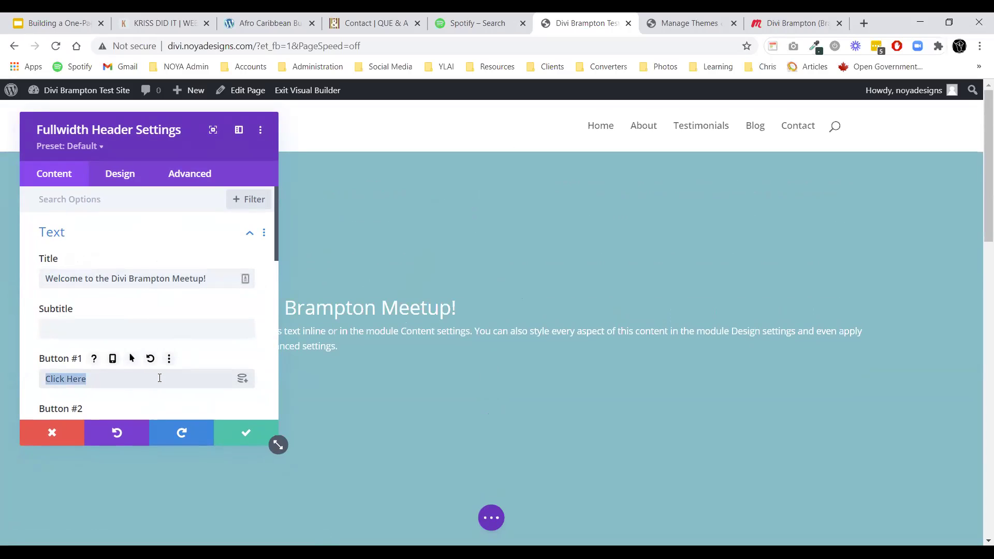
{"action": "type", "text": "Join Us Now"}
{"action": "left_click", "coordinate": [226, 439]}
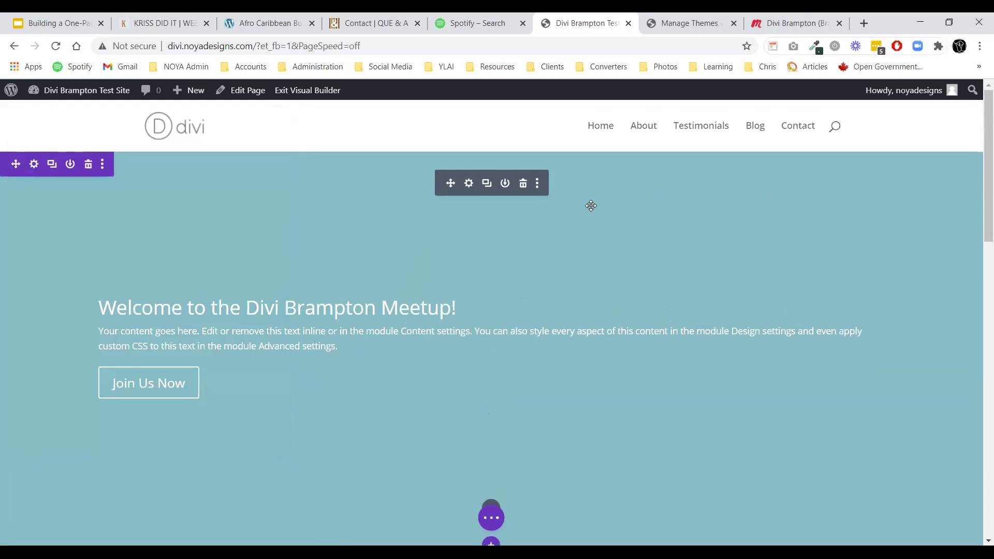
Switch to the Divi Brampton Meetup event page in the browser.
{"action": "left_click", "coordinate": [800, 17]}
{"action": "scroll", "coordinate": [504, 285], "scroll_direction": "up", "scroll_amount": 7}
{"action": "scroll", "coordinate": [506, 282], "scroll_direction": "down", "scroll_amount": 4}
{"action": "scroll", "coordinate": [506, 282], "scroll_direction": "up", "scroll_amount": 4}
On the group's About page, expand the description and select its first paragraph.
{"action": "left_click", "coordinate": [215, 227]}
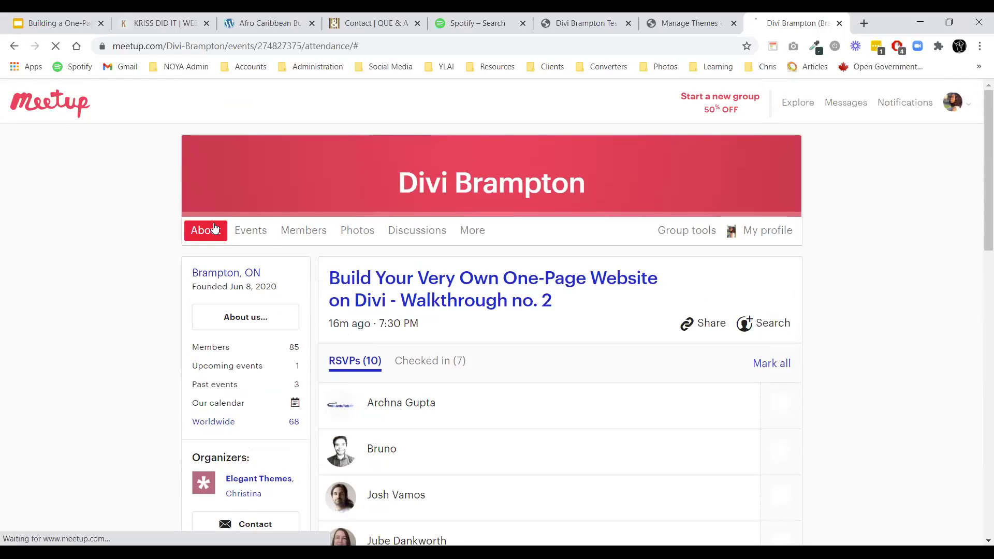
{"action": "scroll", "coordinate": [252, 248], "scroll_direction": "down", "scroll_amount": 3}
{"action": "left_click", "coordinate": [191, 403]}
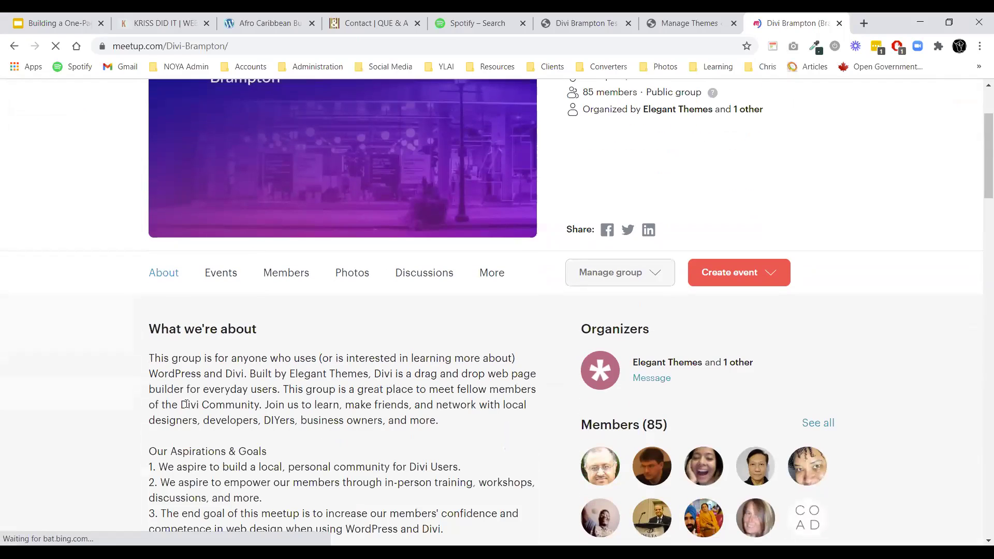
{"action": "left_click_drag", "start_coordinate": [209, 357], "coordinate": [137, 357]}
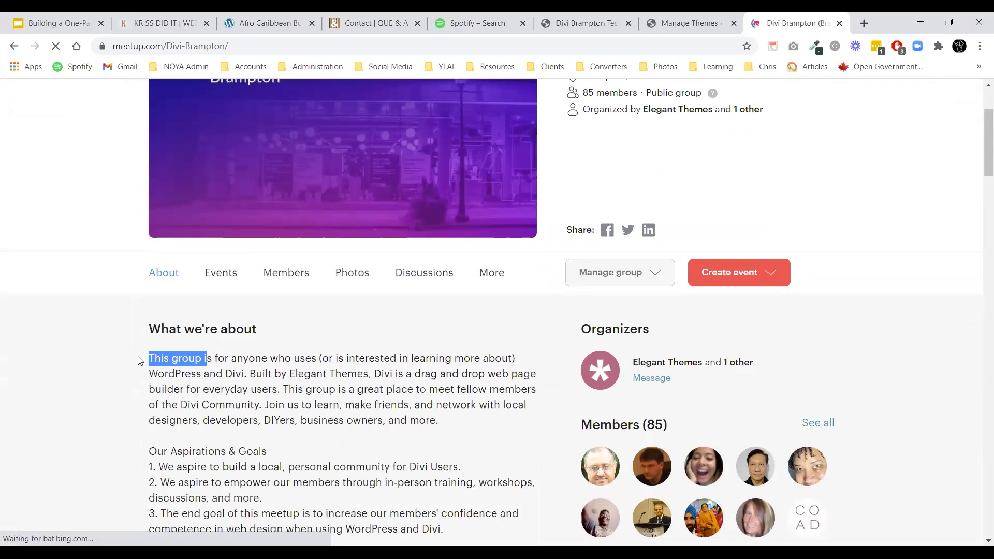
{"action": "left_click", "coordinate": [194, 364]}
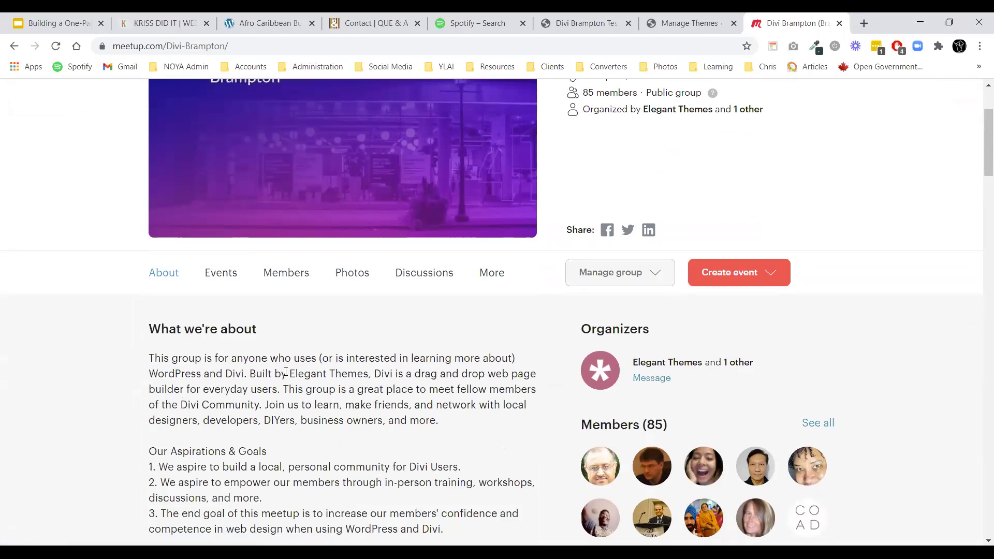
{"action": "scroll", "coordinate": [285, 372], "scroll_direction": "down", "scroll_amount": 14}
{"action": "scroll", "coordinate": [289, 326], "scroll_direction": "up", "scroll_amount": 12}
{"action": "left_click_drag", "start_coordinate": [151, 359], "coordinate": [265, 377]}
{"action": "left_click_drag", "start_coordinate": [447, 420], "coordinate": [146, 360]}
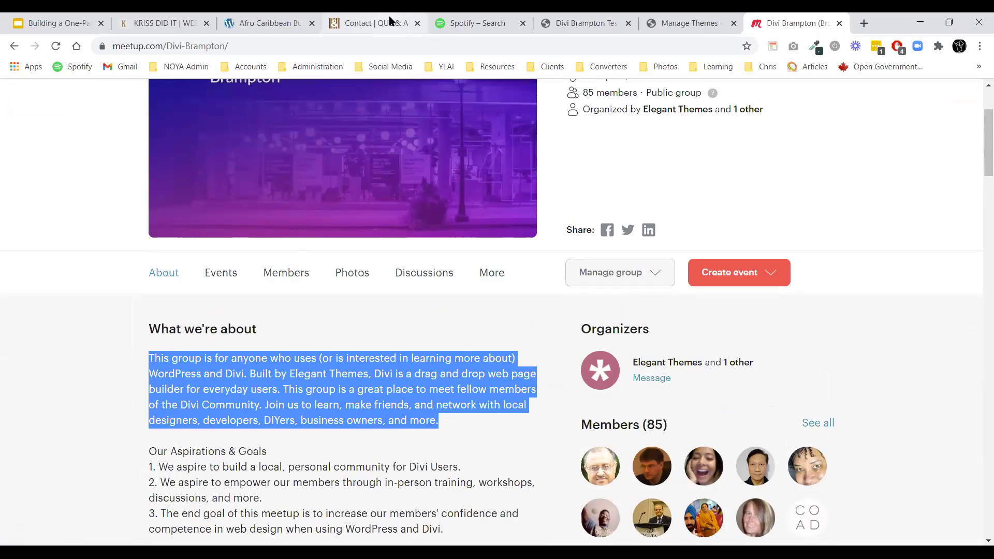
Paste the Meetup description over the Divi header's placeholder body text.
{"action": "left_click", "coordinate": [587, 23]}
{"action": "triple_click", "coordinate": [220, 348]}
{"action": "type", "text": "This group is for anyone who uses (or is interested in learning more about) WordPress and Divi. Built by Elegant Themes, Divi is a drag and drop web page builder for everyday users. This group is a great place to meet fellow members of the Divi Community. Join us to learn, make friends, and network with local designers, developers, DIYers, business owners, and more."}
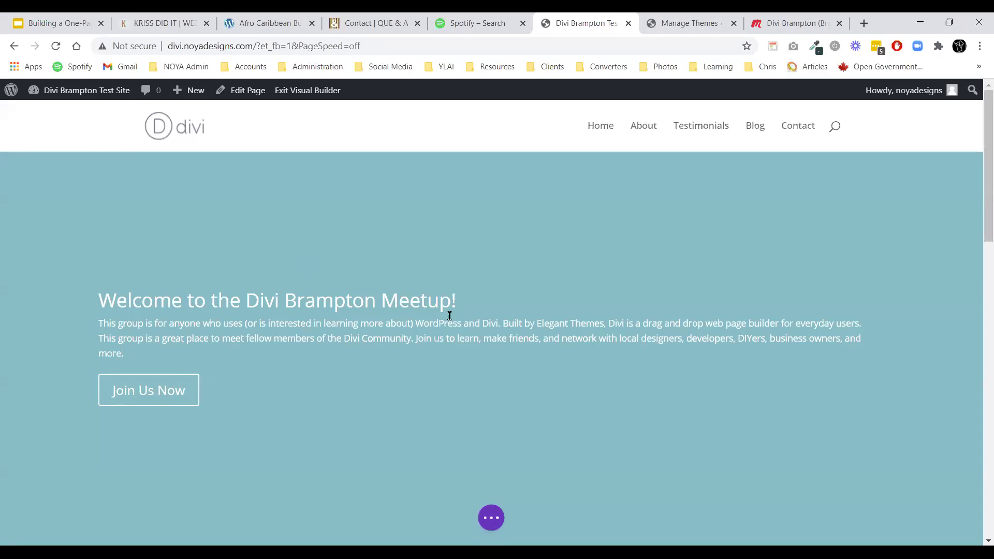
Dock the header settings and open the Images options to upload a new image.
{"action": "left_click", "coordinate": [150, 200]}
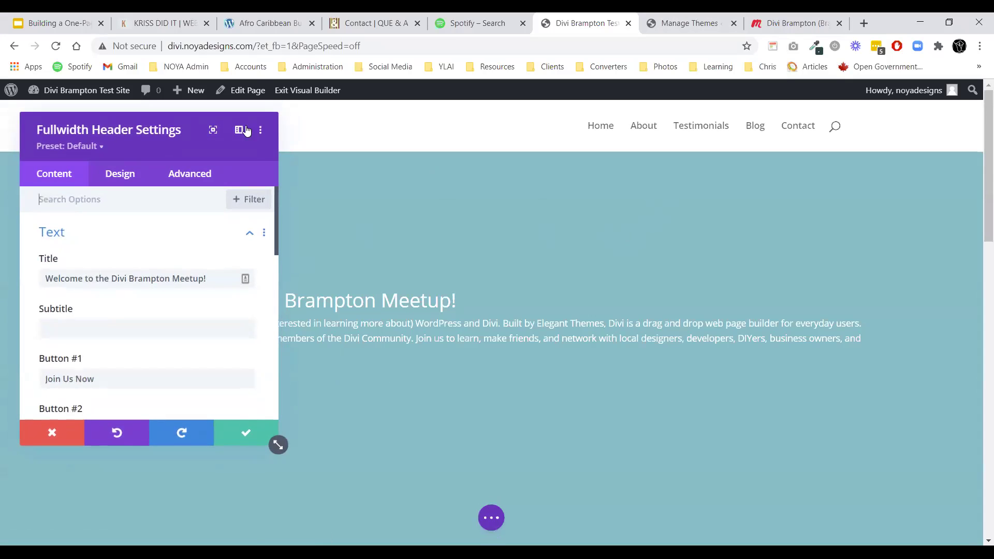
{"action": "left_click", "coordinate": [246, 130]}
{"action": "left_click", "coordinate": [67, 203]}
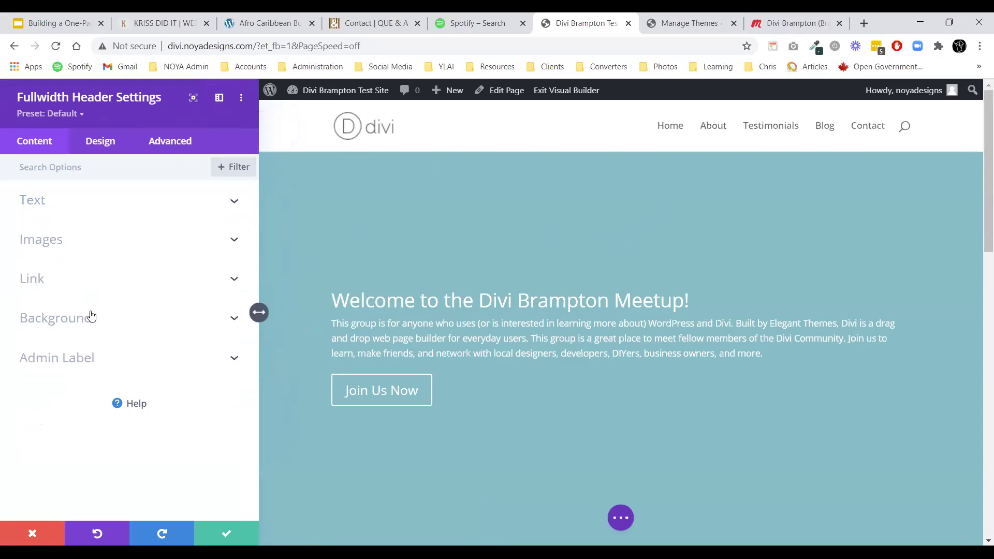
{"action": "left_click", "coordinate": [66, 243]}
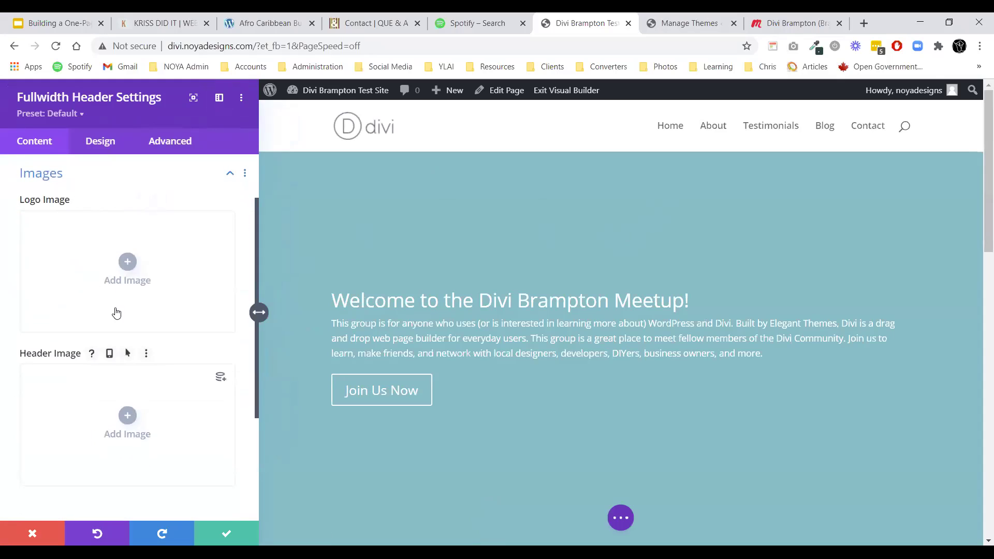
{"action": "left_click", "coordinate": [128, 264]}
{"action": "left_click", "coordinate": [230, 146]}
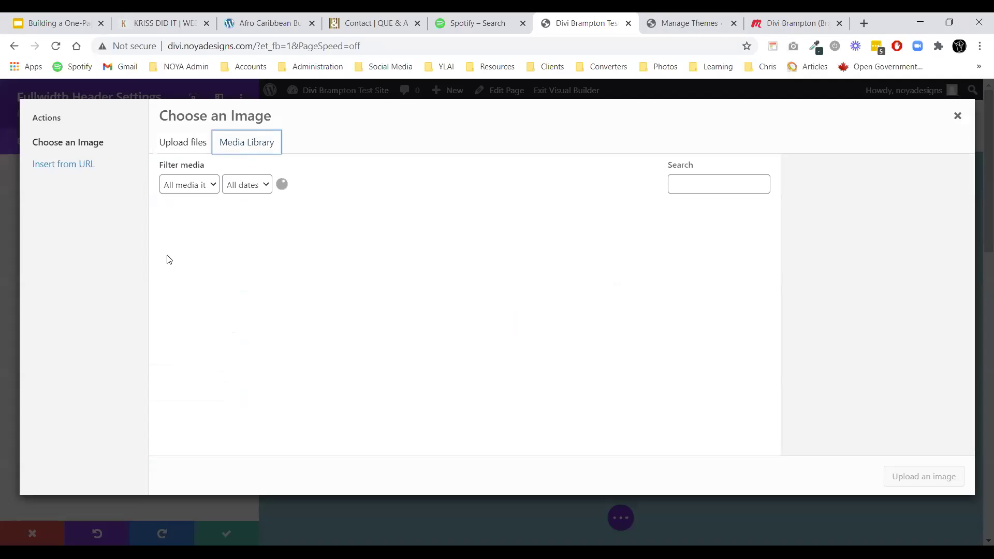
{"action": "left_click", "coordinate": [183, 142]}
Browse Desktop > YOUTUBE > Divi Meetup > Website and upload the Divi sponsor logo.
{"action": "left_click", "coordinate": [558, 331]}
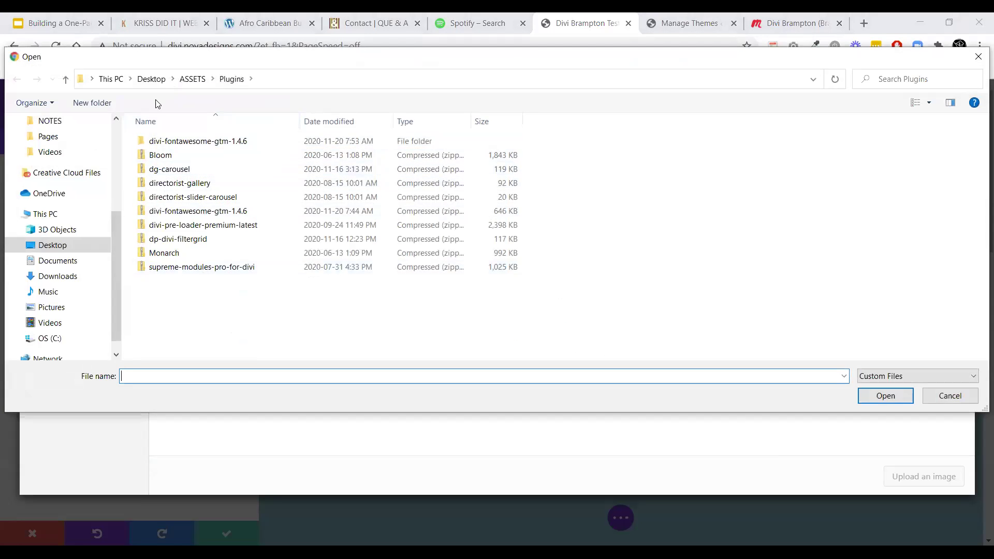
{"action": "left_click", "coordinate": [151, 79]}
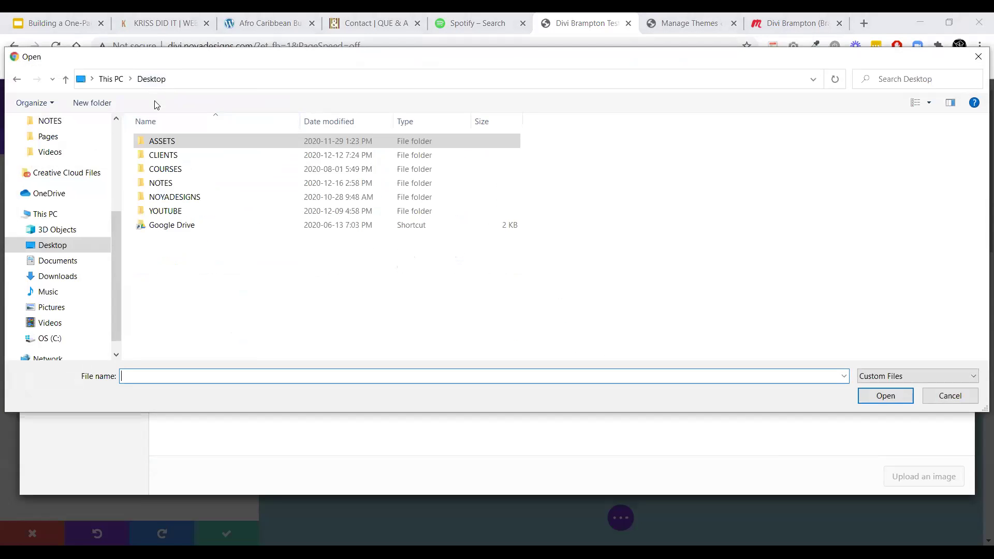
{"action": "double_click", "coordinate": [166, 212]}
{"action": "scroll", "coordinate": [184, 295], "scroll_direction": "down", "scroll_amount": 3}
{"action": "scroll", "coordinate": [191, 353], "scroll_direction": "up", "scroll_amount": 3}
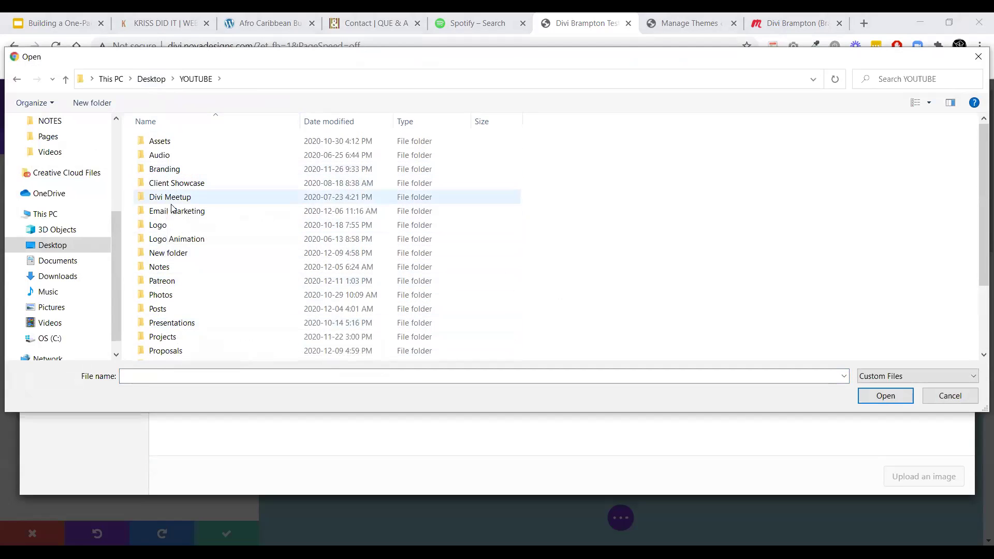
{"action": "double_click", "coordinate": [172, 199]}
{"action": "left_click", "coordinate": [173, 176]}
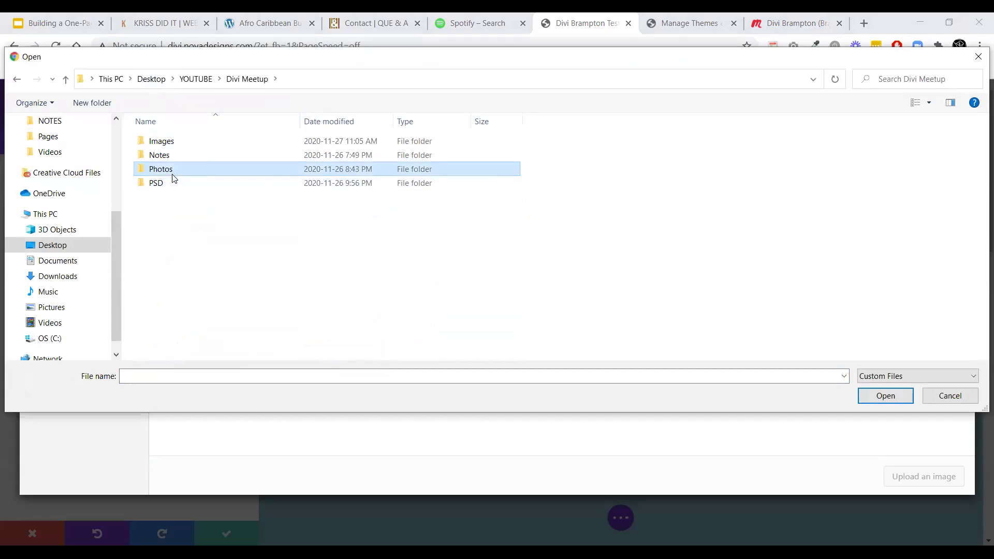
{"action": "double_click", "coordinate": [174, 178]}
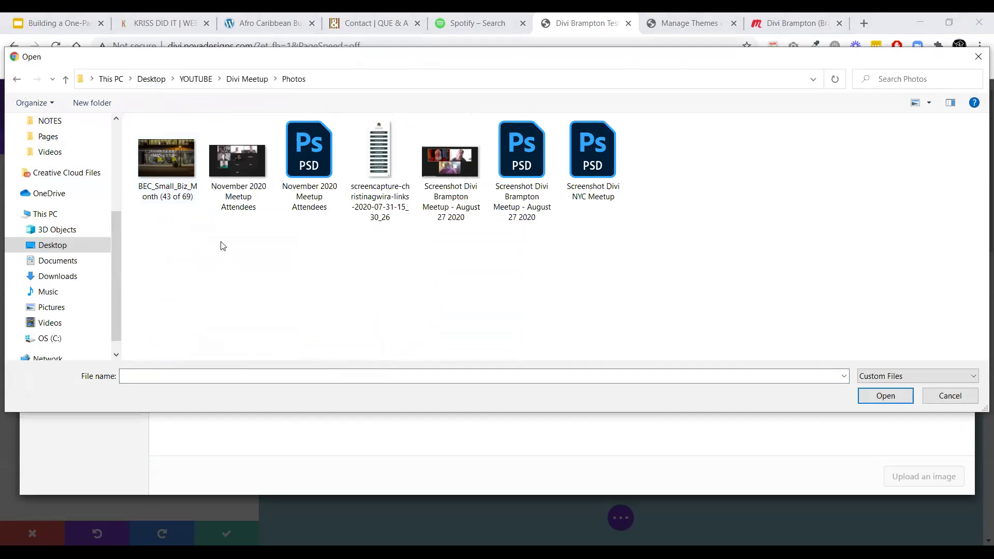
{"action": "left_click", "coordinate": [247, 79]}
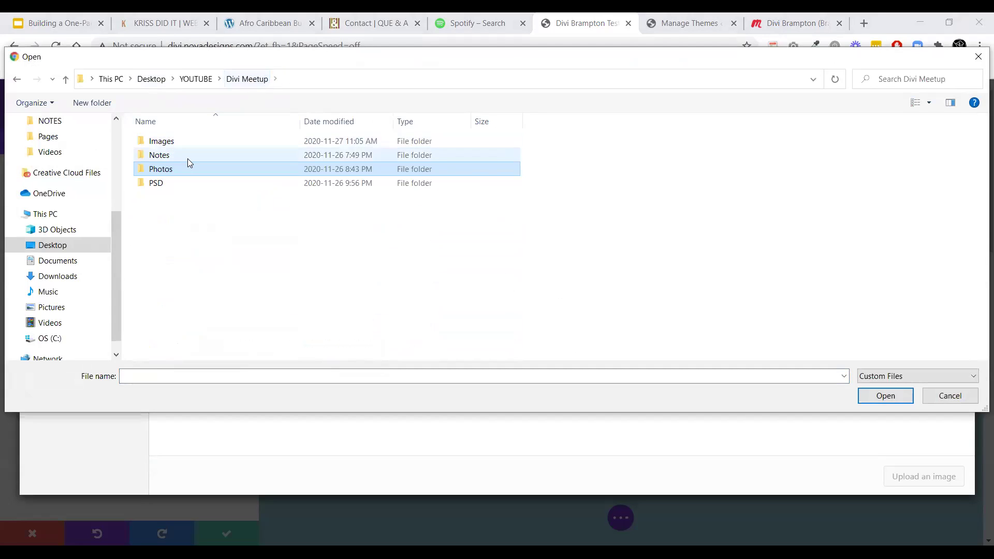
{"action": "double_click", "coordinate": [182, 142]}
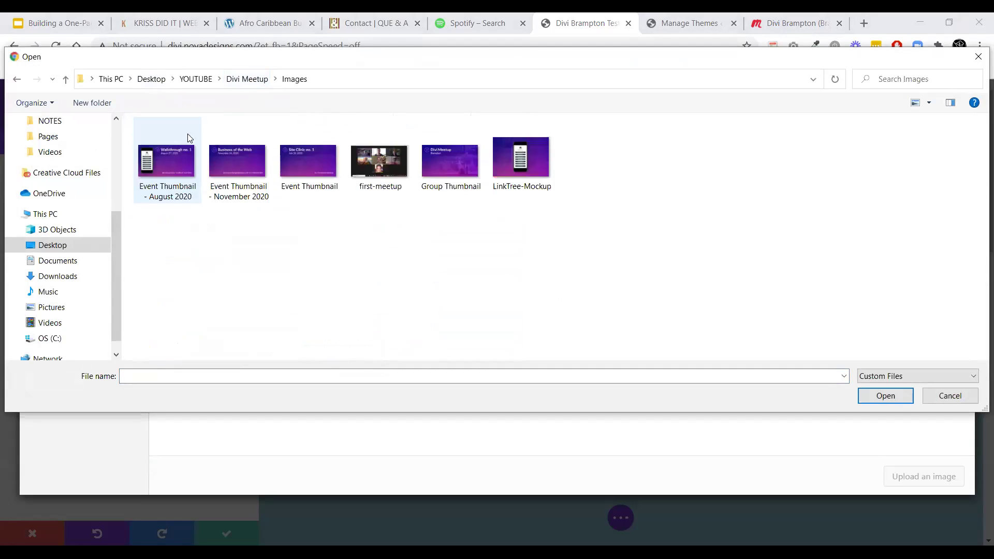
{"action": "left_click", "coordinate": [195, 78]}
{"action": "scroll", "coordinate": [199, 217], "scroll_direction": "down", "scroll_amount": 3}
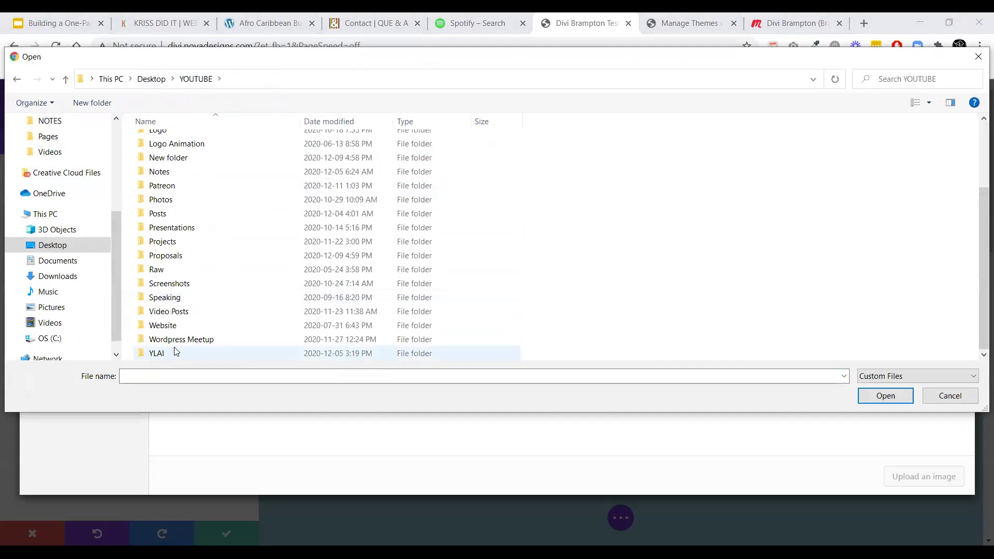
{"action": "double_click", "coordinate": [178, 324]}
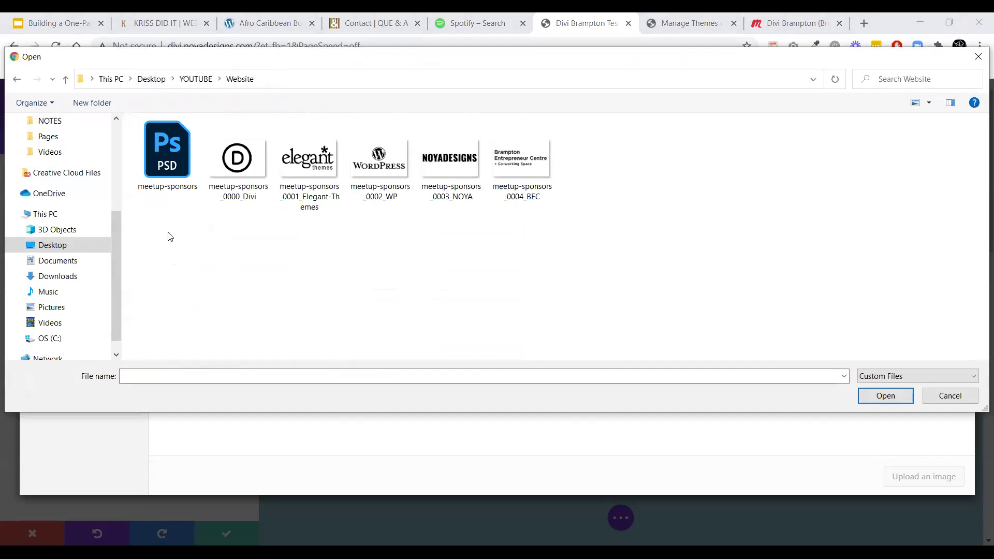
{"action": "double_click", "coordinate": [236, 165]}
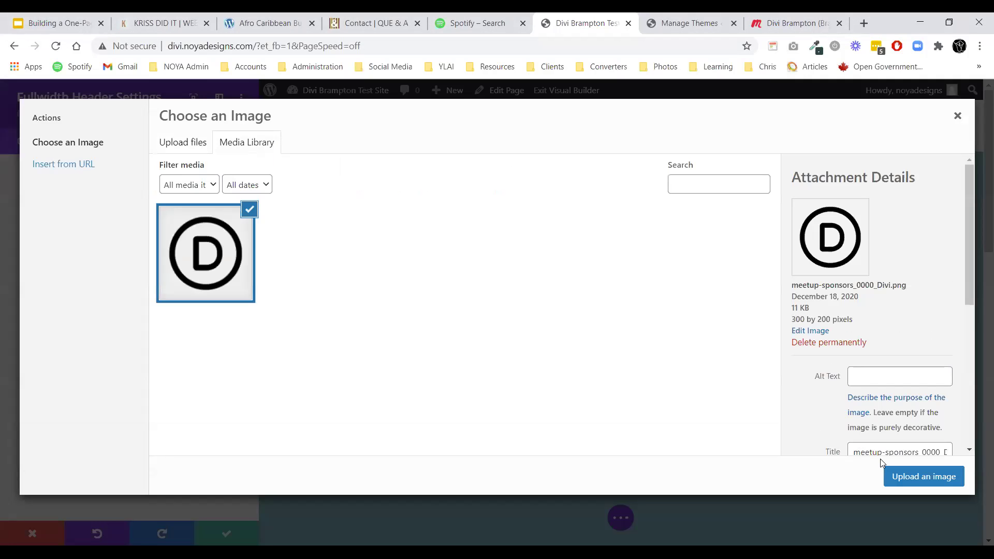
Move the Divi logo from the Logo Image slot to Header Image and collapse Images.
{"action": "left_click", "coordinate": [909, 476]}
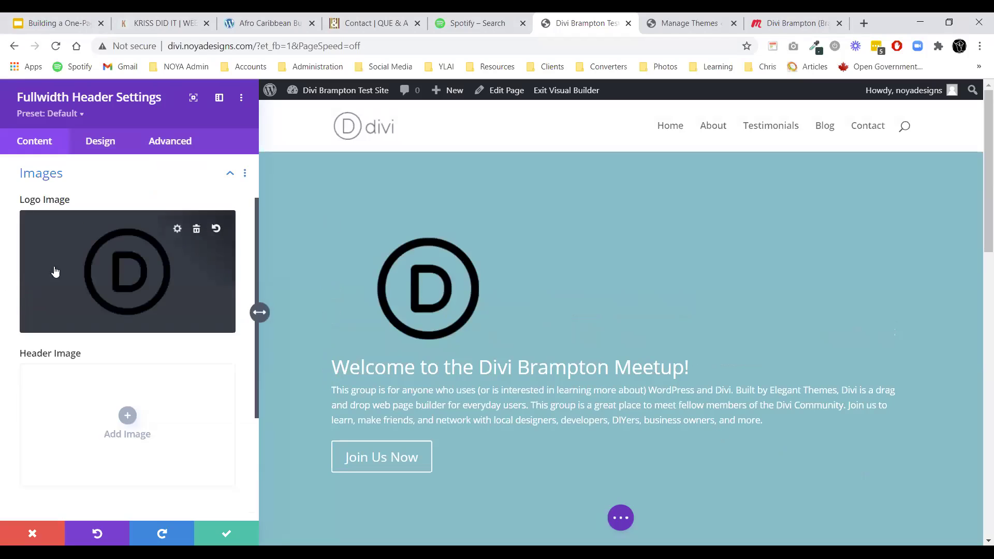
{"action": "left_click", "coordinate": [197, 229]}
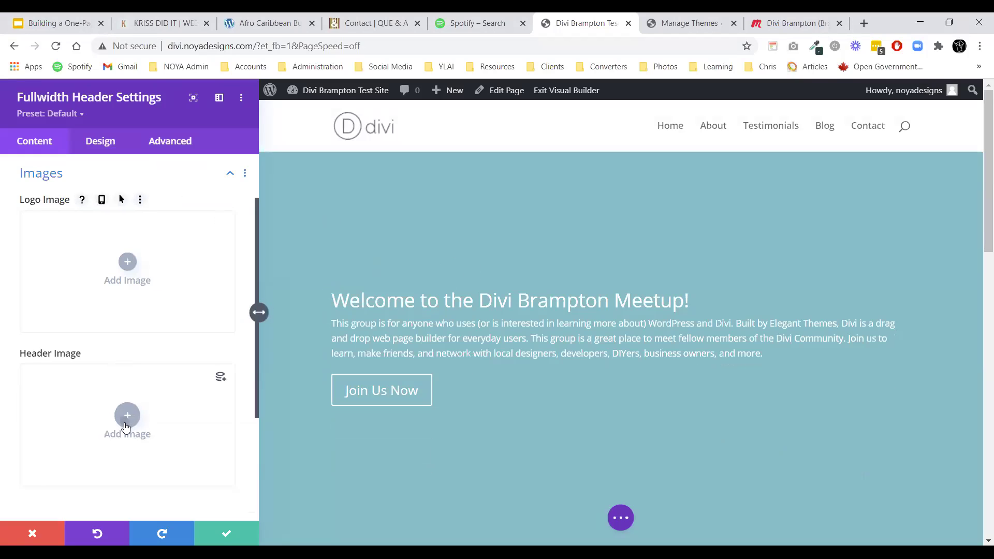
{"action": "left_click", "coordinate": [125, 427]}
{"action": "left_click", "coordinate": [207, 252]}
{"action": "left_click", "coordinate": [908, 479]}
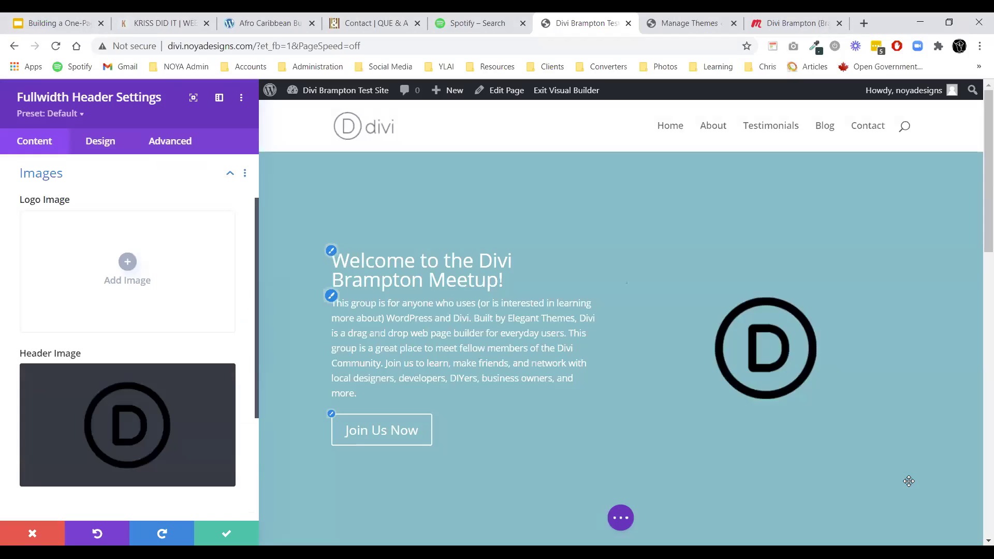
{"action": "left_click", "coordinate": [45, 175]}
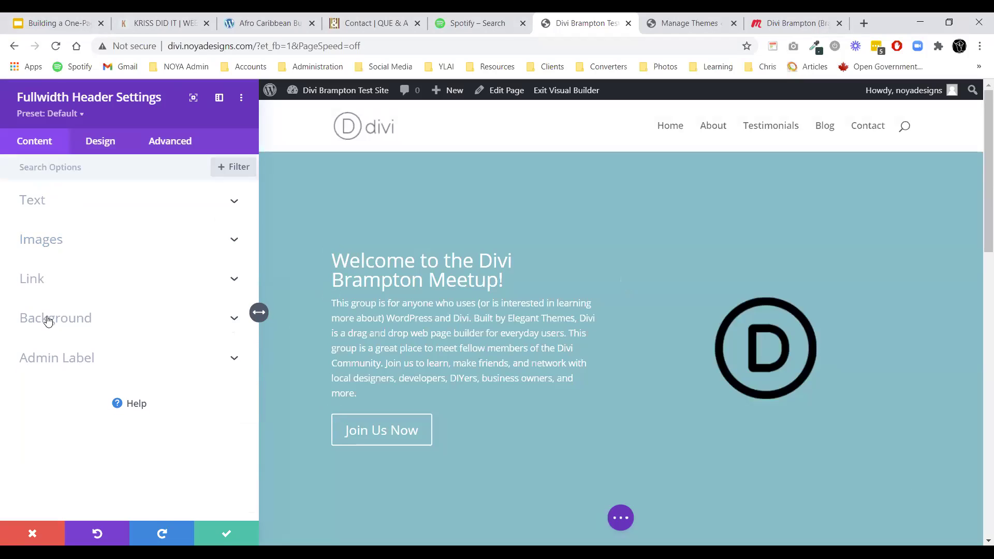
Open the header's Background > Image options to upload a new background image.
{"action": "left_click", "coordinate": [47, 320]}
{"action": "left_click", "coordinate": [154, 225]}
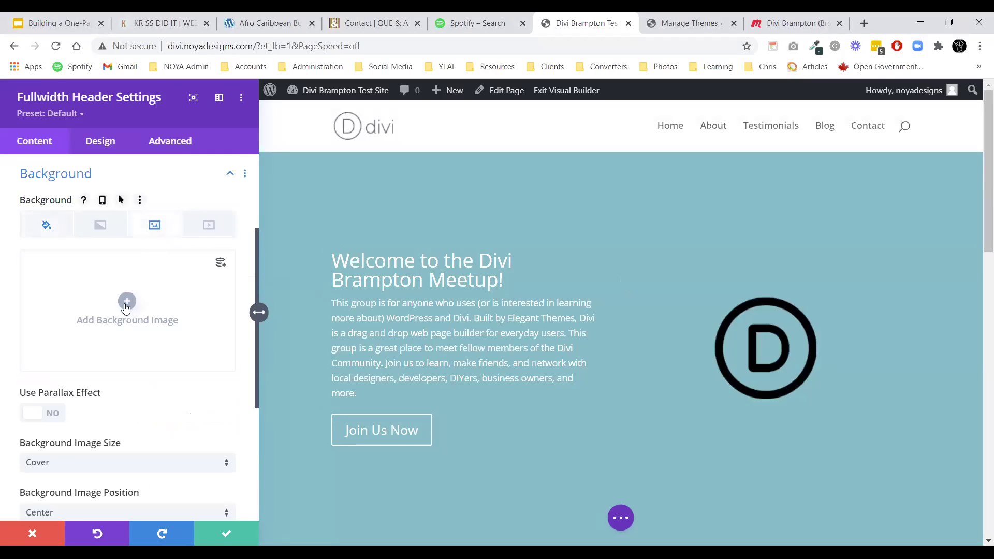
{"action": "left_click", "coordinate": [126, 308]}
{"action": "left_click", "coordinate": [182, 143]}
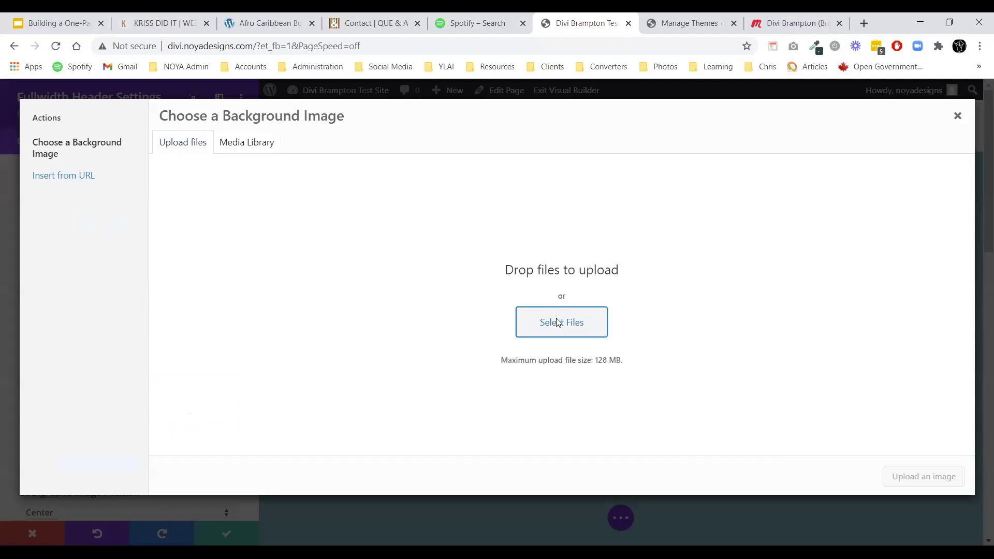
{"action": "left_click", "coordinate": [558, 322]}
Upload the BEC_Small_Biz_Month storefront photo from the Photos folder as the header background.
{"action": "left_click", "coordinate": [196, 79]}
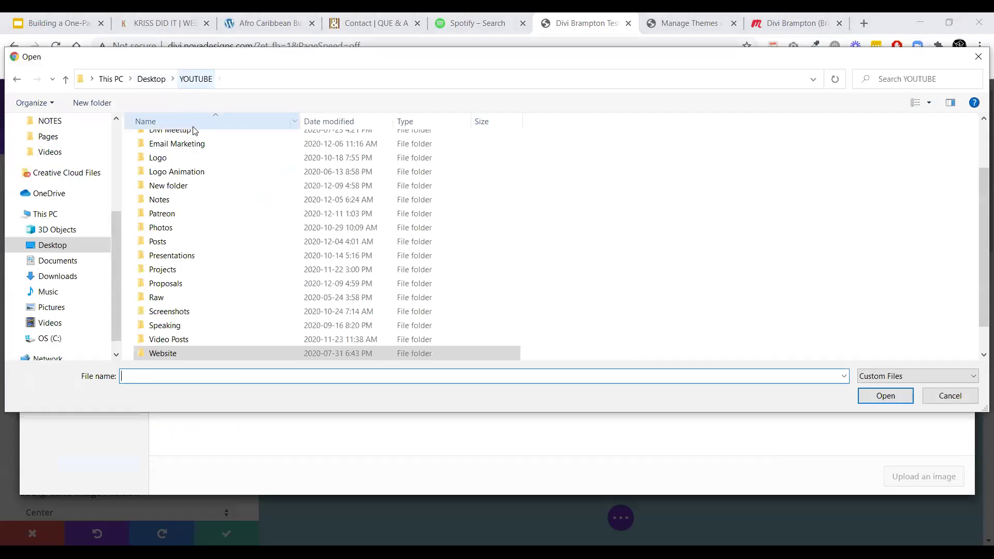
{"action": "double_click", "coordinate": [189, 355]}
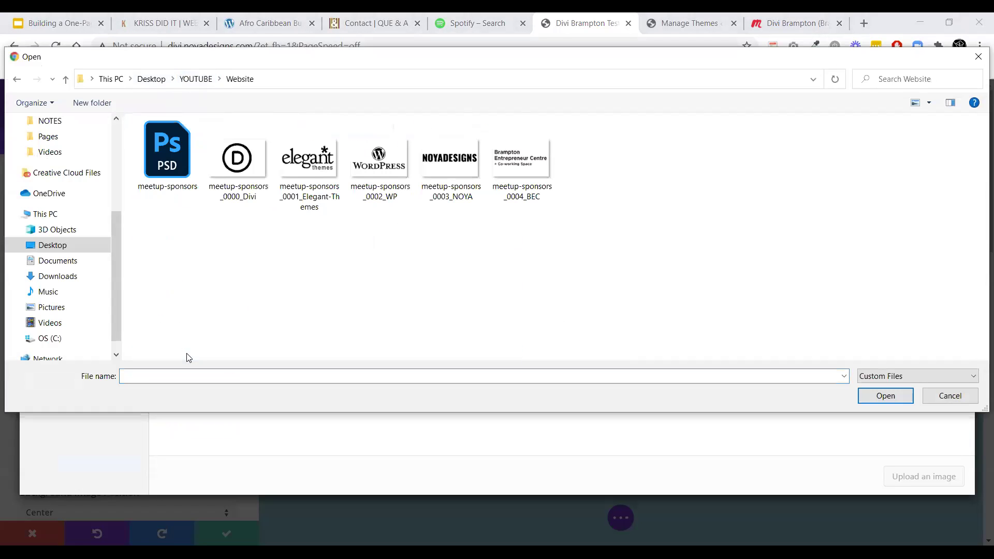
{"action": "left_click", "coordinate": [195, 78]}
{"action": "double_click", "coordinate": [167, 197]}
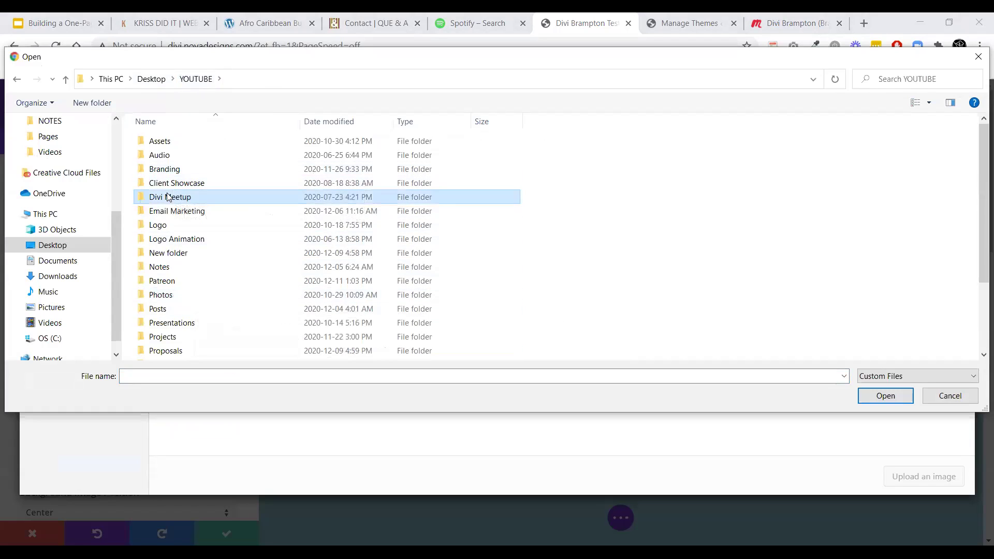
{"action": "double_click", "coordinate": [161, 146]}
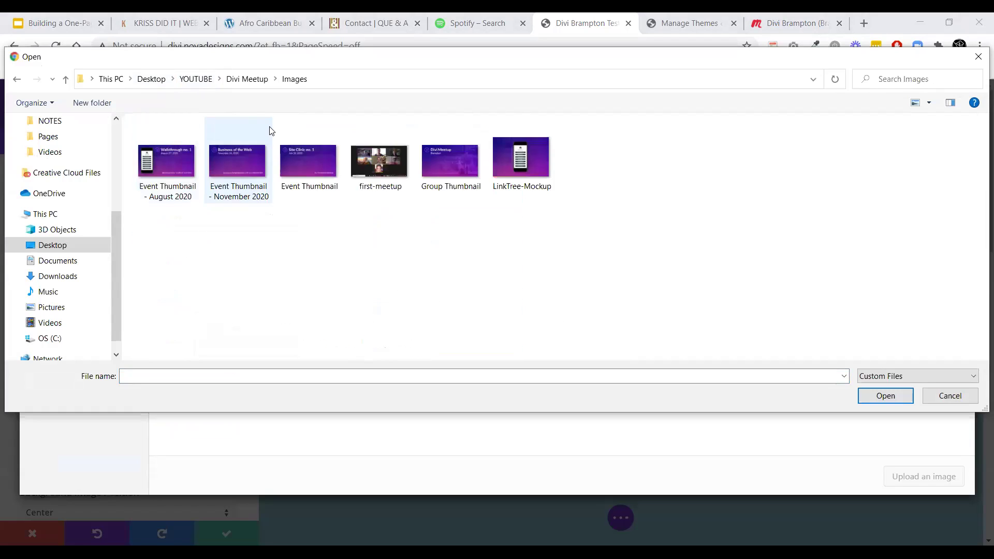
{"action": "left_click", "coordinate": [246, 78]}
{"action": "left_click", "coordinate": [153, 174]}
{"action": "double_click", "coordinate": [154, 176]}
{"action": "left_click", "coordinate": [160, 166]}
{"action": "double_click", "coordinate": [160, 166]}
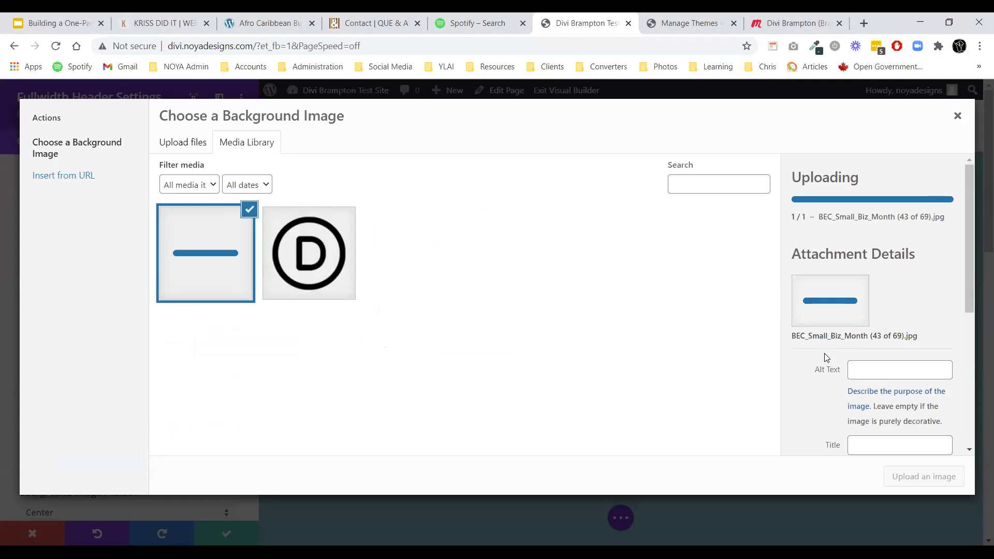
{"action": "scroll", "coordinate": [875, 311], "scroll_direction": "down", "scroll_amount": 5}
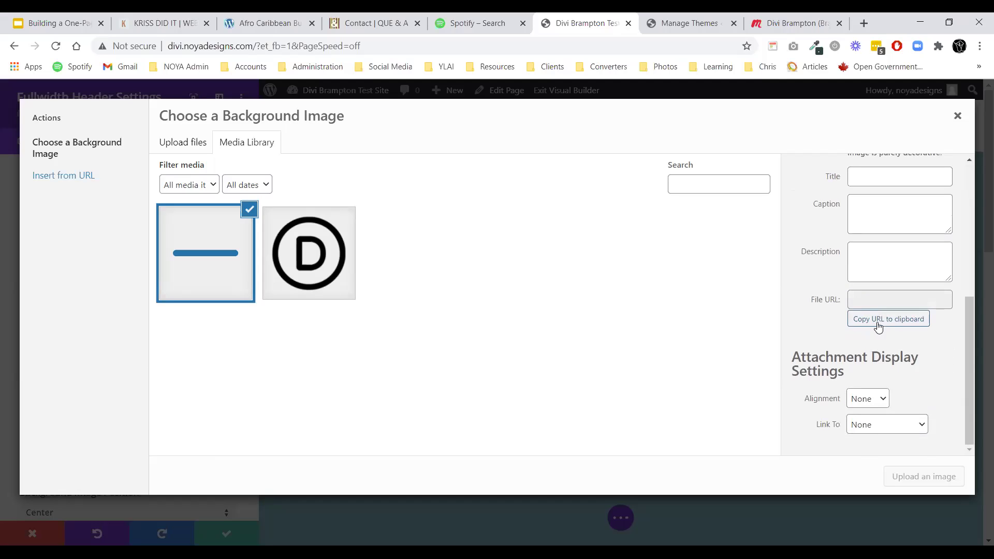
{"action": "scroll", "coordinate": [815, 363], "scroll_direction": "up", "scroll_amount": 5}
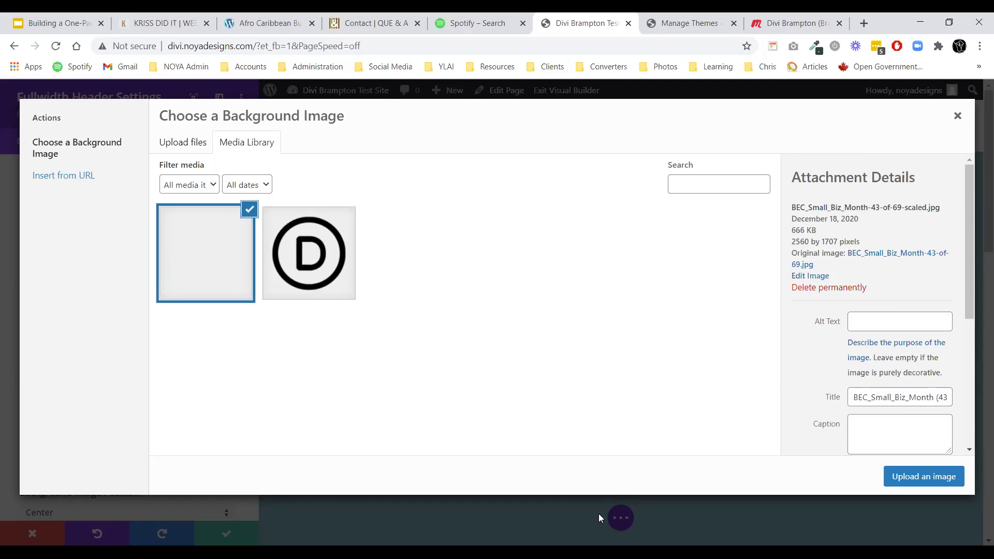
{"action": "left_click", "coordinate": [938, 481]}
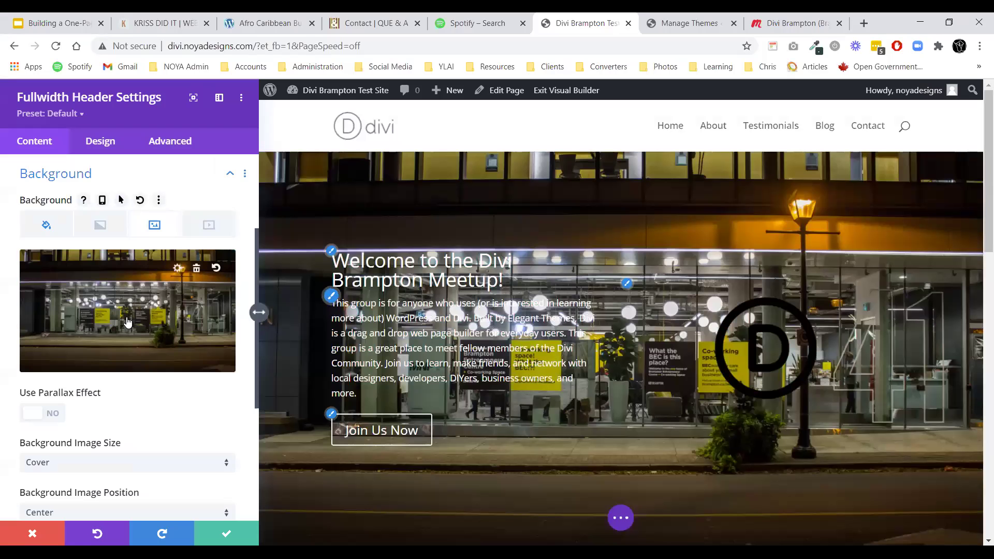
Try white, black and light grey overlay colours, then clear the header's Background Overlay Color.
{"action": "scroll", "coordinate": [73, 266], "scroll_direction": "up", "scroll_amount": 3}
{"action": "left_click", "coordinate": [72, 326]}
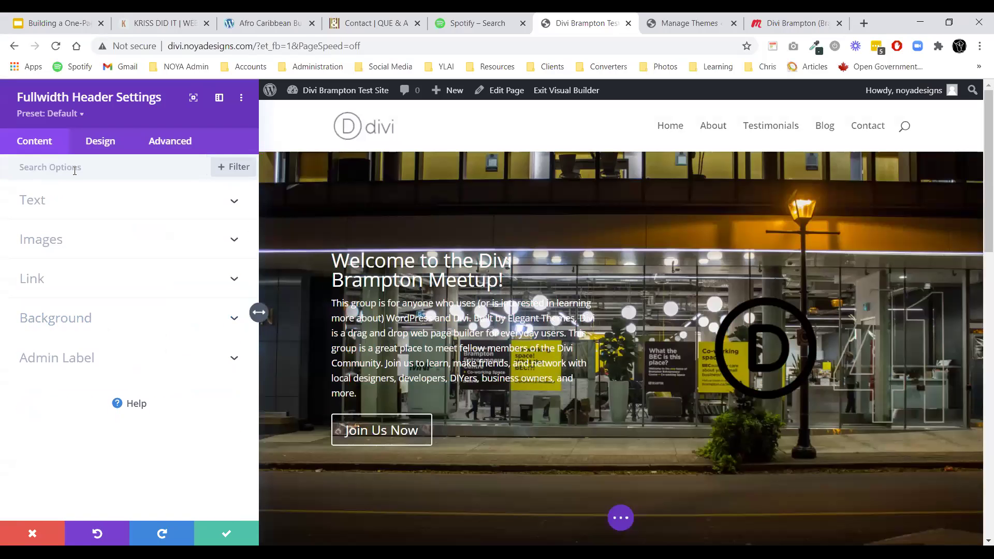
{"action": "left_click", "coordinate": [96, 145]}
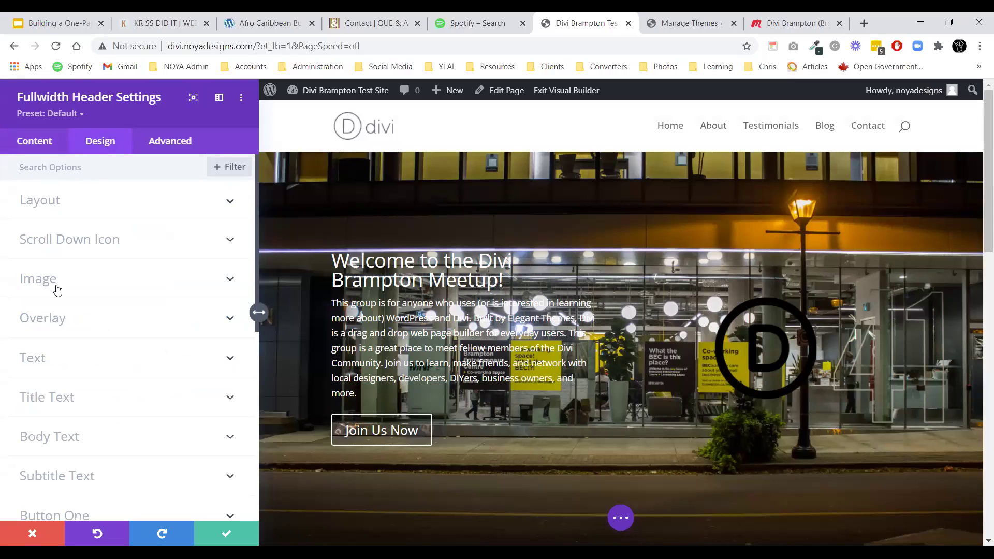
{"action": "left_click", "coordinate": [61, 318]}
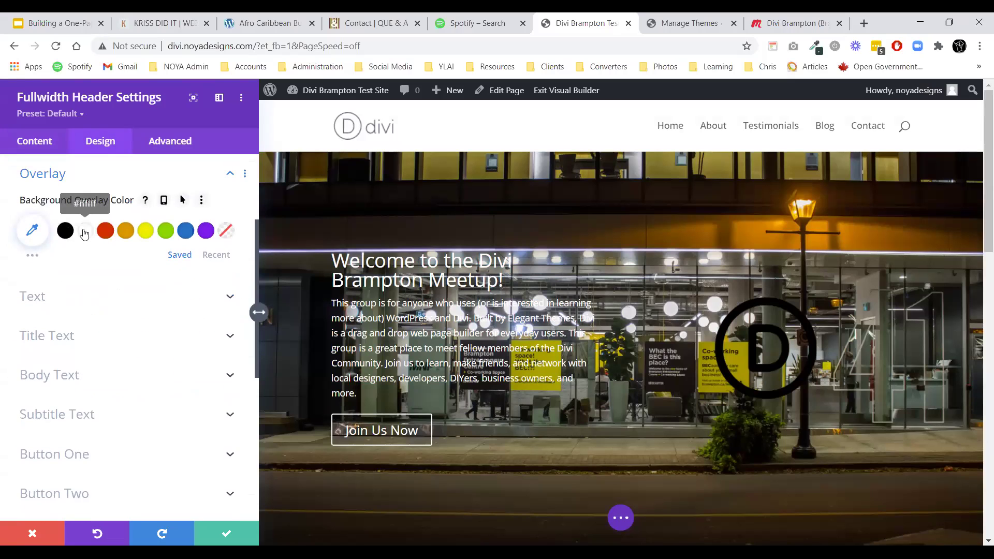
{"action": "left_click", "coordinate": [84, 231]}
{"action": "left_click", "coordinate": [65, 231]}
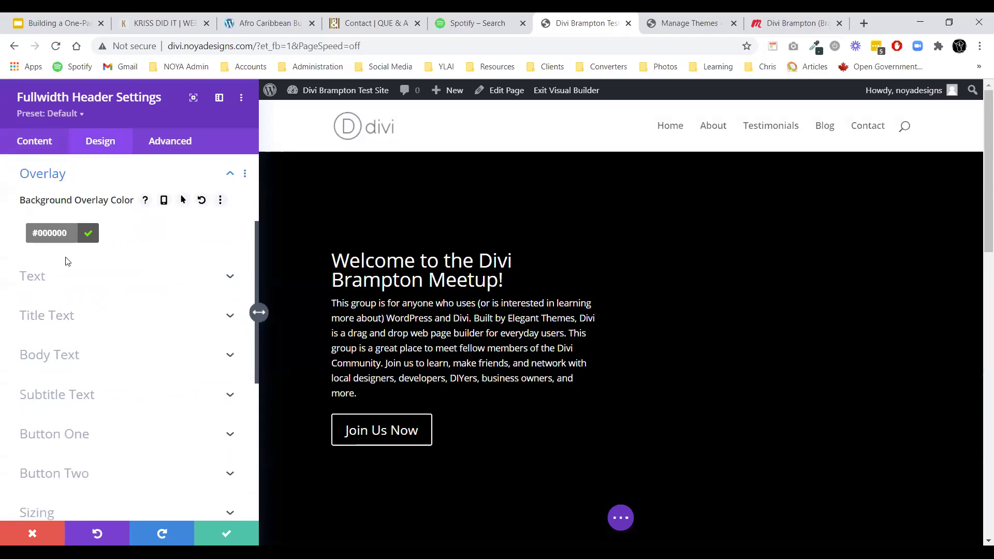
{"action": "left_click", "coordinate": [54, 229]}
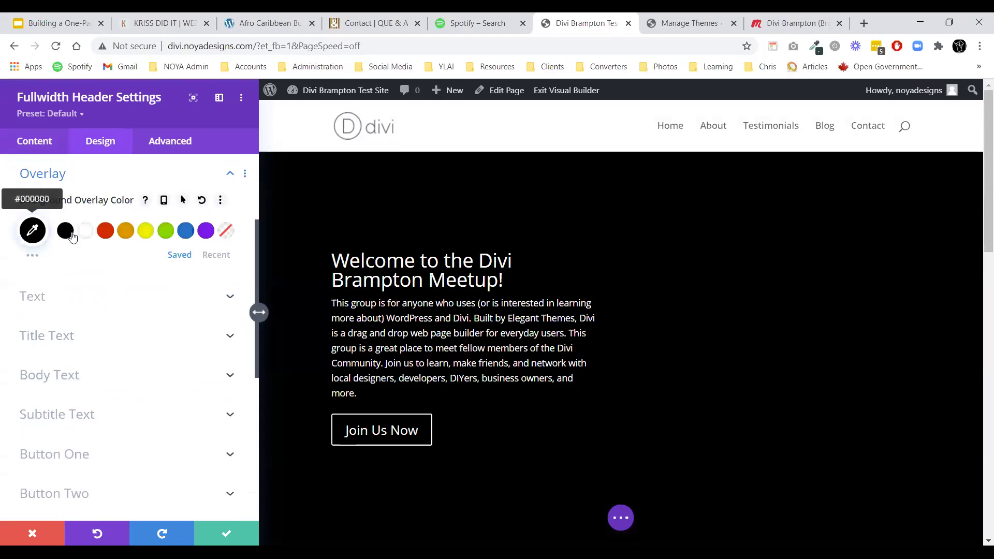
{"action": "left_click", "coordinate": [31, 234]}
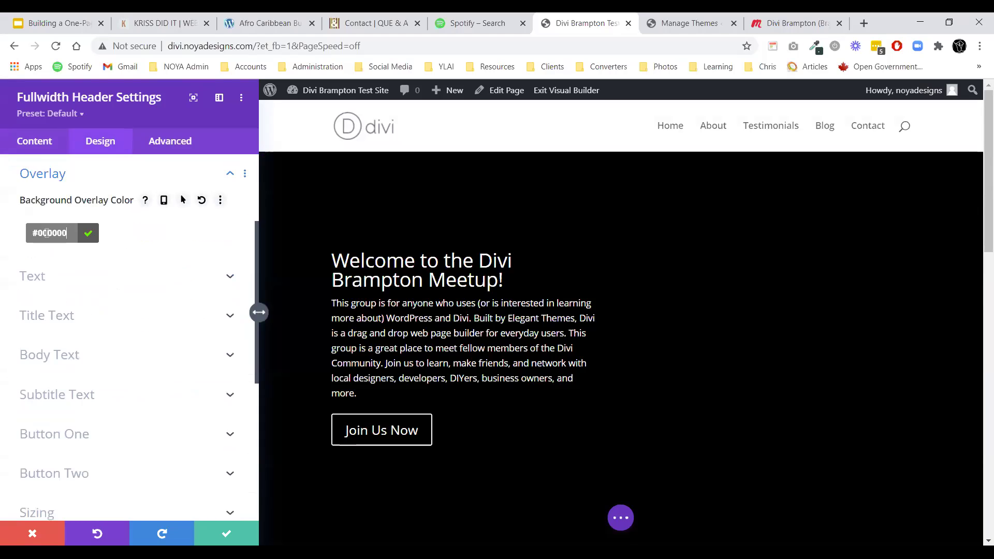
{"action": "left_click", "coordinate": [129, 239]}
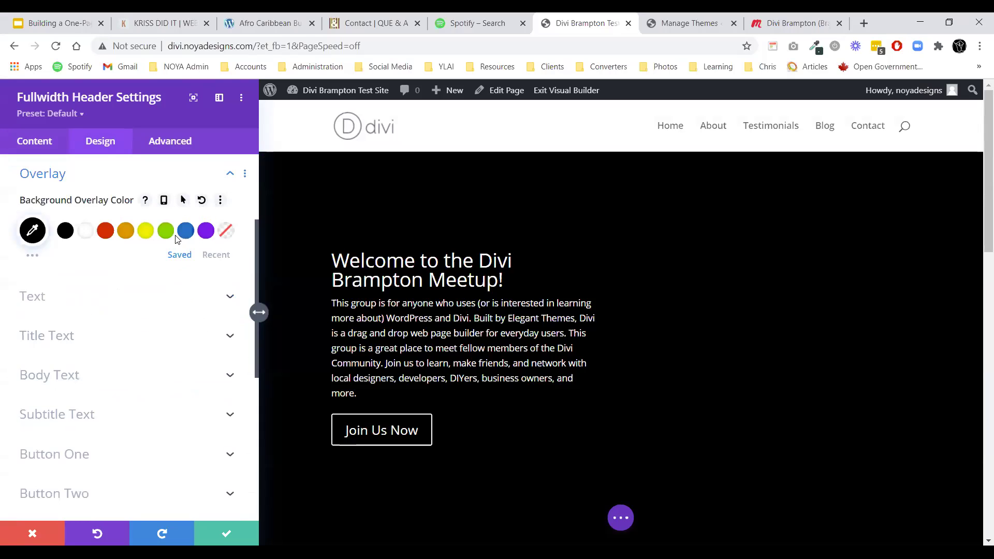
{"action": "left_click", "coordinate": [33, 256]}
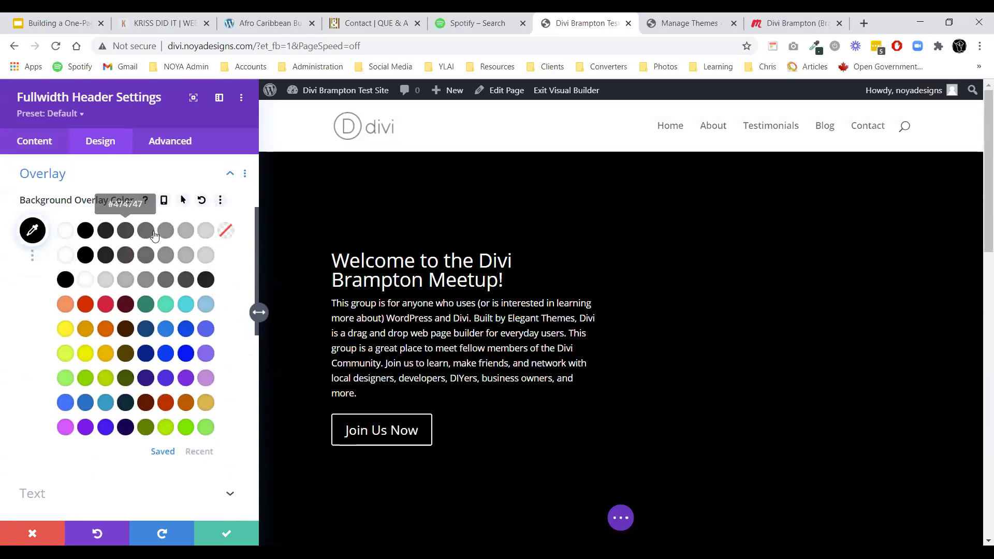
{"action": "left_click", "coordinate": [207, 232]}
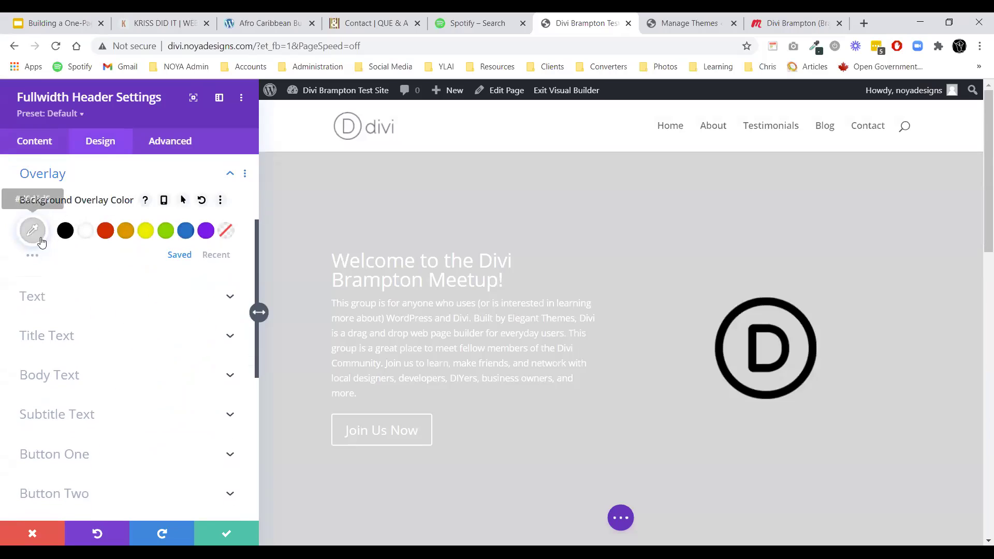
{"action": "left_click", "coordinate": [201, 200]}
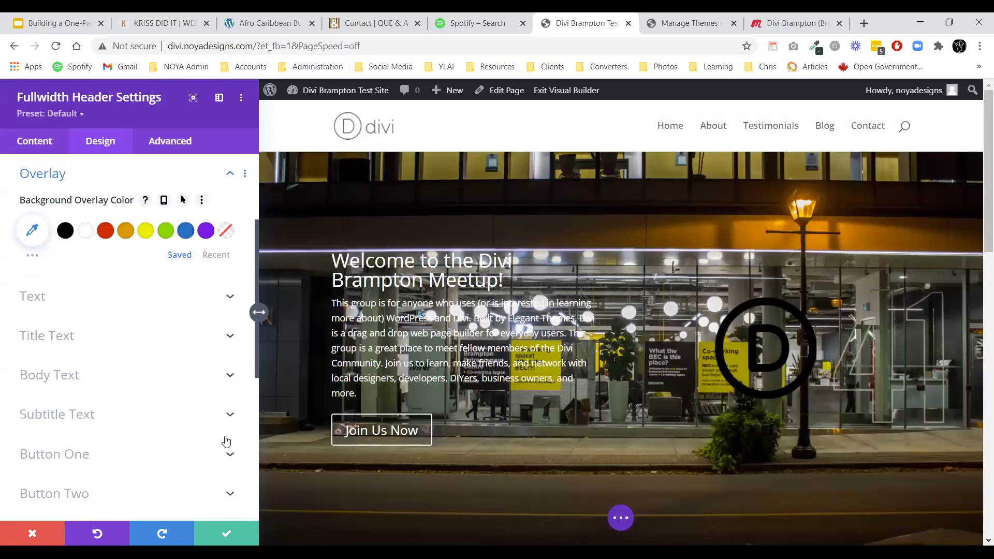
Review the header's Layout, Scroll Down Icon and Image design options.
{"action": "scroll", "coordinate": [67, 252], "scroll_direction": "up", "scroll_amount": 2}
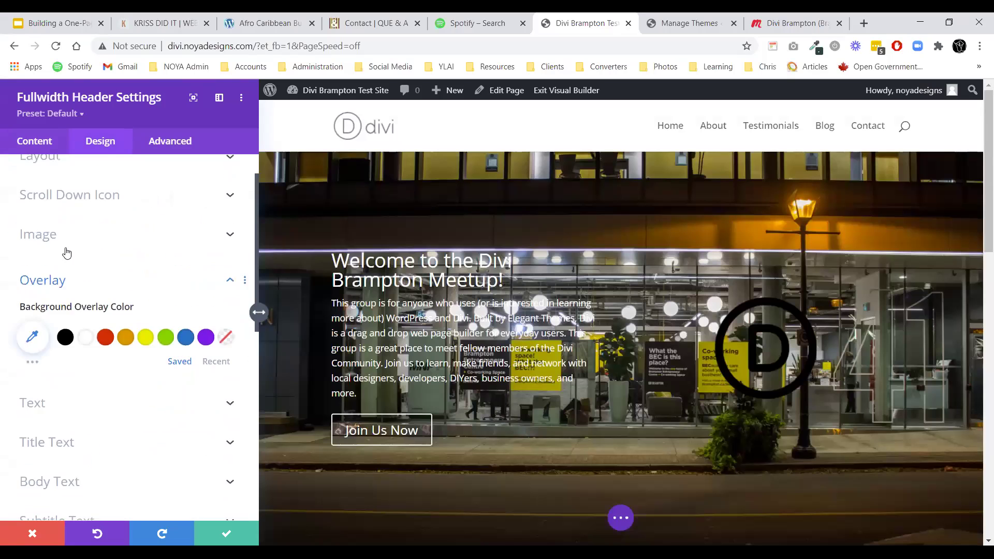
{"action": "scroll", "coordinate": [67, 259], "scroll_direction": "up", "scroll_amount": 1}
{"action": "left_click", "coordinate": [67, 322]}
{"action": "left_click", "coordinate": [59, 200]}
{"action": "left_click", "coordinate": [59, 200]}
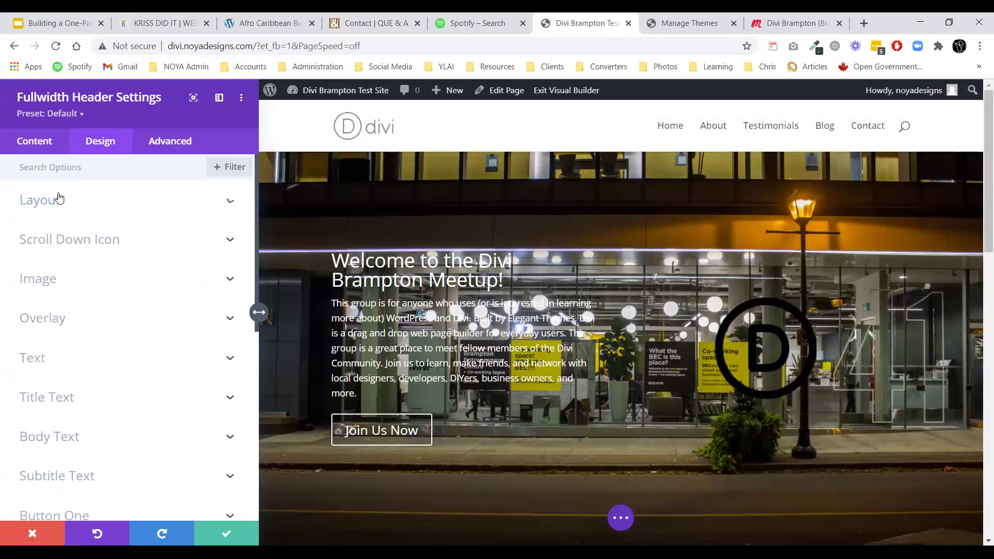
{"action": "left_click", "coordinate": [57, 247]}
{"action": "left_click", "coordinate": [56, 189]}
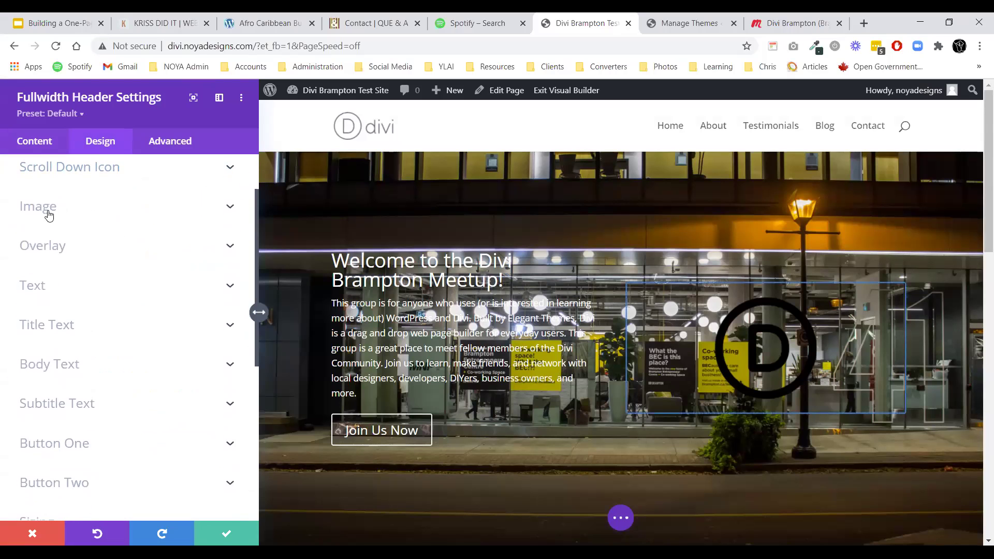
{"action": "left_click", "coordinate": [48, 215]}
{"action": "left_click", "coordinate": [45, 186]}
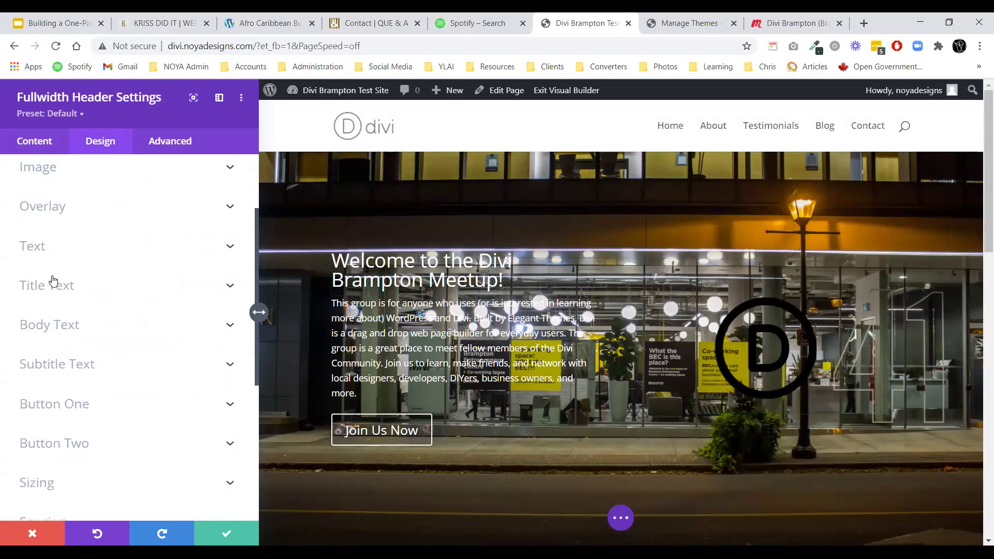
{"action": "scroll", "coordinate": [95, 317], "scroll_direction": "down", "scroll_amount": 5}
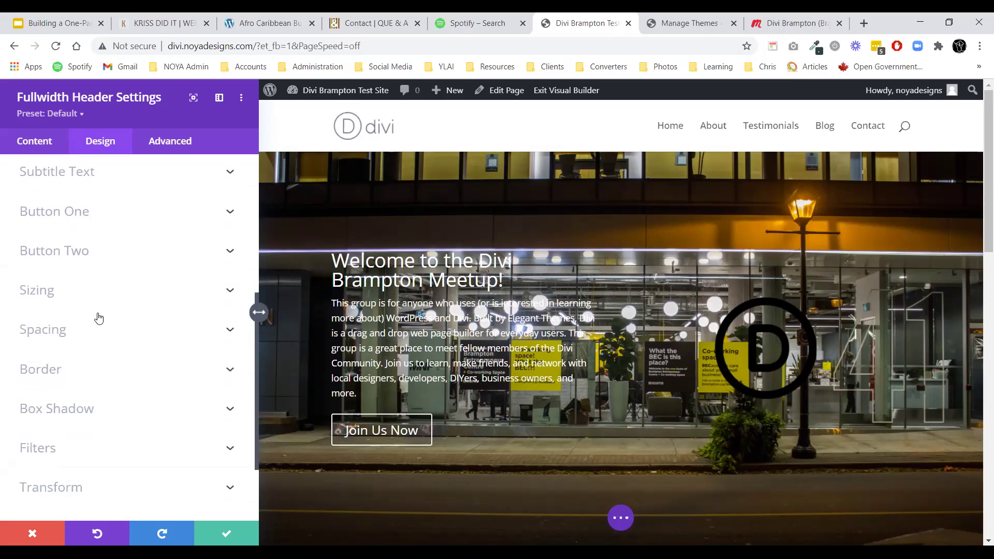
{"action": "scroll", "coordinate": [95, 324], "scroll_direction": "up", "scroll_amount": 3}
{"action": "scroll", "coordinate": [62, 310], "scroll_direction": "up", "scroll_amount": 3}
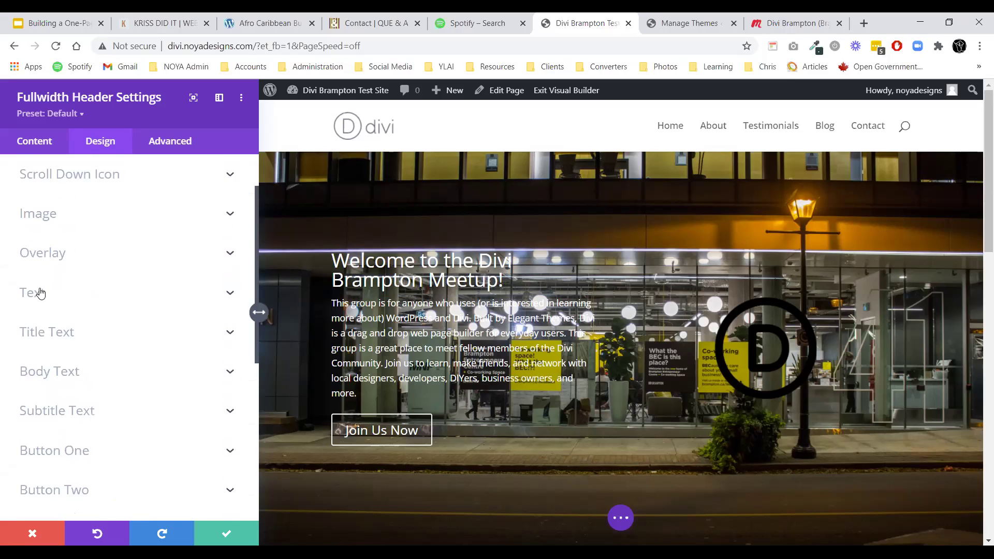
Set the hero title font to Abel at 45px and save the header.
{"action": "left_click", "coordinate": [66, 331]}
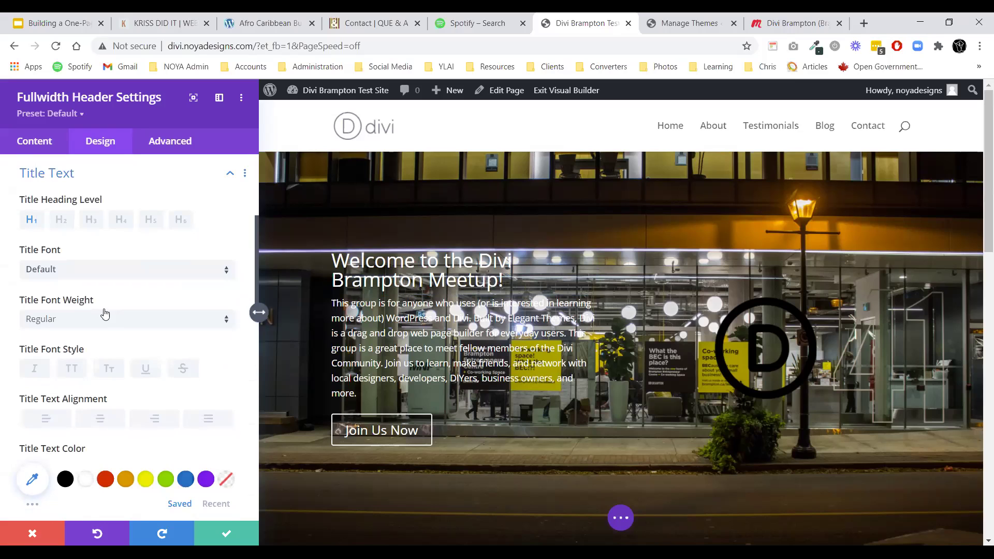
{"action": "left_click", "coordinate": [54, 271]}
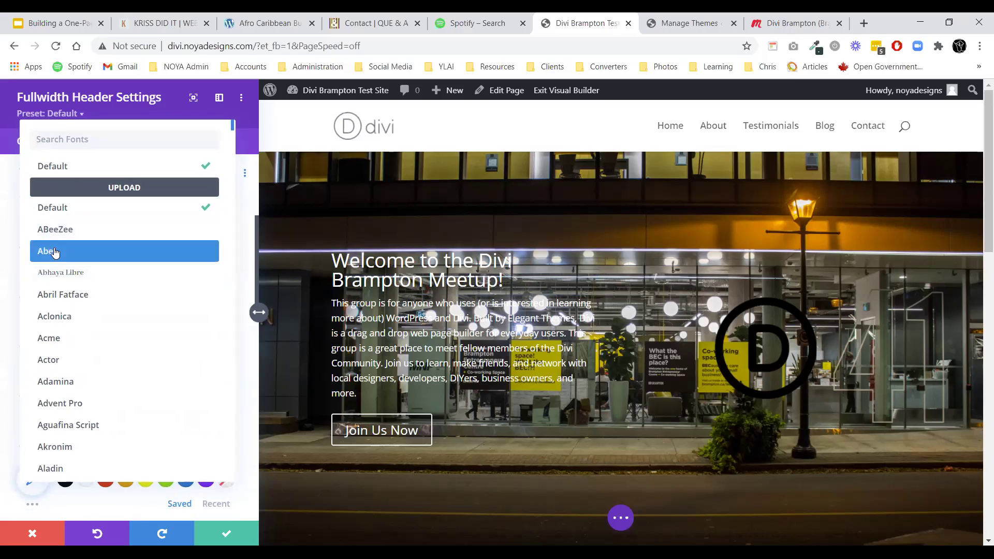
{"action": "left_click", "coordinate": [49, 252]}
{"action": "scroll", "coordinate": [83, 351], "scroll_direction": "down", "scroll_amount": 1}
{"action": "scroll", "coordinate": [82, 352], "scroll_direction": "down", "scroll_amount": 3}
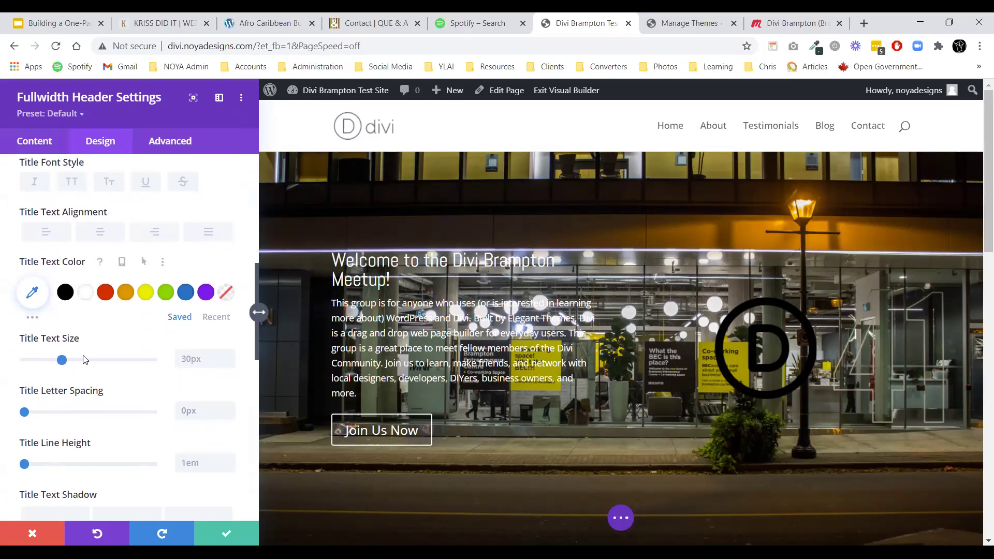
{"action": "left_click_drag", "start_coordinate": [67, 355], "coordinate": [106, 357]}
{"action": "scroll", "coordinate": [221, 398], "scroll_direction": "down", "scroll_amount": 1}
{"action": "scroll", "coordinate": [111, 384], "scroll_direction": "up", "scroll_amount": 2}
{"action": "left_click", "coordinate": [239, 539]}
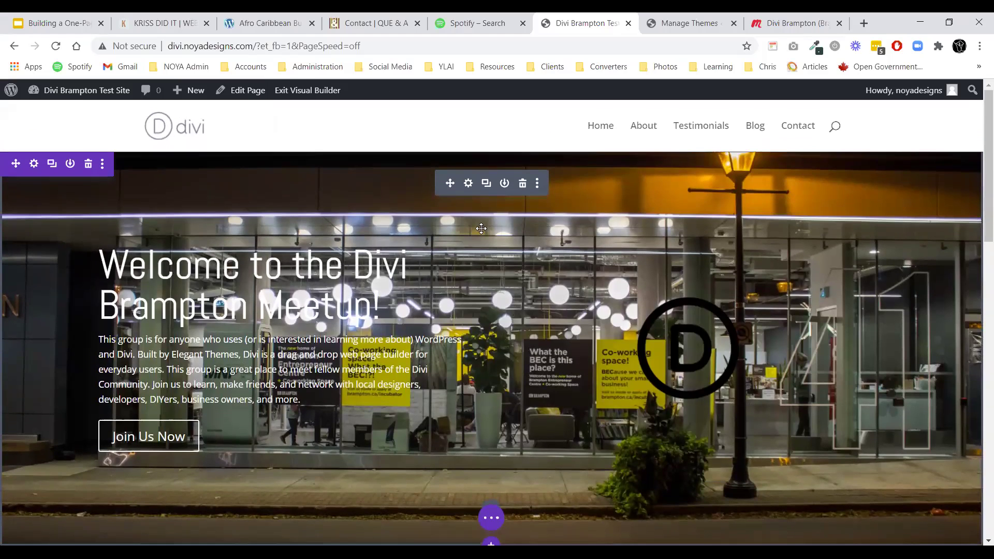
Add a background gradient to the Fullwidth Header in Content > Background.
{"action": "left_click", "coordinate": [467, 185]}
{"action": "left_click", "coordinate": [33, 195]}
{"action": "left_click", "coordinate": [60, 310]}
{"action": "scroll", "coordinate": [61, 324], "scroll_direction": "down", "scroll_amount": 3}
{"action": "left_click", "coordinate": [100, 248]}
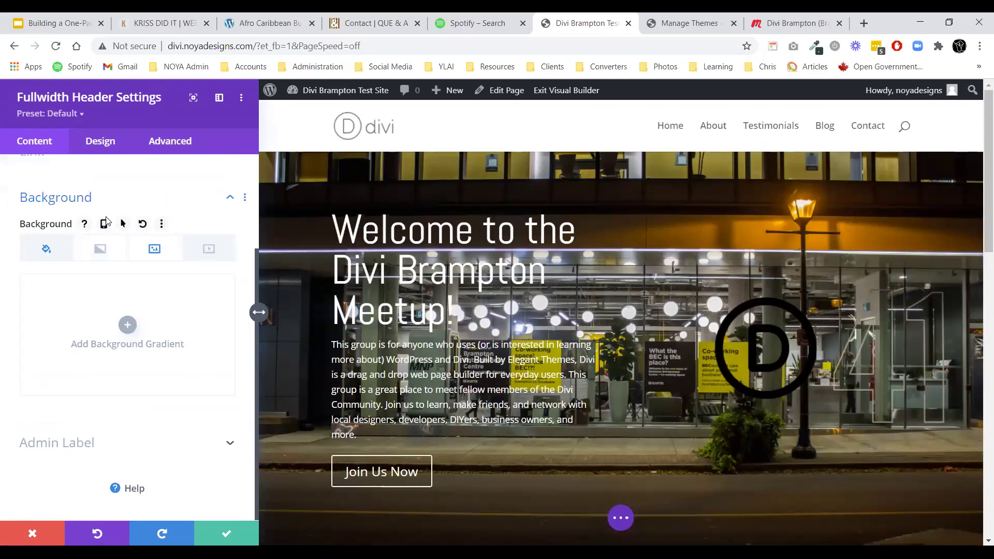
{"action": "left_click", "coordinate": [128, 326]}
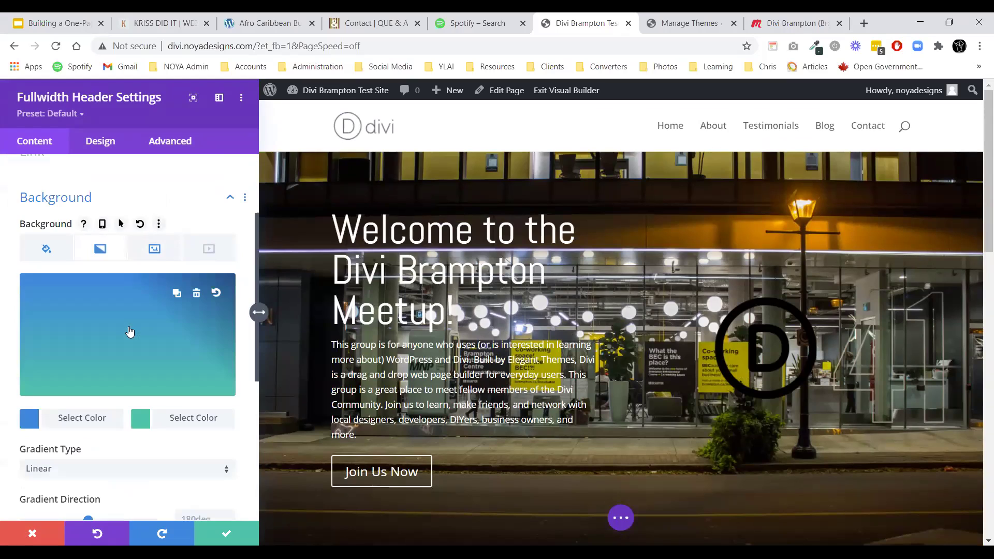
Make both gradient colours translucent black (0.65 opacity), place it above the image, and save.
{"action": "left_click", "coordinate": [86, 417]}
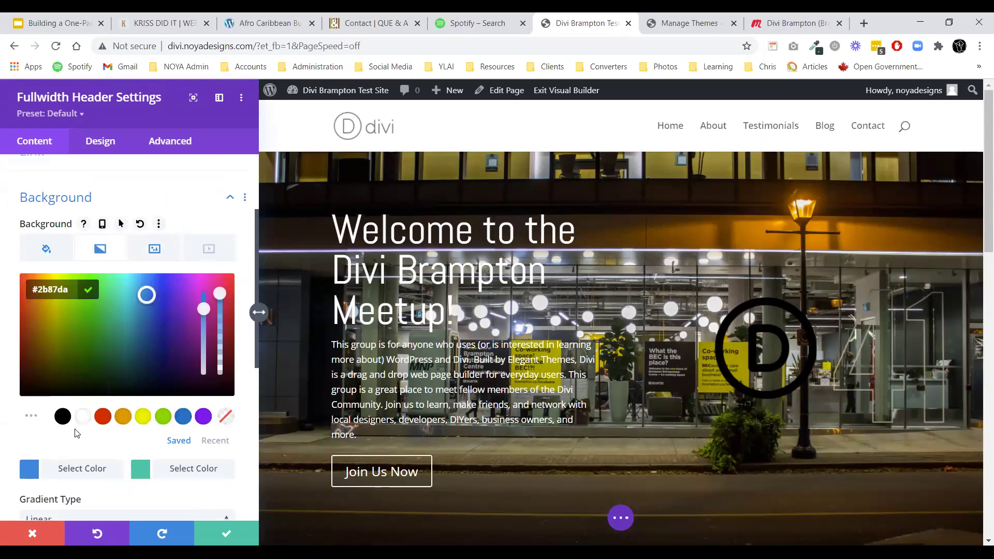
{"action": "left_click", "coordinate": [63, 414]}
{"action": "left_click_drag", "start_coordinate": [221, 297], "coordinate": [217, 327]}
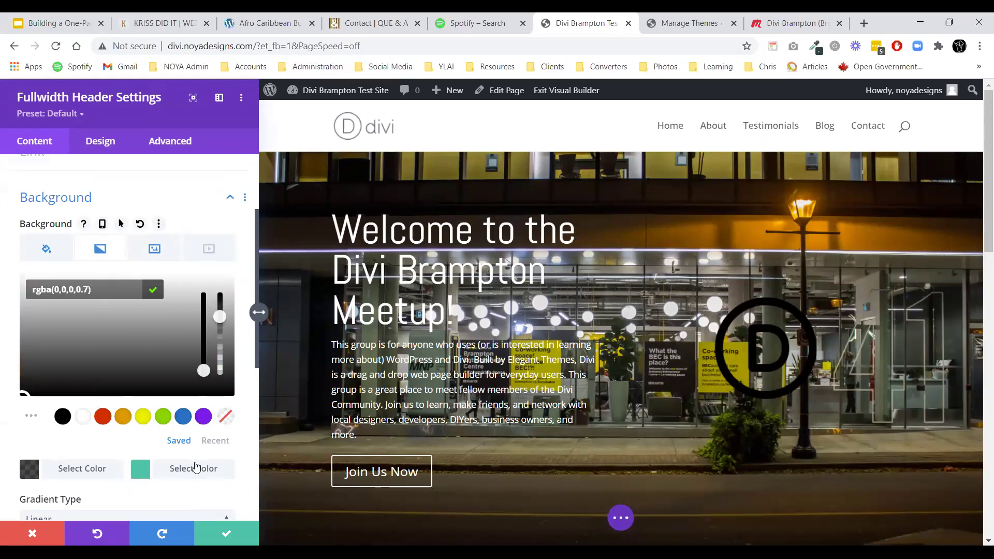
{"action": "left_click", "coordinate": [196, 468]}
{"action": "left_click", "coordinate": [63, 416]}
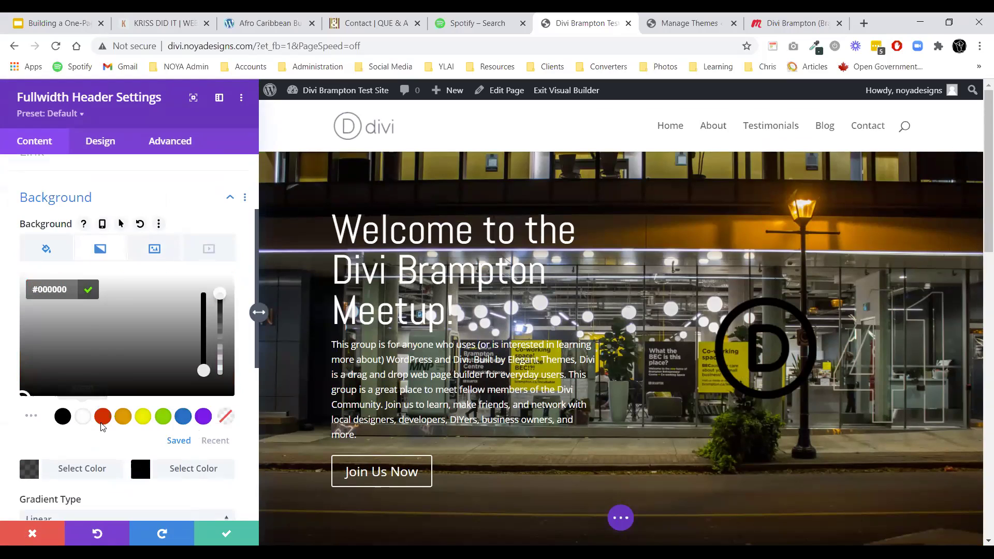
{"action": "left_click_drag", "start_coordinate": [220, 295], "coordinate": [221, 334]}
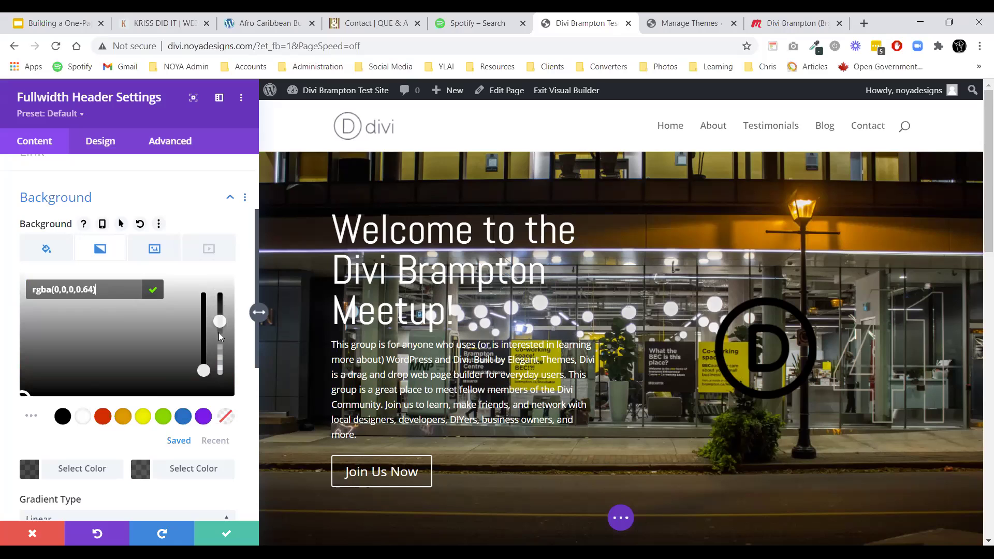
{"action": "left_click_drag", "start_coordinate": [219, 334], "coordinate": [219, 332]}
{"action": "scroll", "coordinate": [196, 324], "scroll_direction": "down", "scroll_amount": 6}
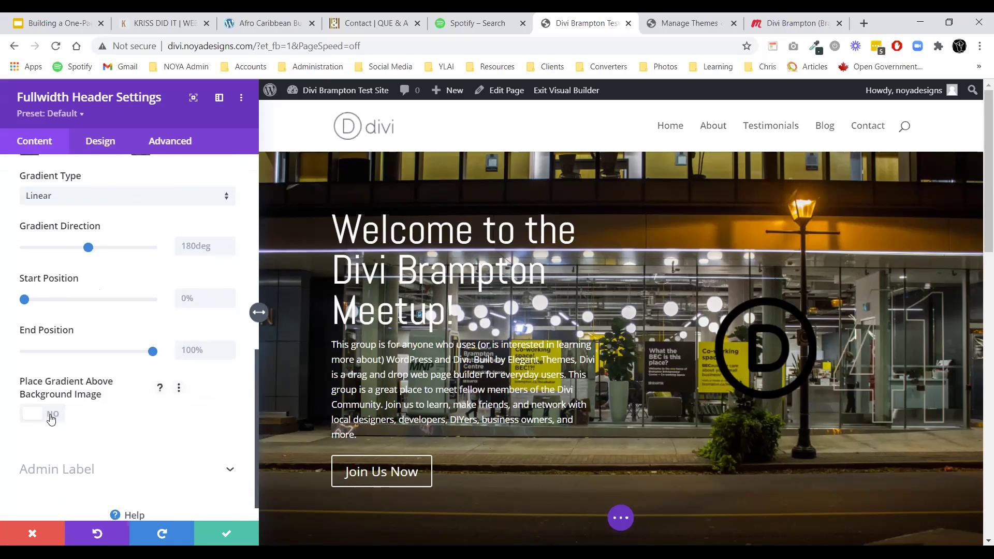
{"action": "left_click", "coordinate": [52, 414]}
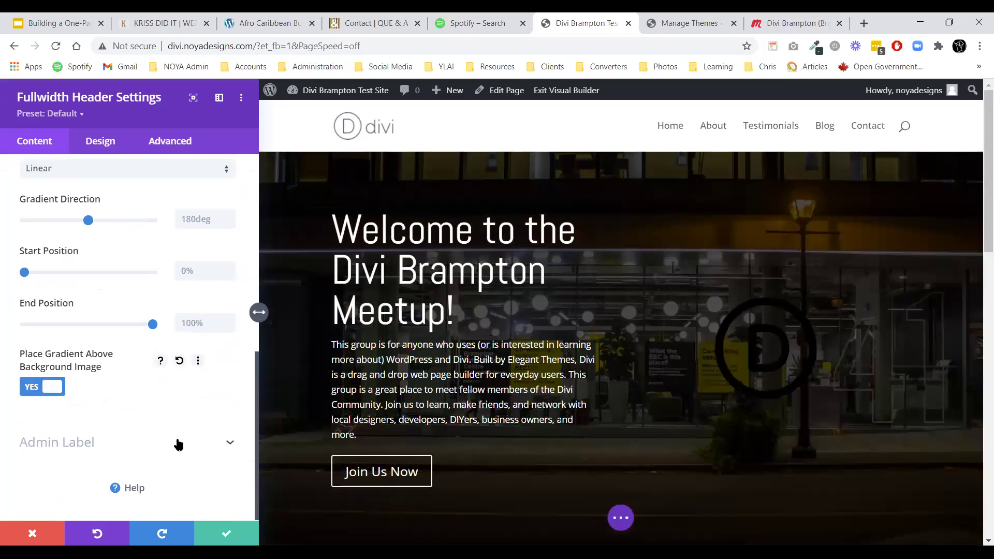
{"action": "left_click", "coordinate": [226, 537]}
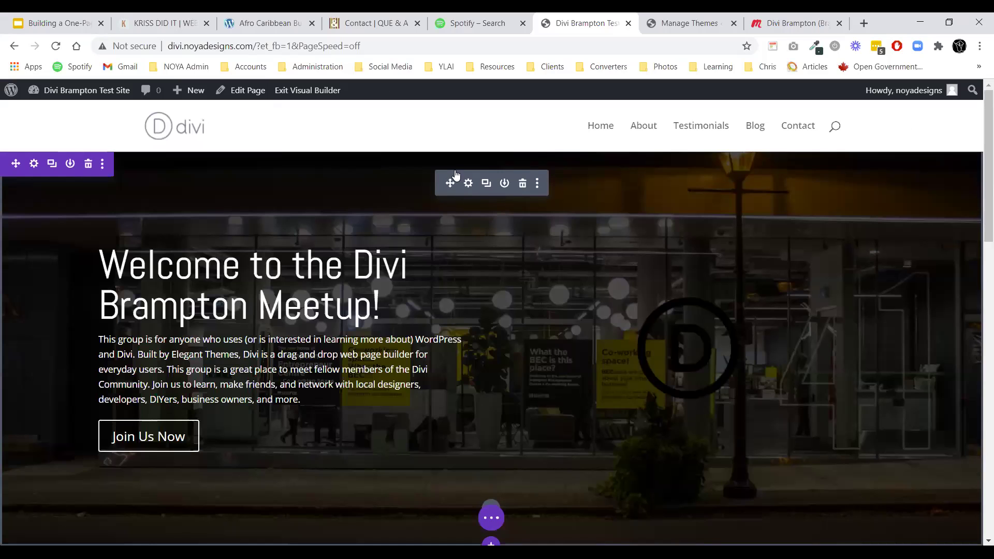
Set the header's Image Invert filter to 100% so the D logo turns white, and save.
{"action": "left_click", "coordinate": [468, 183]}
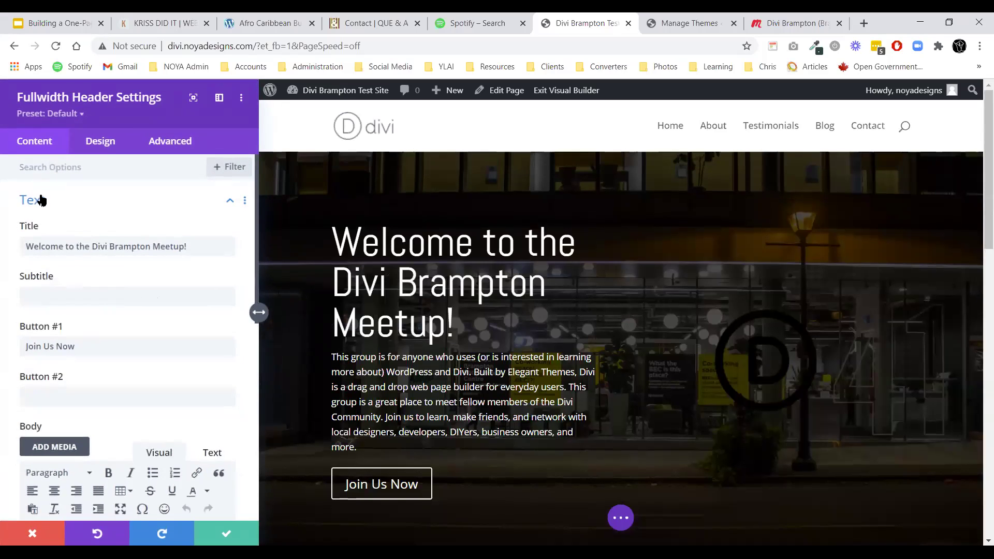
{"action": "left_click", "coordinate": [100, 141]}
{"action": "scroll", "coordinate": [115, 336], "scroll_direction": "down", "scroll_amount": 3}
{"action": "scroll", "coordinate": [109, 337], "scroll_direction": "down", "scroll_amount": 4}
{"action": "scroll", "coordinate": [78, 315], "scroll_direction": "up", "scroll_amount": 4}
{"action": "scroll", "coordinate": [110, 337], "scroll_direction": "down", "scroll_amount": 6}
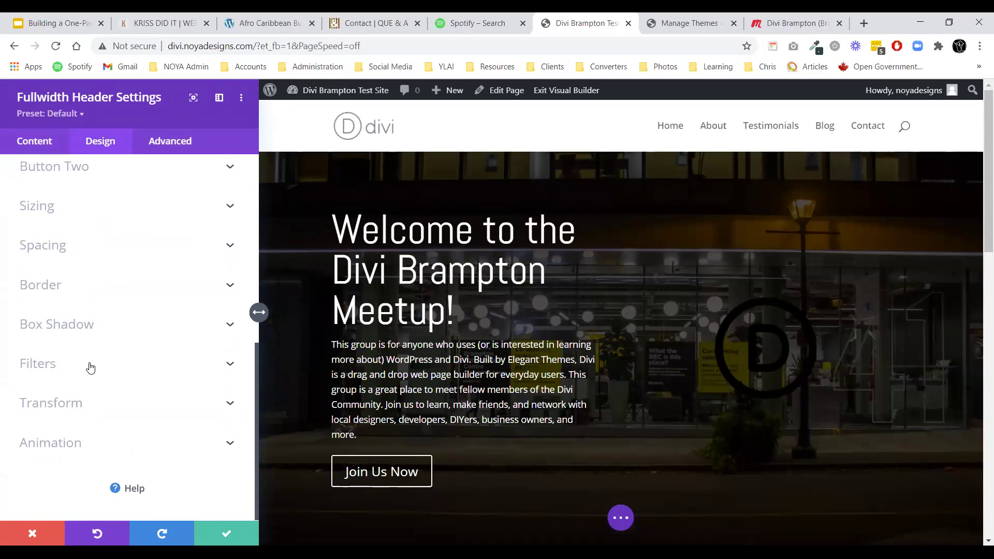
{"action": "left_click", "coordinate": [89, 366]}
{"action": "left_click", "coordinate": [29, 174]}
{"action": "scroll", "coordinate": [93, 285], "scroll_direction": "up", "scroll_amount": 10}
{"action": "left_click", "coordinate": [93, 279]}
{"action": "scroll", "coordinate": [125, 283], "scroll_direction": "down", "scroll_amount": 5}
{"action": "scroll", "coordinate": [123, 282], "scroll_direction": "down", "scroll_amount": 9}
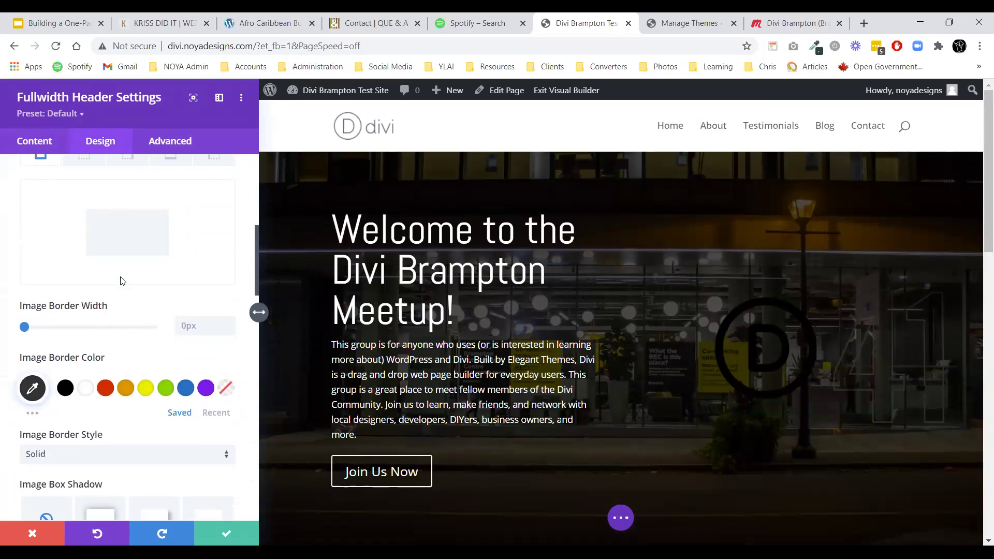
{"action": "scroll", "coordinate": [121, 280], "scroll_direction": "down", "scroll_amount": 1}
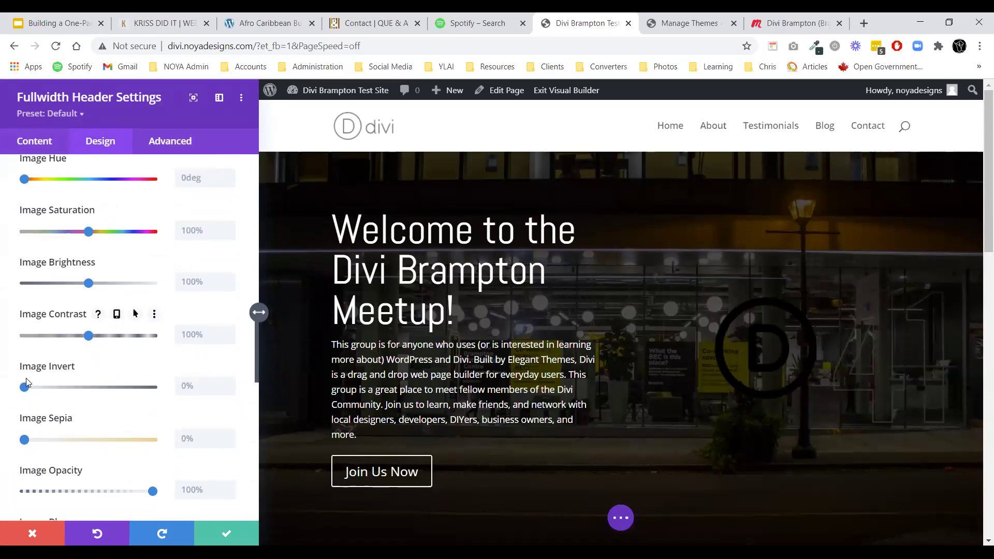
{"action": "left_click_drag", "start_coordinate": [26, 383], "coordinate": [182, 410]}
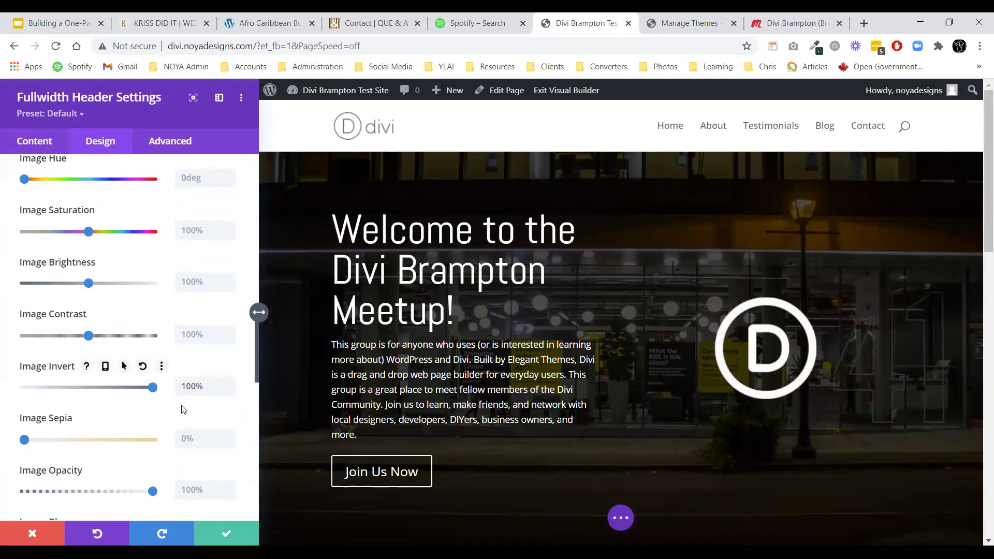
{"action": "left_click", "coordinate": [233, 533]}
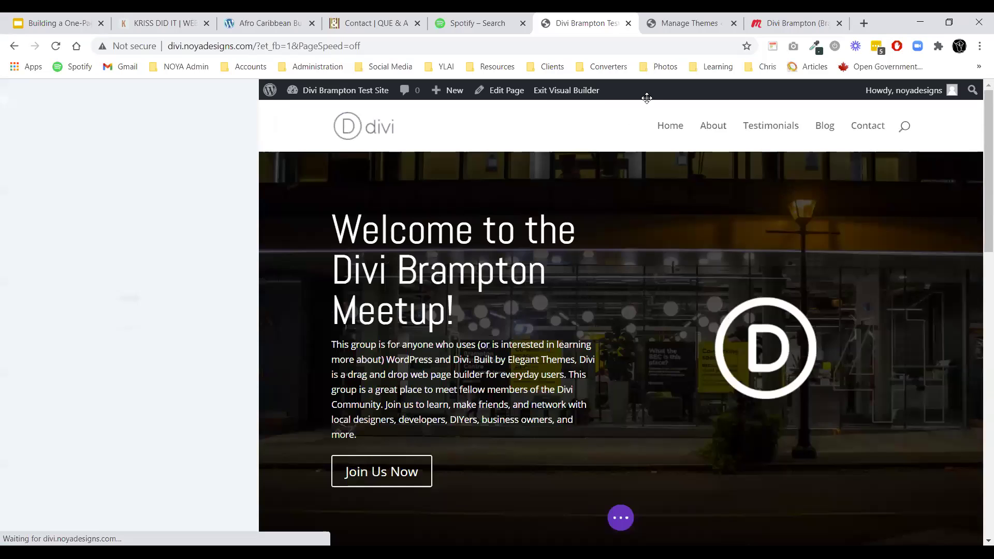
Copy the meetup page's URL and paste it as the Join Us Now button's Button #1 link.
{"action": "left_click", "coordinate": [807, 22]}
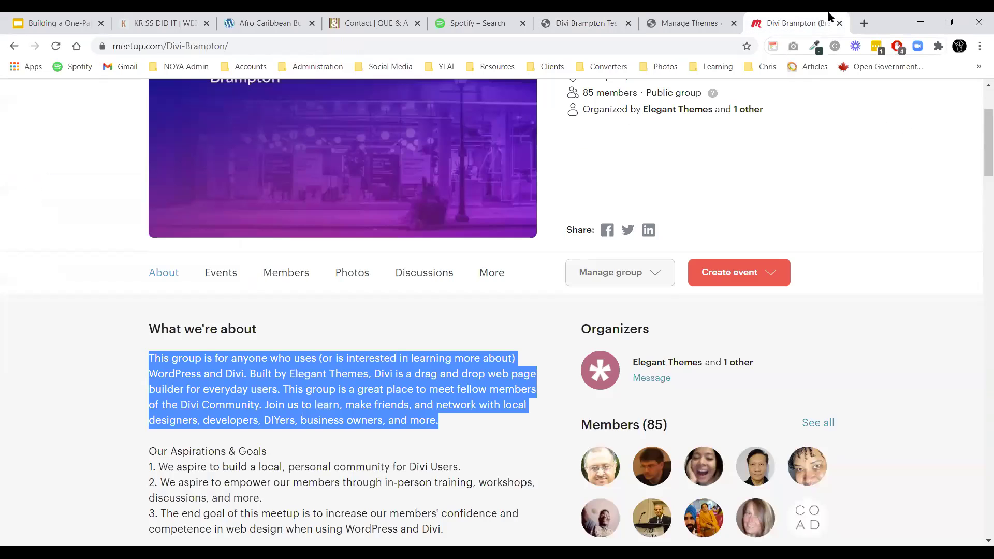
{"action": "left_click", "coordinate": [265, 46]}
{"action": "key", "text": "ctrl+c"}
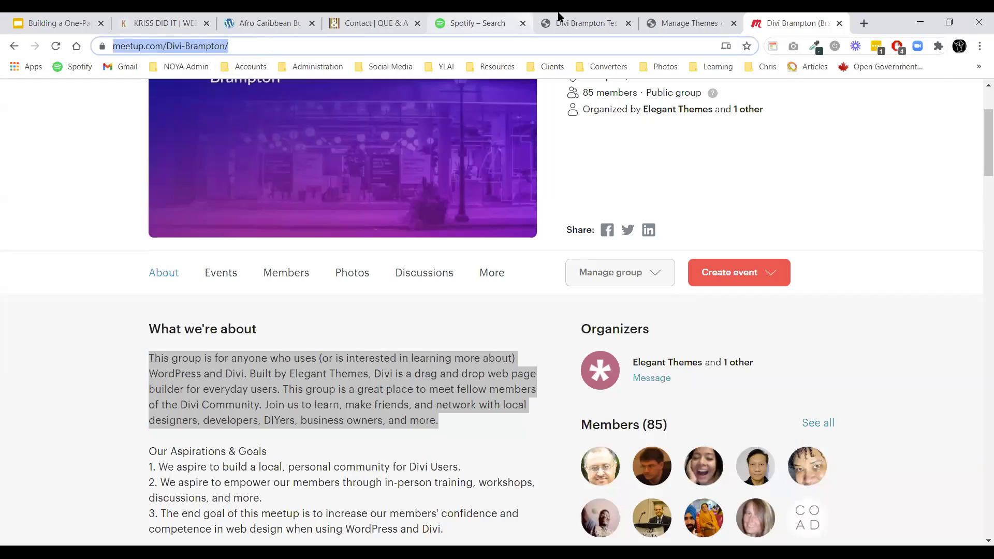
{"action": "left_click", "coordinate": [582, 23]}
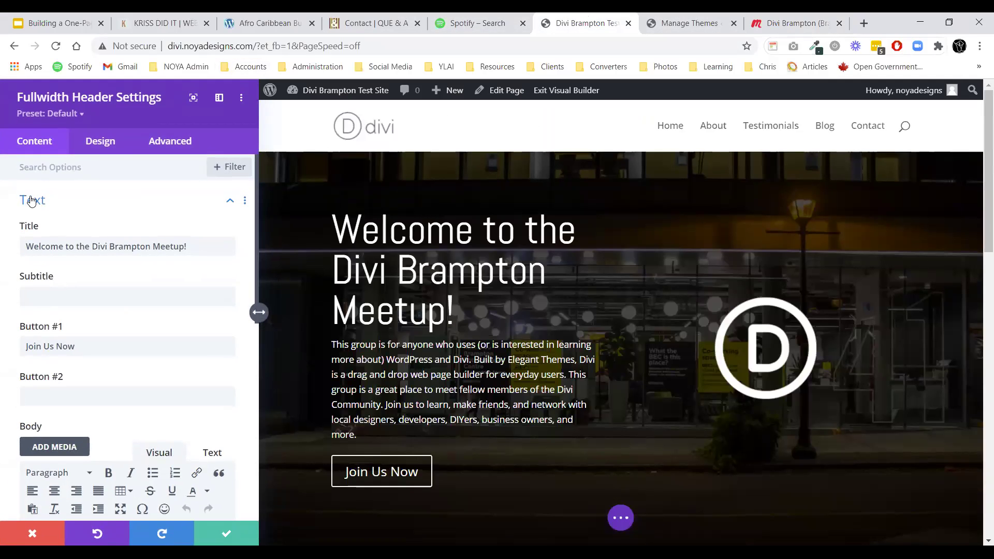
{"action": "left_click", "coordinate": [30, 201]}
{"action": "left_click", "coordinate": [54, 282]}
{"action": "left_click", "coordinate": [36, 220]}
{"action": "key", "text": "ctrl+v"}
{"action": "left_click", "coordinate": [213, 535]}
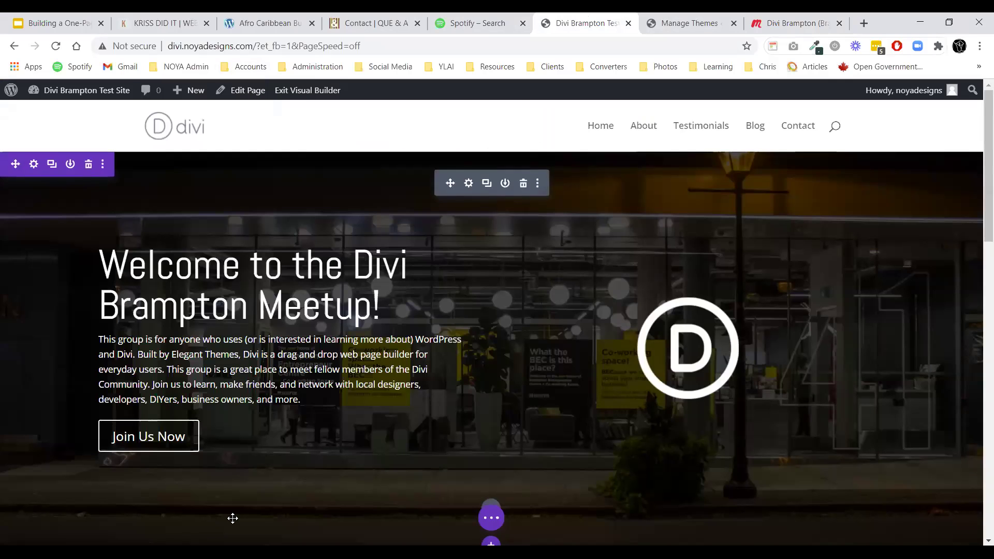
Save the page, exit the Visual Builder and reload the live homepage.
{"action": "left_click", "coordinate": [491, 517]}
{"action": "left_click", "coordinate": [943, 518]}
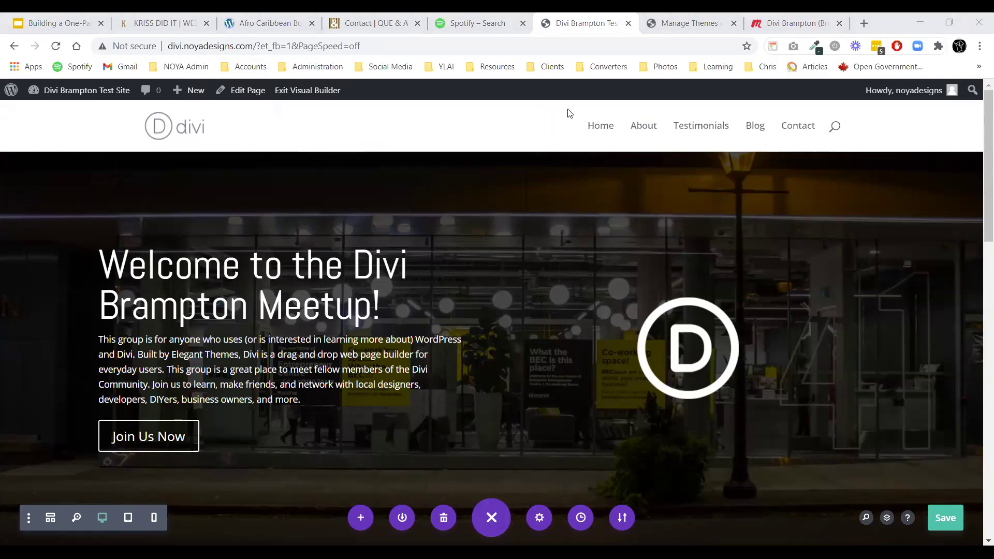
{"action": "left_click", "coordinate": [505, 122]}
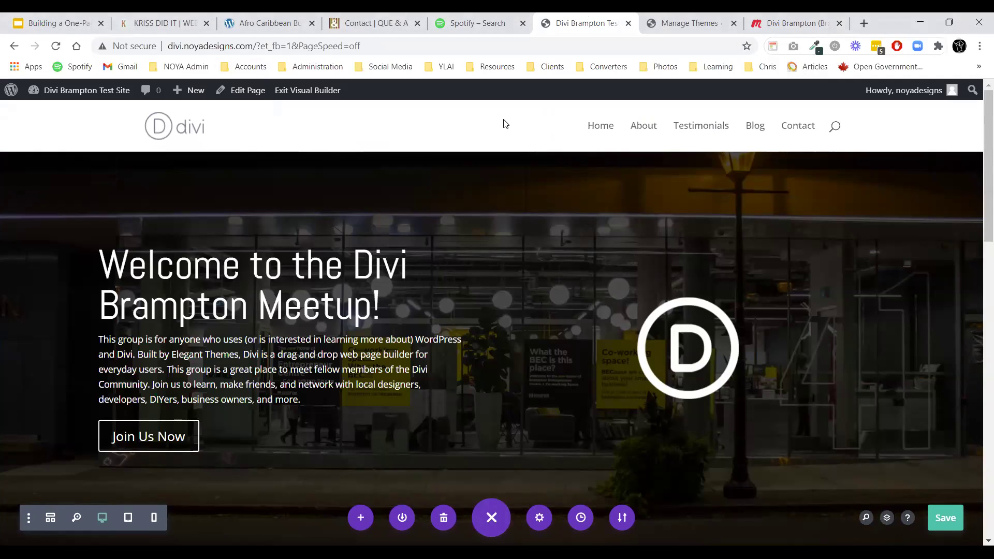
{"action": "left_click", "coordinate": [301, 93]}
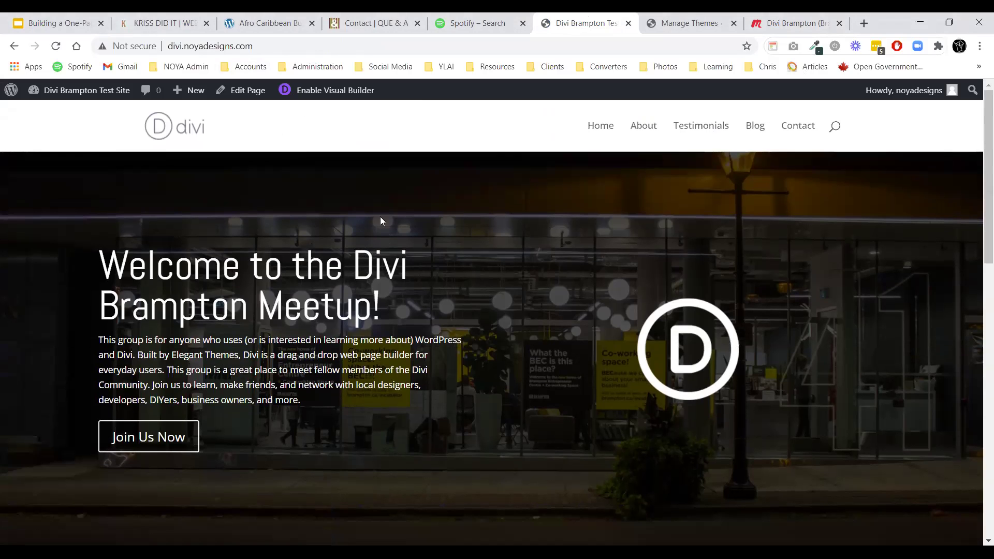
{"action": "left_click", "coordinate": [56, 45]}
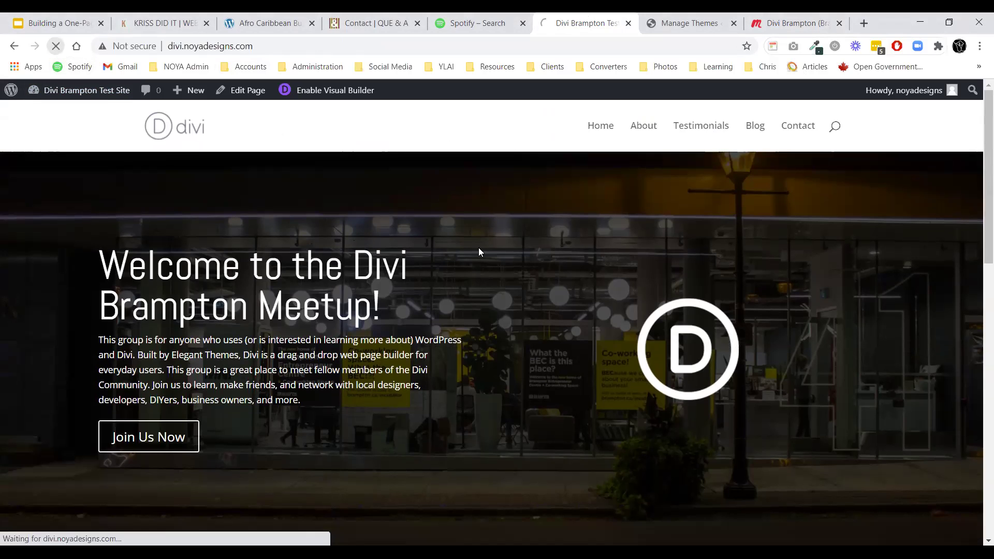
Test that the About, Home and Testimonials menu links scroll the page, then go to the Themes admin page.
{"action": "scroll", "coordinate": [545, 347], "scroll_direction": "down", "scroll_amount": 3}
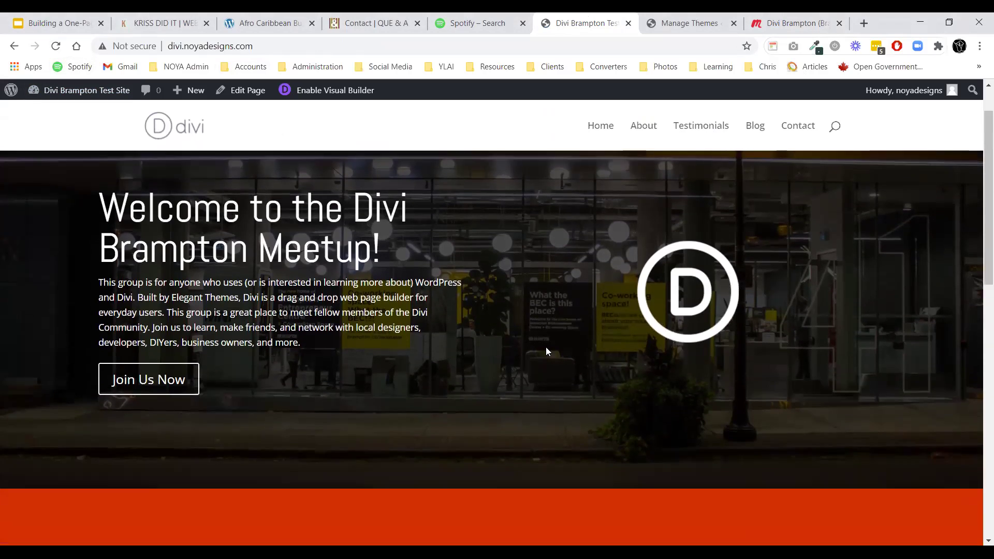
{"action": "scroll", "coordinate": [520, 362], "scroll_direction": "up", "scroll_amount": 3}
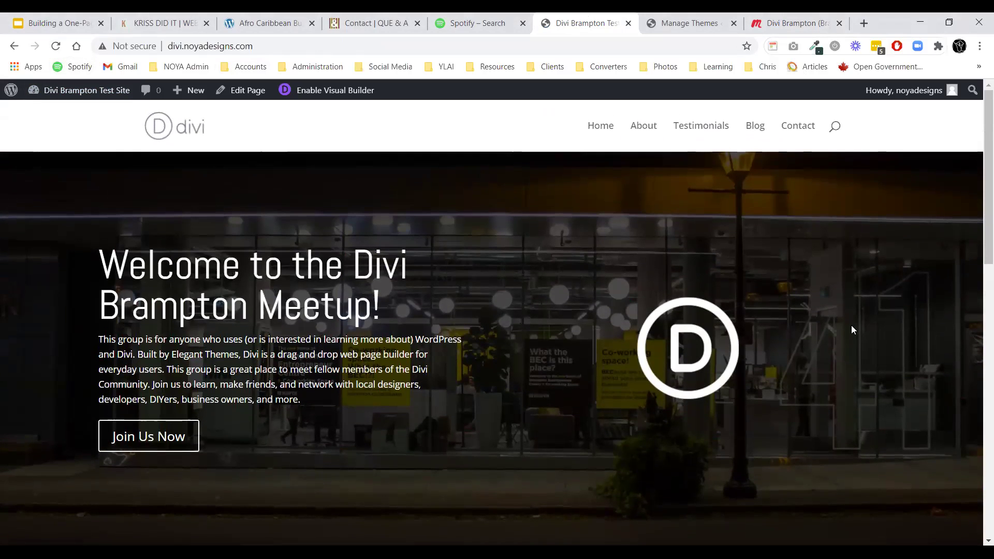
{"action": "left_click", "coordinate": [644, 129]}
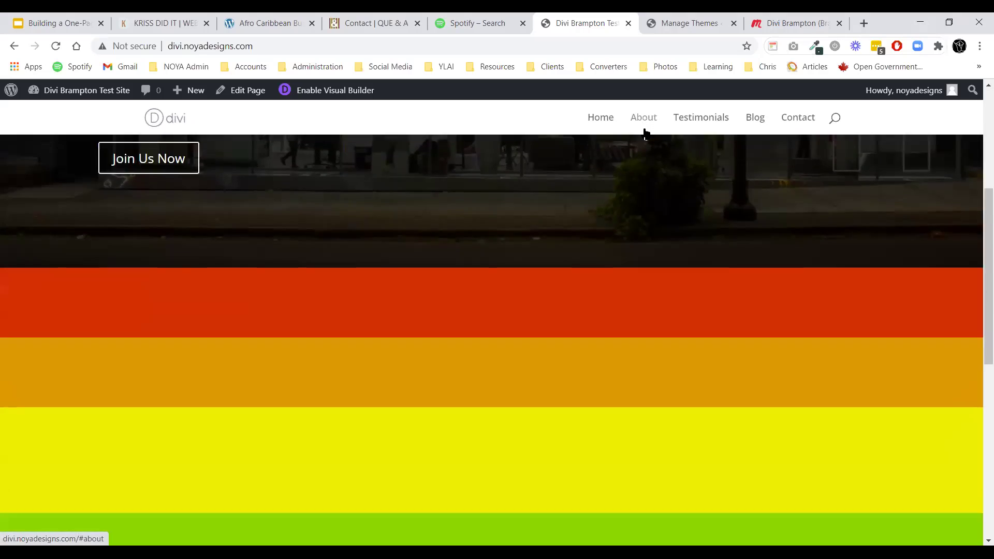
{"action": "left_click", "coordinate": [599, 123]}
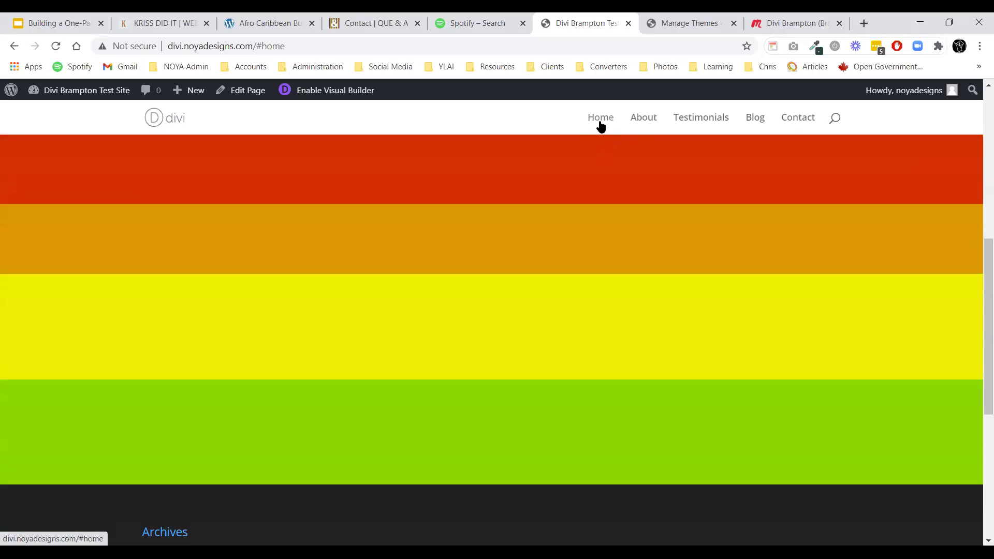
{"action": "left_click", "coordinate": [682, 125]}
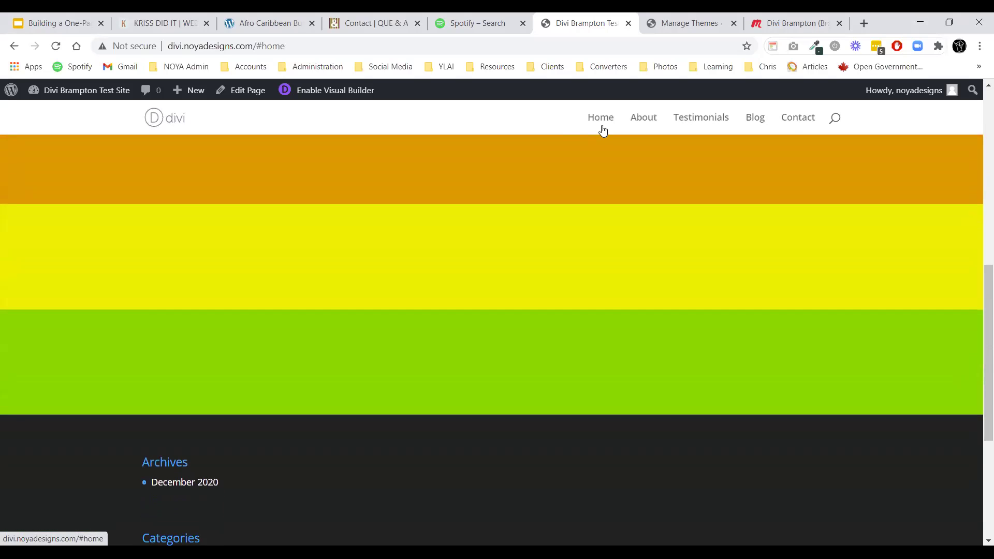
{"action": "left_click", "coordinate": [600, 121]}
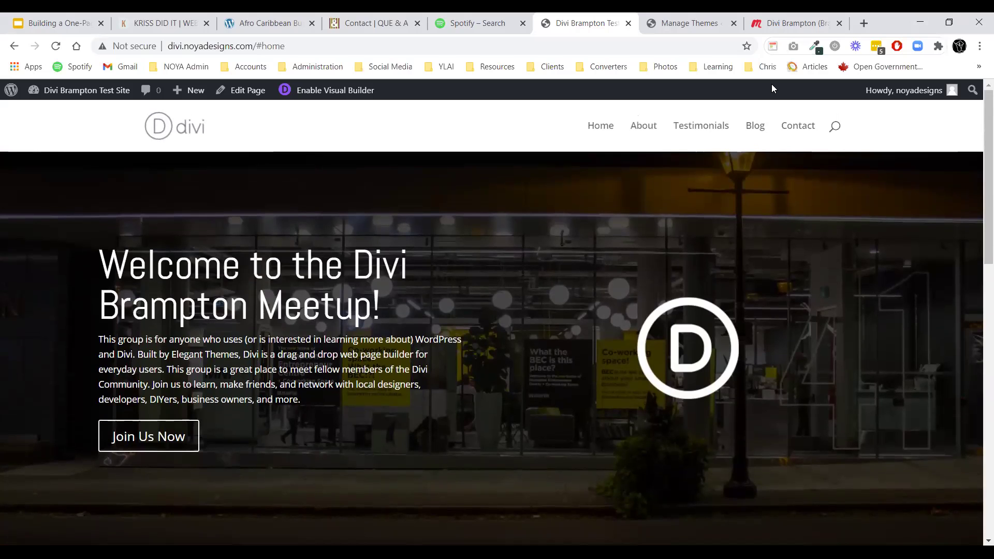
{"action": "left_click", "coordinate": [688, 23]}
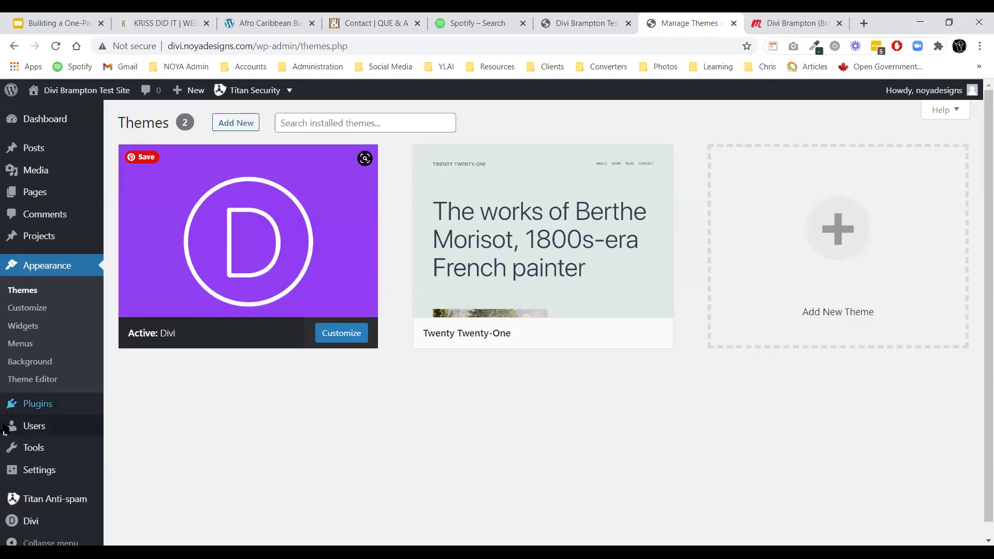
Enable the Visual Builder on the homepage and check the Home menu item's #home link in Menus.
{"action": "left_click", "coordinate": [560, 24]}
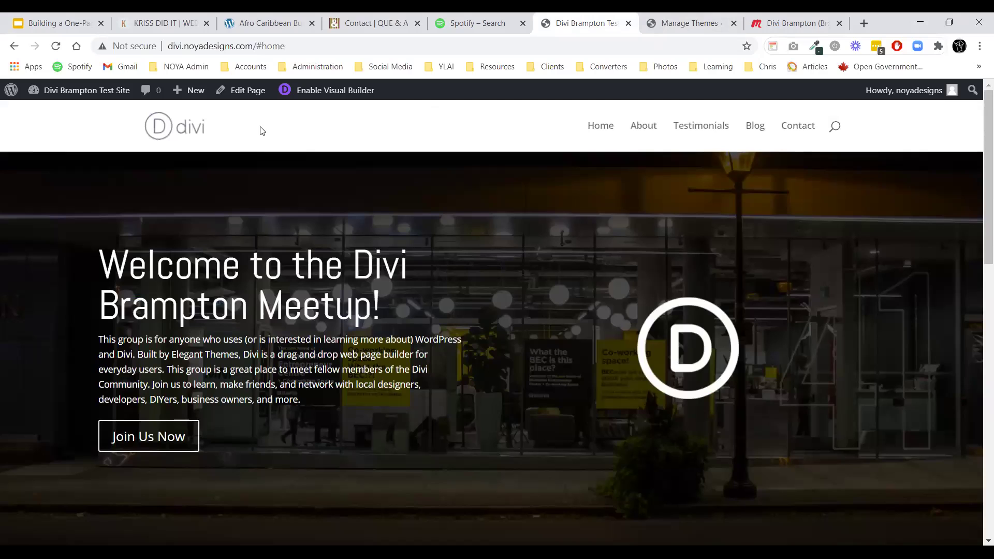
{"action": "left_click", "coordinate": [301, 93]}
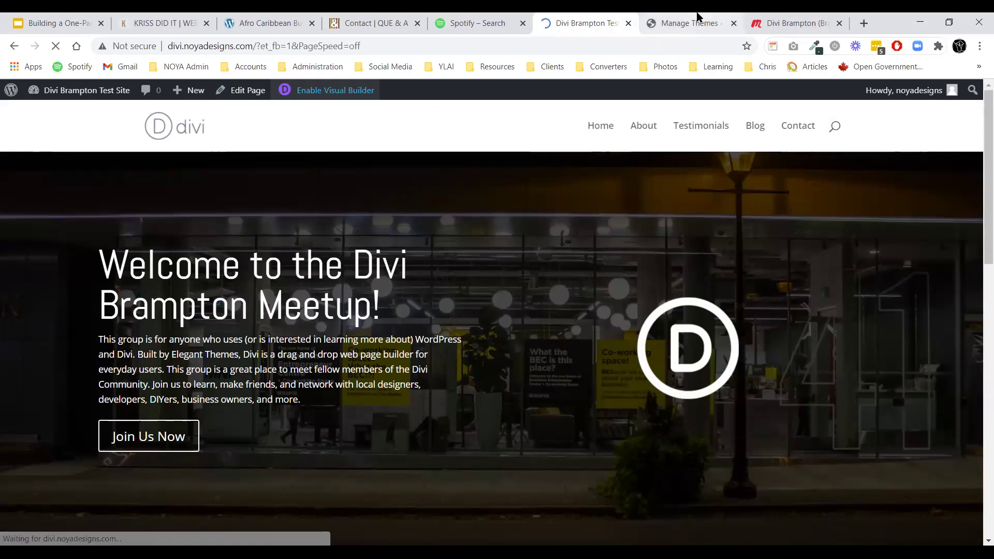
{"action": "left_click", "coordinate": [697, 17]}
{"action": "left_click", "coordinate": [20, 343]}
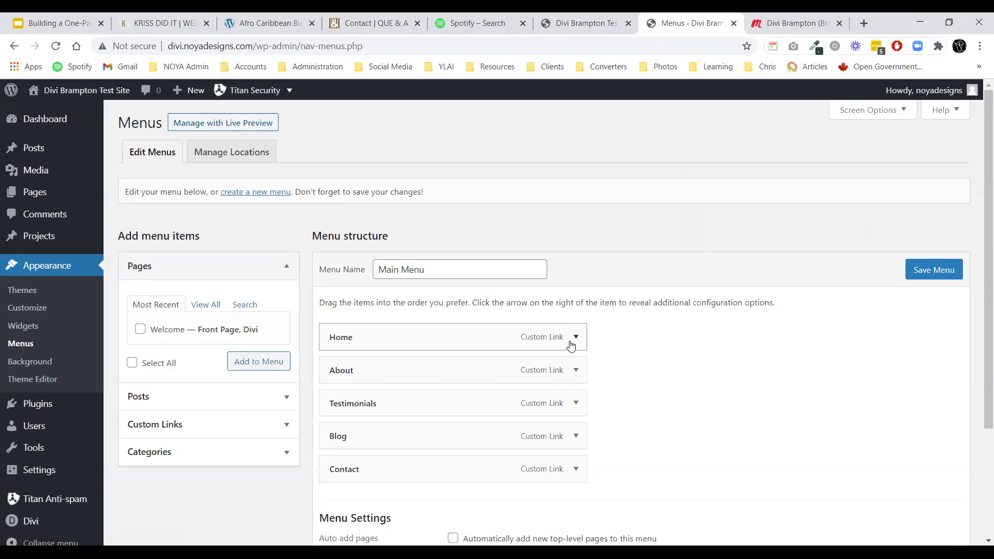
{"action": "left_click", "coordinate": [572, 341]}
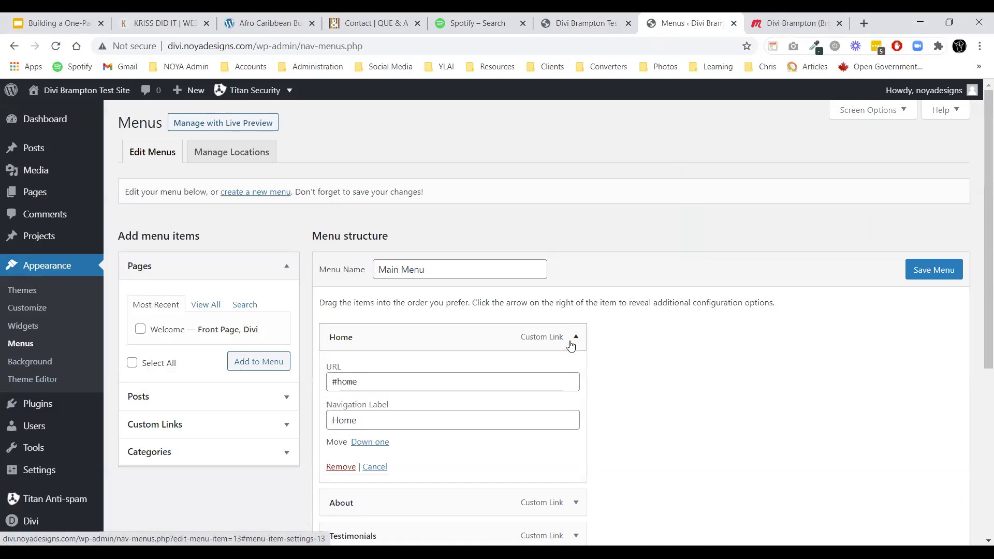
{"action": "left_click", "coordinate": [595, 16]}
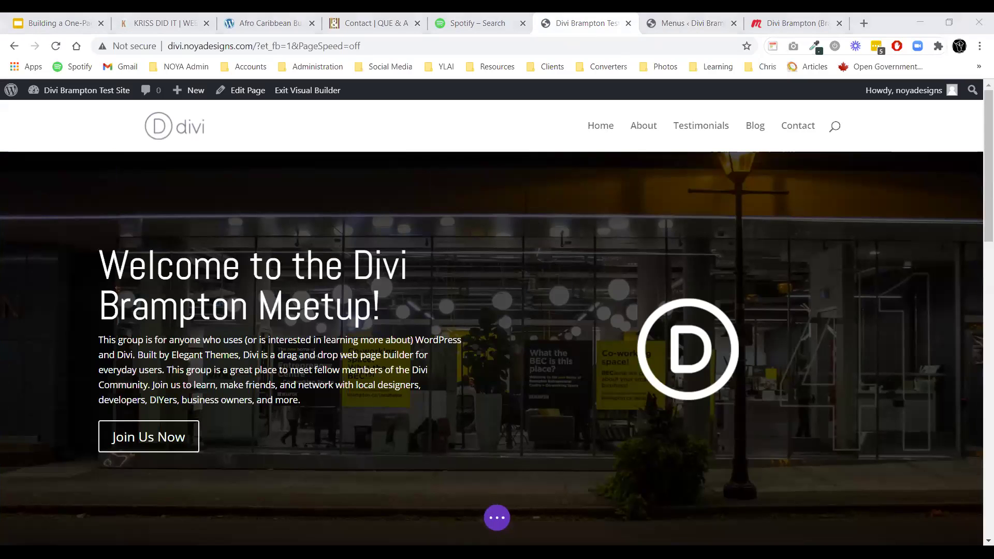
Enter 'home' as the hero section's Advanced CSS ID, save the page and exit the builder.
{"action": "left_click", "coordinate": [655, 120]}
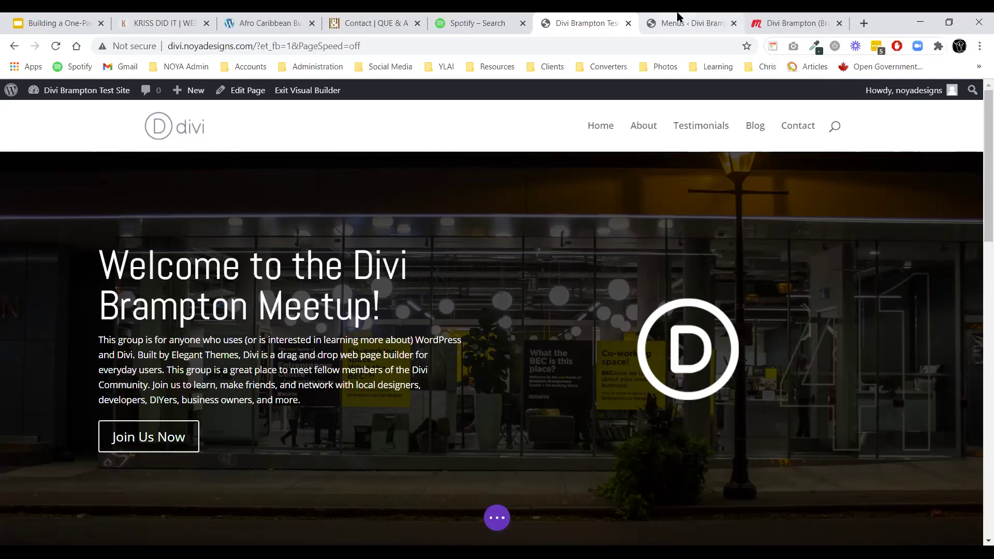
{"action": "scroll", "coordinate": [184, 217], "scroll_direction": "down", "scroll_amount": 2}
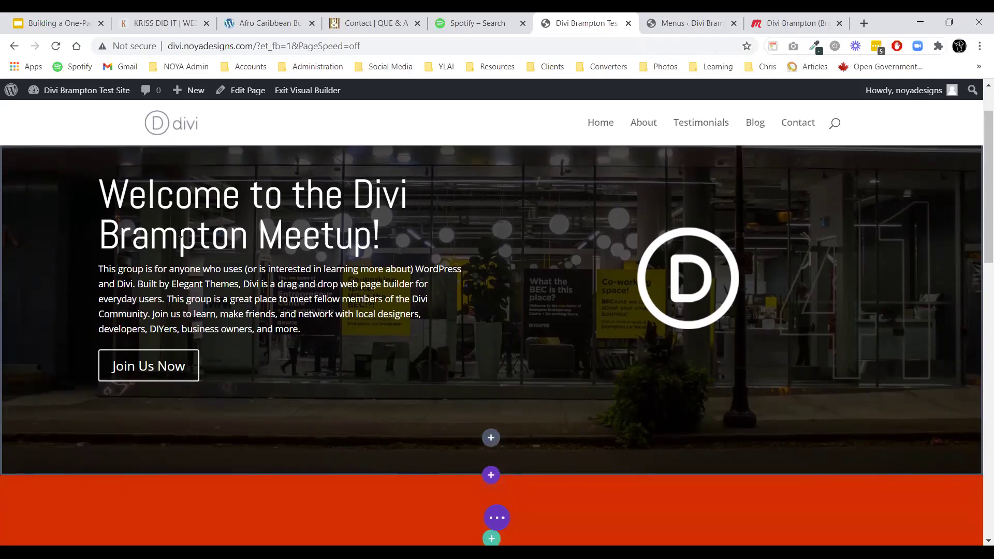
{"action": "scroll", "coordinate": [291, 278], "scroll_direction": "up", "scroll_amount": 2}
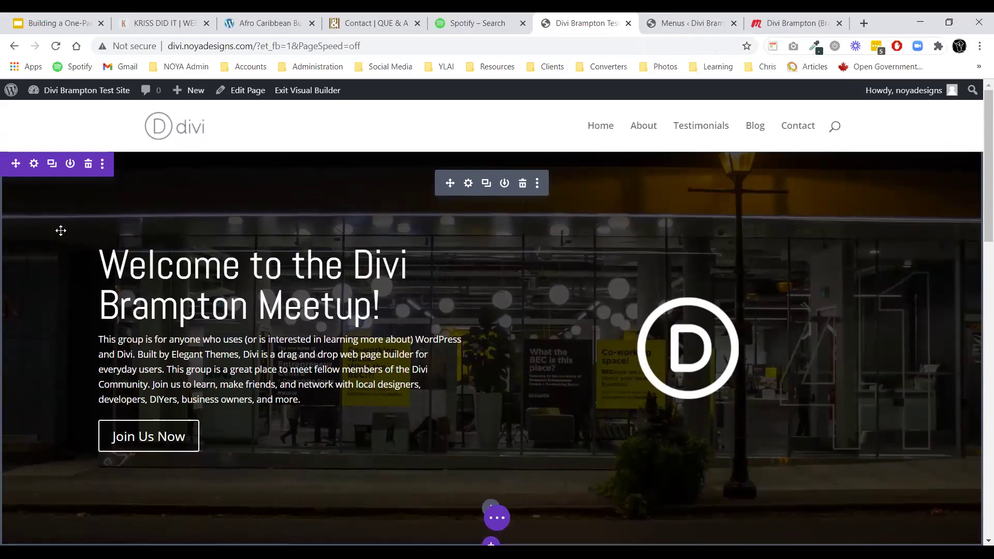
{"action": "left_click", "coordinate": [34, 164]}
{"action": "left_click", "coordinate": [166, 148]}
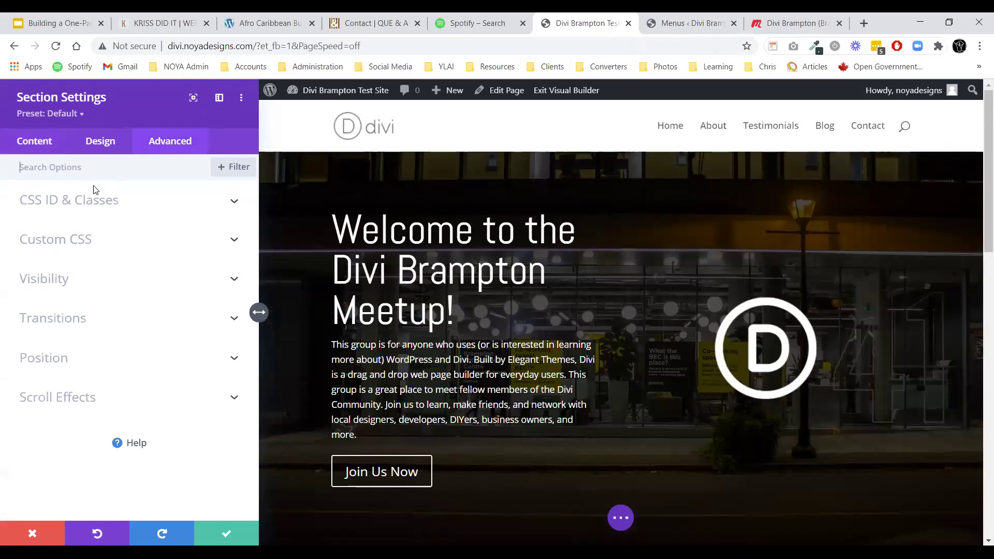
{"action": "left_click", "coordinate": [73, 207]}
{"action": "left_click", "coordinate": [87, 247]}
{"action": "type", "text": "home"}
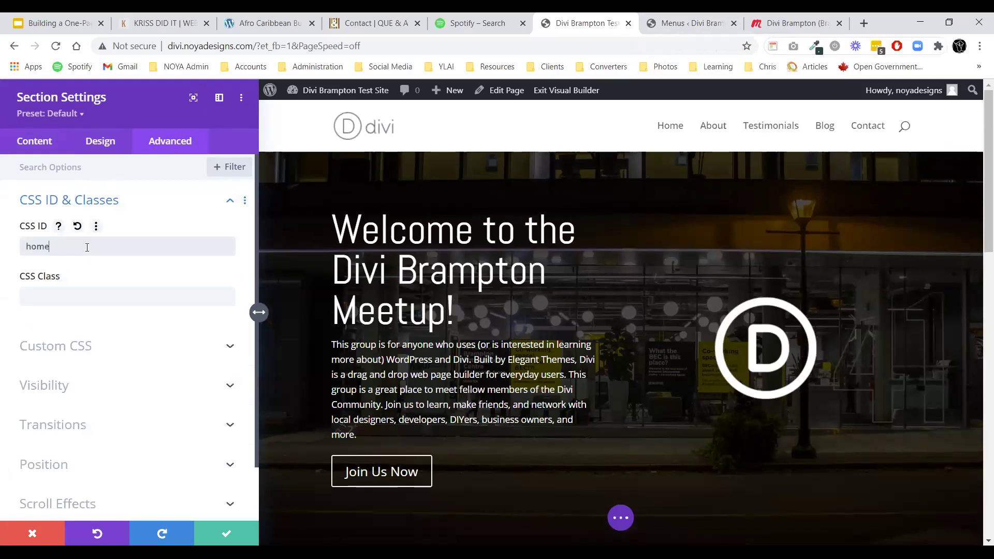
{"action": "left_click", "coordinate": [227, 533]}
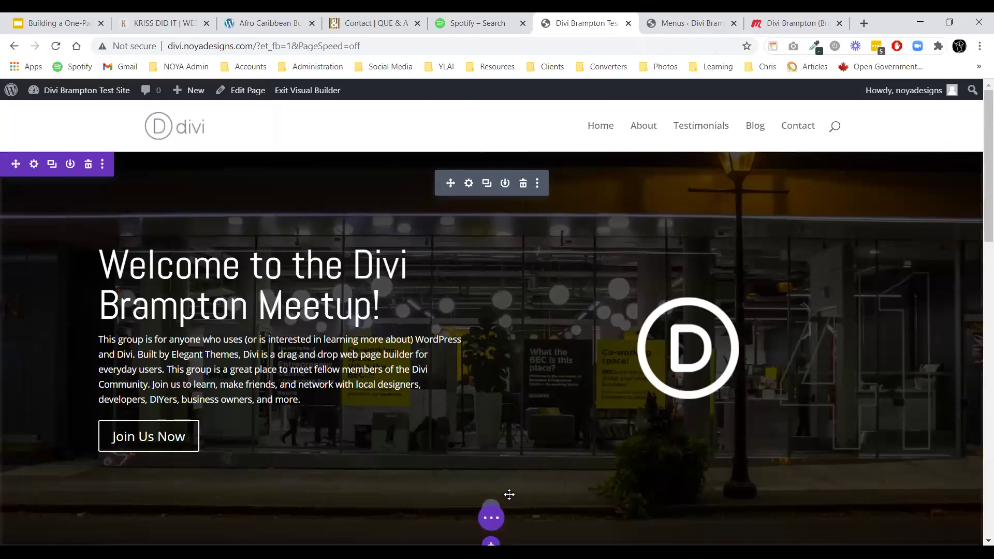
{"action": "left_click", "coordinate": [490, 517]}
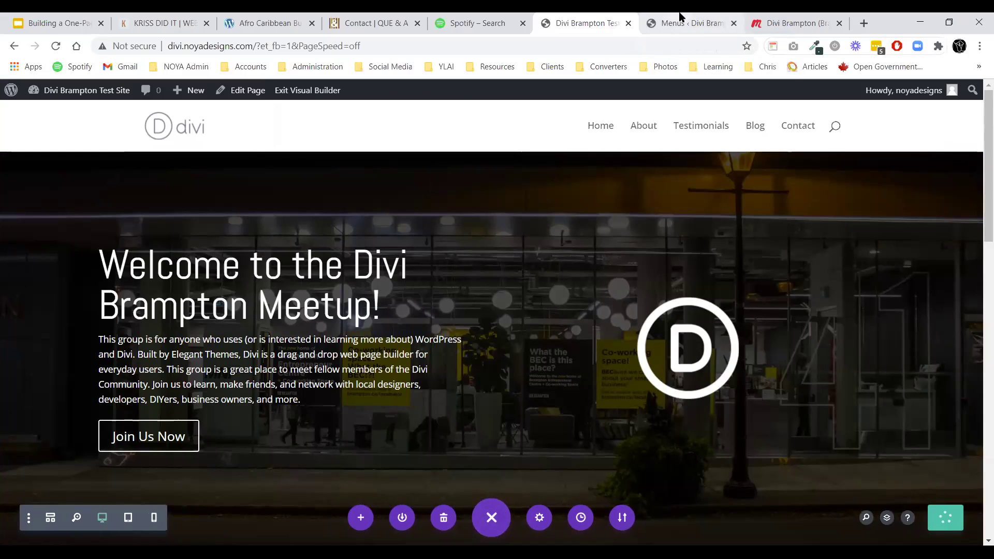
{"action": "left_click", "coordinate": [303, 93]}
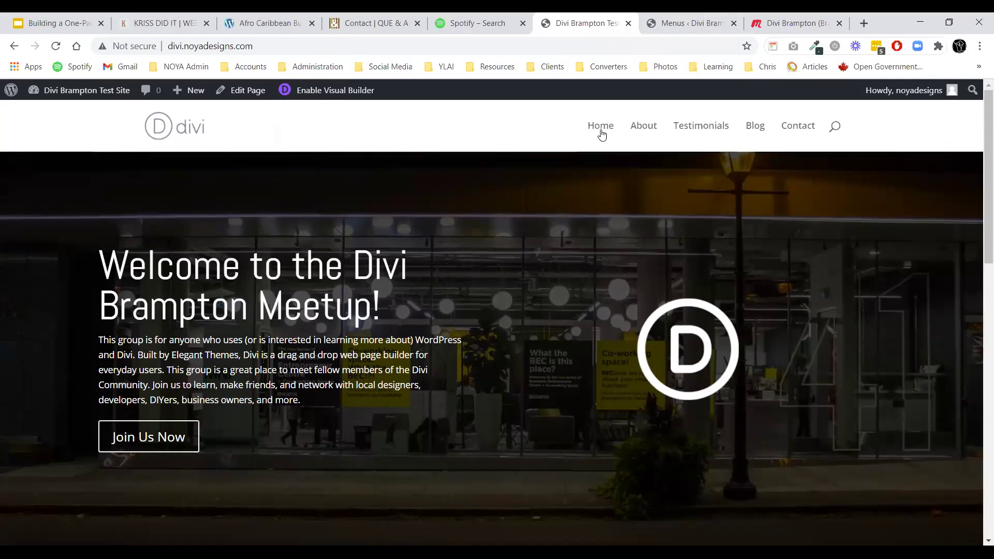
Test the About then Home menu links, confirming Home returns to the hero, and re-enable the Visual Builder.
{"action": "left_click", "coordinate": [643, 123]}
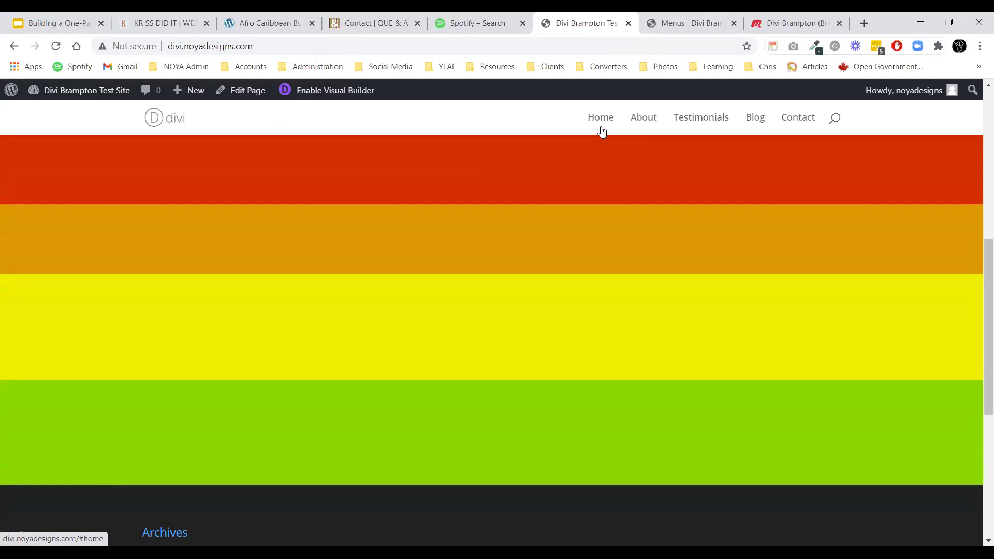
{"action": "left_click", "coordinate": [601, 119]}
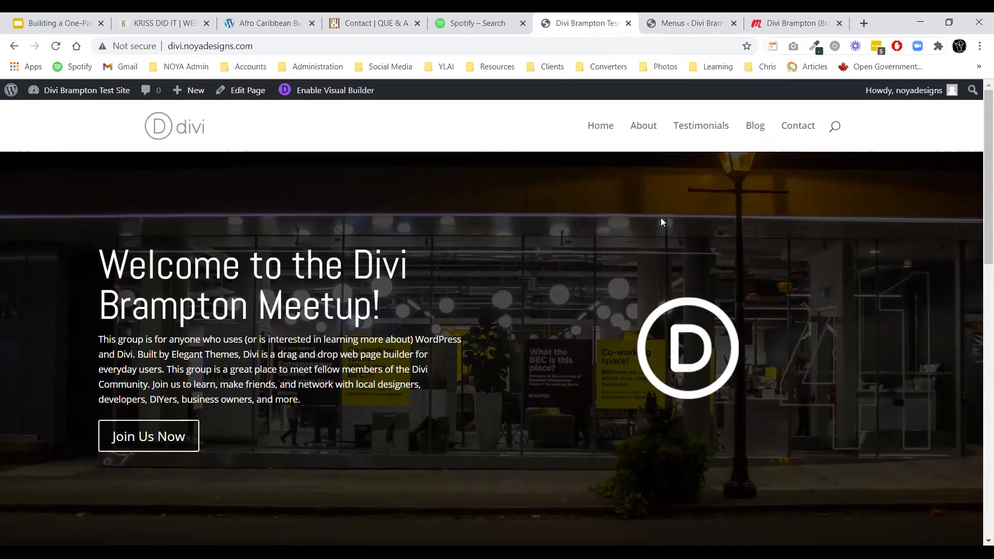
{"action": "scroll", "coordinate": [523, 206], "scroll_direction": "down", "scroll_amount": 1}
{"action": "scroll", "coordinate": [229, 233], "scroll_direction": "up", "scroll_amount": 1}
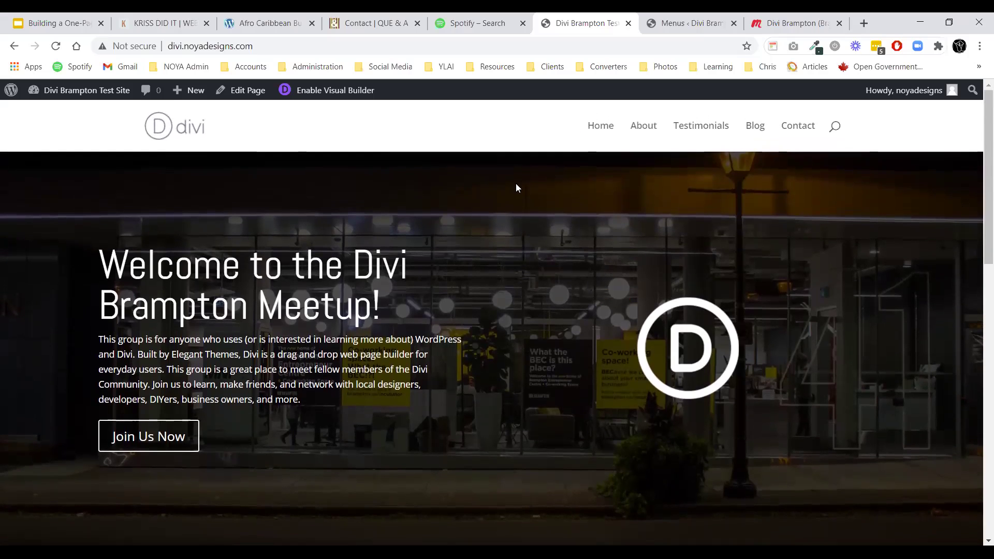
{"action": "left_click", "coordinate": [331, 90]}
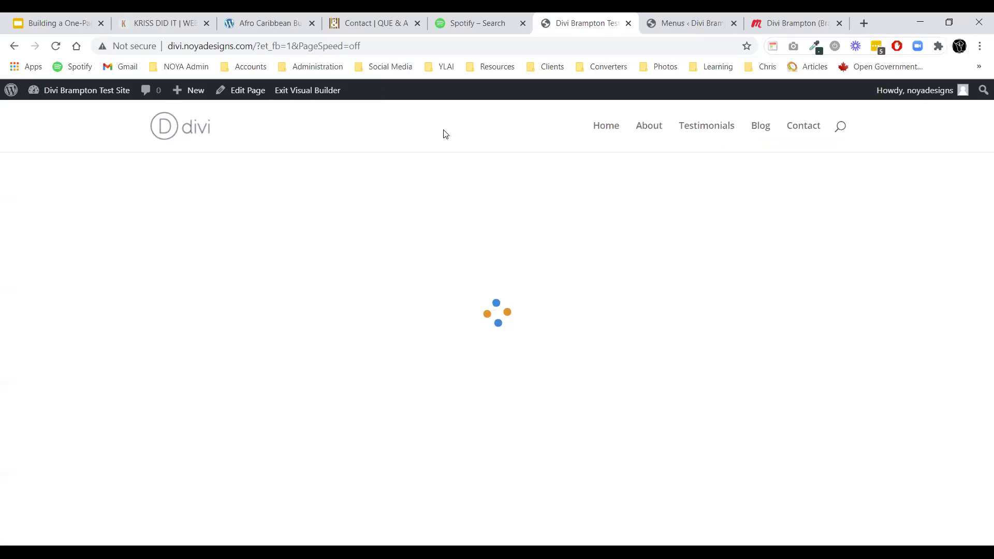
Add a two-column row to the red section with an Image module in the left column.
{"action": "scroll", "coordinate": [420, 207], "scroll_direction": "down", "scroll_amount": 6}
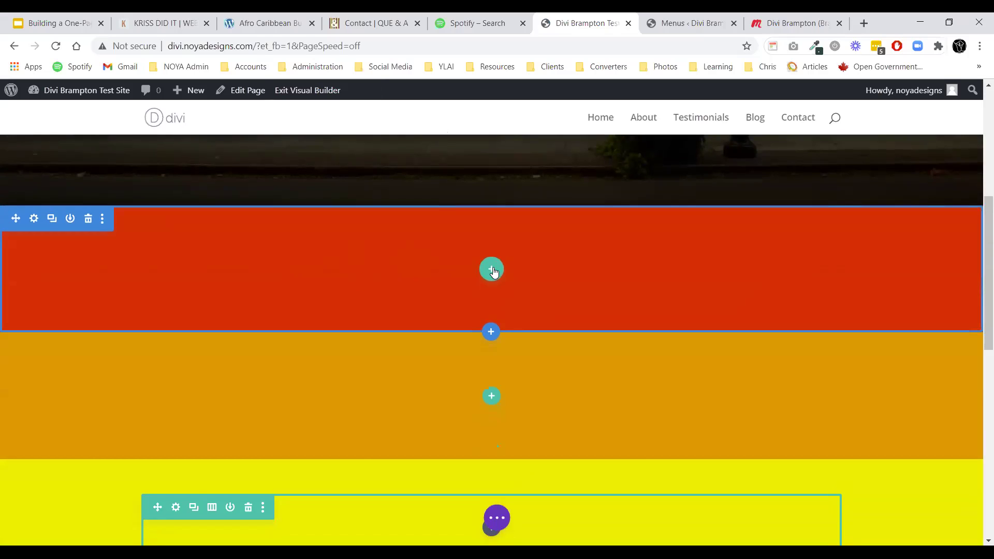
{"action": "left_click", "coordinate": [491, 269]}
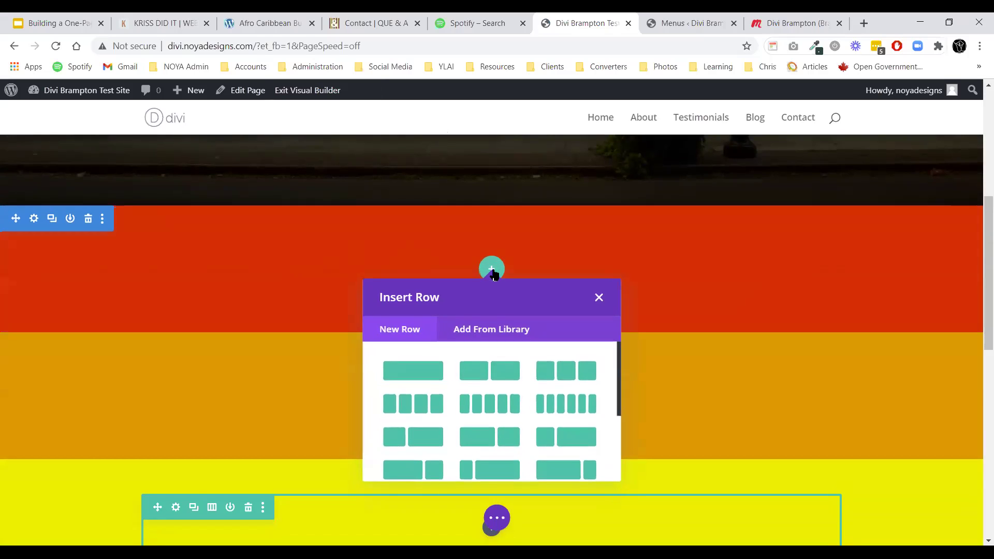
{"action": "left_click", "coordinate": [465, 375]}
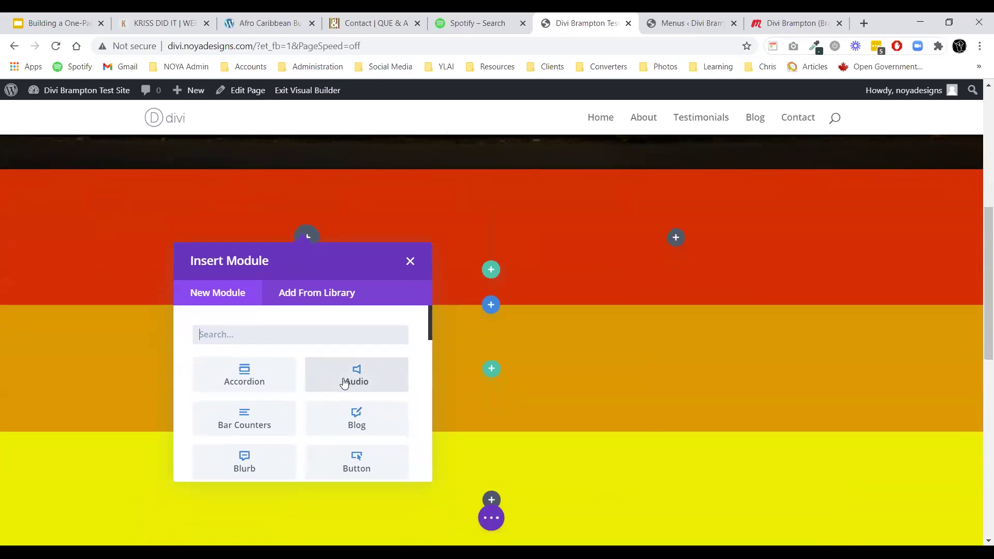
{"action": "type", "text": "image"}
{"action": "left_click", "coordinate": [256, 377]}
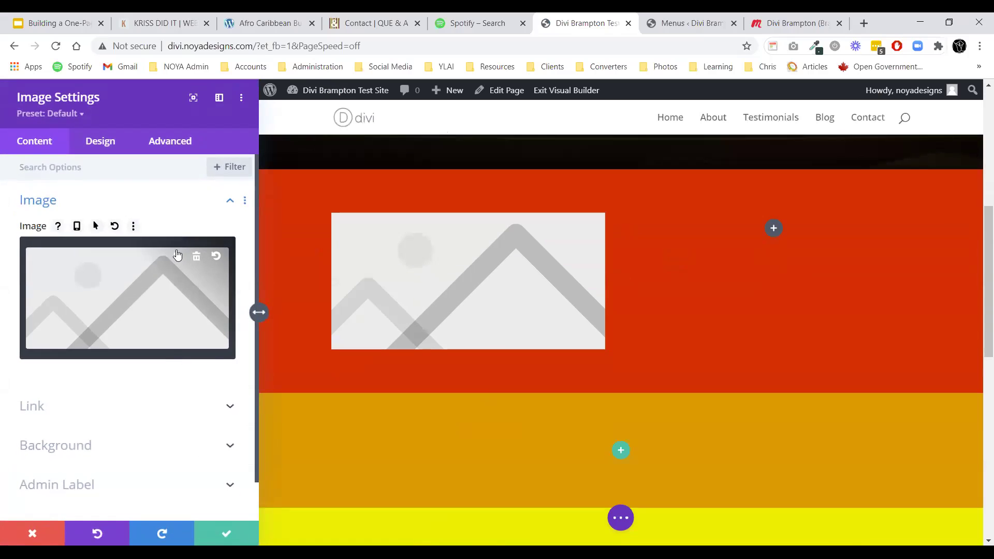
Start uploading a new photo for the image, browsing the computer to the Photos/PressPack folder.
{"action": "left_click", "coordinate": [177, 258]}
{"action": "left_click", "coordinate": [183, 142]}
{"action": "left_click", "coordinate": [538, 315]}
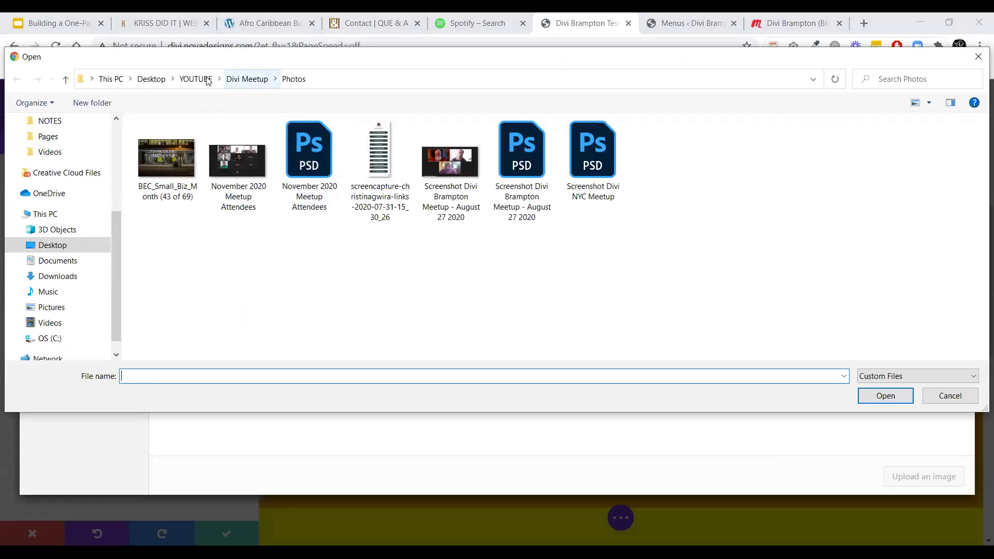
{"action": "left_click", "coordinate": [196, 78]}
{"action": "scroll", "coordinate": [207, 259], "scroll_direction": "down", "scroll_amount": 2}
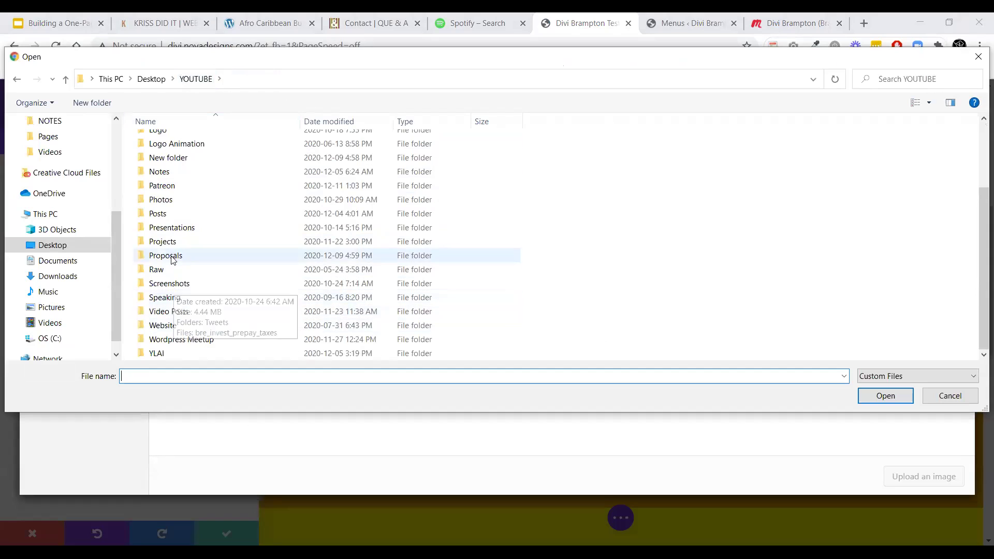
{"action": "left_click", "coordinate": [184, 327]}
{"action": "double_click", "coordinate": [184, 332]}
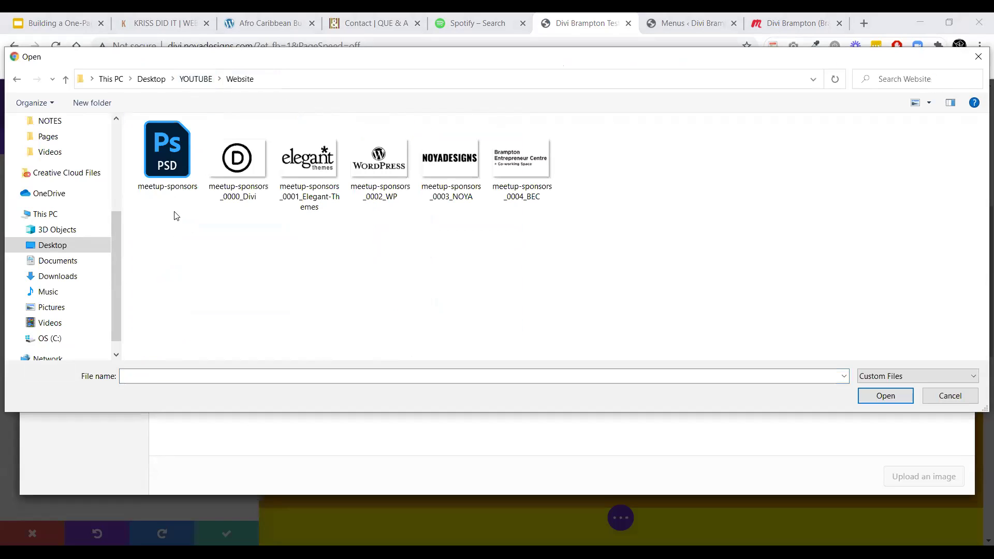
{"action": "left_click", "coordinate": [196, 79]}
{"action": "scroll", "coordinate": [177, 321], "scroll_direction": "down", "scroll_amount": 1}
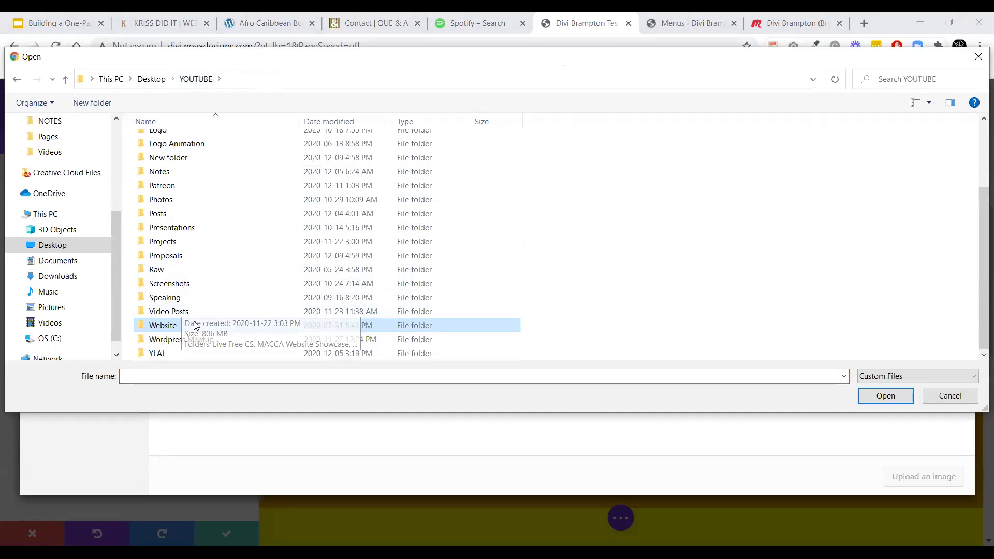
{"action": "double_click", "coordinate": [162, 200]}
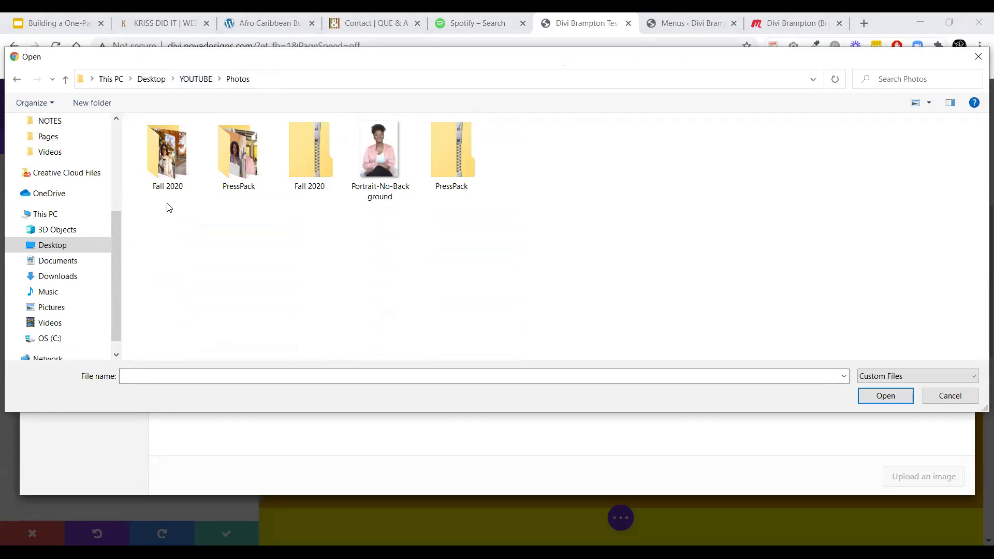
{"action": "double_click", "coordinate": [226, 160]}
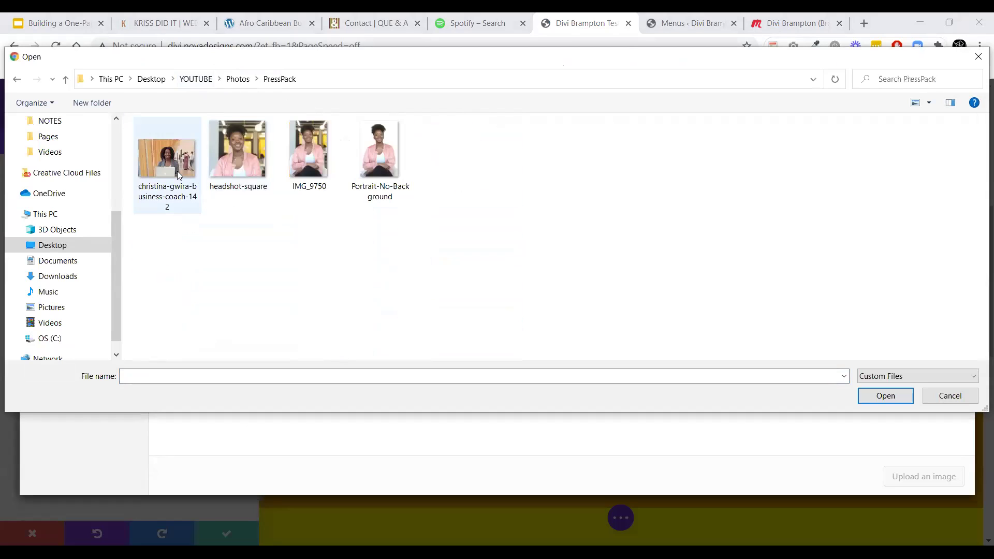
Upload IMG_9750 from PressPack, insert it into the Image module and save the module.
{"action": "left_click", "coordinate": [242, 156]}
{"action": "double_click", "coordinate": [311, 163]}
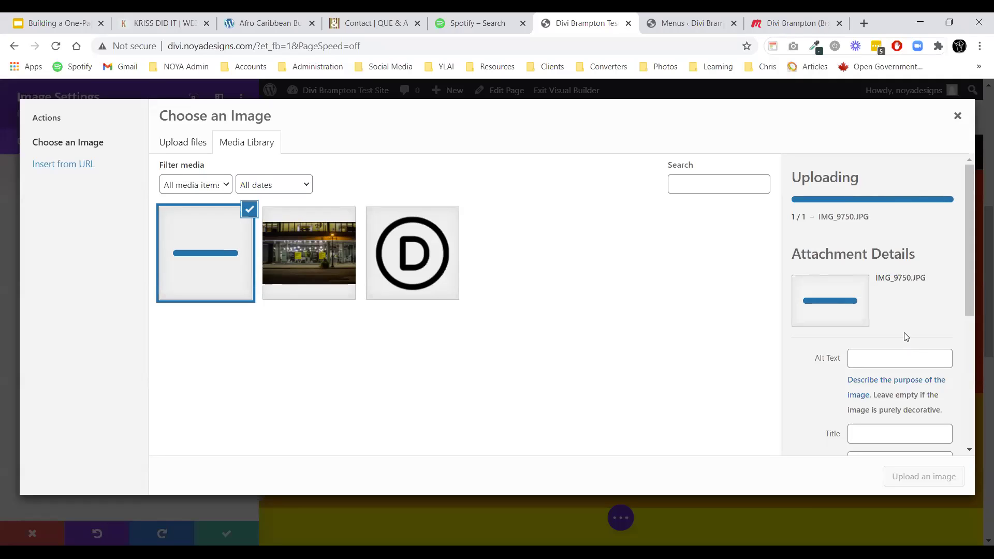
{"action": "scroll", "coordinate": [904, 332], "scroll_direction": "down", "scroll_amount": 2}
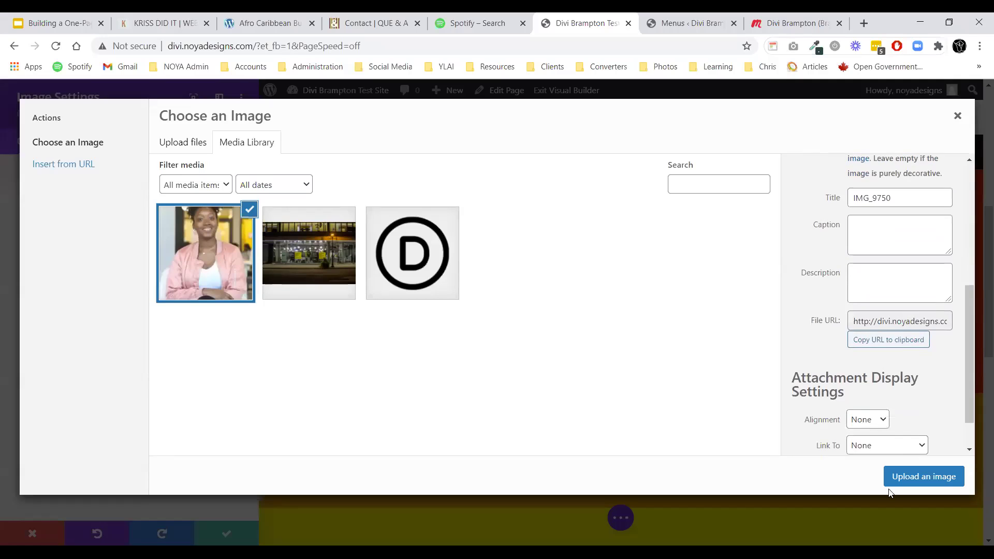
{"action": "left_click", "coordinate": [894, 482]}
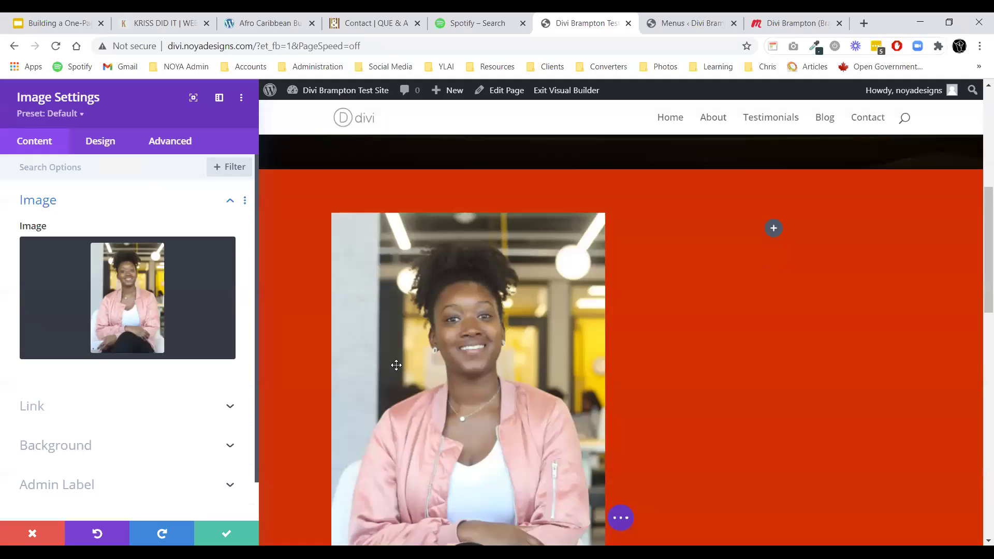
{"action": "left_click", "coordinate": [226, 534]}
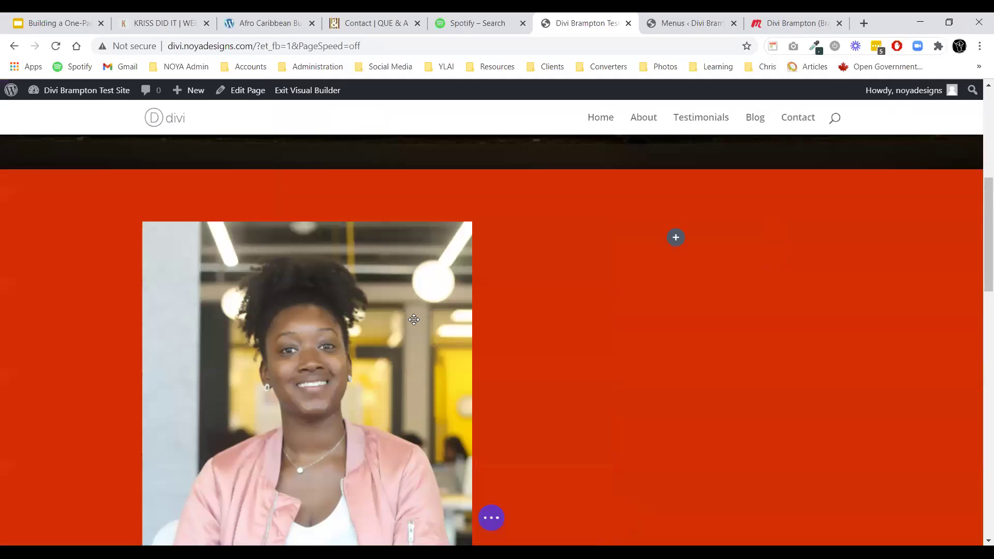
Add a Text module to the empty right column.
{"action": "left_click", "coordinate": [672, 238]}
{"action": "type", "text": "text"}
{"action": "left_click", "coordinate": [647, 382]}
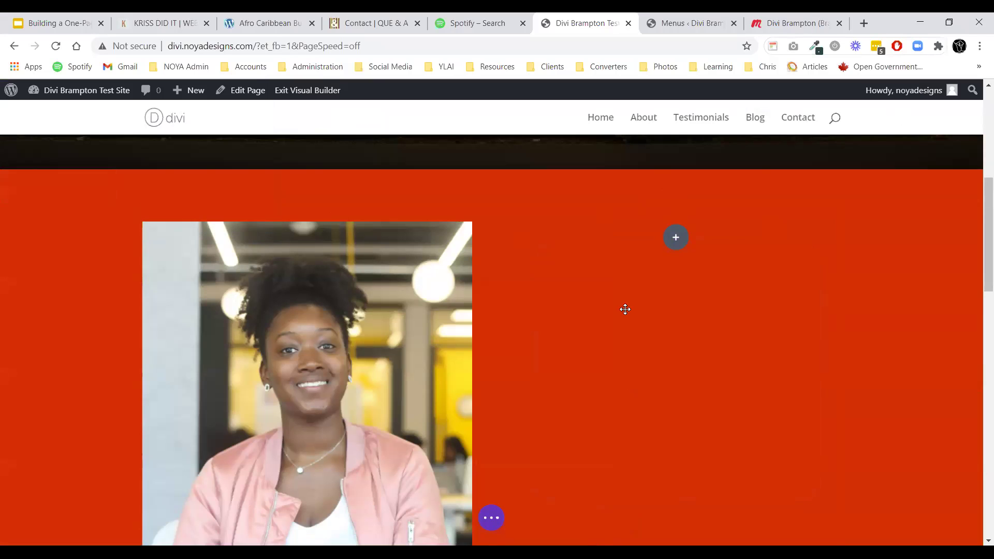
Open a new browser tab and start typing a search in its address bar.
{"action": "key", "text": "ctrl+t"}
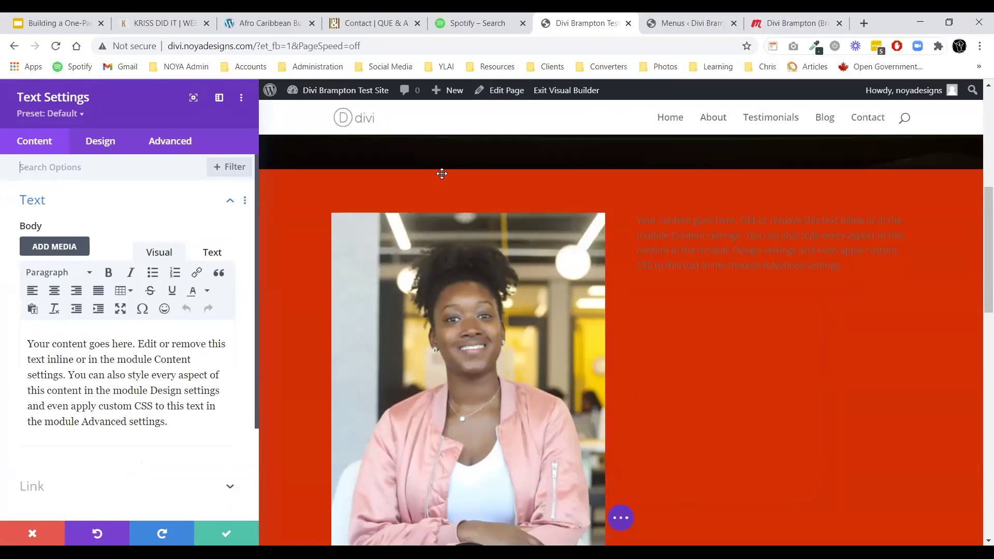
{"action": "type", "text": "kh"}
{"action": "key", "text": "BackSpace"}
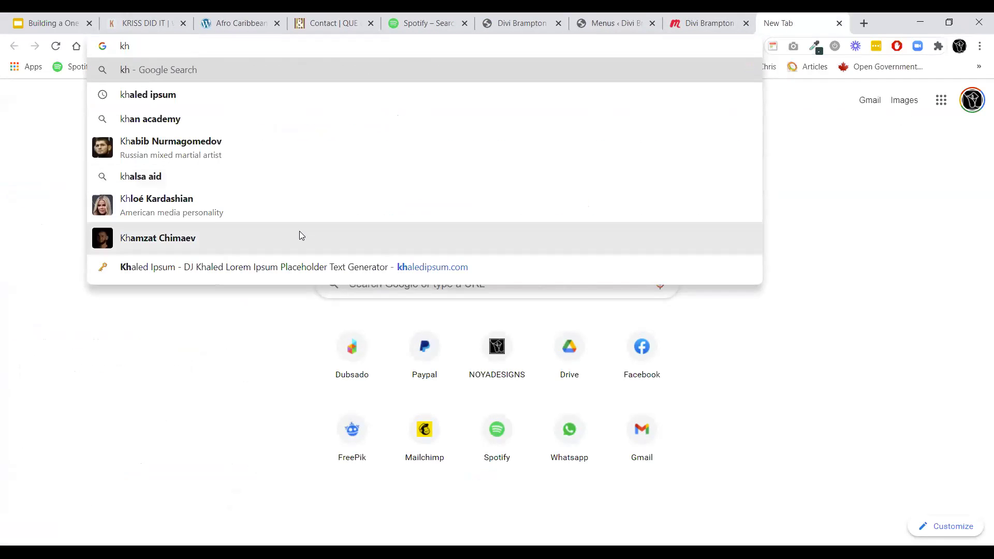
Copy two paragraphs from khaledipsum.com and paste them over the text module's default body text.
{"action": "left_click", "coordinate": [262, 268]}
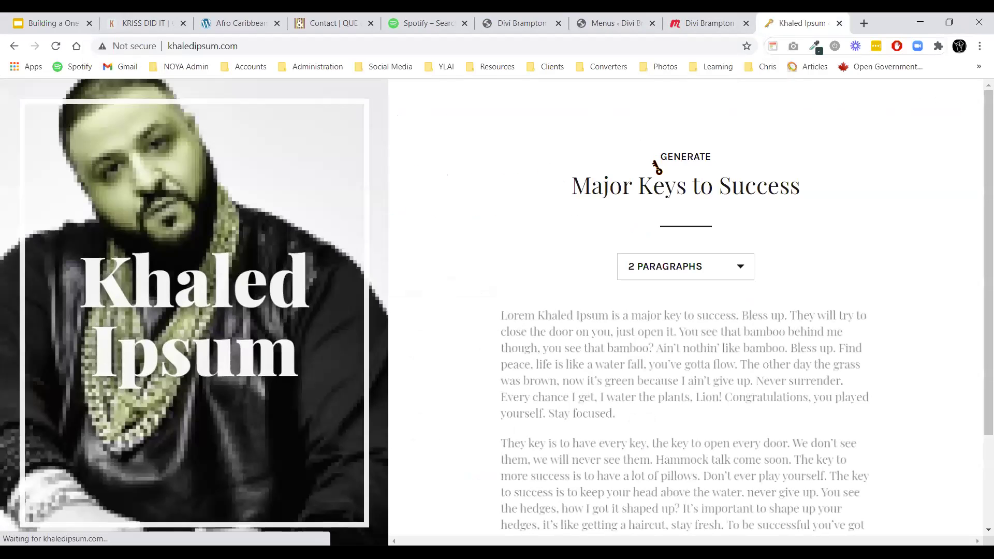
{"action": "left_click_drag", "start_coordinate": [498, 314], "coordinate": [822, 431]}
{"action": "key", "text": "ctrl+c"}
{"action": "scroll", "coordinate": [620, 369], "scroll_direction": "down", "scroll_amount": 2}
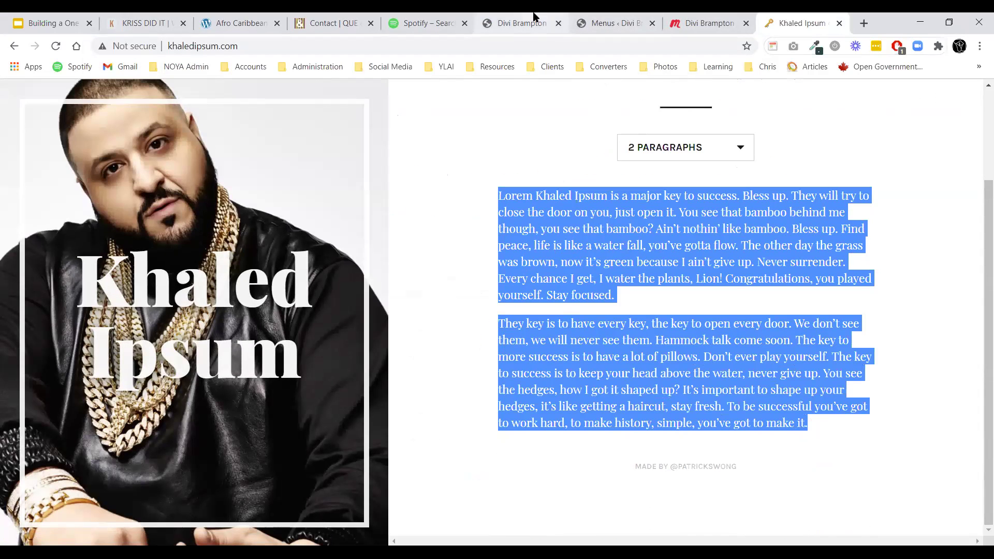
{"action": "left_click", "coordinate": [528, 21]}
{"action": "triple_click", "coordinate": [137, 355]}
{"action": "key", "text": "ctrl+v"}
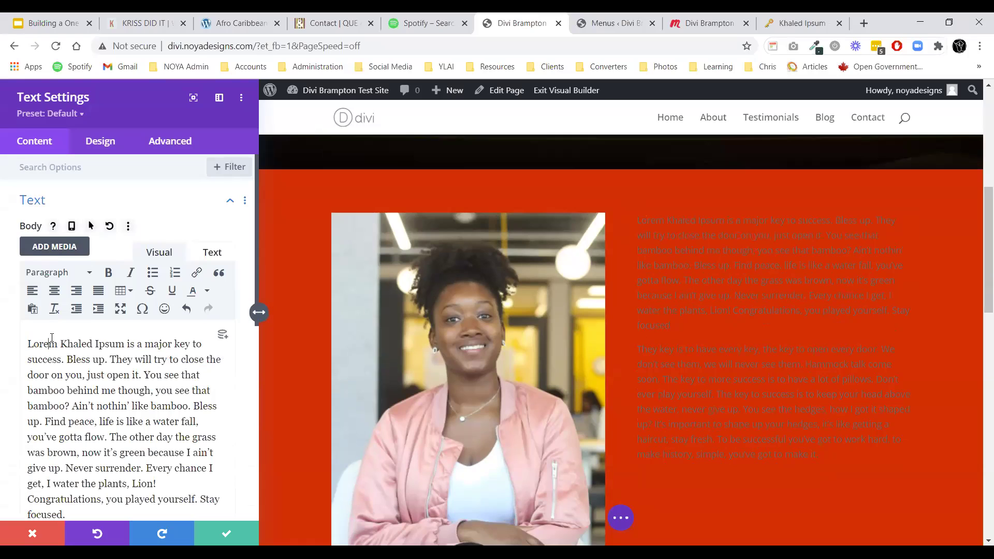
Add 'About the Divi Brampton Meetup' as a Heading 1 above the paragraphs and save the module.
{"action": "key", "text": "Return"}
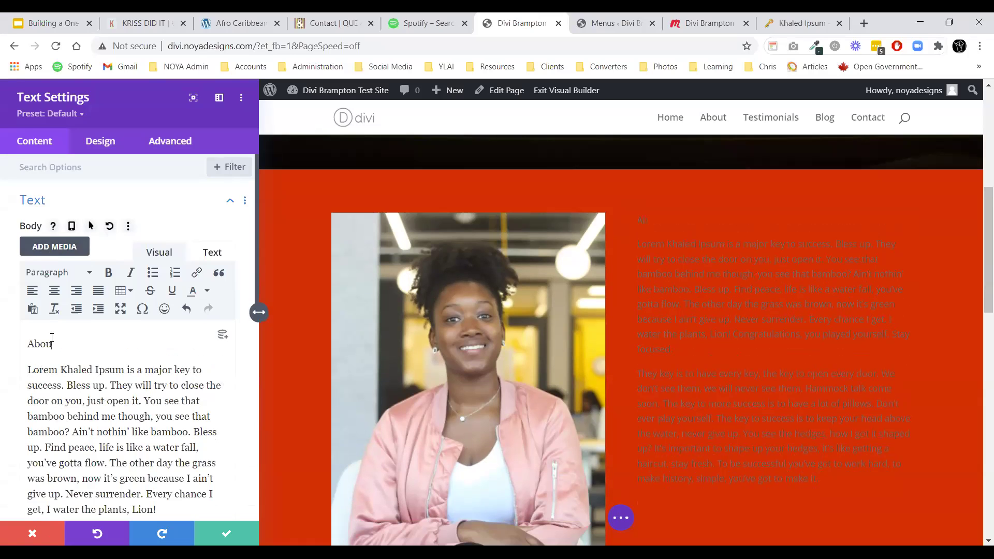
{"action": "type", "text": "About the Divi Brampton Meetup"}
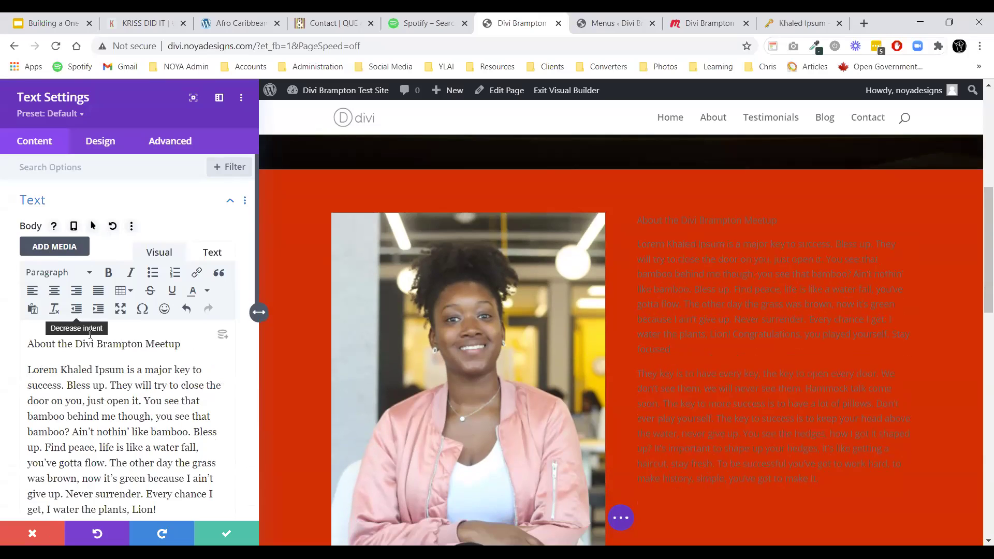
{"action": "triple_click", "coordinate": [90, 342]}
{"action": "left_click", "coordinate": [55, 279]}
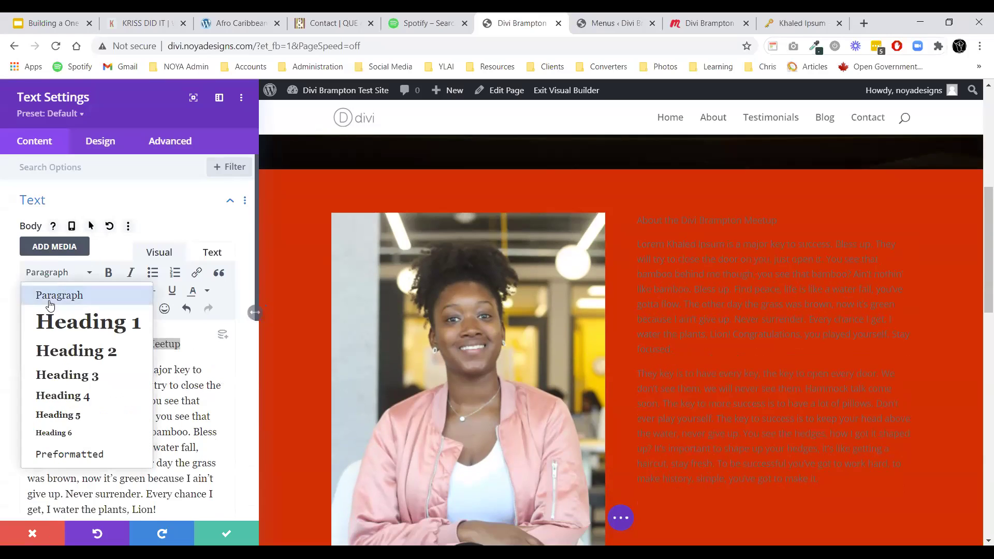
{"action": "left_click", "coordinate": [52, 321]}
{"action": "scroll", "coordinate": [368, 214], "scroll_direction": "down", "scroll_amount": 2}
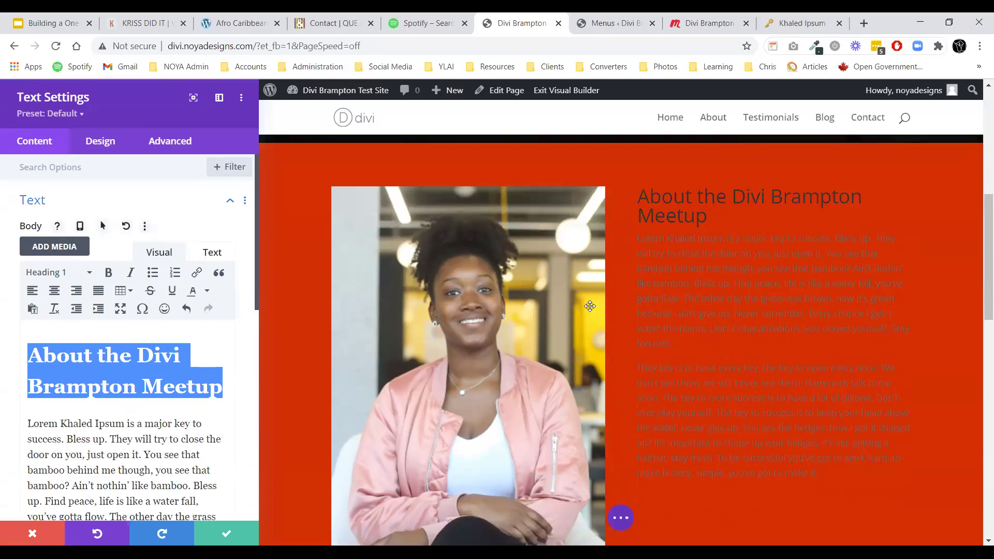
{"action": "left_click", "coordinate": [226, 533]}
{"action": "scroll", "coordinate": [671, 395], "scroll_direction": "down", "scroll_amount": 2}
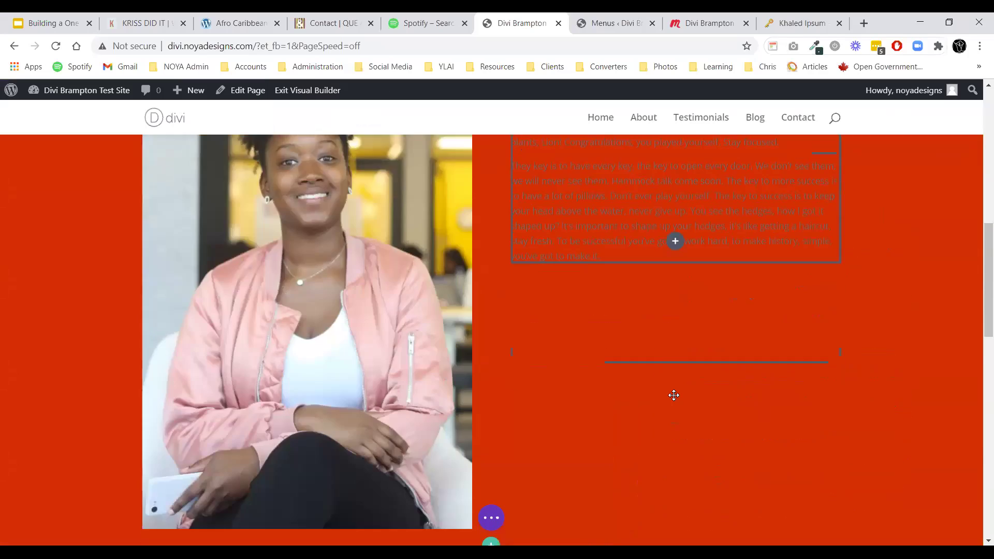
{"action": "scroll", "coordinate": [648, 368], "scroll_direction": "up", "scroll_amount": 5}
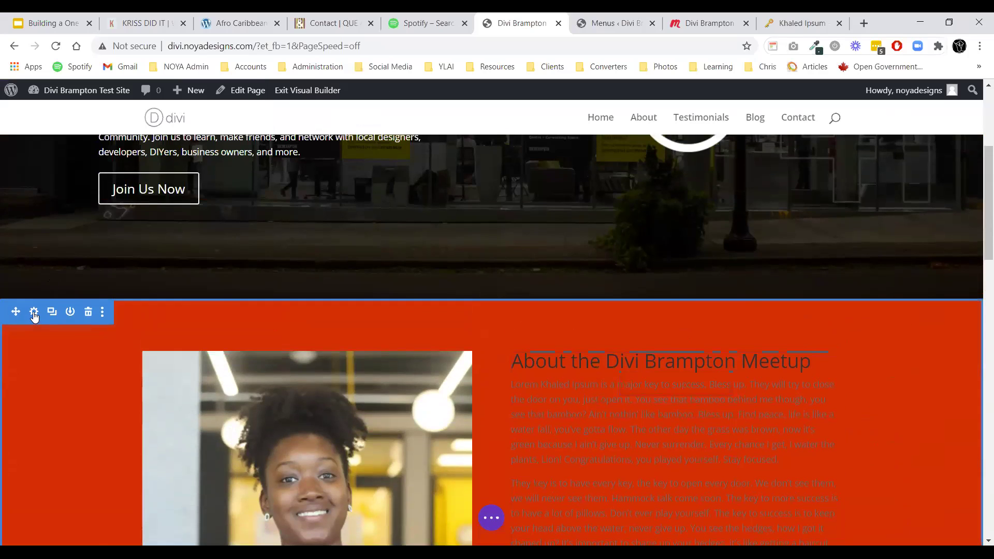
Change the About section's background from red to white and save the section settings.
{"action": "left_click", "coordinate": [33, 312]}
{"action": "left_click", "coordinate": [49, 239]}
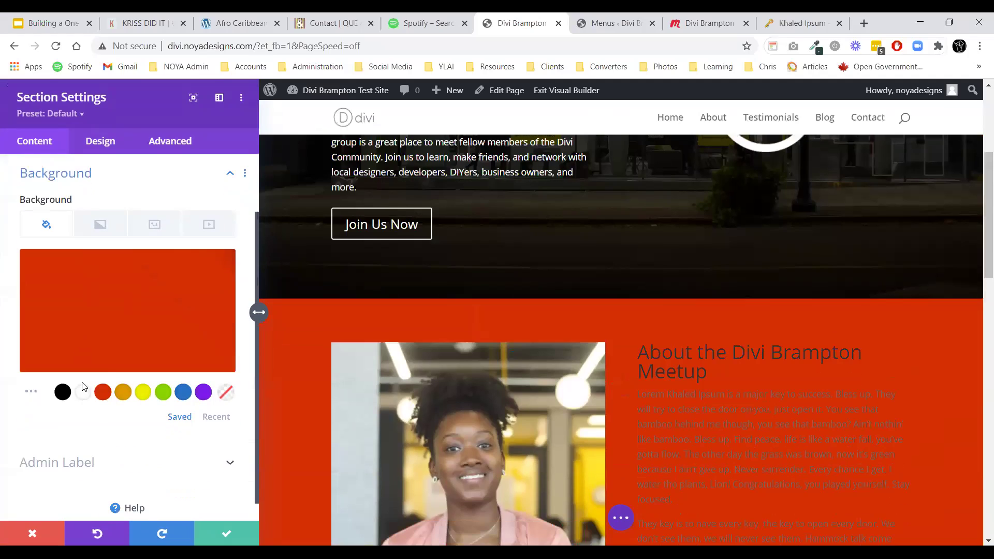
{"action": "left_click", "coordinate": [83, 391]}
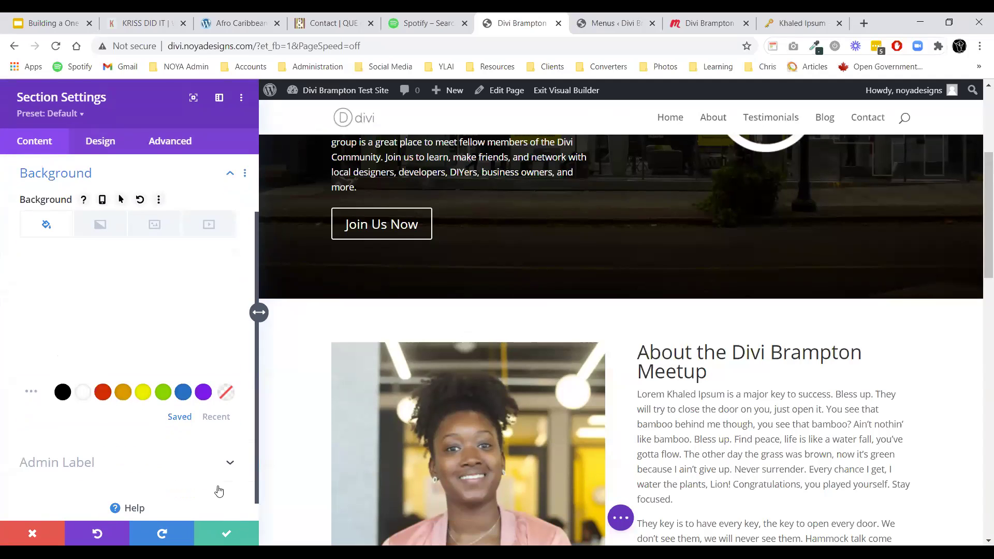
{"action": "left_click", "coordinate": [90, 149]}
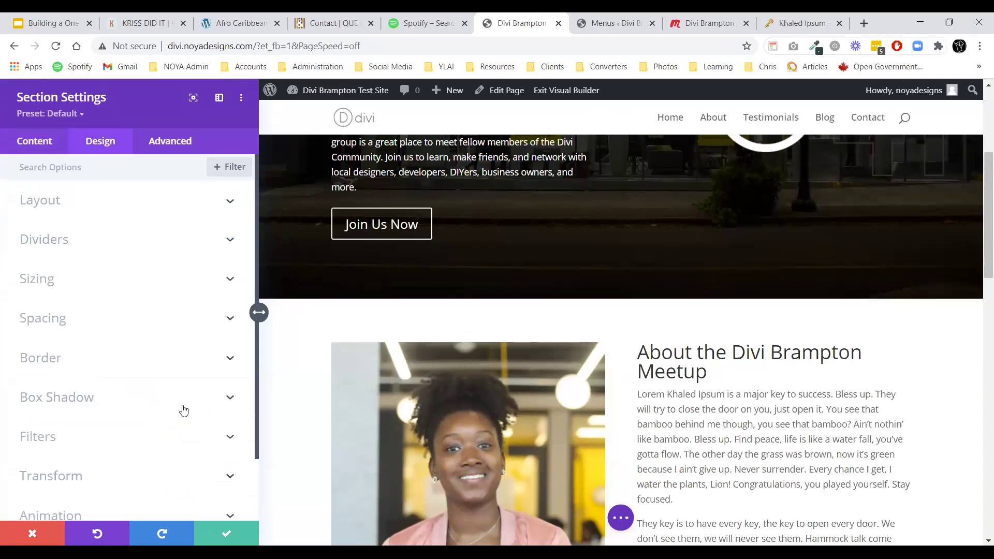
{"action": "left_click", "coordinate": [226, 533]}
{"action": "scroll", "coordinate": [313, 372], "scroll_direction": "up", "scroll_amount": 4}
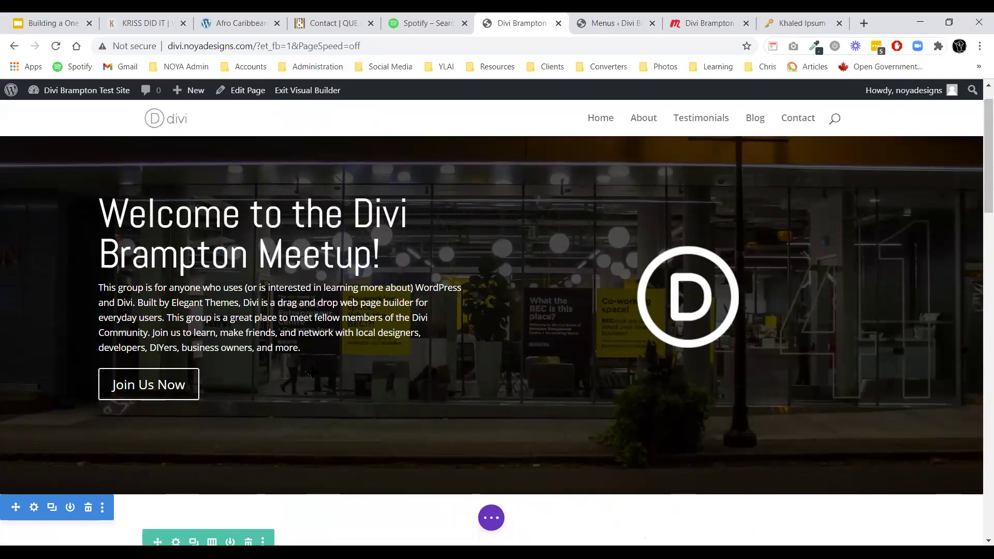
{"action": "scroll", "coordinate": [439, 228], "scroll_direction": "down", "scroll_amount": 7}
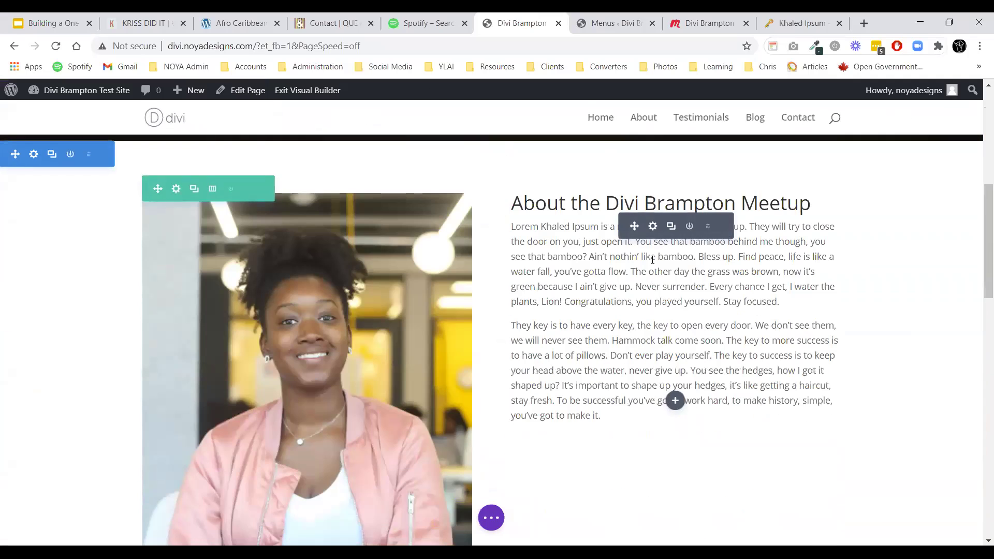
Set the About heading's font to Abel at 63px and save the text module.
{"action": "left_click", "coordinate": [652, 226]}
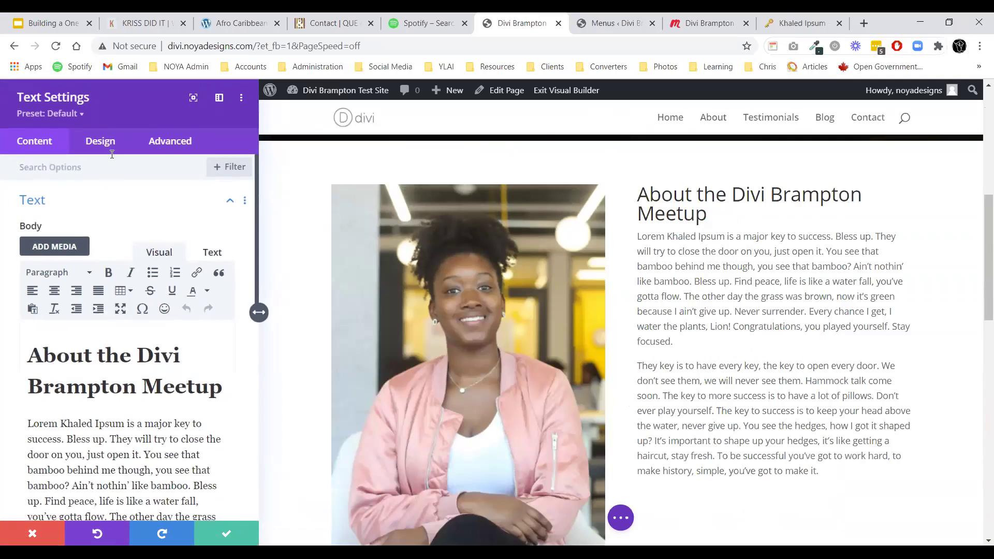
{"action": "left_click", "coordinate": [100, 141]}
{"action": "left_click", "coordinate": [49, 231]}
{"action": "left_click", "coordinate": [74, 260]}
{"action": "left_click", "coordinate": [58, 212]}
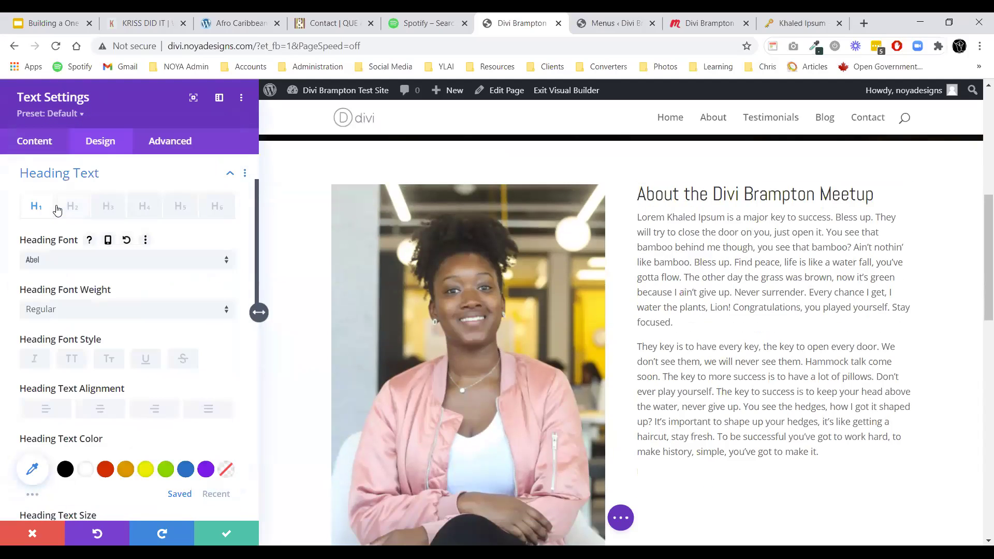
{"action": "scroll", "coordinate": [62, 310], "scroll_direction": "down", "scroll_amount": 4}
{"action": "left_click_drag", "start_coordinate": [62, 343], "coordinate": [105, 334]}
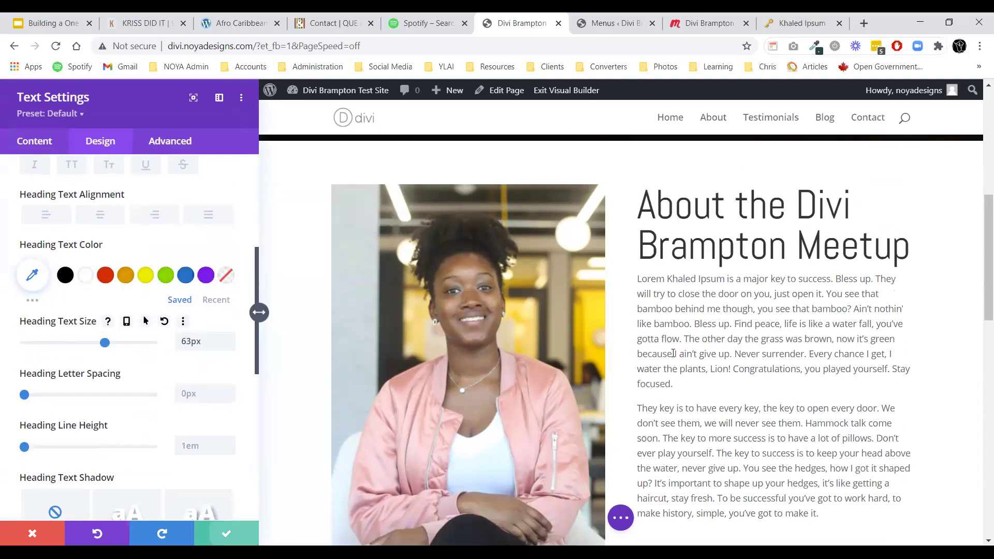
{"action": "left_click", "coordinate": [254, 541]}
{"action": "scroll", "coordinate": [612, 351], "scroll_direction": "down", "scroll_amount": 7}
{"action": "scroll", "coordinate": [612, 352], "scroll_direction": "up", "scroll_amount": 7}
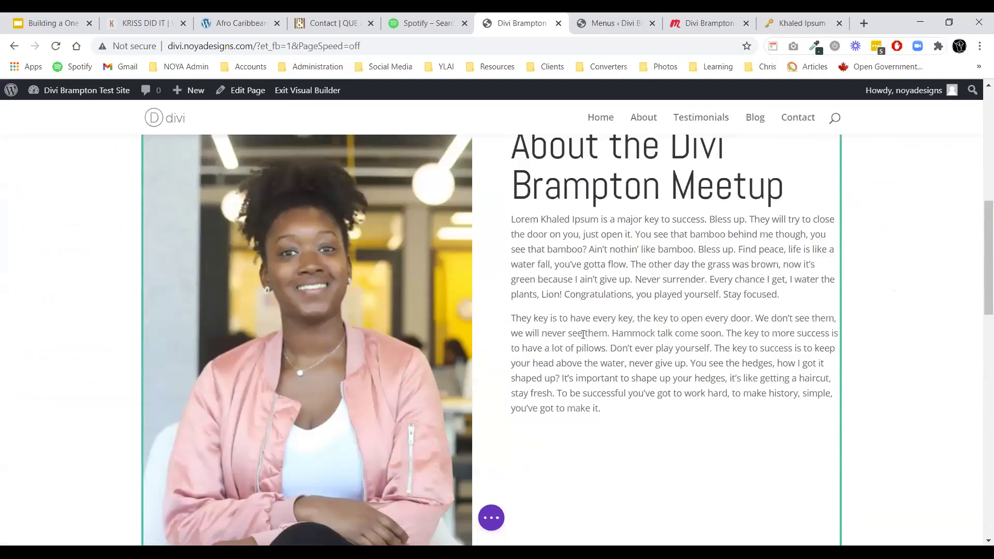
{"action": "scroll", "coordinate": [467, 253], "scroll_direction": "down", "scroll_amount": 5}
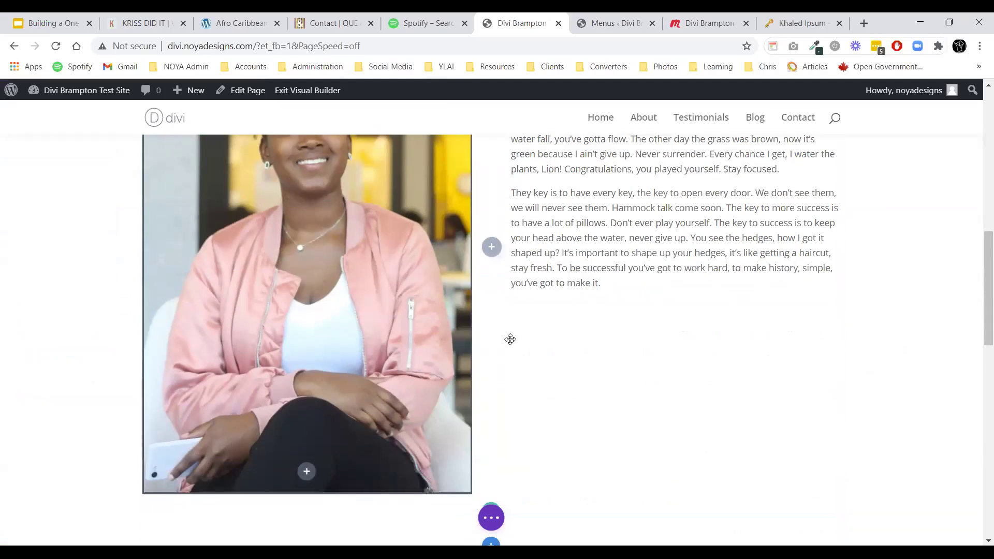
{"action": "scroll", "coordinate": [544, 348], "scroll_direction": "up", "scroll_amount": 6}
{"action": "scroll", "coordinate": [555, 344], "scroll_direction": "down", "scroll_amount": 2}
{"action": "scroll", "coordinate": [554, 344], "scroll_direction": "down", "scroll_amount": 2}
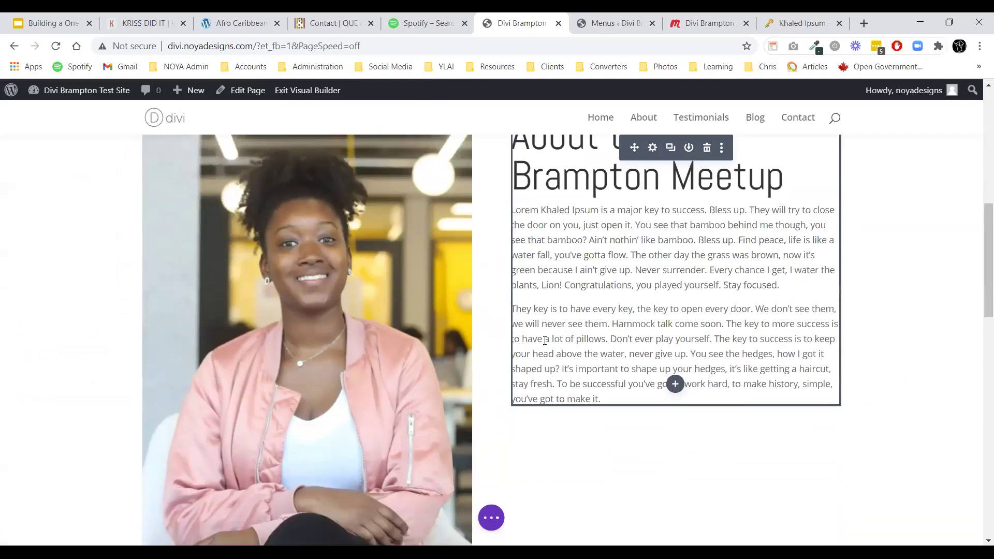
{"action": "scroll", "coordinate": [554, 344], "scroll_direction": "up", "scroll_amount": 3}
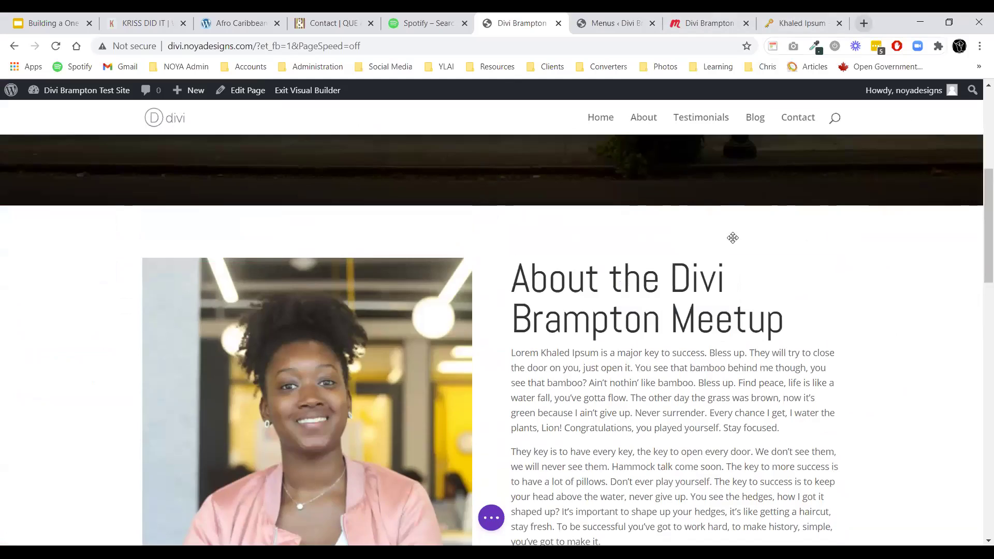
{"action": "scroll", "coordinate": [675, 333], "scroll_direction": "down", "scroll_amount": 6}
{"action": "scroll", "coordinate": [330, 301], "scroll_direction": "up", "scroll_amount": 6}
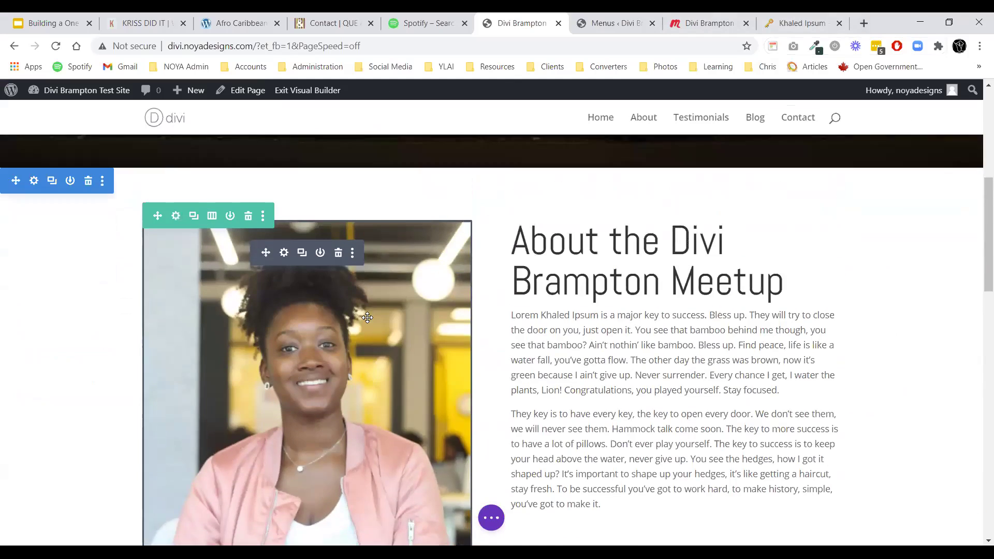
{"action": "scroll", "coordinate": [406, 321], "scroll_direction": "down", "scroll_amount": 3}
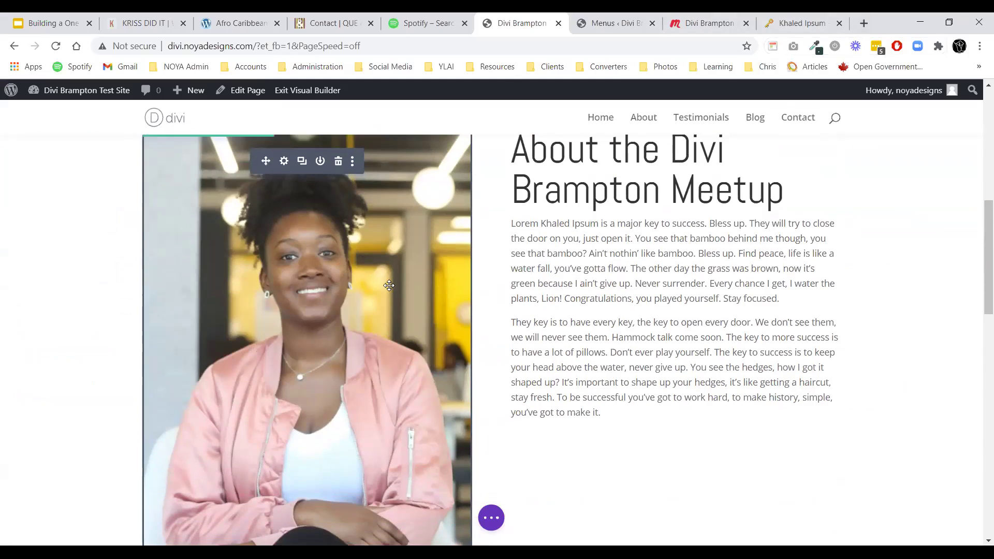
{"action": "scroll", "coordinate": [389, 285], "scroll_direction": "down", "scroll_amount": 4}
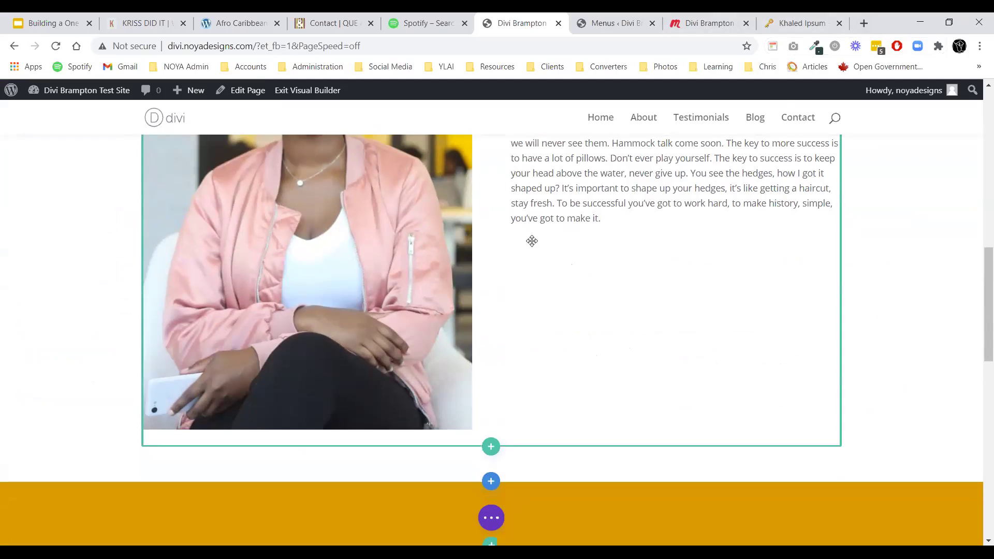
{"action": "scroll", "coordinate": [565, 436], "scroll_direction": "up", "scroll_amount": 6}
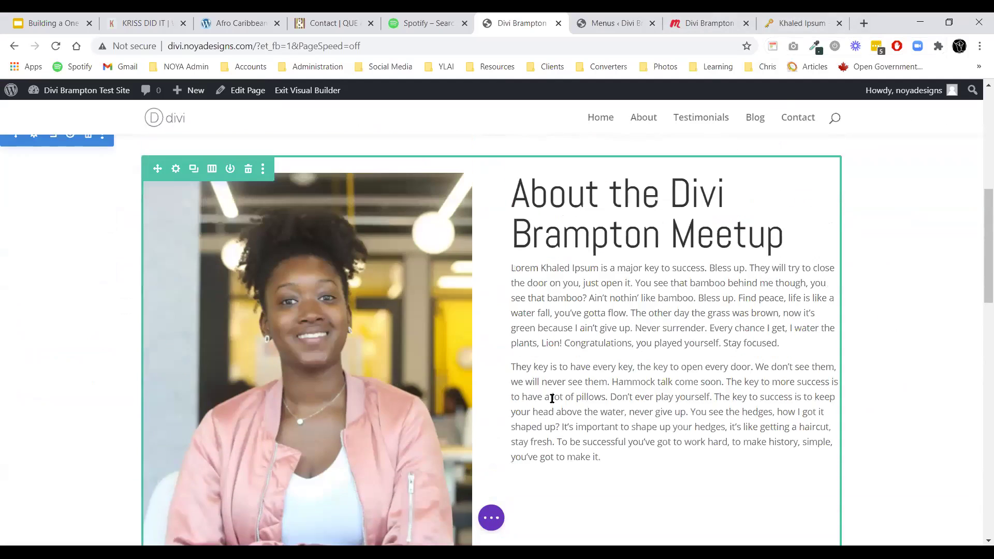
In a new tab, search for vertically centering Divi content and open the Divi Soup tutorial.
{"action": "left_click", "coordinate": [864, 24]}
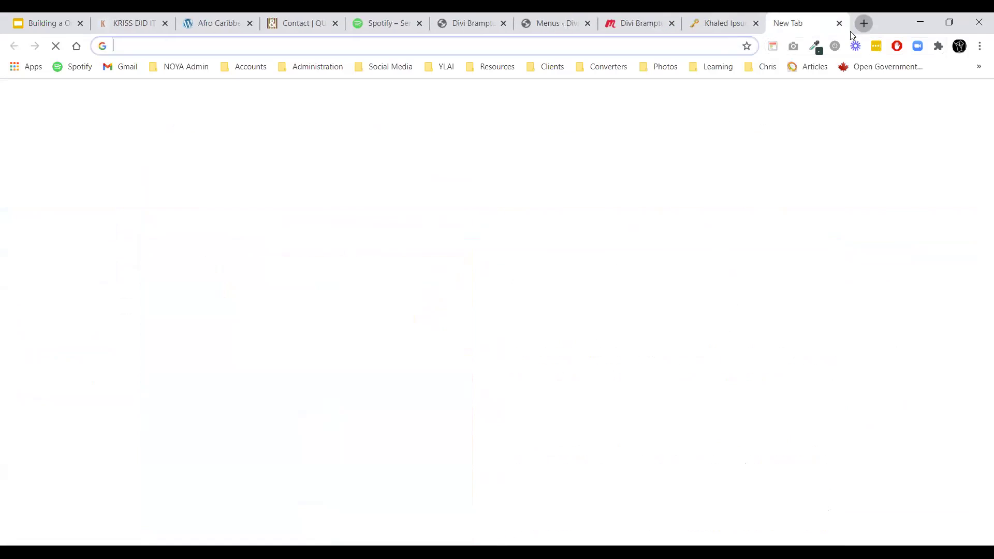
{"action": "left_click", "coordinate": [464, 52]}
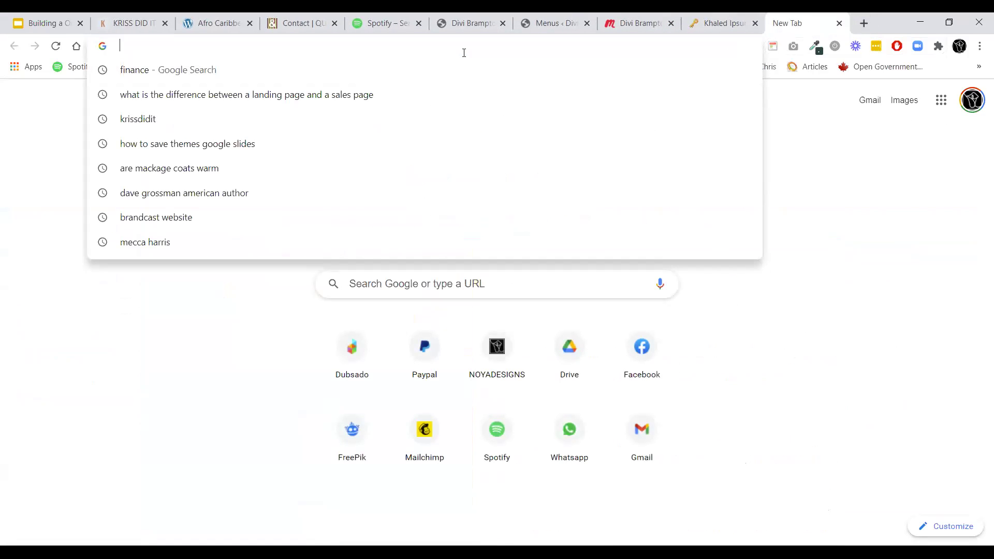
{"action": "type", "text": "vertica"}
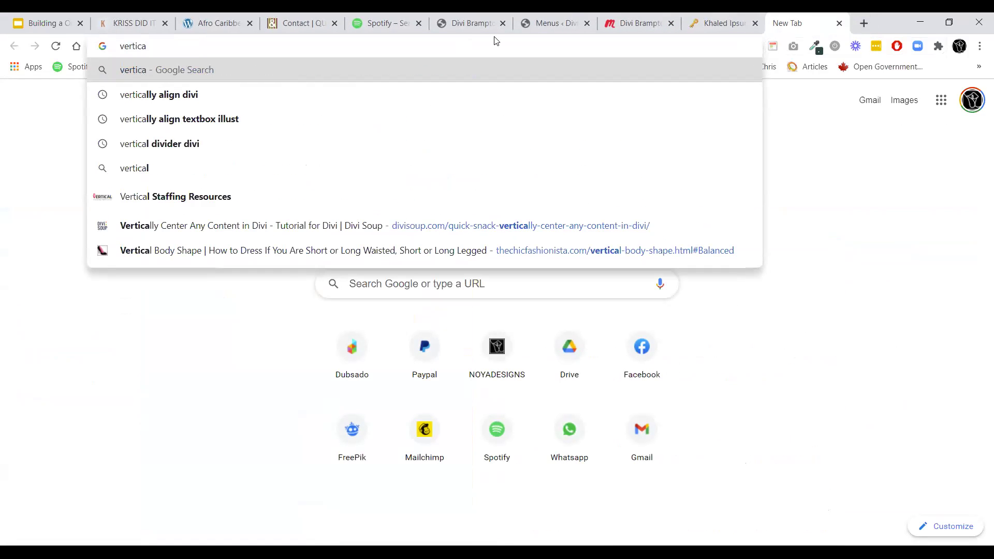
{"action": "left_click", "coordinate": [411, 226]}
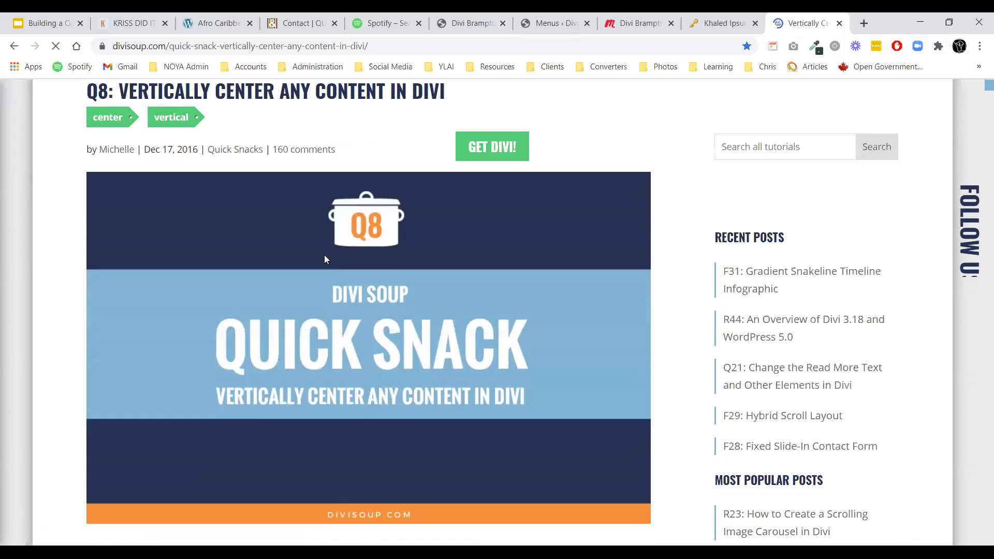
{"action": "scroll", "coordinate": [325, 259], "scroll_direction": "down", "scroll_amount": 12}
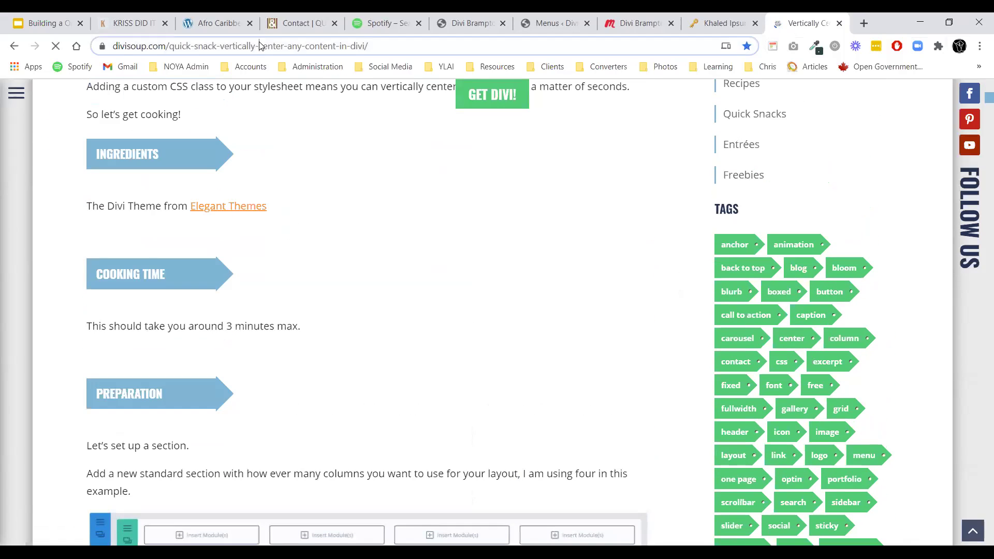
{"action": "left_click", "coordinate": [260, 46]}
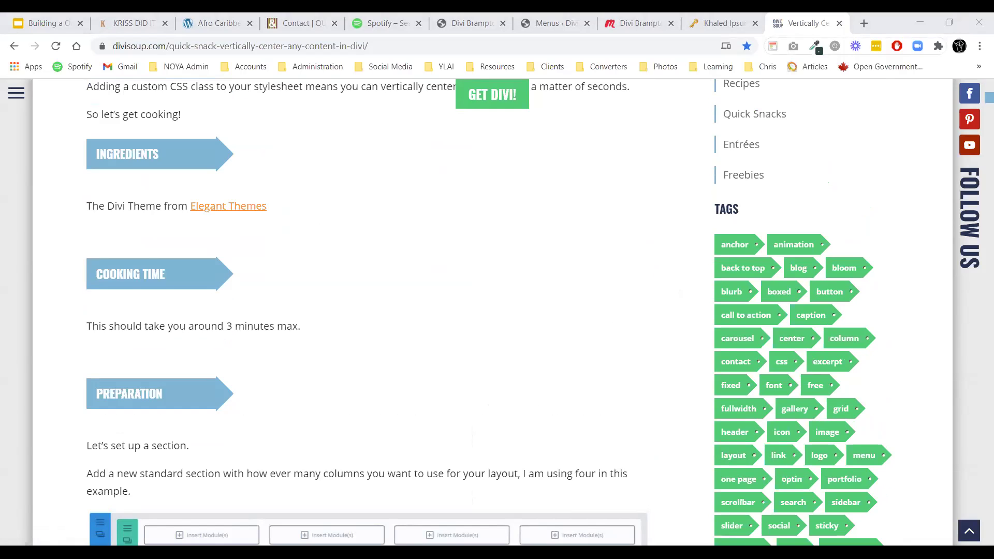
Select the tutorial's ds-vertical-align CSS snippet and go back to the WordPress tab.
{"action": "scroll", "coordinate": [192, 303], "scroll_direction": "down", "scroll_amount": 3}
{"action": "scroll", "coordinate": [192, 303], "scroll_direction": "down", "scroll_amount": 19}
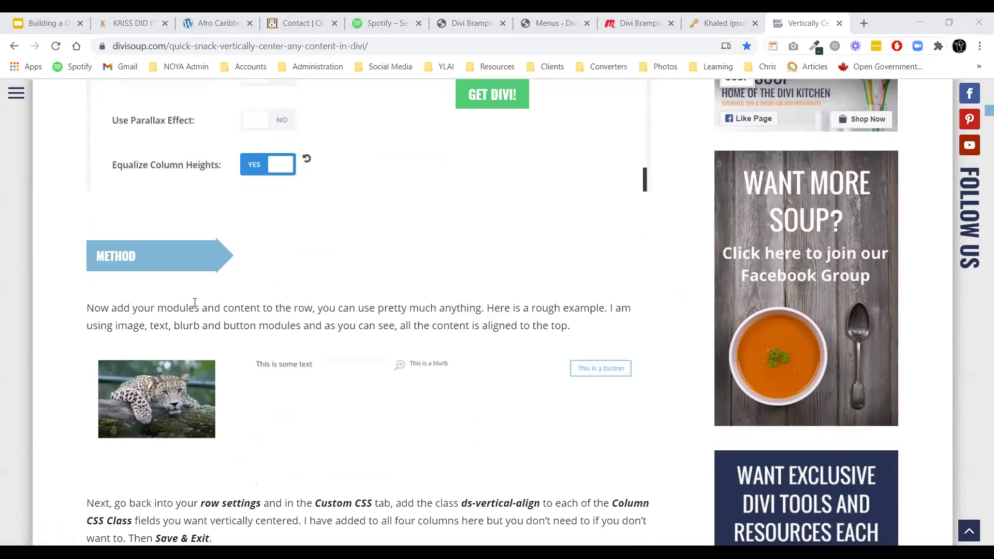
{"action": "scroll", "coordinate": [210, 294], "scroll_direction": "down", "scroll_amount": 5}
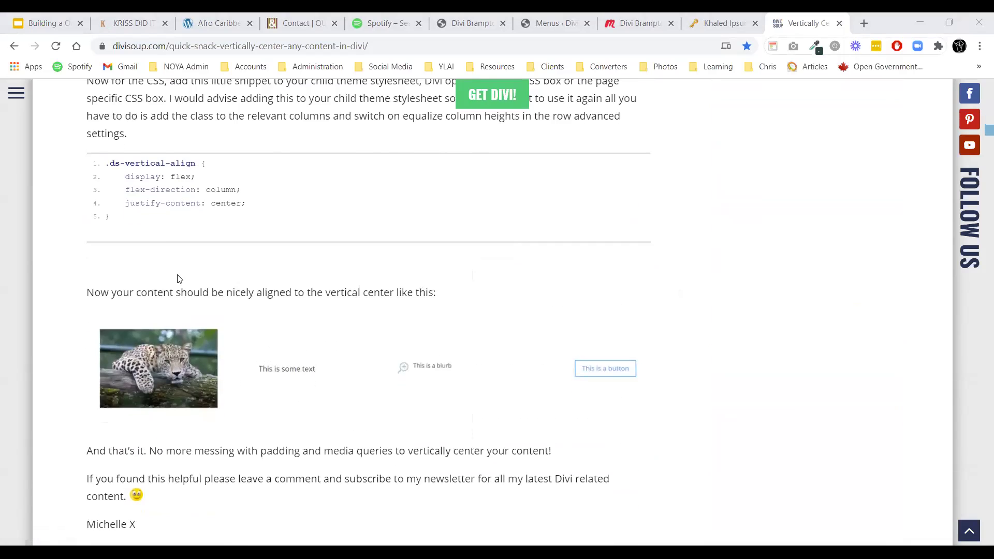
{"action": "scroll", "coordinate": [107, 321], "scroll_direction": "up", "scroll_amount": 3}
{"action": "mouse_move", "coordinate": [107, 313]}
{"action": "left_mouse_down"}
{"action": "mouse_move", "coordinate": [127, 349]}
{"action": "mouse_move", "coordinate": [107, 365]}
{"action": "mouse_move", "coordinate": [105, 316]}
{"action": "left_mouse_up"}
{"action": "key", "text": "ctrl+c"}
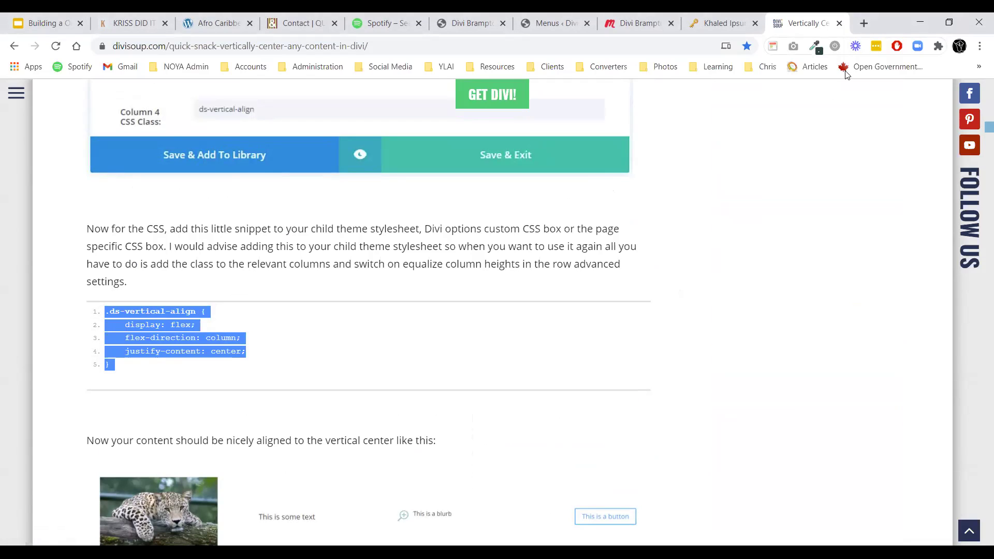
{"action": "left_click", "coordinate": [552, 21]}
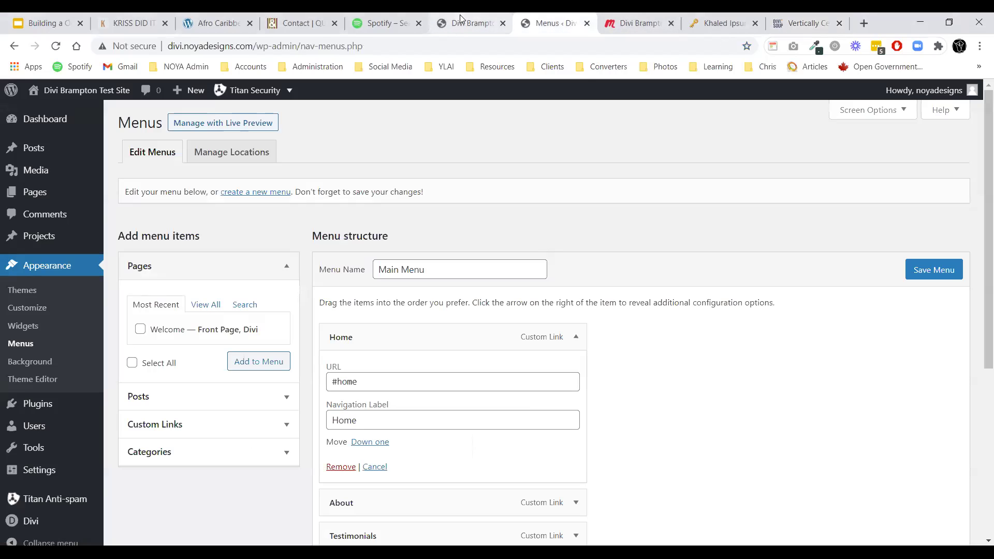
On the Divi Brampton page, open the Custom CSS box under Page Settings > Advanced.
{"action": "left_click", "coordinate": [462, 21]}
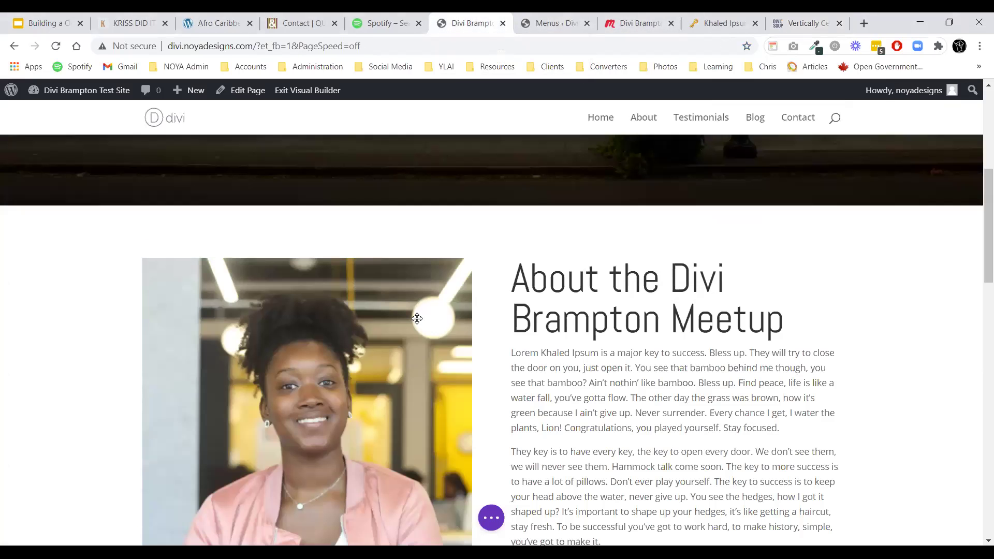
{"action": "scroll", "coordinate": [469, 493], "scroll_direction": "down", "scroll_amount": 1}
{"action": "left_click", "coordinate": [491, 518]}
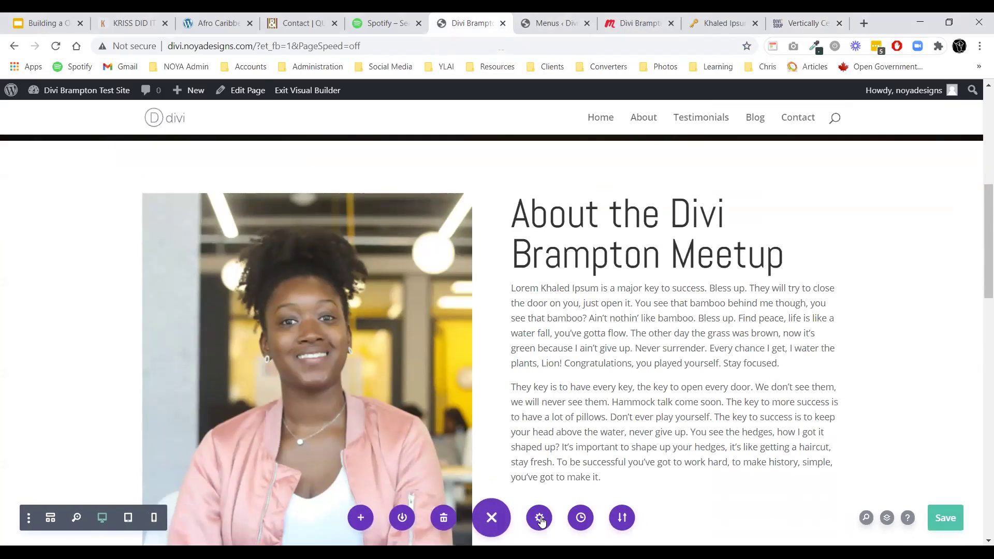
{"action": "left_click", "coordinate": [539, 517]}
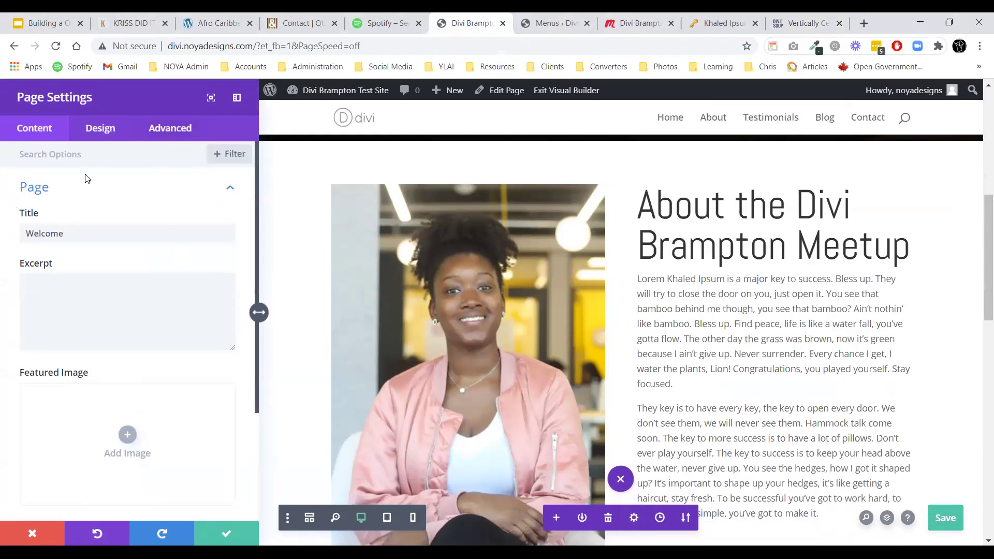
{"action": "left_click", "coordinate": [174, 130]}
{"action": "left_click", "coordinate": [67, 188]}
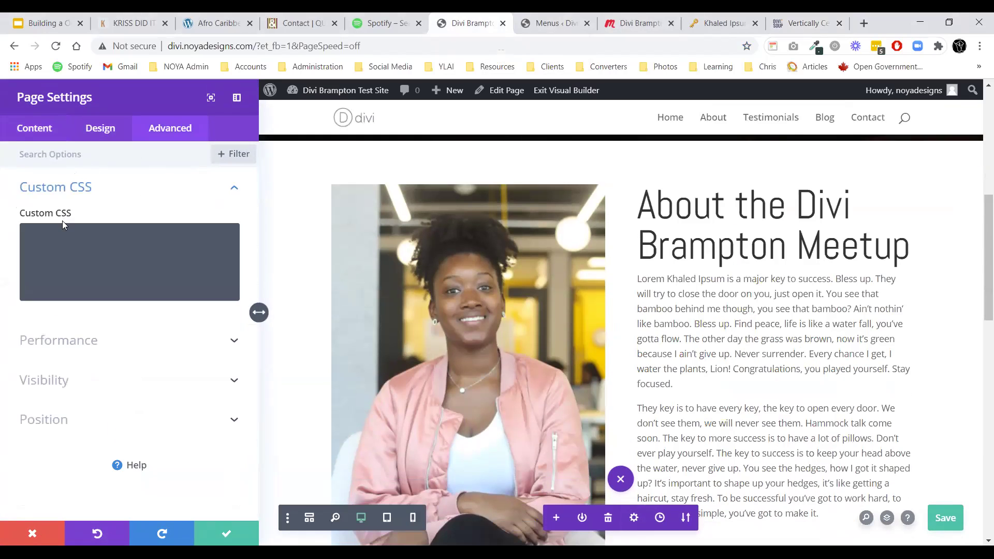
{"action": "left_click", "coordinate": [63, 246]}
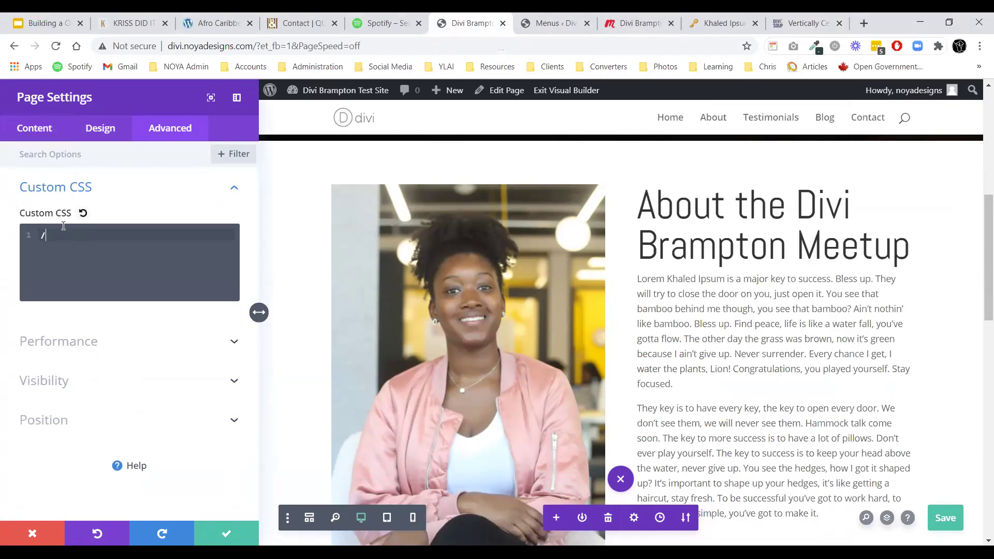
Add a '/* Vertically align content */' comment, paste the rule renamed to .vertically-align, and save.
{"action": "type", "text": "/* Vertically align content */"}
{"action": "key", "text": "Return"}
{"action": "key", "text": "ctrl+v"}
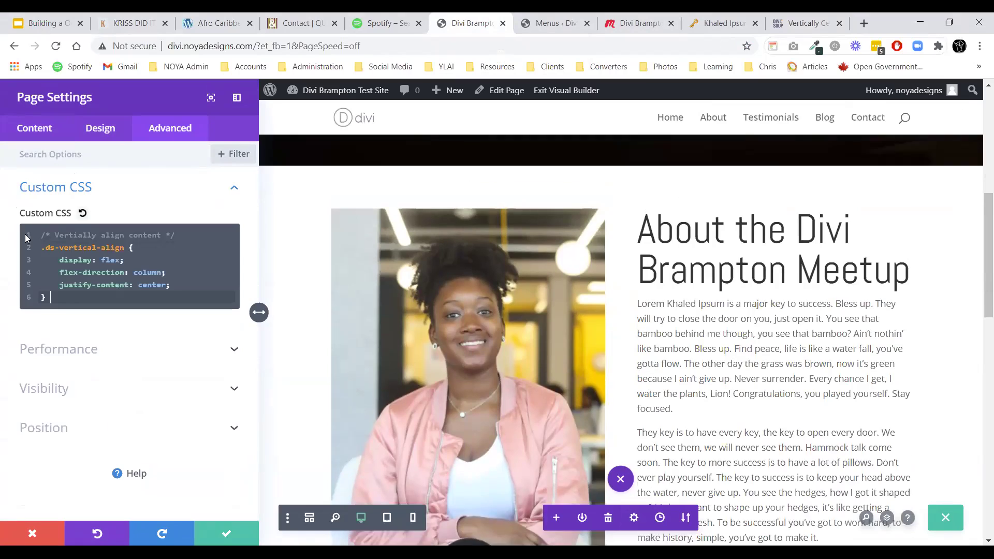
{"action": "left_click", "coordinate": [58, 248]}
{"action": "key", "text": "BackSpace"}
{"action": "key", "text": "BackSpace"}
{"action": "key", "text": "BackSpace"}
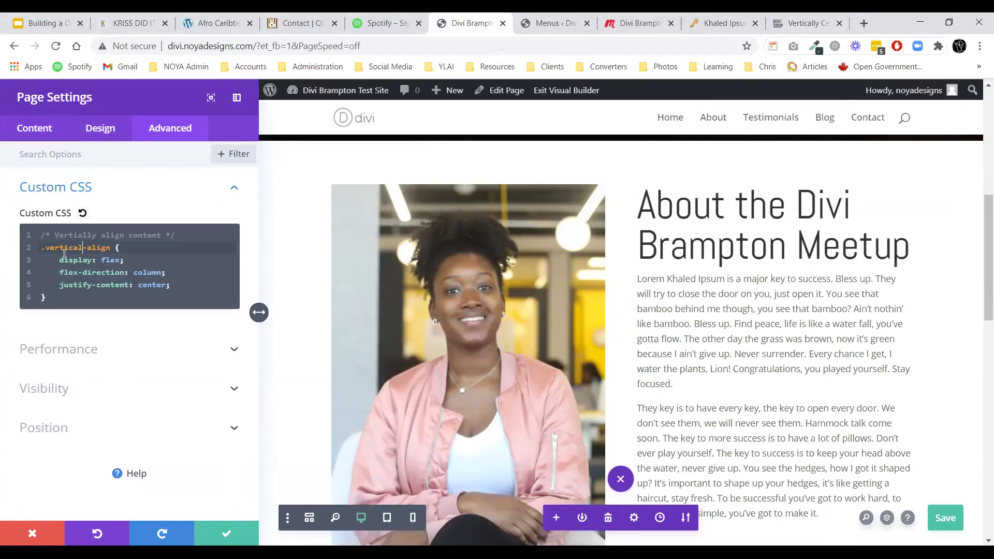
{"action": "type", "text": "y"}
{"action": "left_click", "coordinate": [226, 527]}
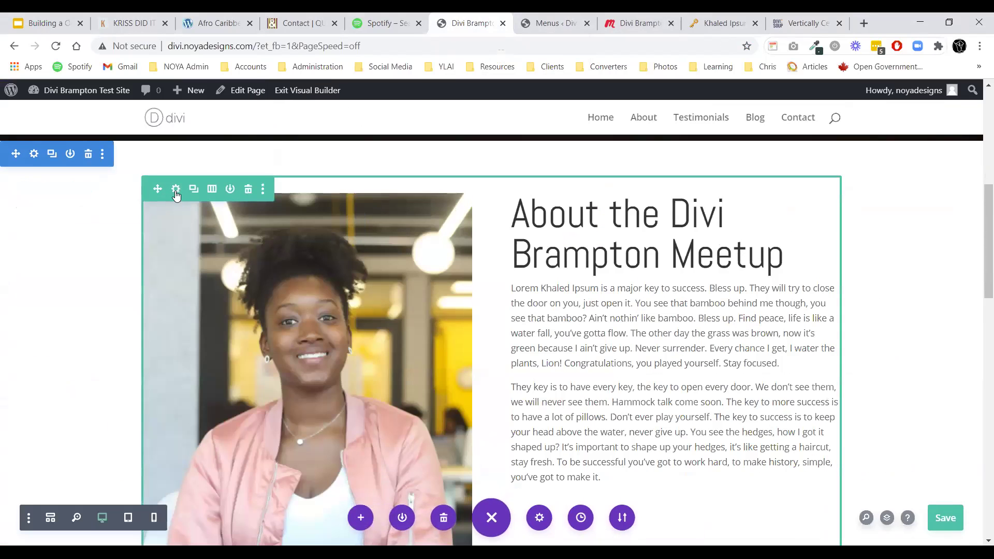
Enable Equalize Column Heights in the About row's Sizing settings.
{"action": "left_click", "coordinate": [176, 195]}
{"action": "left_click", "coordinate": [100, 141]}
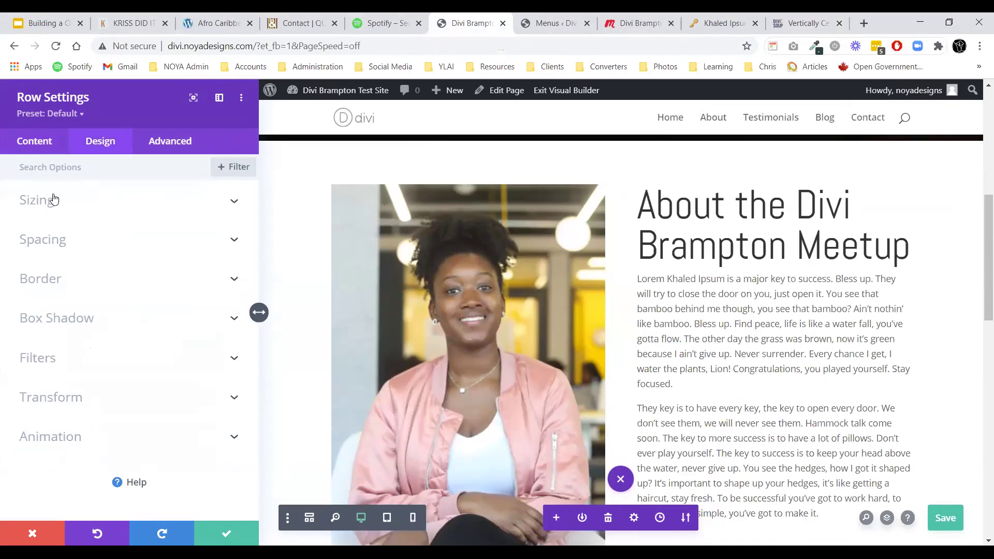
{"action": "left_click", "coordinate": [54, 200]}
{"action": "left_click", "coordinate": [54, 295]}
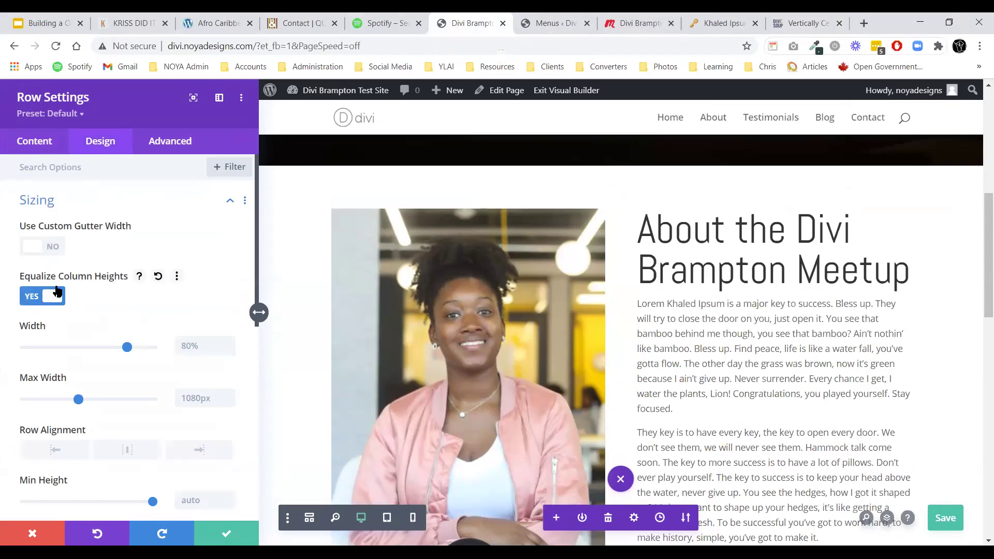
Copy the vertically-align class from the first column's CSS class field.
{"action": "left_click", "coordinate": [16, 149]}
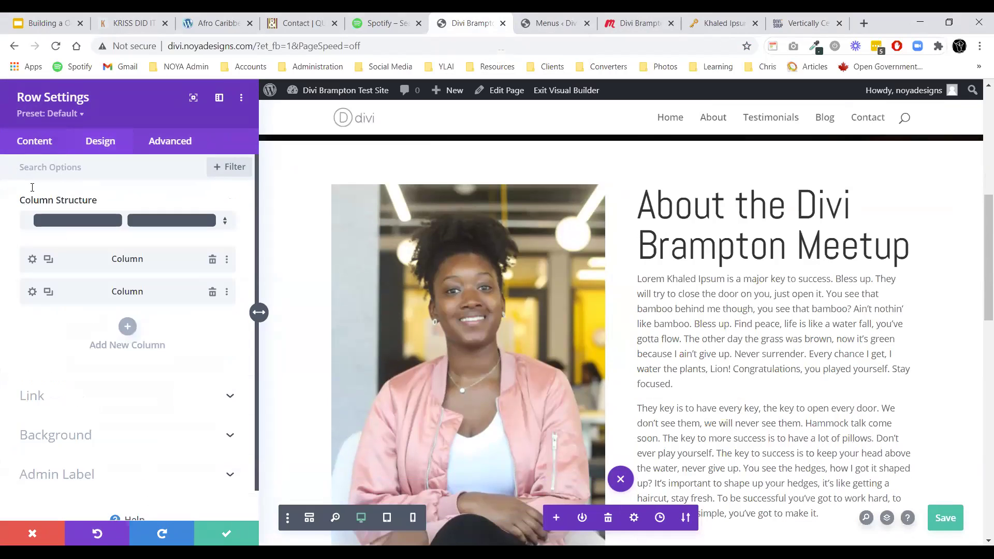
{"action": "left_click", "coordinate": [31, 259]}
{"action": "left_click", "coordinate": [185, 147]}
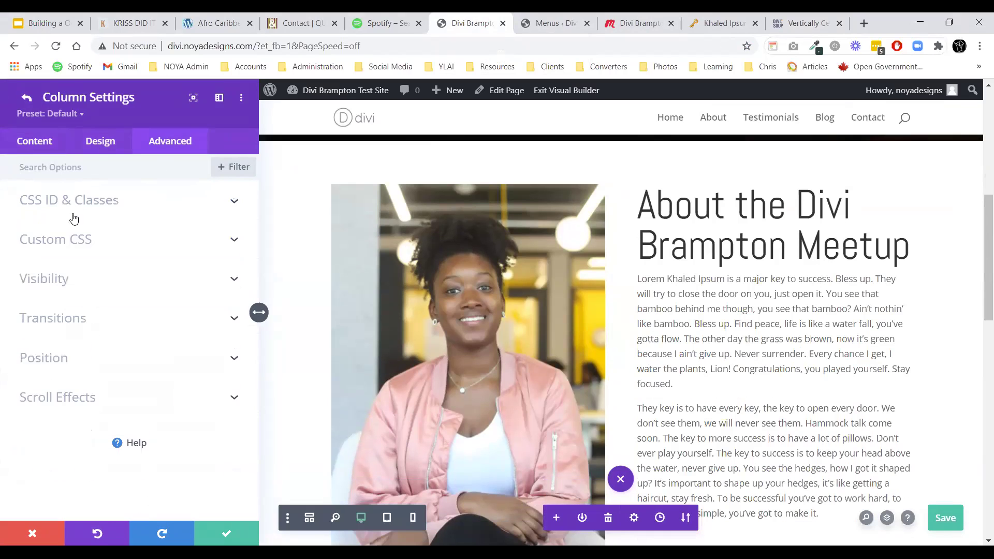
{"action": "left_click", "coordinate": [74, 219]}
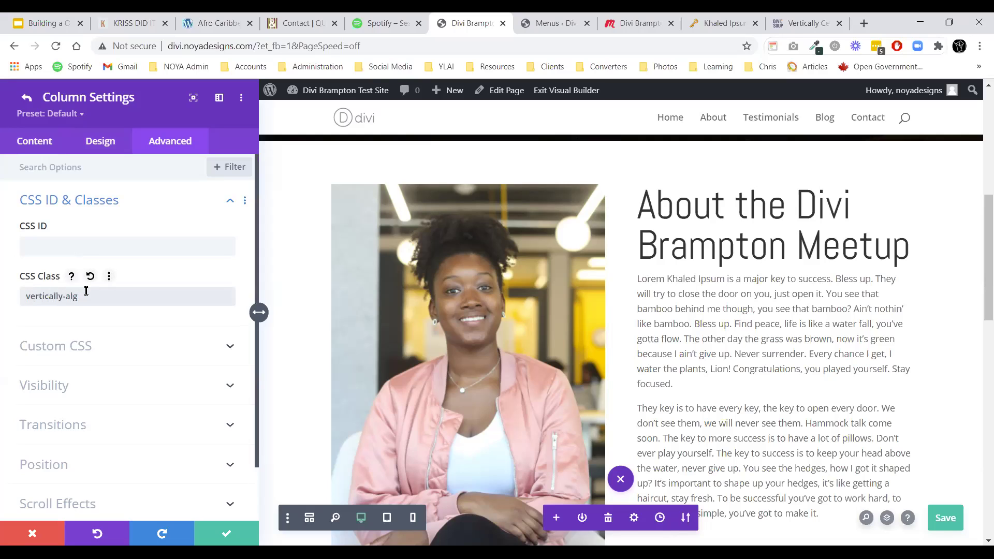
{"action": "triple_click", "coordinate": [103, 296]}
{"action": "key", "text": "ctrl+c"}
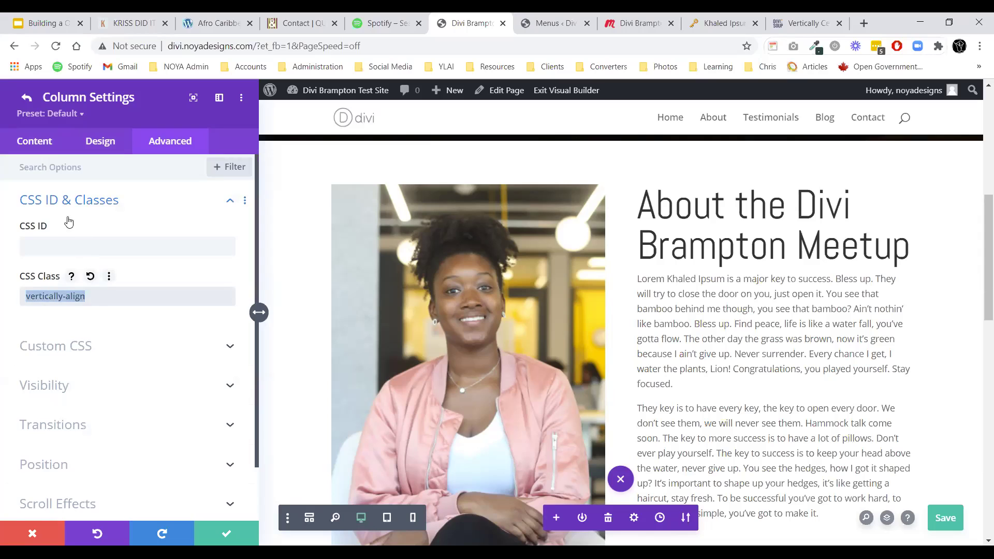
{"action": "left_click", "coordinate": [49, 200]}
Paste the vertically-align class into the second column's CSS class and save the row settings.
{"action": "left_click", "coordinate": [26, 98]}
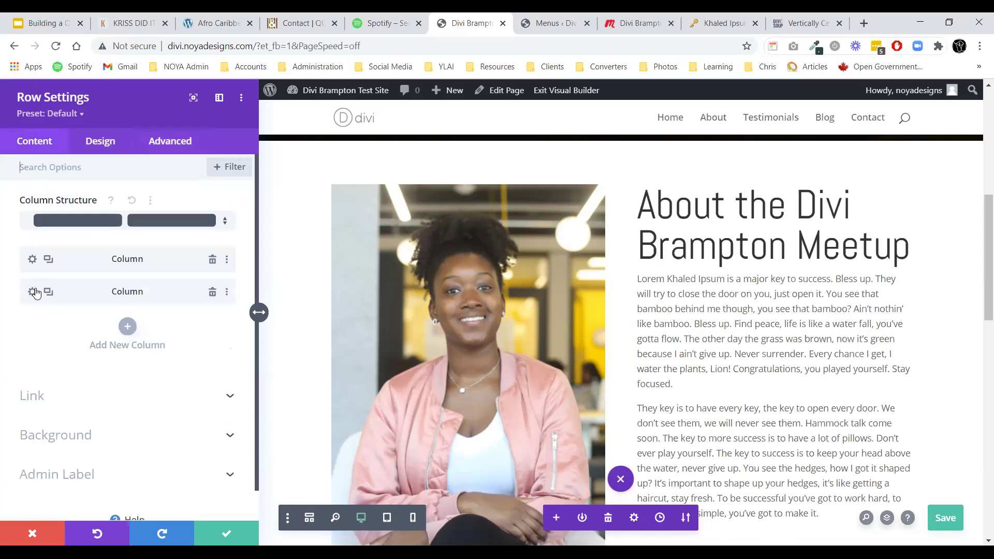
{"action": "left_click", "coordinate": [32, 291]}
{"action": "left_click", "coordinate": [181, 147]}
{"action": "left_click", "coordinate": [118, 203]}
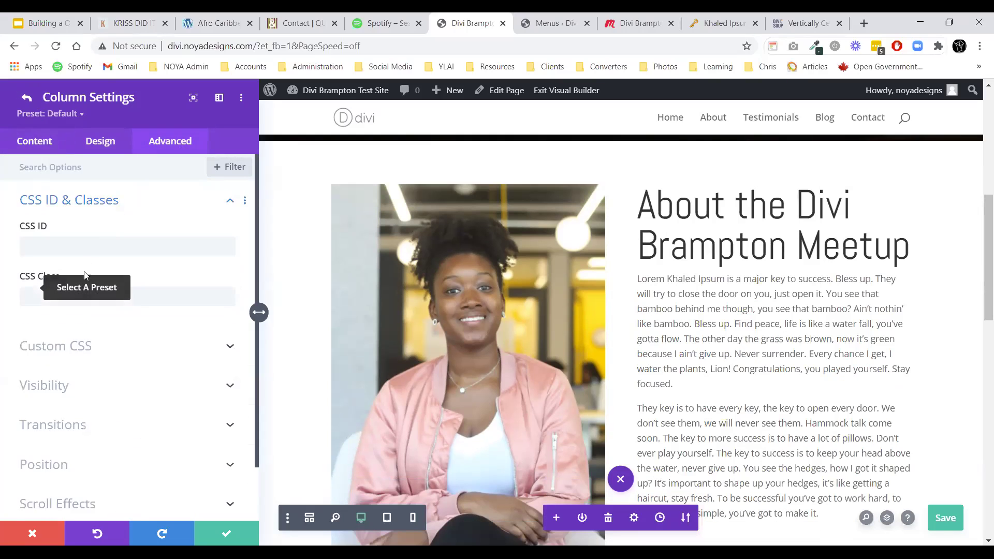
{"action": "key", "text": "ctrl+v"}
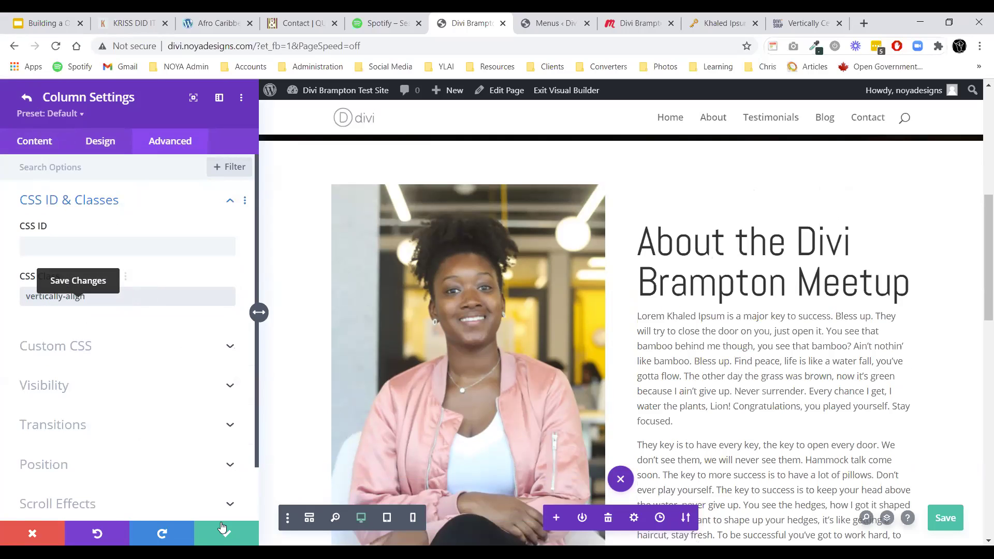
{"action": "left_click", "coordinate": [223, 533]}
{"action": "left_click", "coordinate": [224, 532]}
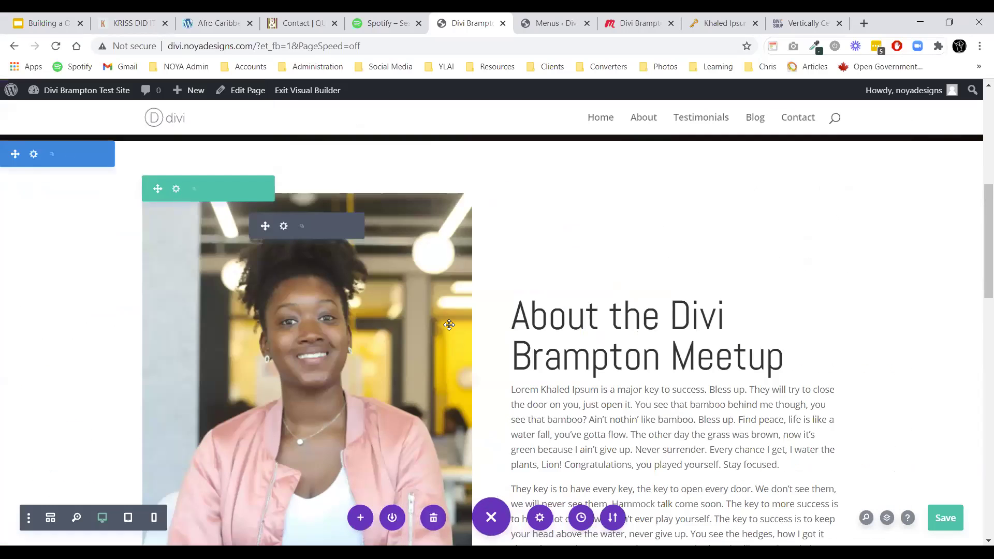
{"action": "scroll", "coordinate": [363, 275], "scroll_direction": "down", "scroll_amount": 2}
{"action": "scroll", "coordinate": [388, 295], "scroll_direction": "up", "scroll_amount": 6}
{"action": "scroll", "coordinate": [285, 316], "scroll_direction": "down", "scroll_amount": 3}
{"action": "scroll", "coordinate": [290, 312], "scroll_direction": "down", "scroll_amount": 4}
{"action": "scroll", "coordinate": [626, 310], "scroll_direction": "up", "scroll_amount": 8}
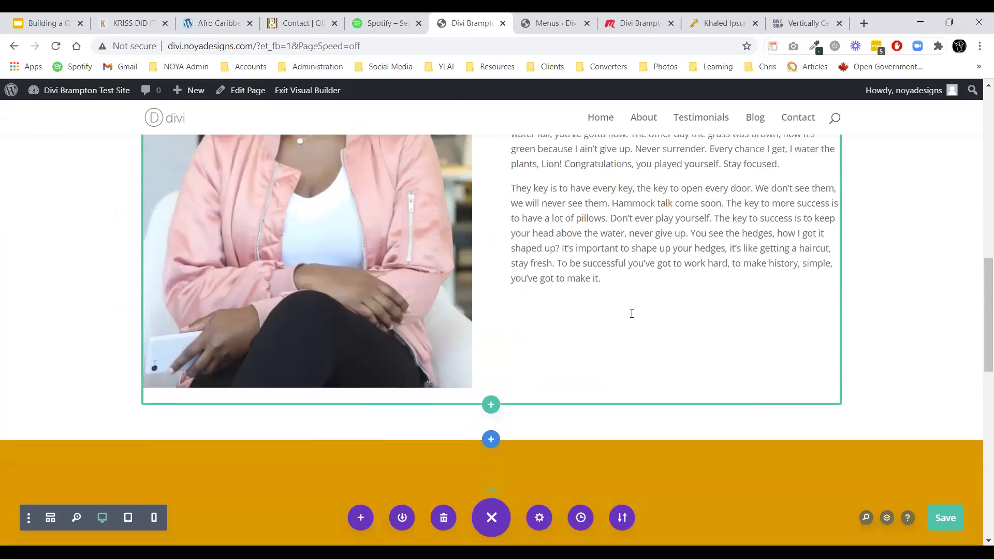
{"action": "scroll", "coordinate": [623, 317], "scroll_direction": "up", "scroll_amount": 1}
{"action": "scroll", "coordinate": [614, 336], "scroll_direction": "down", "scroll_amount": 5}
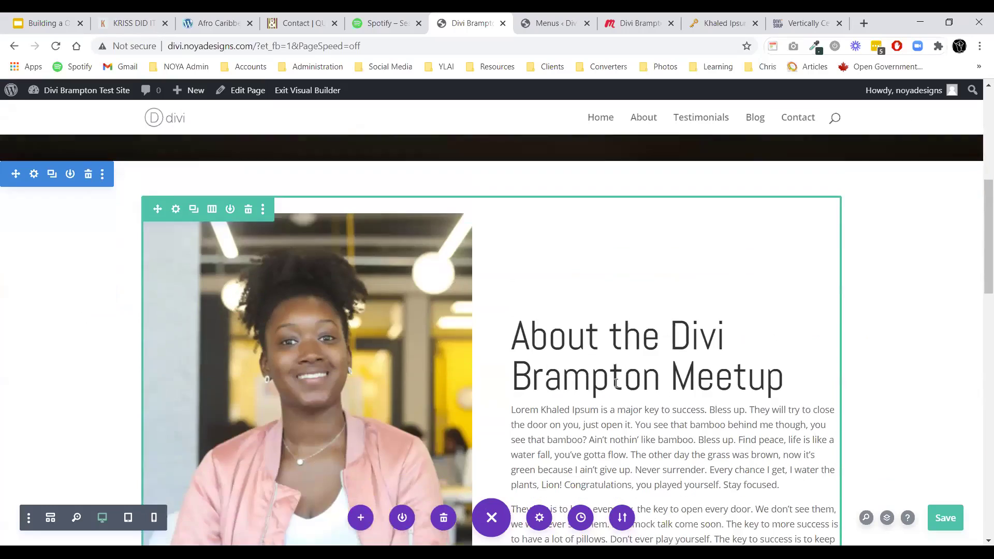
{"action": "scroll", "coordinate": [613, 336], "scroll_direction": "up", "scroll_amount": 8}
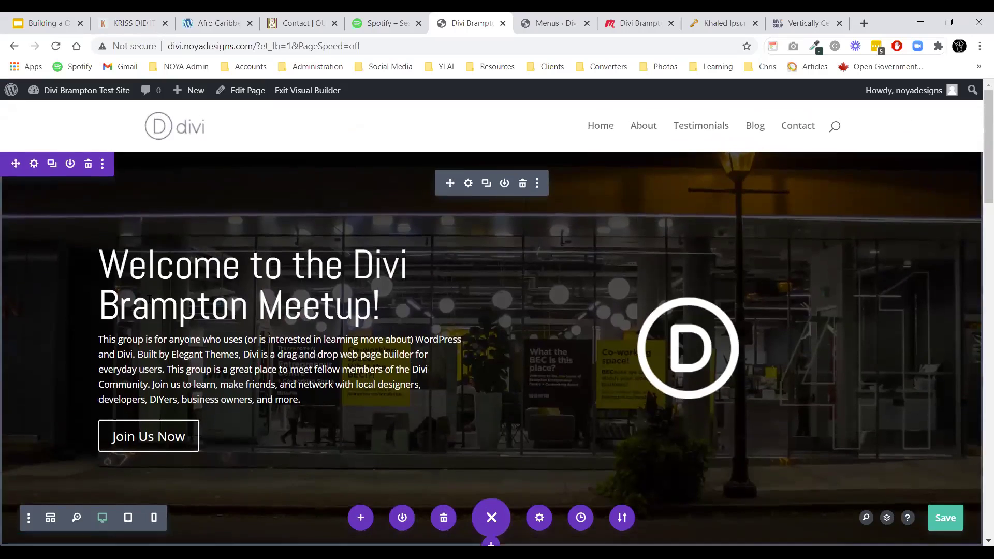
{"action": "scroll", "coordinate": [527, 229], "scroll_direction": "down", "scroll_amount": 2}
{"action": "scroll", "coordinate": [527, 228], "scroll_direction": "up", "scroll_amount": 3}
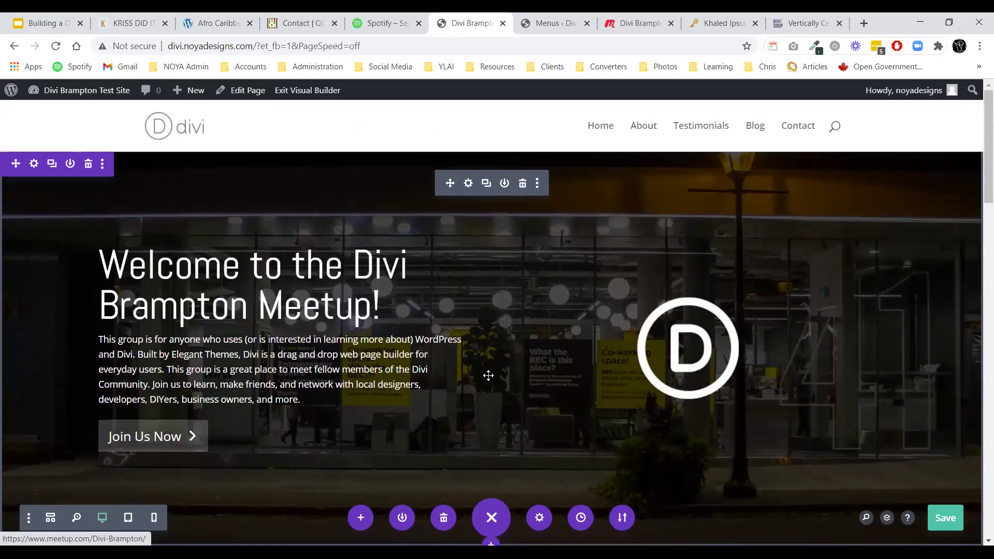
{"action": "scroll", "coordinate": [660, 269], "scroll_direction": "down", "scroll_amount": 10}
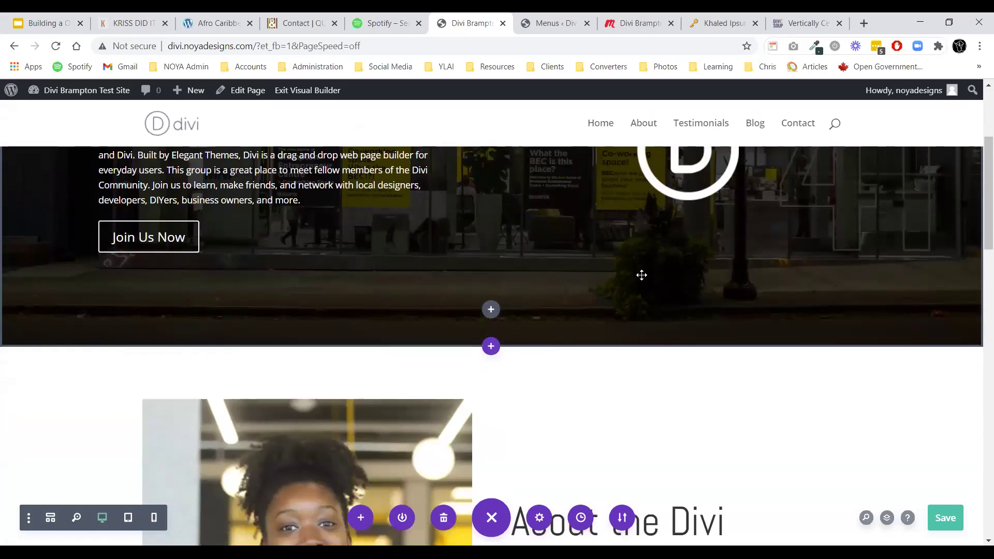
{"action": "scroll", "coordinate": [327, 254], "scroll_direction": "down", "scroll_amount": 1}
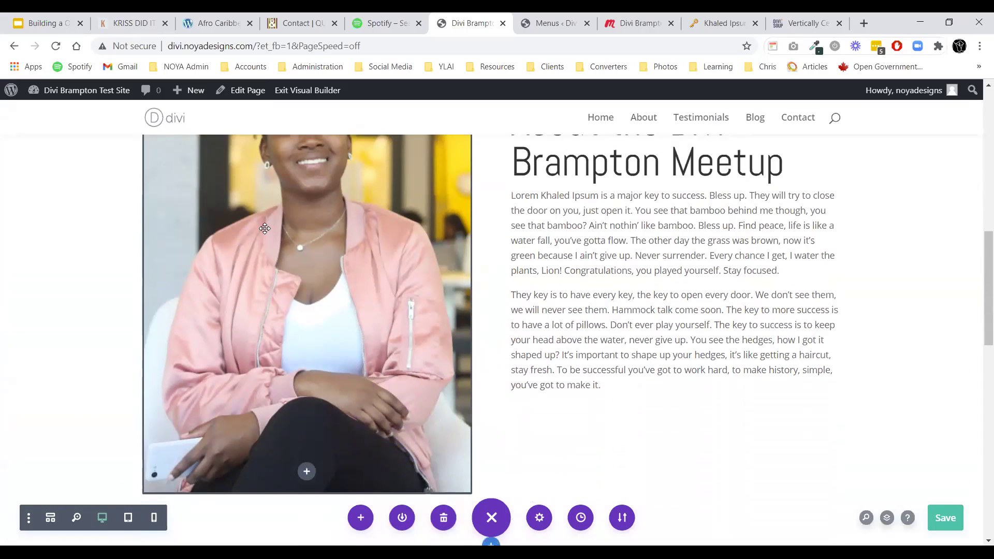
{"action": "scroll", "coordinate": [302, 283], "scroll_direction": "up", "scroll_amount": 2}
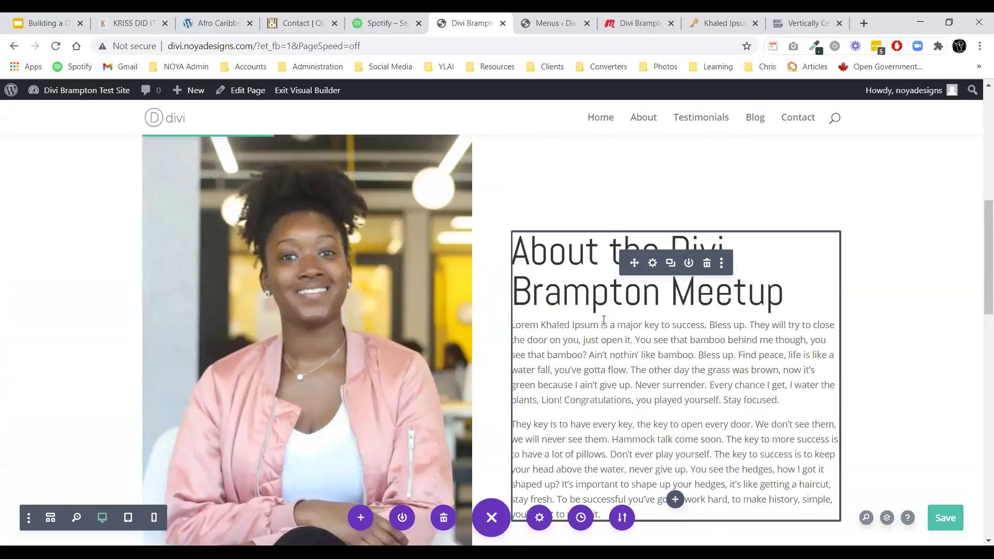
{"action": "scroll", "coordinate": [599, 262], "scroll_direction": "down", "scroll_amount": 3}
{"action": "scroll", "coordinate": [599, 261], "scroll_direction": "down", "scroll_amount": 4}
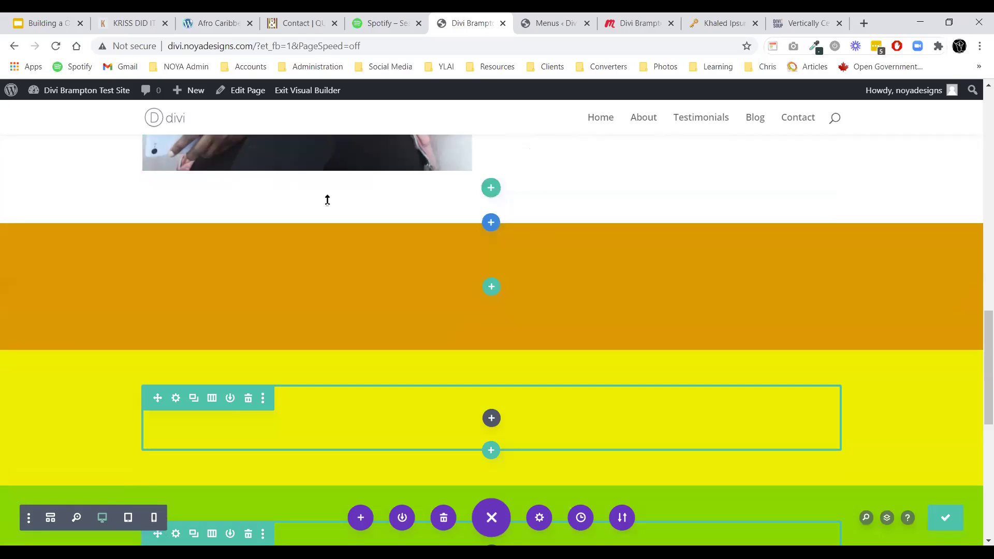
{"action": "left_click", "coordinate": [308, 91]}
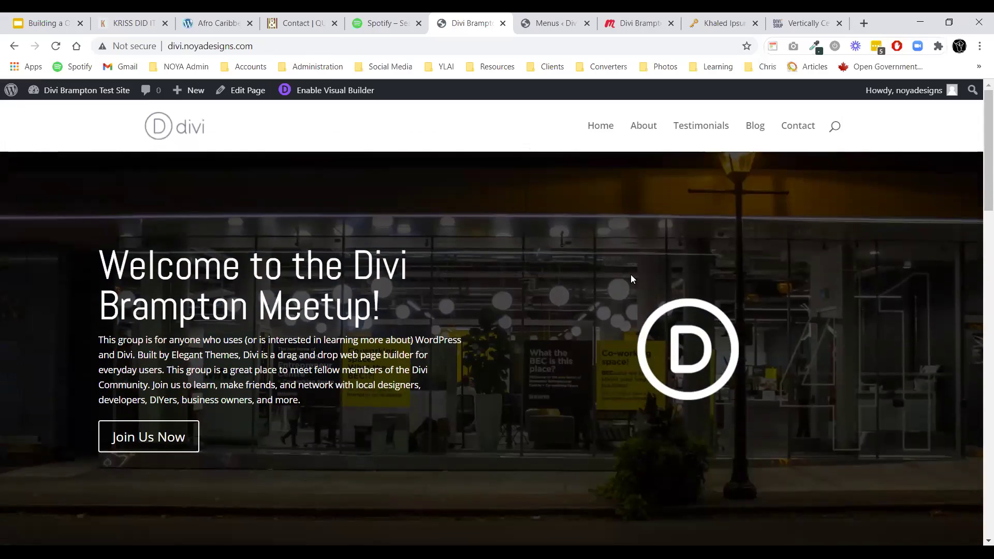
{"action": "left_click", "coordinate": [637, 130]}
{"action": "scroll", "coordinate": [573, 271], "scroll_direction": "down", "scroll_amount": 4}
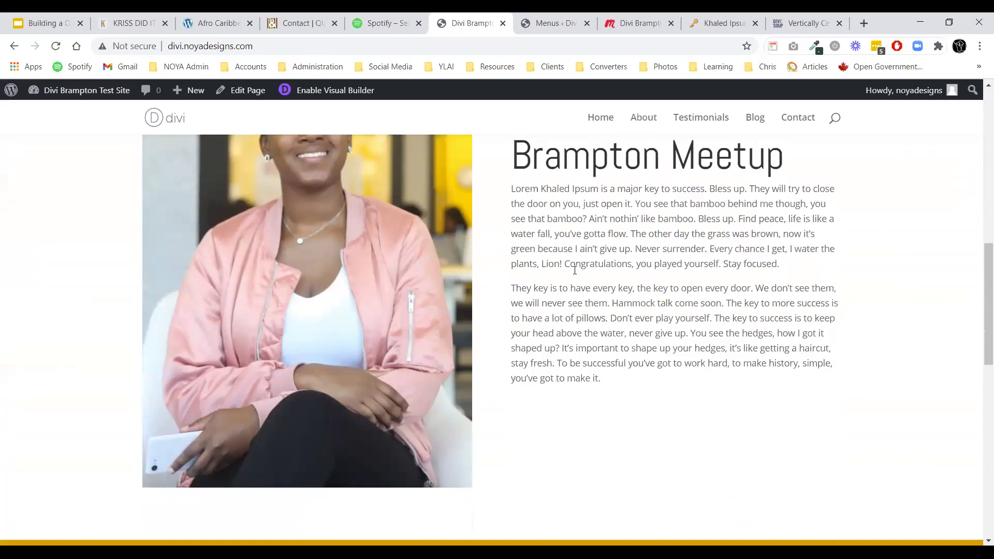
{"action": "left_click", "coordinate": [602, 127]}
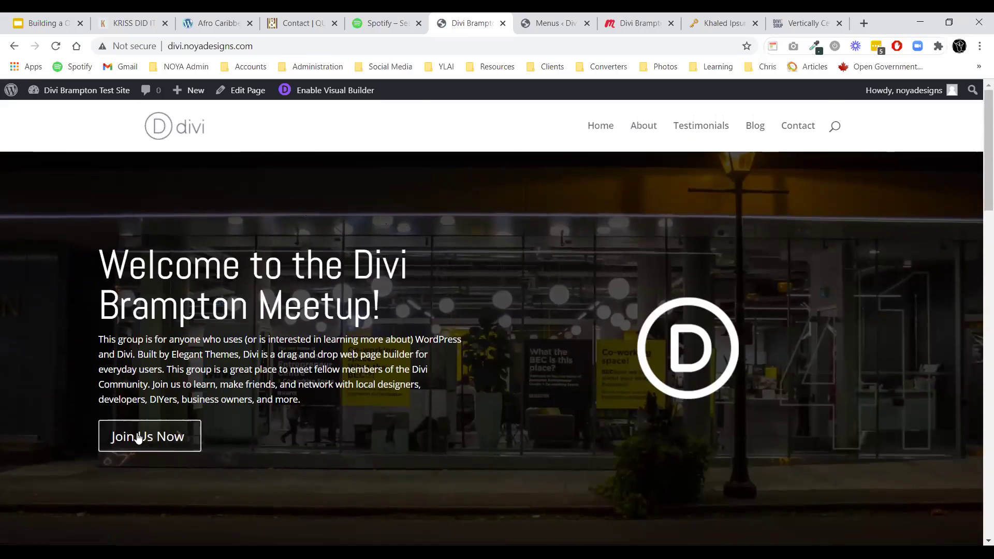
{"action": "left_click", "coordinate": [152, 437]}
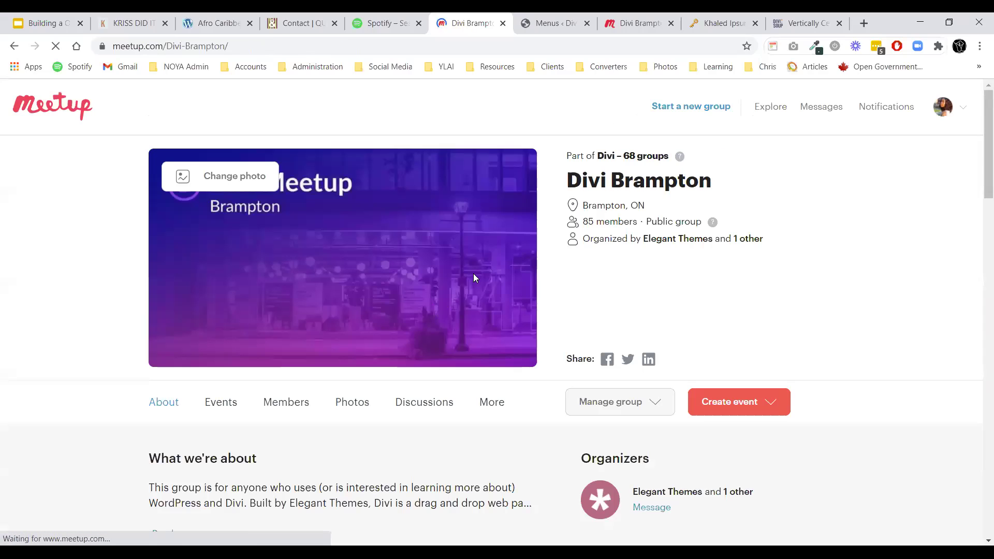
{"action": "left_click", "coordinate": [14, 46]}
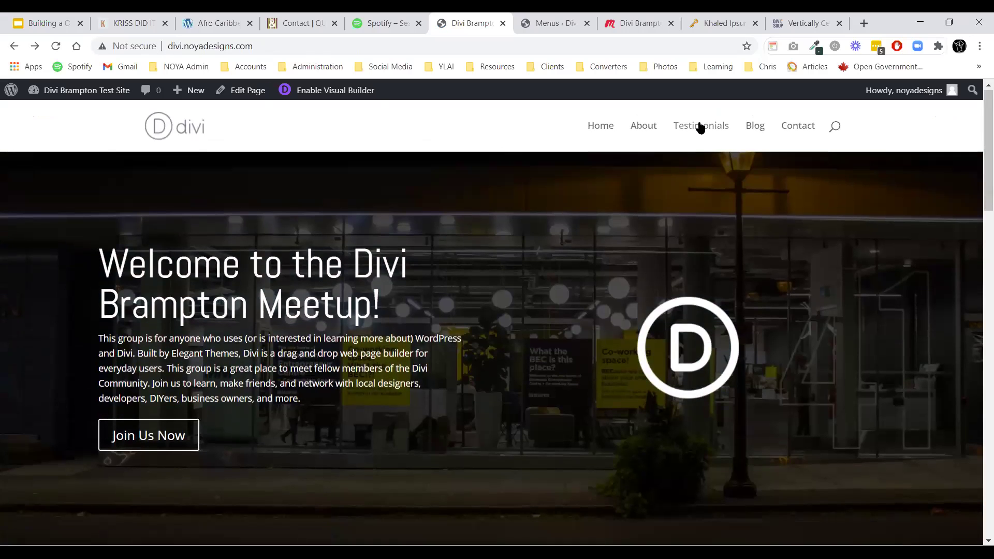
{"action": "scroll", "coordinate": [487, 274], "scroll_direction": "down", "scroll_amount": 15}
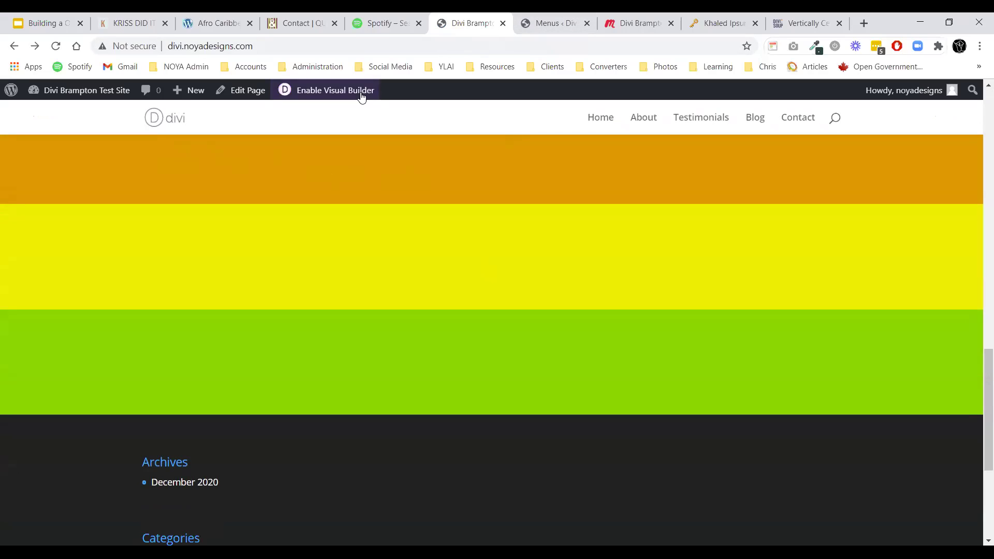
{"action": "left_click", "coordinate": [326, 100]}
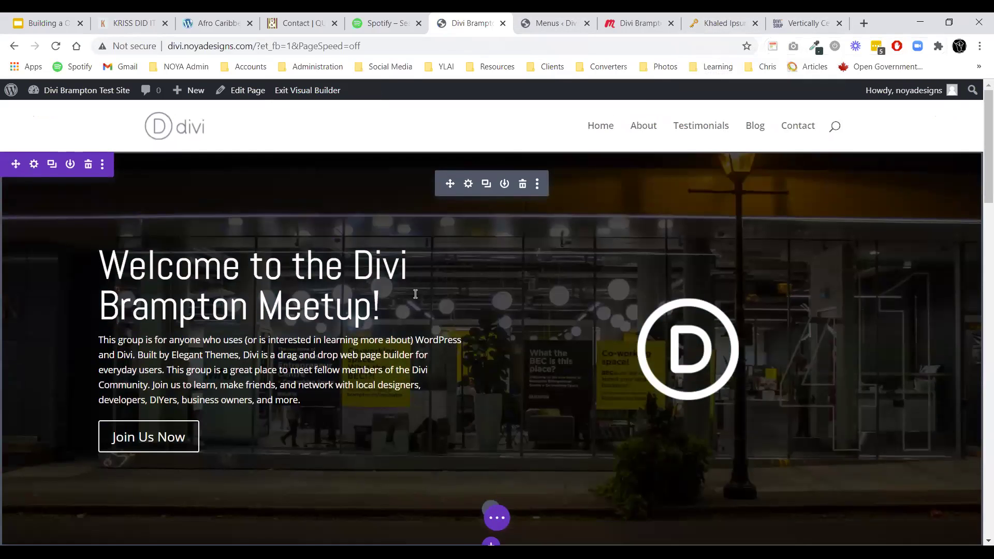
Add a one-column row with a Text module to the orange section.
{"action": "scroll", "coordinate": [460, 290], "scroll_direction": "down", "scroll_amount": 15}
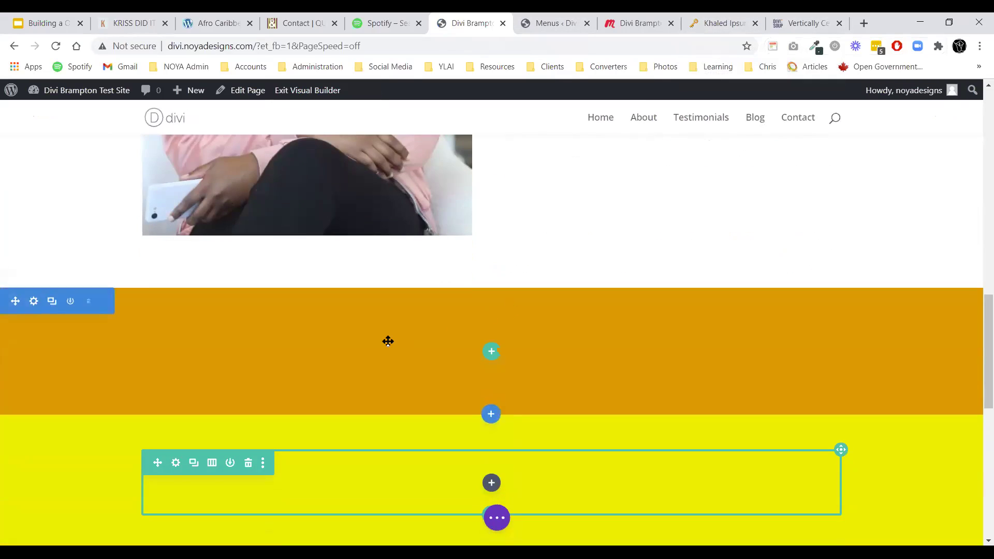
{"action": "left_click", "coordinate": [491, 353]}
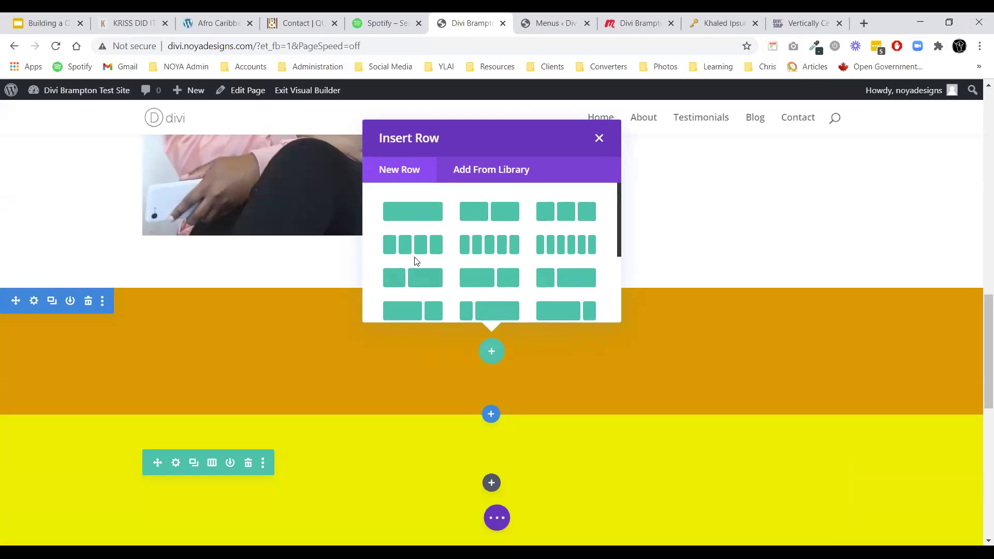
{"action": "left_click", "coordinate": [408, 216]}
{"action": "type", "text": "text"}
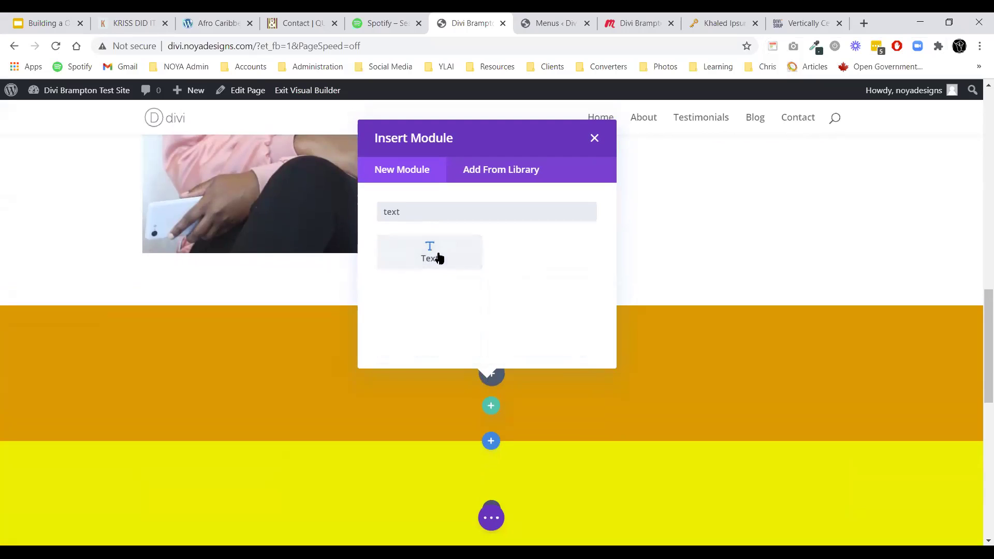
{"action": "left_click", "coordinate": [437, 258]}
Replace the placeholder with the Heading 1 text 'See What Attendees Say About Us...'.
{"action": "double_click", "coordinate": [144, 391]}
{"action": "type", "text": "a"}
{"action": "key", "text": "ctrl+a"}
{"action": "type", "text": "s"}
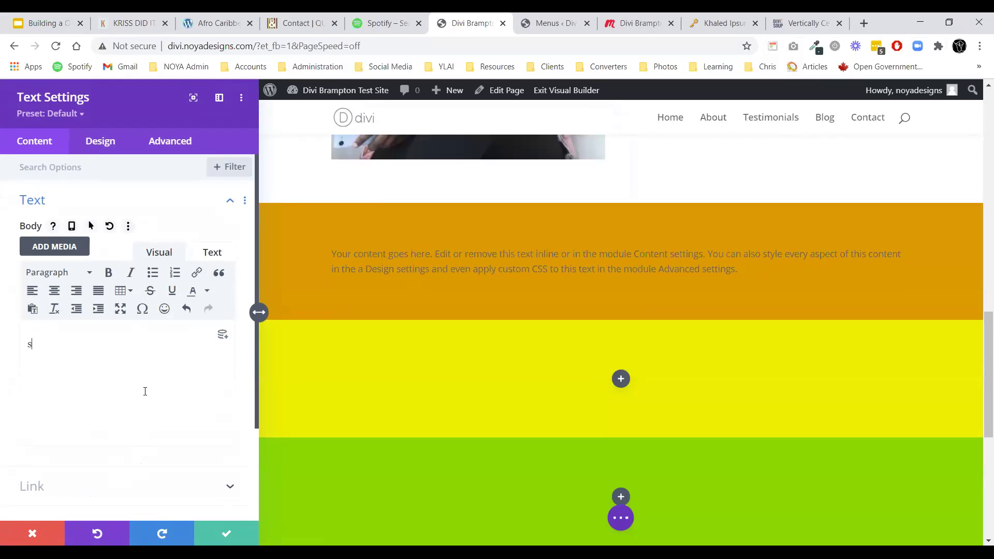
{"action": "type", "text": "EE"}
{"action": "key", "text": "ctrl+a"}
{"action": "type", "text": "s"}
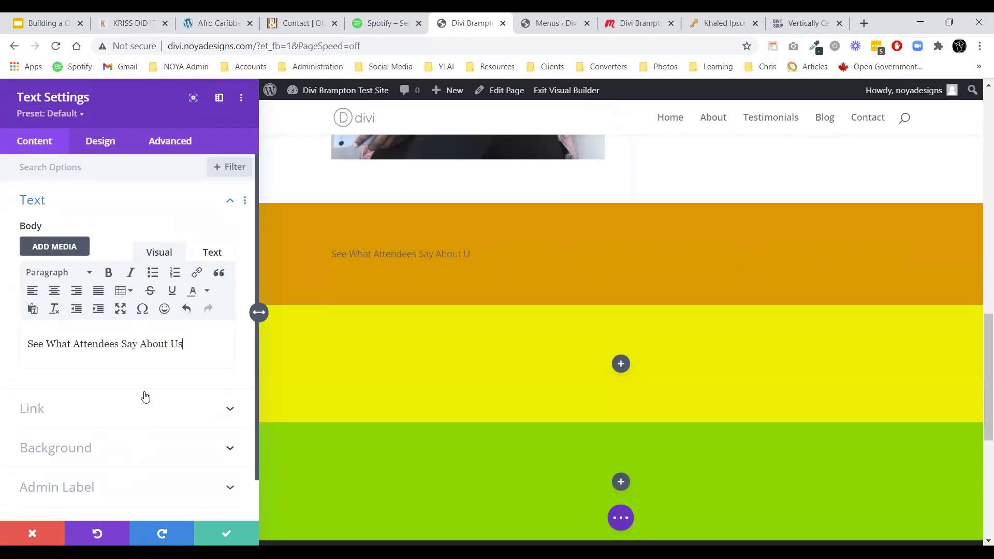
{"action": "key", "text": "ctrl+a"}
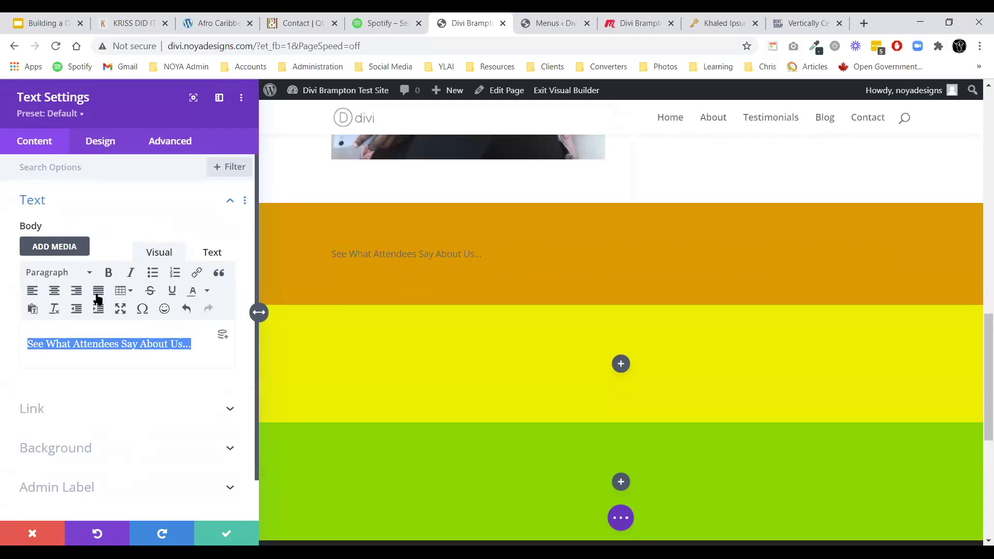
{"action": "left_click", "coordinate": [85, 273]}
{"action": "left_click", "coordinate": [68, 319]}
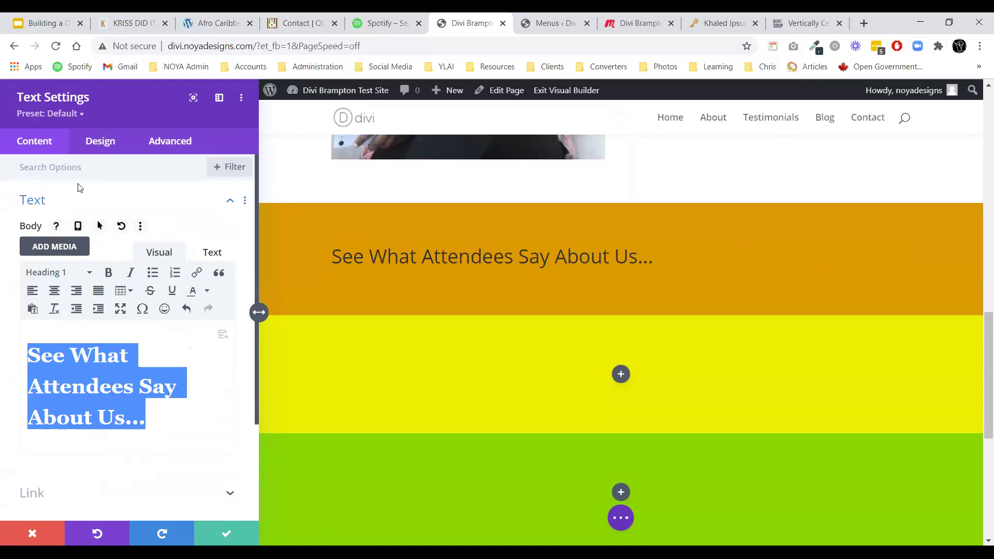
Style the heading in the Abel font at 48px, centred.
{"action": "left_click", "coordinate": [99, 141]}
{"action": "left_click", "coordinate": [62, 231]}
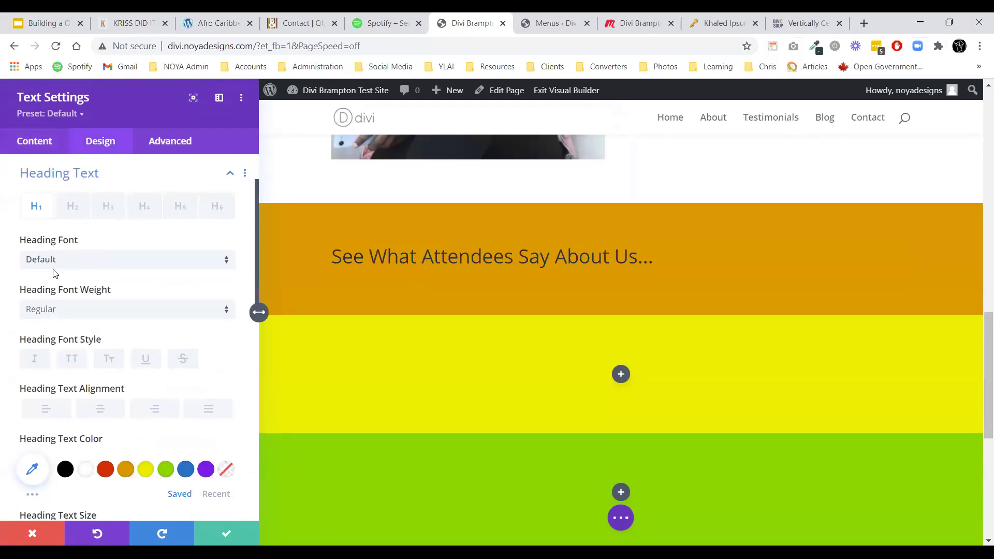
{"action": "left_click", "coordinate": [54, 268]}
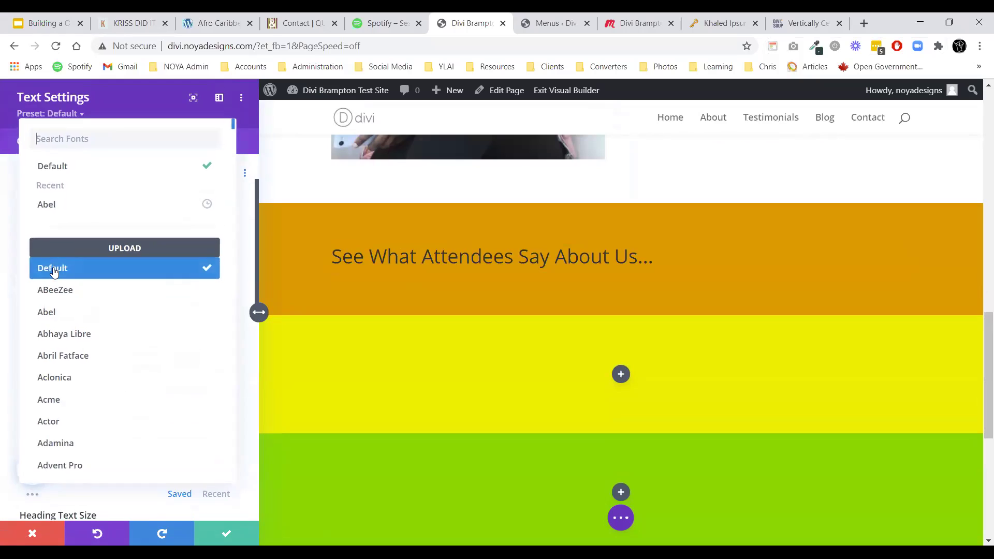
{"action": "left_click", "coordinate": [54, 208]}
{"action": "scroll", "coordinate": [86, 289], "scroll_direction": "down", "scroll_amount": 4}
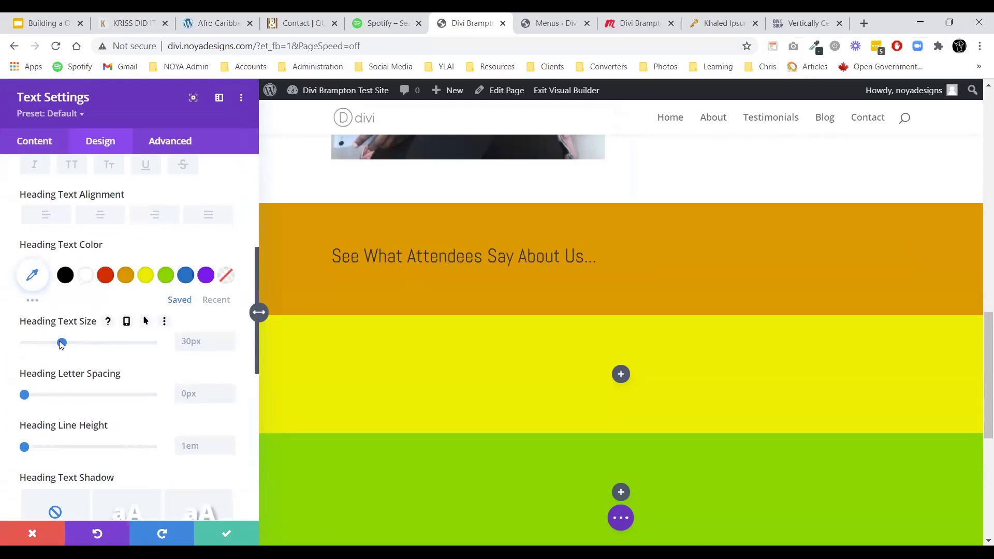
{"action": "left_click_drag", "start_coordinate": [62, 344], "coordinate": [86, 344]}
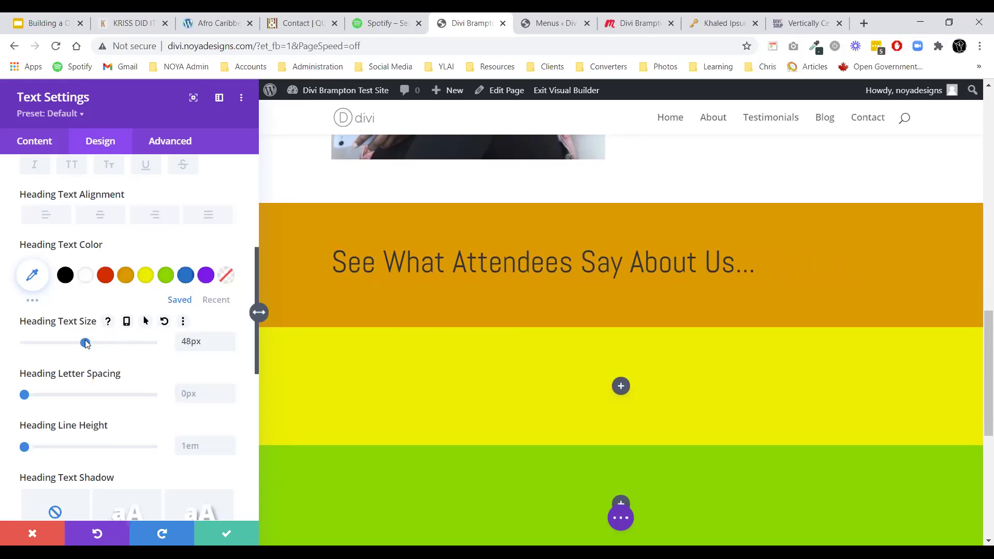
{"action": "left_click", "coordinate": [91, 221]}
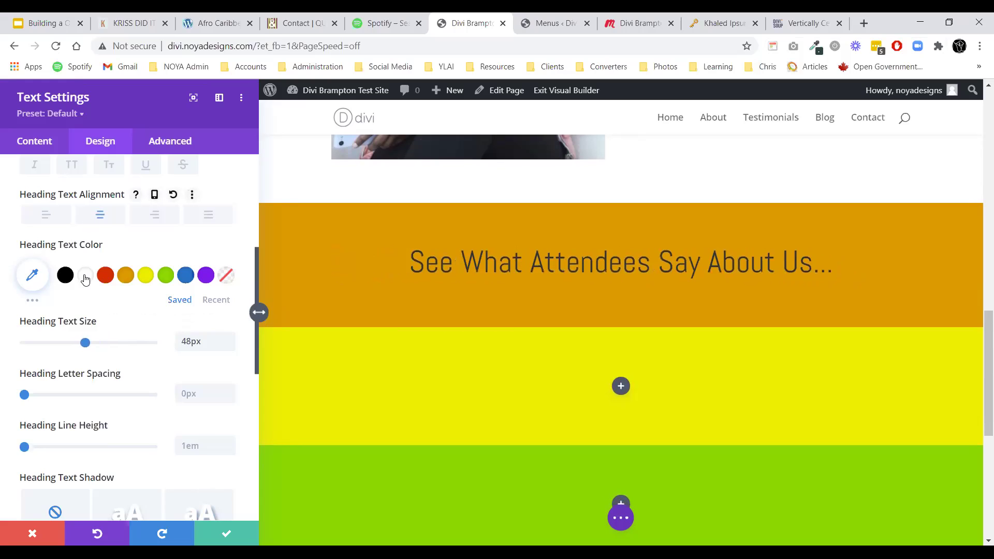
Save the heading module and give the attendees section a black background.
{"action": "left_click", "coordinate": [226, 533]}
{"action": "scroll", "coordinate": [439, 397], "scroll_direction": "up", "scroll_amount": 5}
{"action": "scroll", "coordinate": [440, 397], "scroll_direction": "up", "scroll_amount": 5}
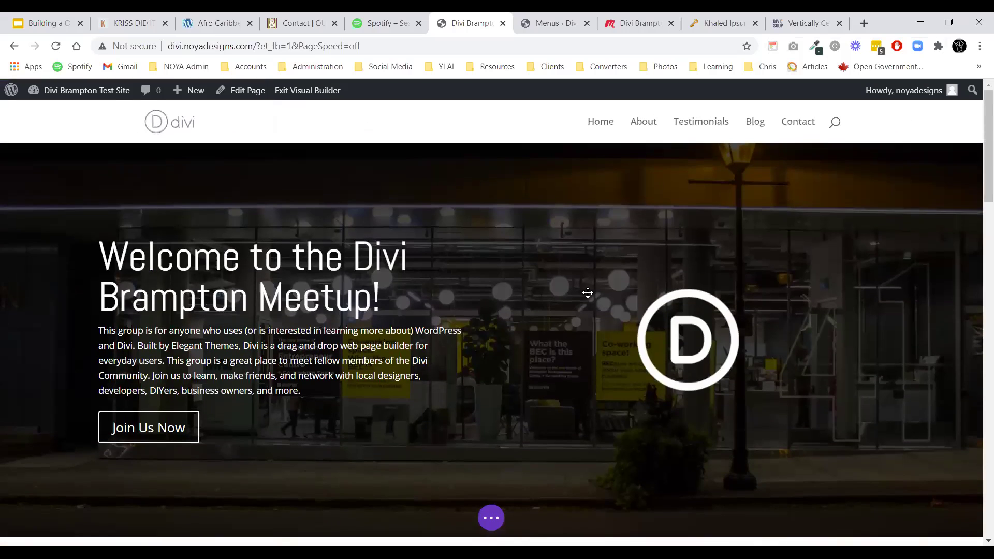
{"action": "scroll", "coordinate": [611, 331], "scroll_direction": "down", "scroll_amount": 3}
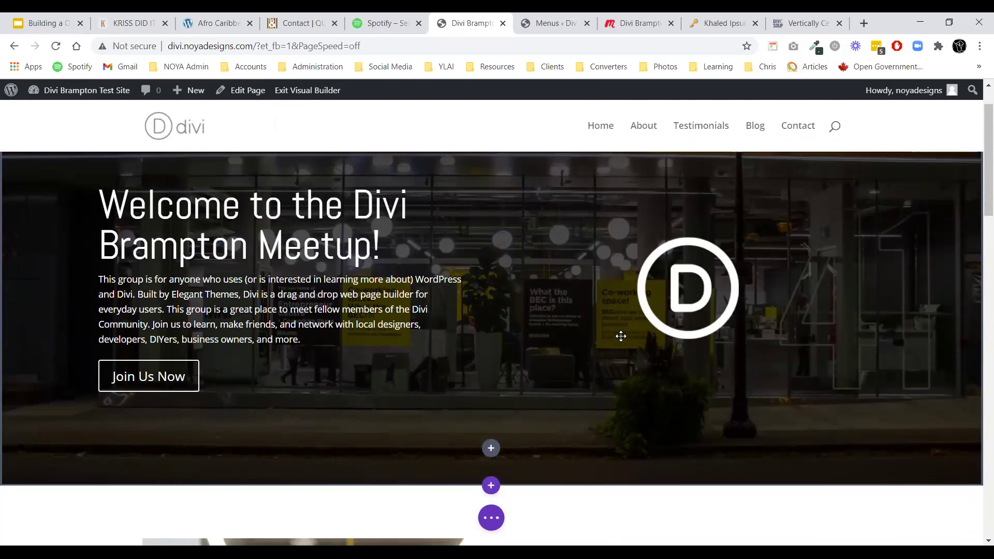
{"action": "scroll", "coordinate": [594, 260], "scroll_direction": "down", "scroll_amount": 12}
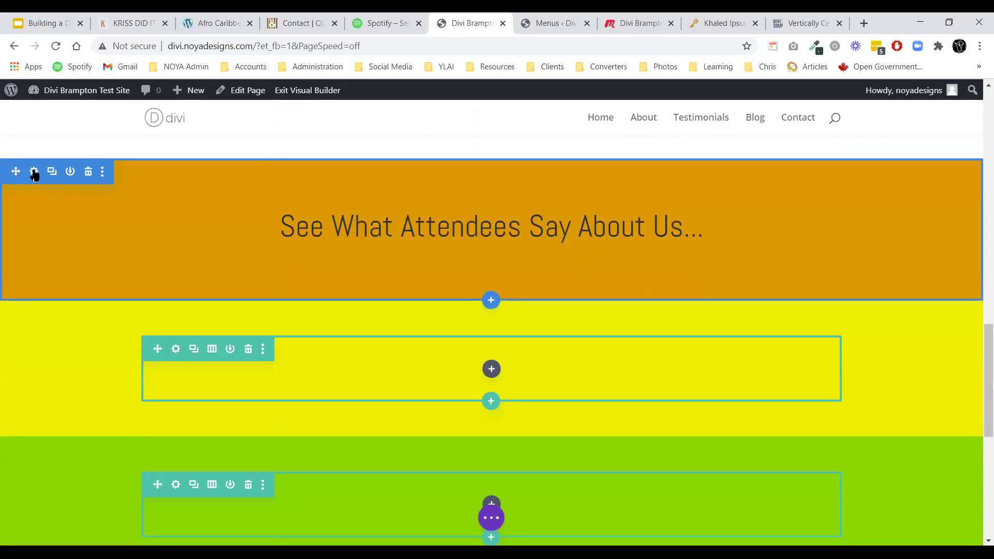
{"action": "left_click", "coordinate": [34, 172]}
{"action": "left_click", "coordinate": [55, 240]}
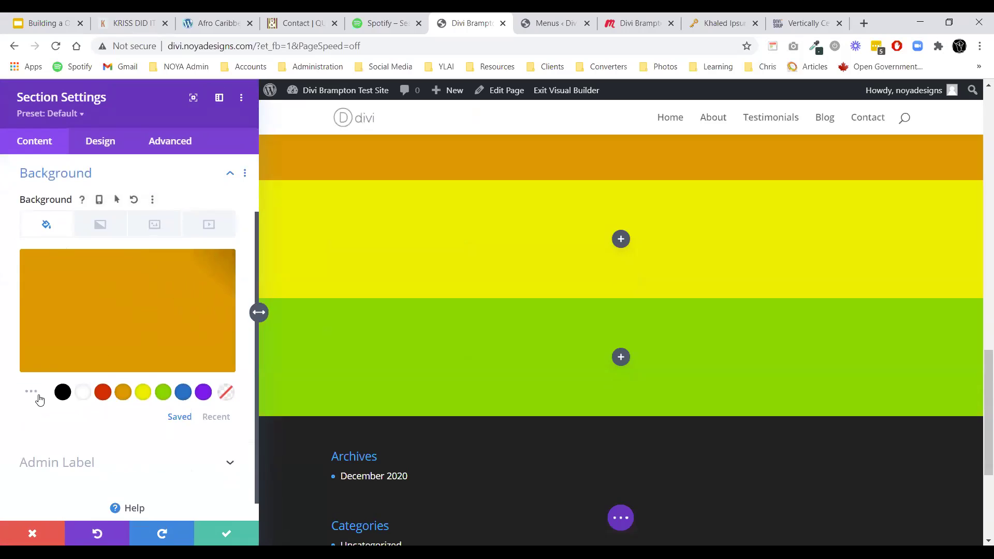
{"action": "left_click", "coordinate": [62, 392]}
{"action": "left_click", "coordinate": [226, 534]}
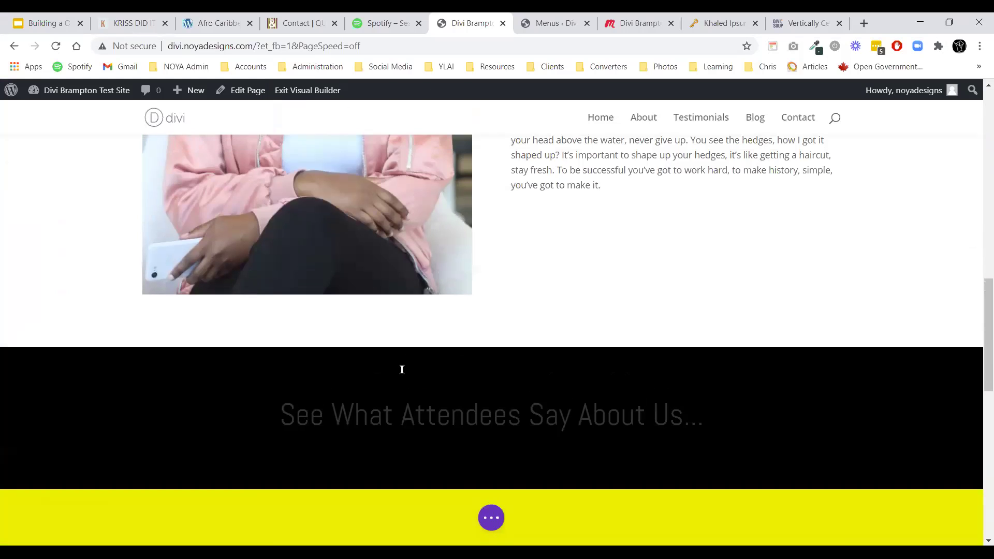
Set the attendees heading's Heading Text Color to white and save the module.
{"action": "left_click", "coordinate": [467, 411]}
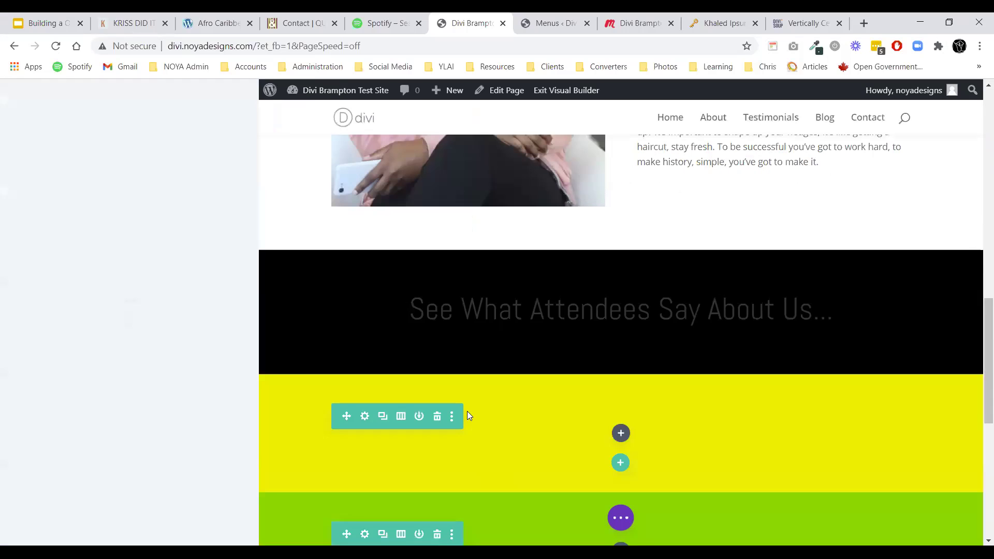
{"action": "left_click", "coordinate": [62, 200]}
{"action": "left_click", "coordinate": [91, 148]}
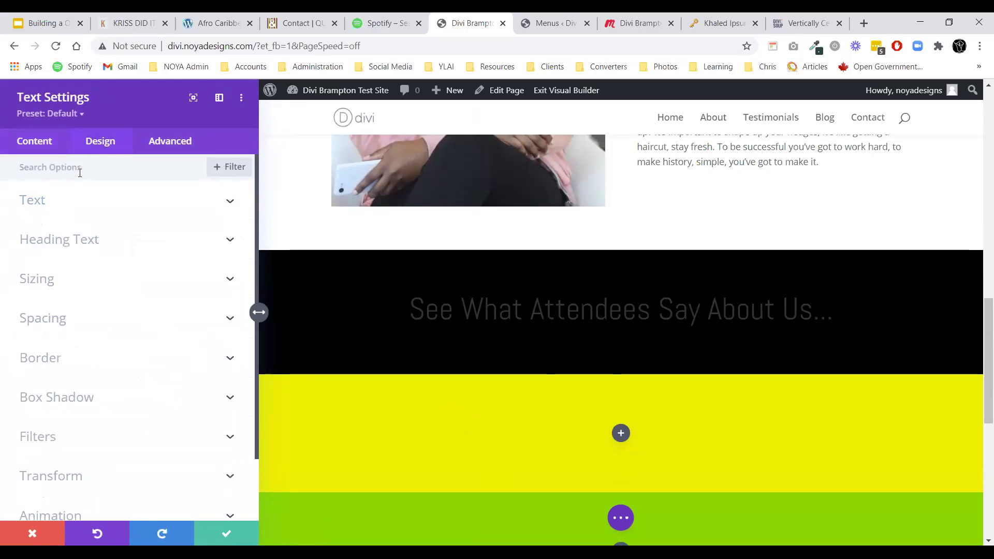
{"action": "left_click", "coordinate": [49, 242]}
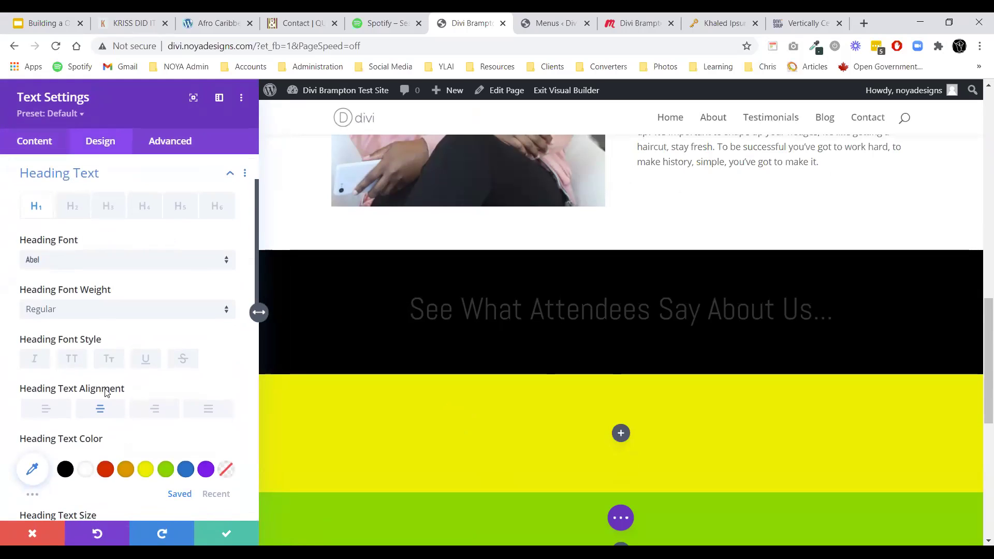
{"action": "left_click", "coordinate": [85, 469]}
{"action": "left_click", "coordinate": [226, 533]}
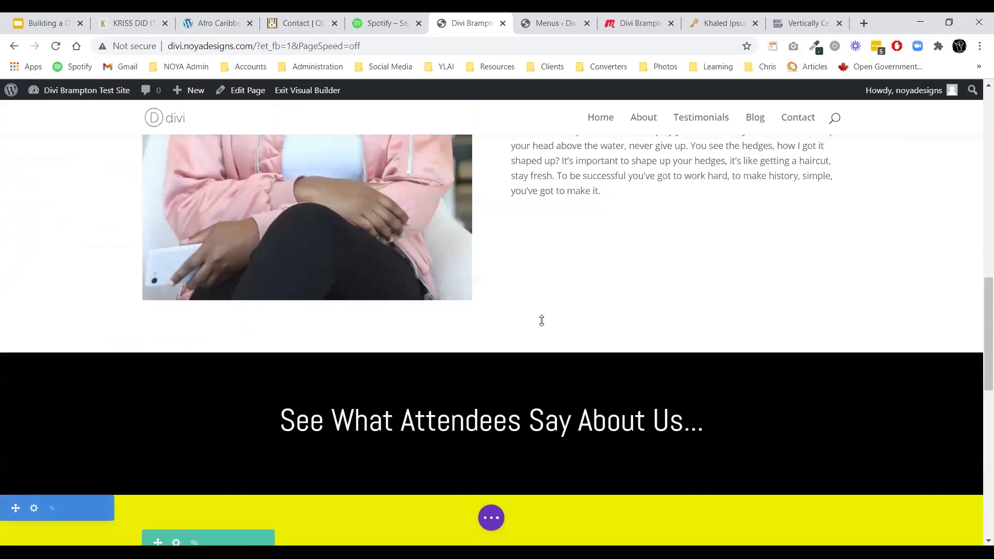
{"action": "mouse_move", "coordinate": [524, 359]}
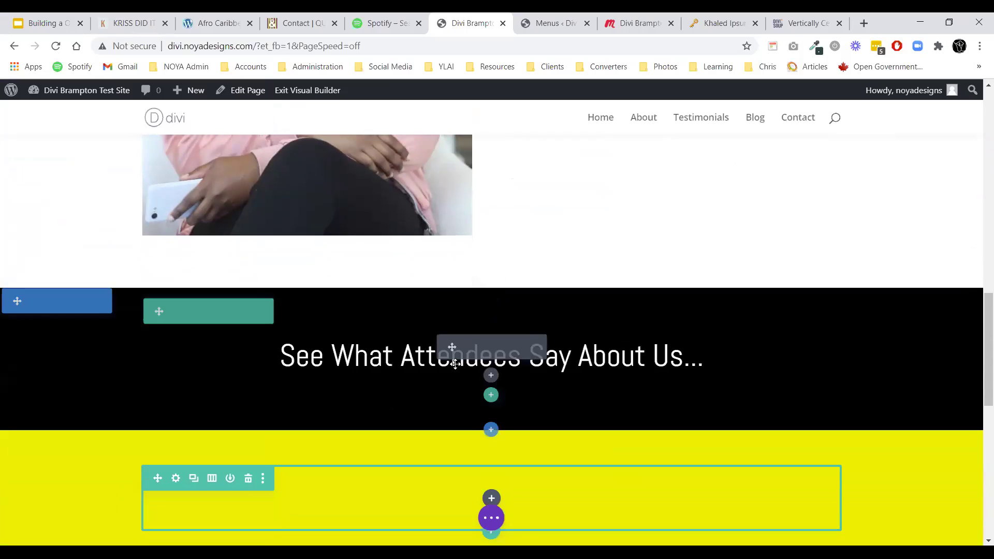
Insert a Testimonial module below the heading and duplicate it into three stacked copies.
{"action": "left_click", "coordinate": [489, 377]}
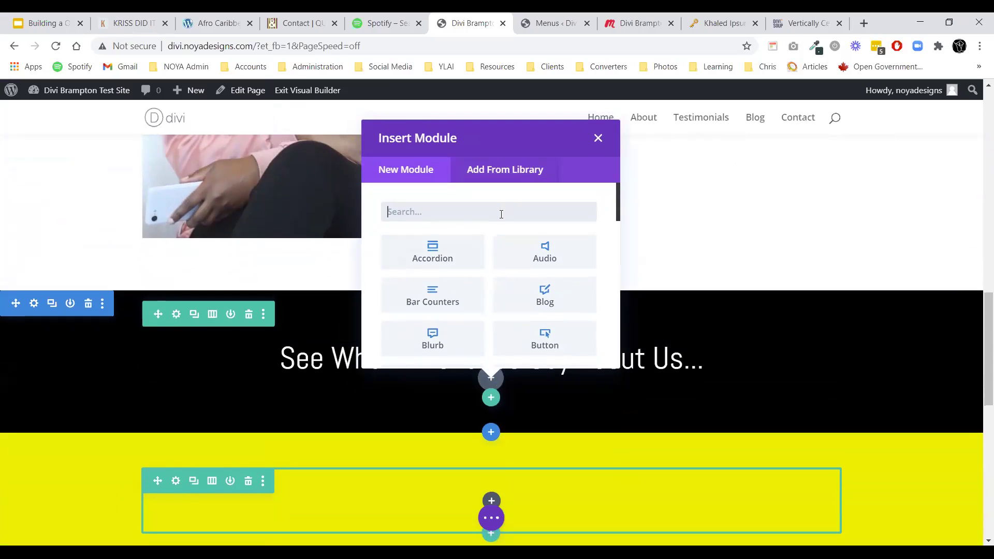
{"action": "type", "text": "testimon"}
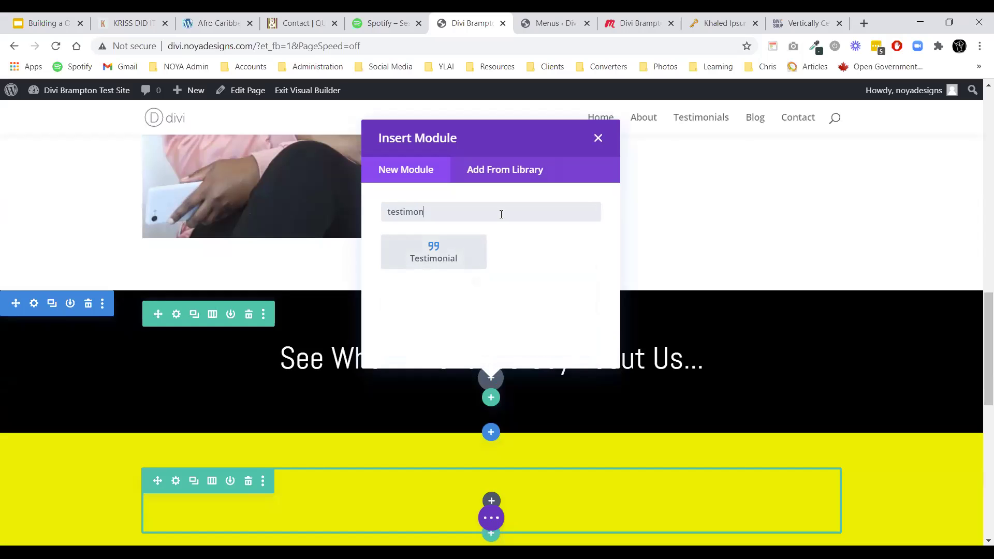
{"action": "left_click", "coordinate": [478, 252]}
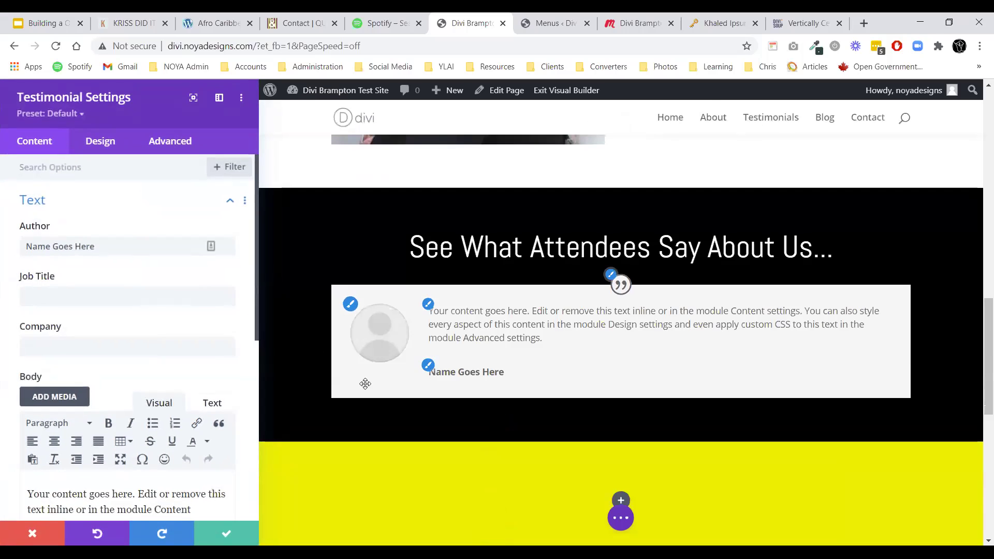
{"action": "left_click", "coordinate": [227, 533]}
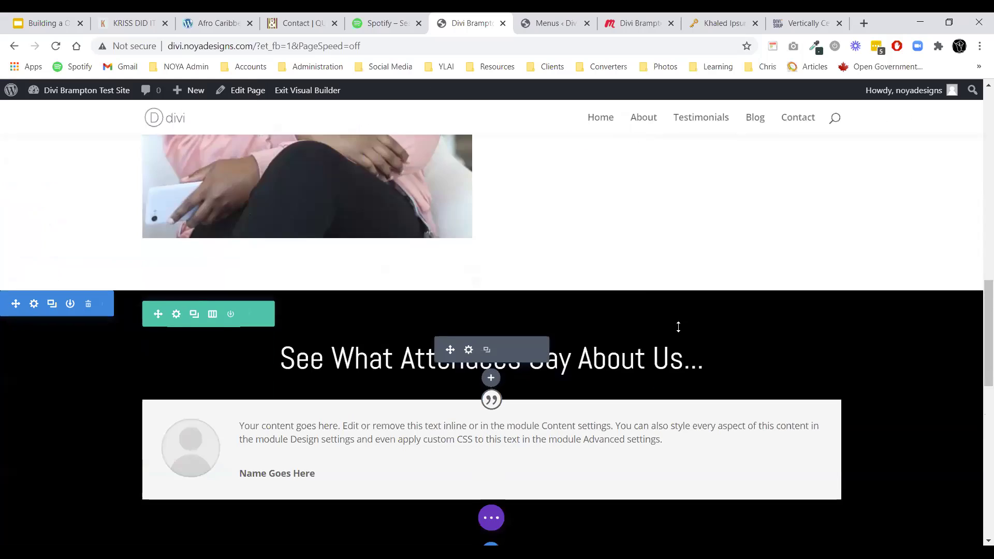
{"action": "scroll", "coordinate": [622, 310], "scroll_direction": "down", "scroll_amount": 2}
{"action": "mouse_move", "coordinate": [460, 298]}
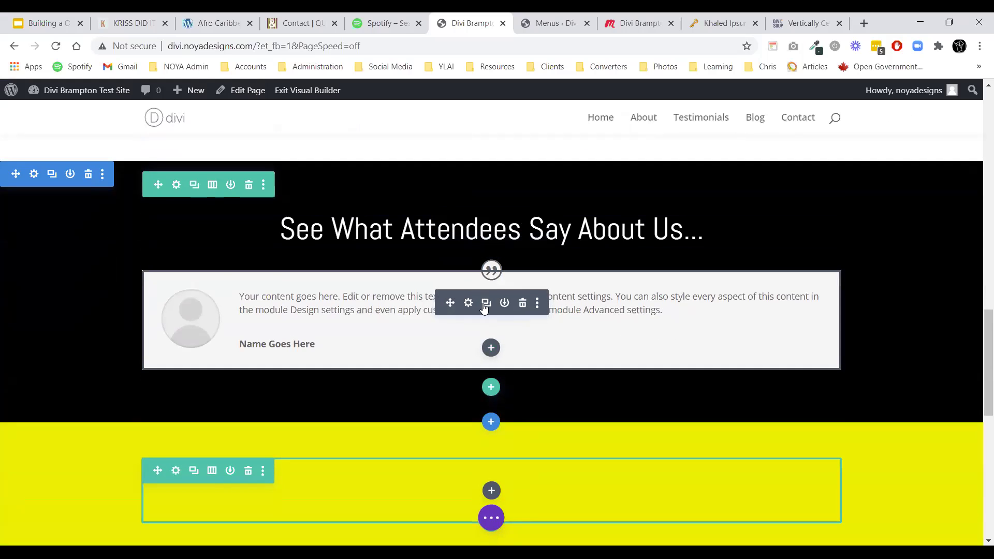
{"action": "left_click", "coordinate": [486, 305]}
{"action": "left_click", "coordinate": [485, 306]}
{"action": "left_click", "coordinate": [486, 306]}
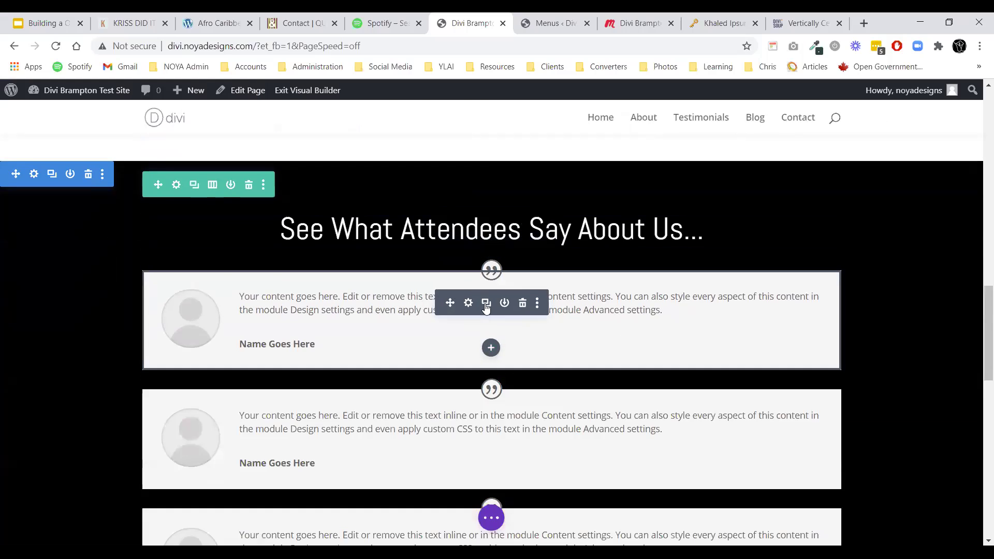
{"action": "scroll", "coordinate": [634, 328], "scroll_direction": "down", "scroll_amount": 4}
{"action": "scroll", "coordinate": [613, 318], "scroll_direction": "up", "scroll_amount": 4}
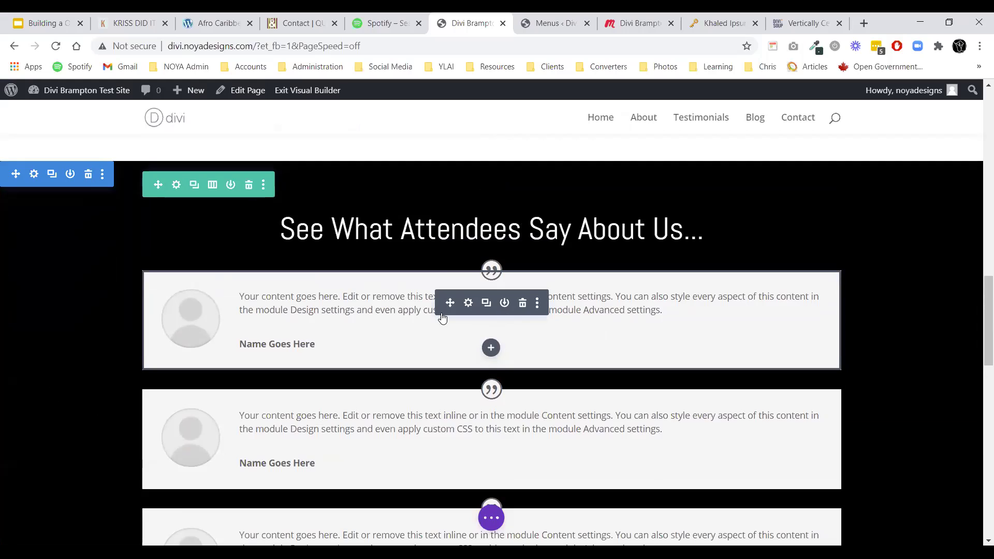
In the testimonial's Quote Icon styles, make the icon black on a white background.
{"action": "scroll", "coordinate": [446, 275], "scroll_direction": "down", "scroll_amount": 5}
{"action": "scroll", "coordinate": [476, 287], "scroll_direction": "up", "scroll_amount": 4}
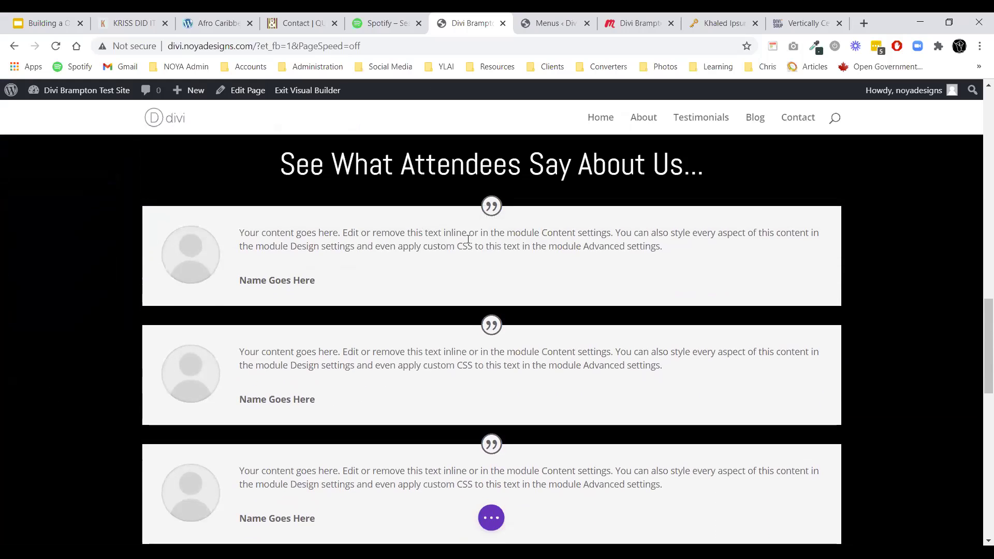
{"action": "scroll", "coordinate": [528, 243], "scroll_direction": "down", "scroll_amount": 4}
{"action": "scroll", "coordinate": [497, 241], "scroll_direction": "up", "scroll_amount": 3}
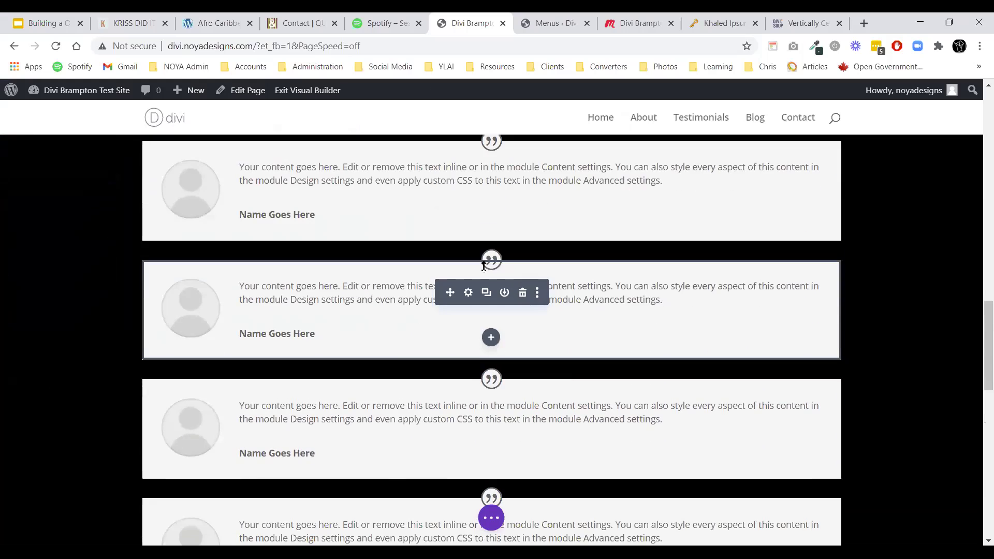
{"action": "scroll", "coordinate": [467, 240], "scroll_direction": "up", "scroll_amount": 1}
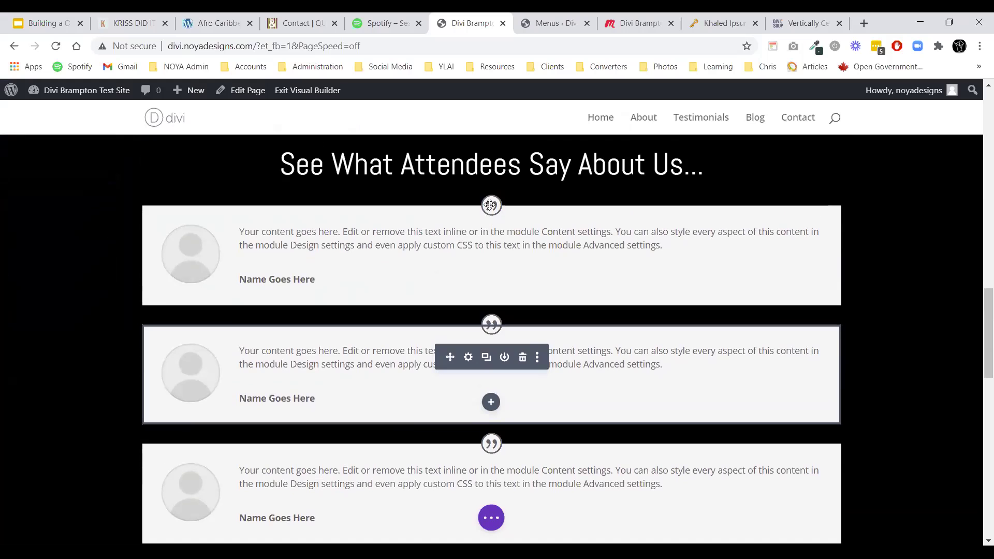
{"action": "left_click", "coordinate": [491, 238]}
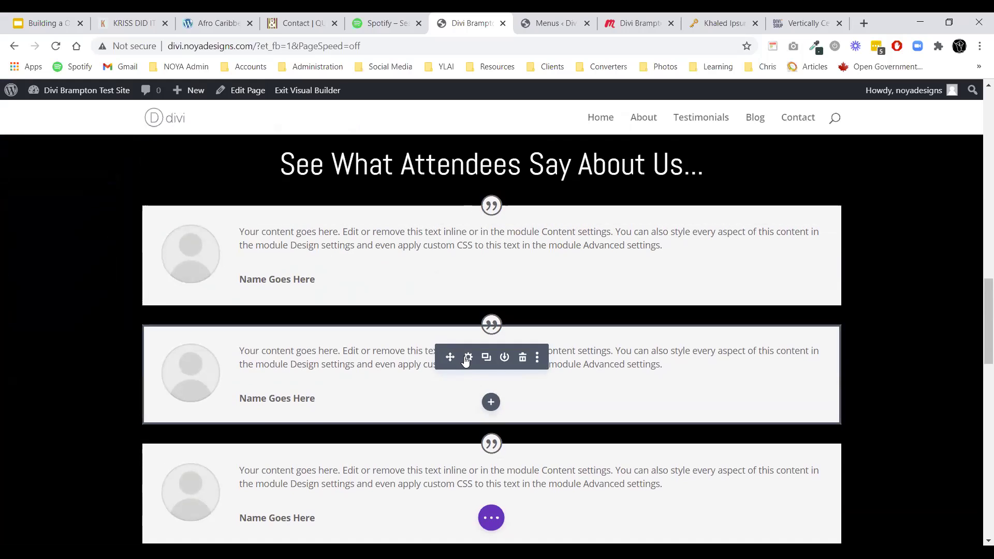
{"action": "left_click", "coordinate": [468, 358]}
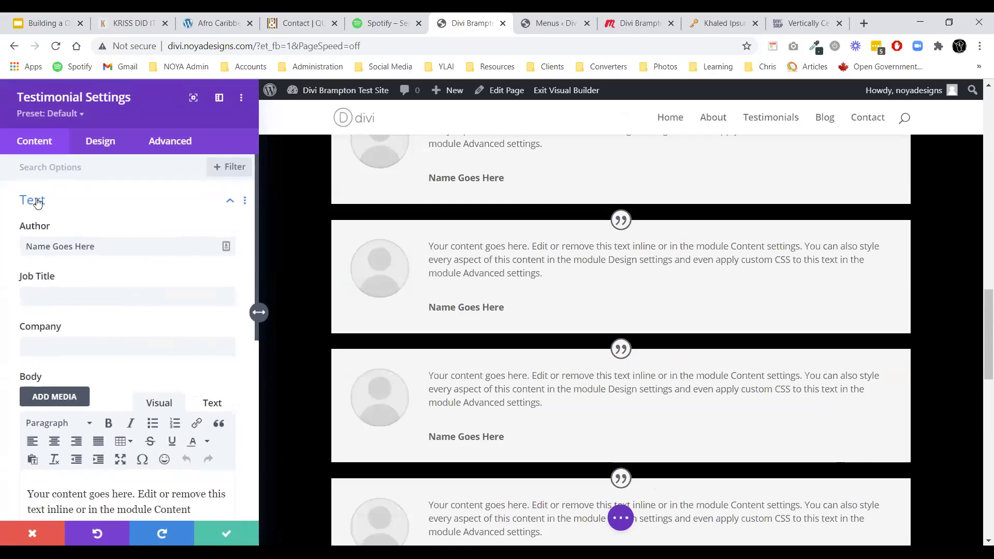
{"action": "left_click", "coordinate": [107, 147]}
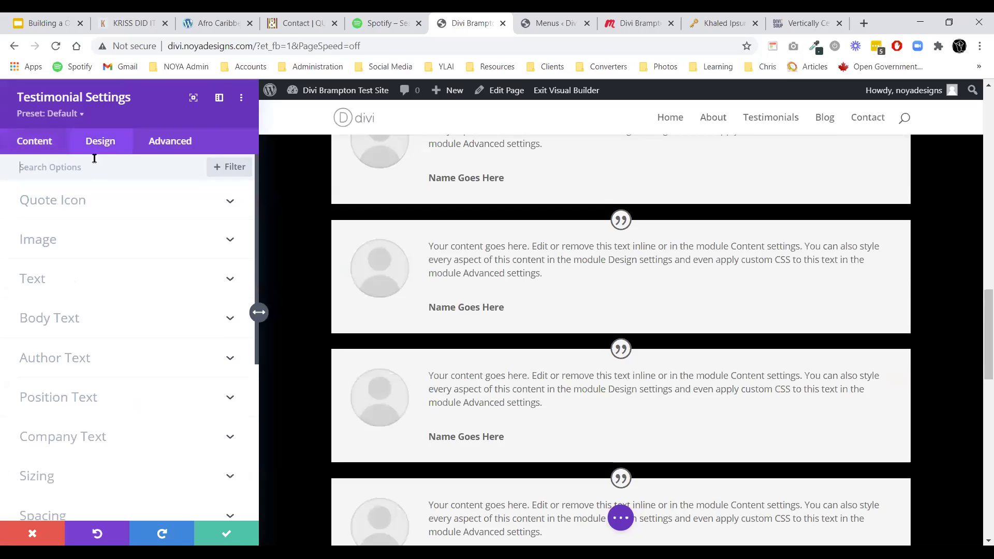
{"action": "left_click", "coordinate": [67, 207]}
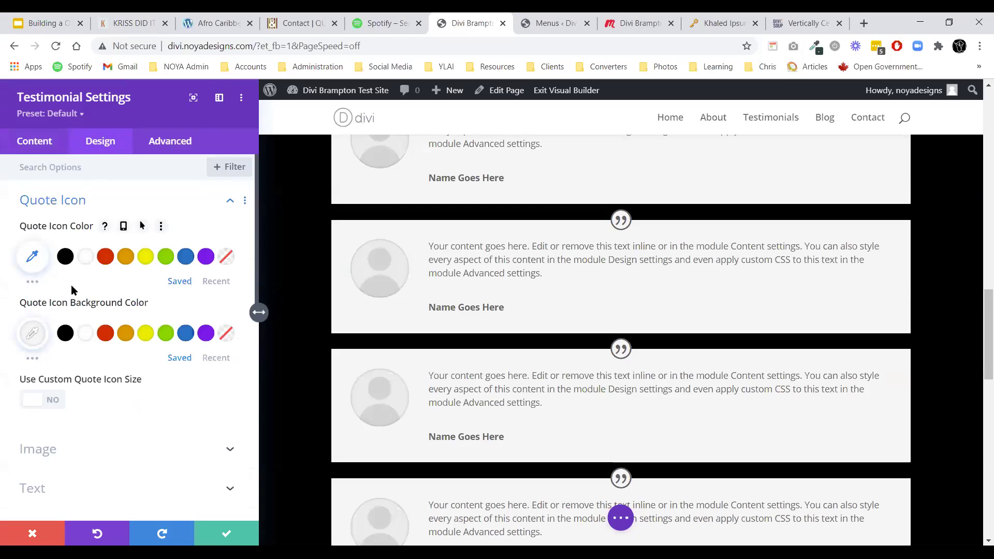
{"action": "left_click", "coordinate": [68, 335]}
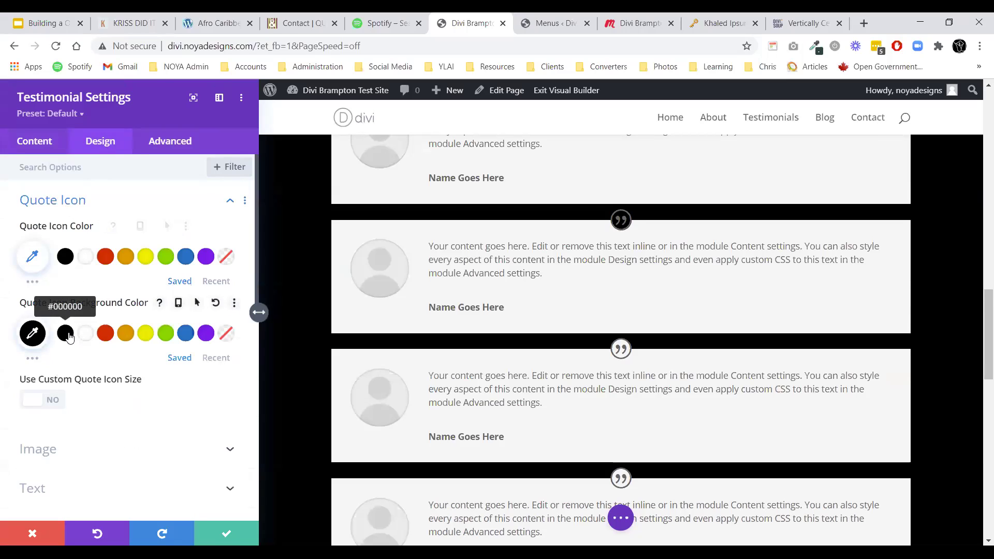
{"action": "left_click", "coordinate": [68, 262]}
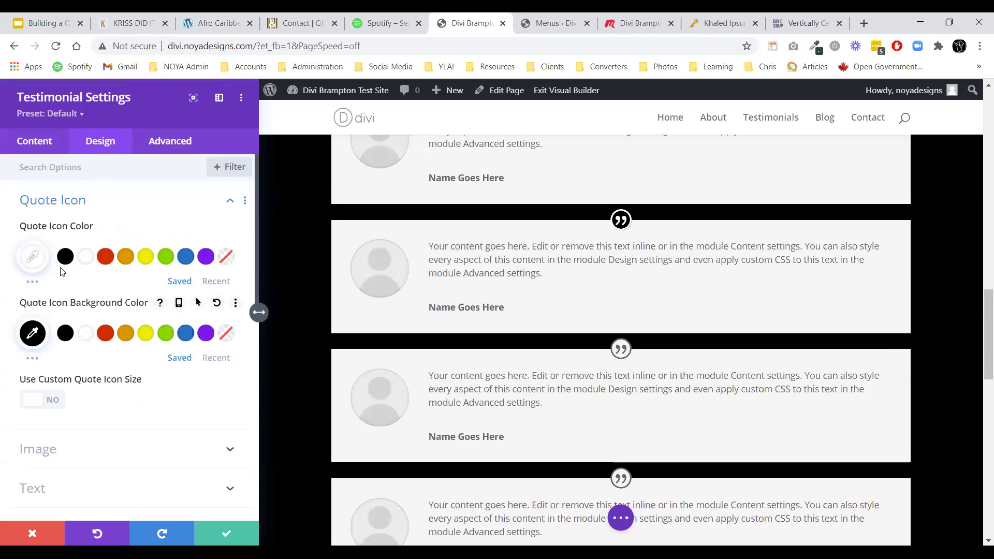
{"action": "left_click", "coordinate": [65, 257]}
{"action": "left_click", "coordinate": [86, 336]}
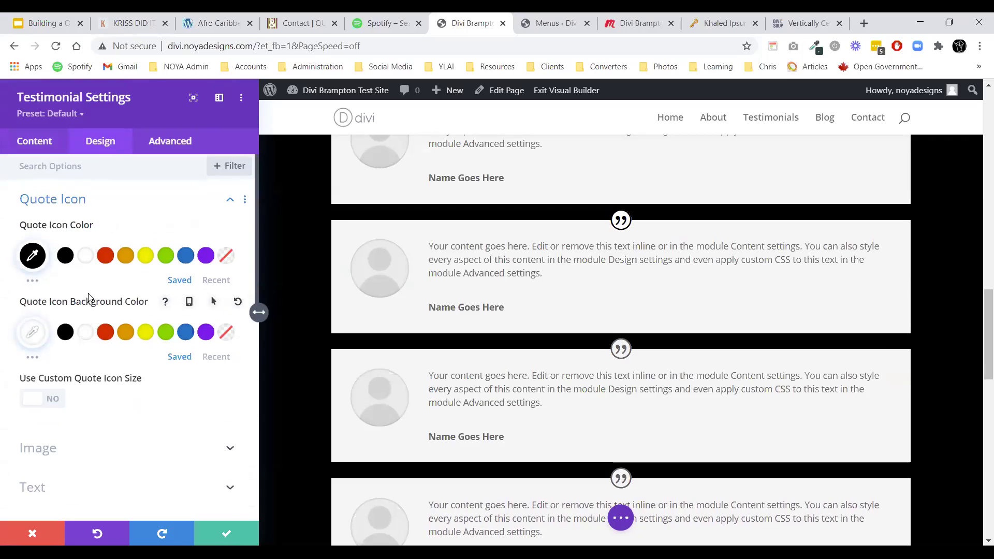
Enable a custom quote icon size and enlarge the icon to 48px.
{"action": "scroll", "coordinate": [39, 344], "scroll_direction": "down", "scroll_amount": 1}
{"action": "left_click", "coordinate": [49, 336]}
{"action": "scroll", "coordinate": [56, 352], "scroll_direction": "down", "scroll_amount": 1}
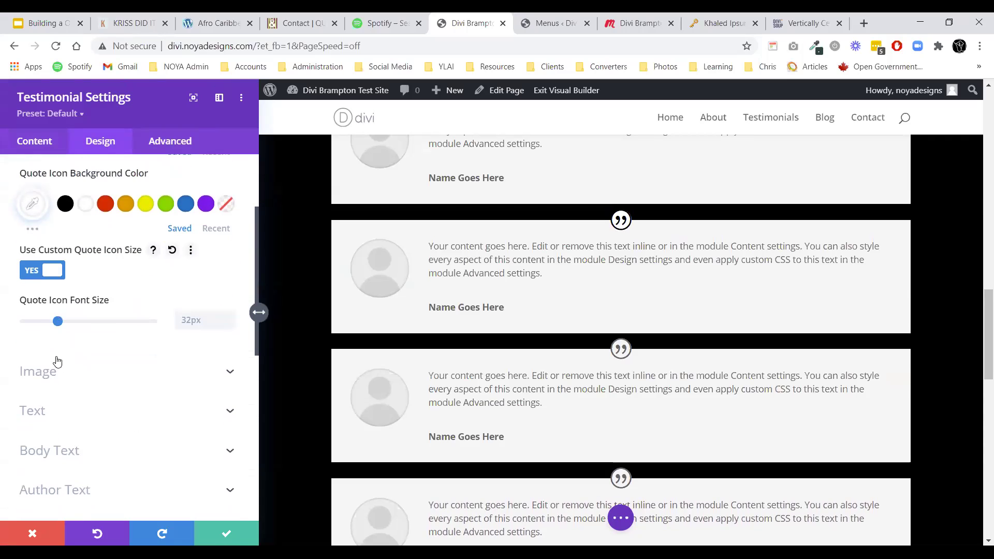
{"action": "left_click", "coordinate": [62, 321]}
{"action": "mouse_move", "coordinate": [63, 321]}
{"action": "left_mouse_down"}
{"action": "mouse_move", "coordinate": [86, 322]}
{"action": "mouse_move", "coordinate": [76, 323]}
{"action": "left_mouse_up"}
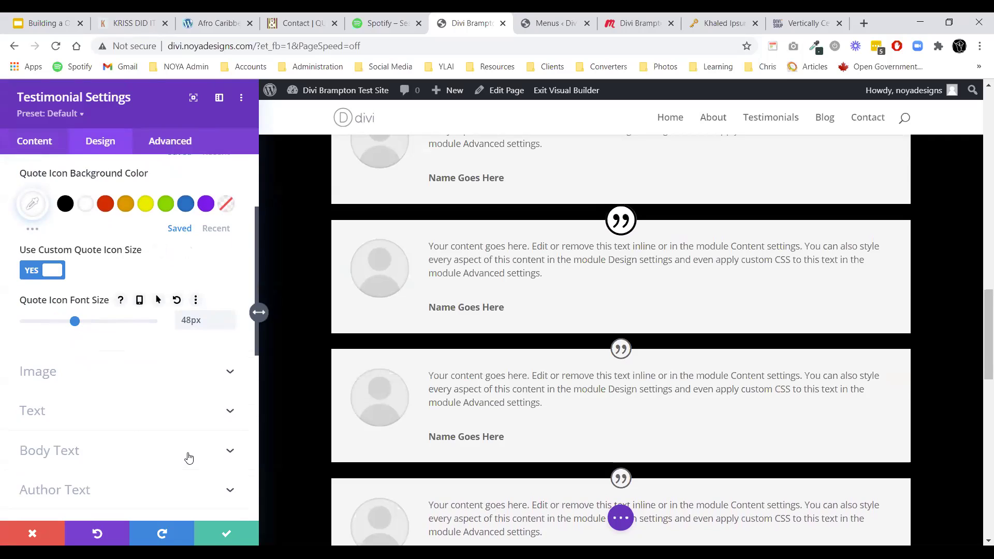
{"action": "scroll", "coordinate": [103, 363], "scroll_direction": "up", "scroll_amount": 3}
{"action": "left_click", "coordinate": [59, 203]}
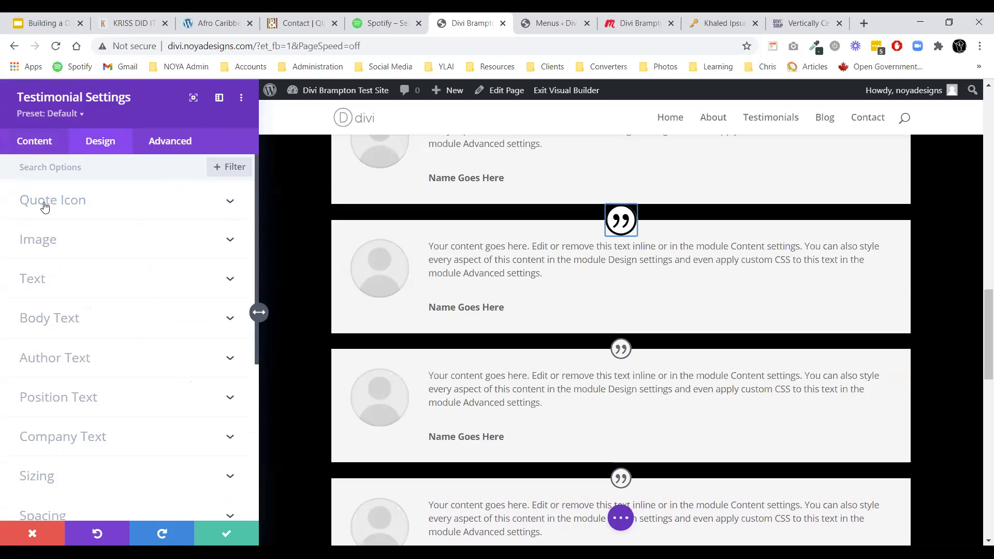
Extend the Quote Icon styles to all testimonials throughout this section.
{"action": "right_click", "coordinate": [44, 207]}
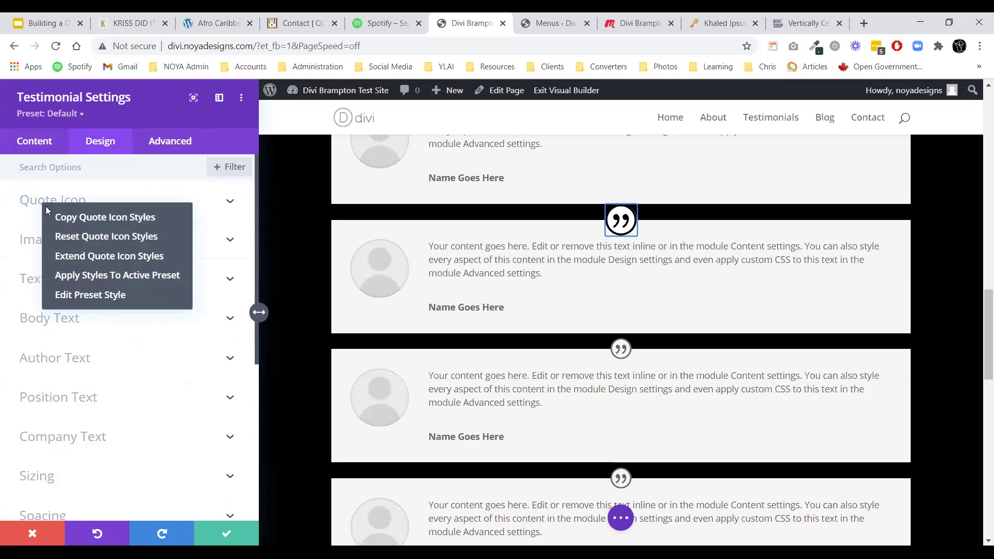
{"action": "left_click", "coordinate": [78, 257]}
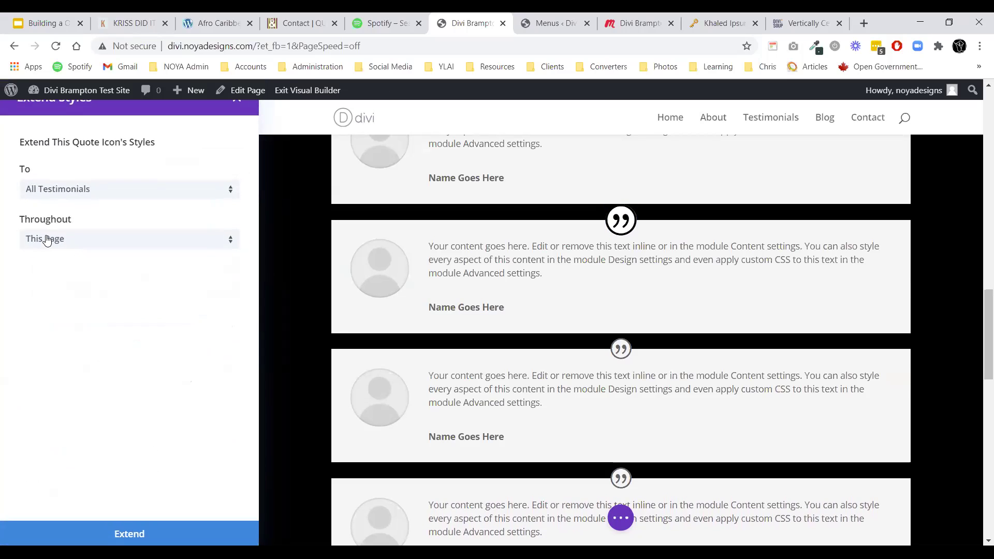
{"action": "left_click", "coordinate": [78, 246]}
{"action": "left_click", "coordinate": [69, 273]}
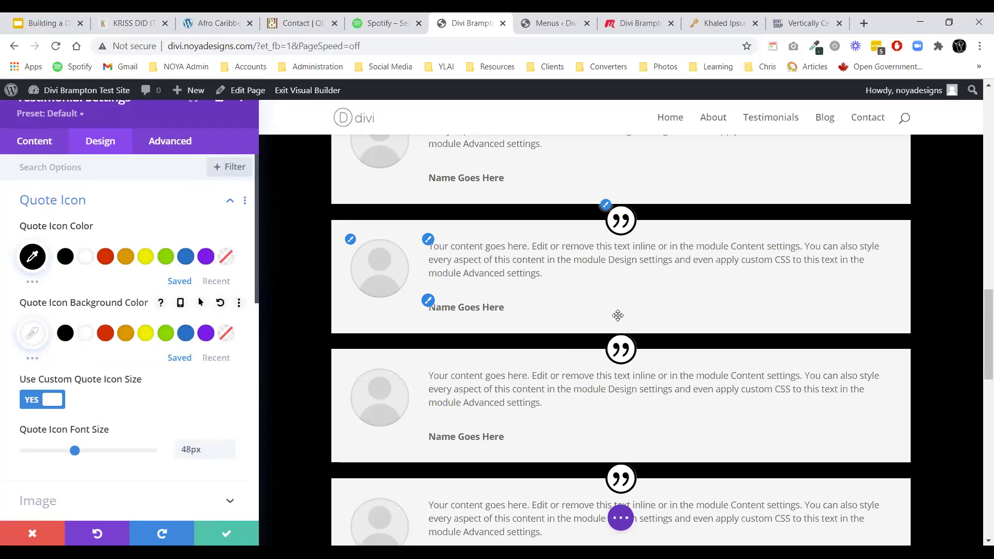
{"action": "scroll", "coordinate": [617, 321], "scroll_direction": "up", "scroll_amount": 5}
{"action": "scroll", "coordinate": [642, 312], "scroll_direction": "down", "scroll_amount": 1}
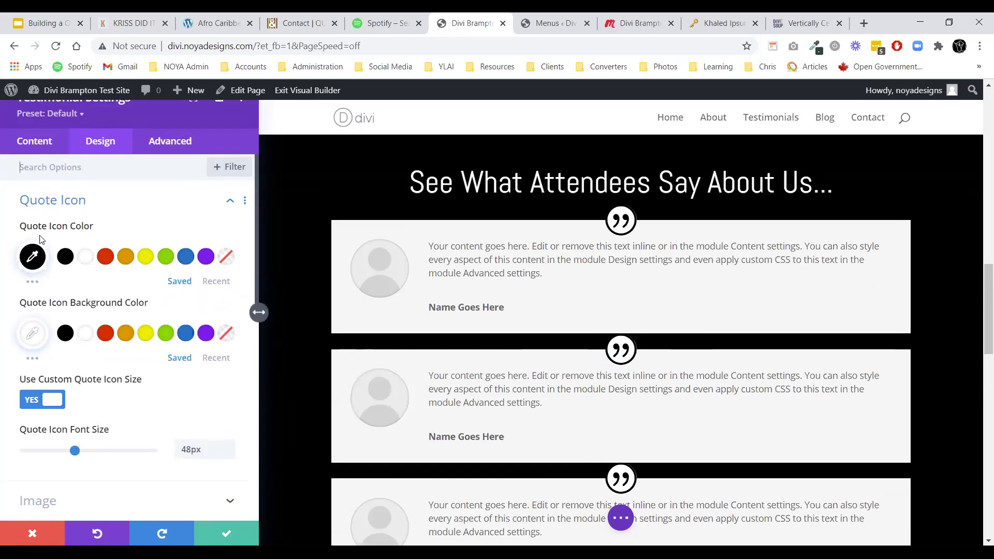
{"action": "left_click", "coordinate": [59, 200]}
{"action": "scroll", "coordinate": [80, 292], "scroll_direction": "down", "scroll_amount": 3}
Discard the trial bottom padding and give the testimonial a 50px bottom margin instead.
{"action": "scroll", "coordinate": [88, 303], "scroll_direction": "down", "scroll_amount": 1}
{"action": "left_click", "coordinate": [65, 319]}
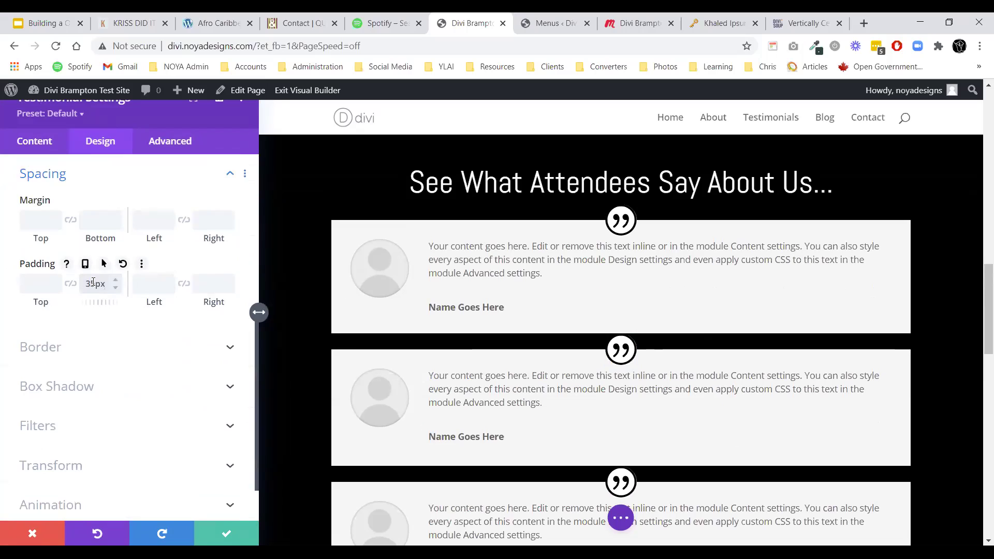
{"action": "left_click_drag", "start_coordinate": [96, 301], "coordinate": [61, 274]}
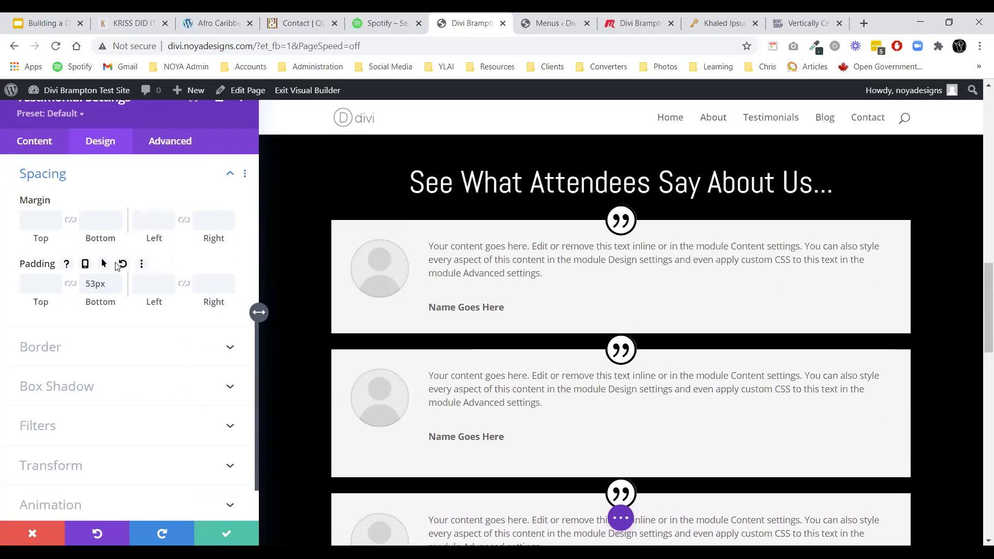
{"action": "left_click", "coordinate": [122, 264]}
{"action": "left_click", "coordinate": [99, 224]}
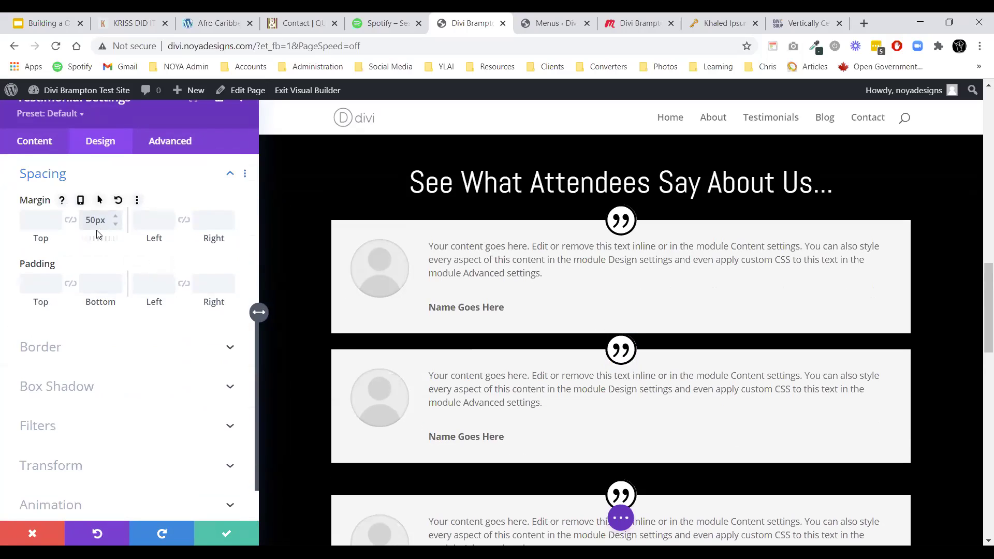
Extend the Spacing styles to all testimonials in this section and save the module.
{"action": "right_click", "coordinate": [39, 180]}
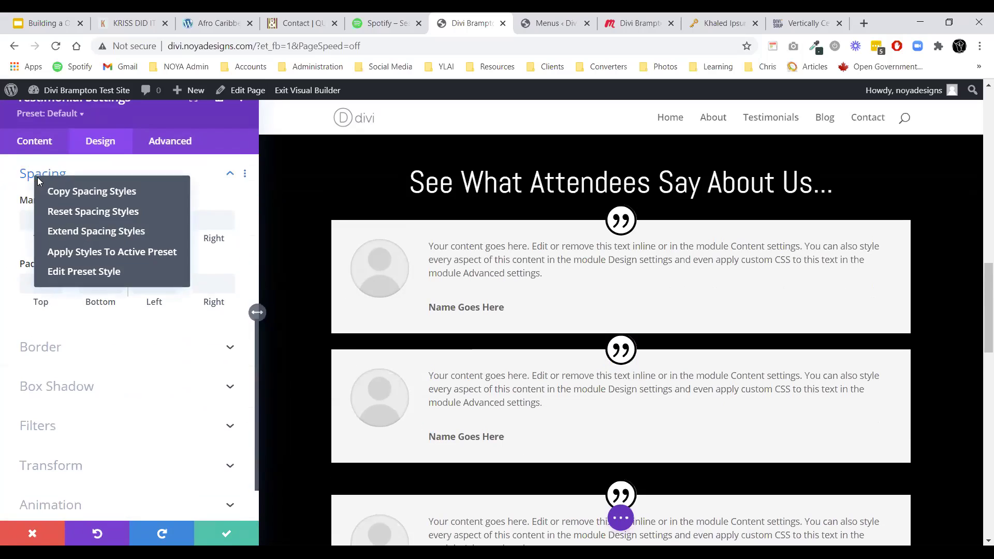
{"action": "left_click", "coordinate": [64, 229]}
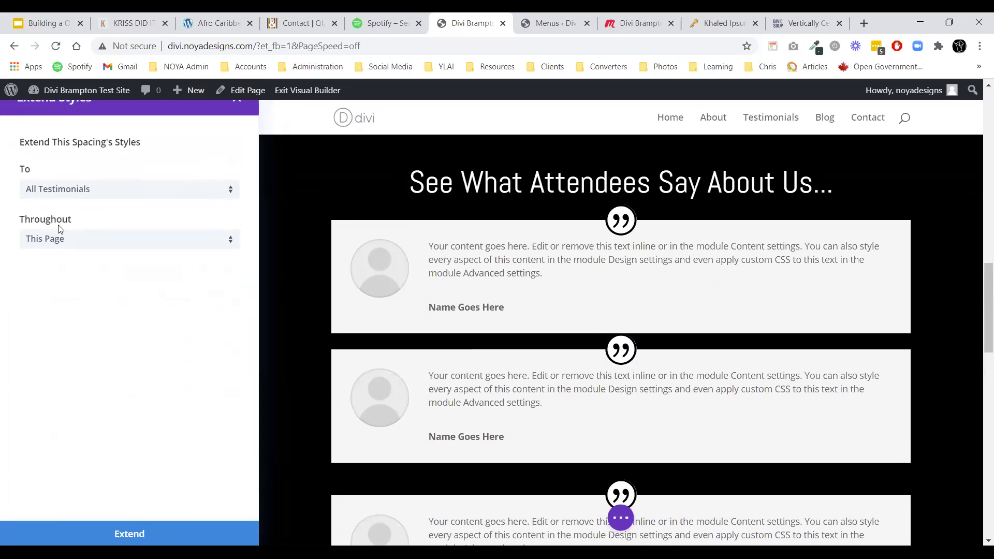
{"action": "left_click", "coordinate": [61, 237]}
{"action": "left_click", "coordinate": [66, 274]}
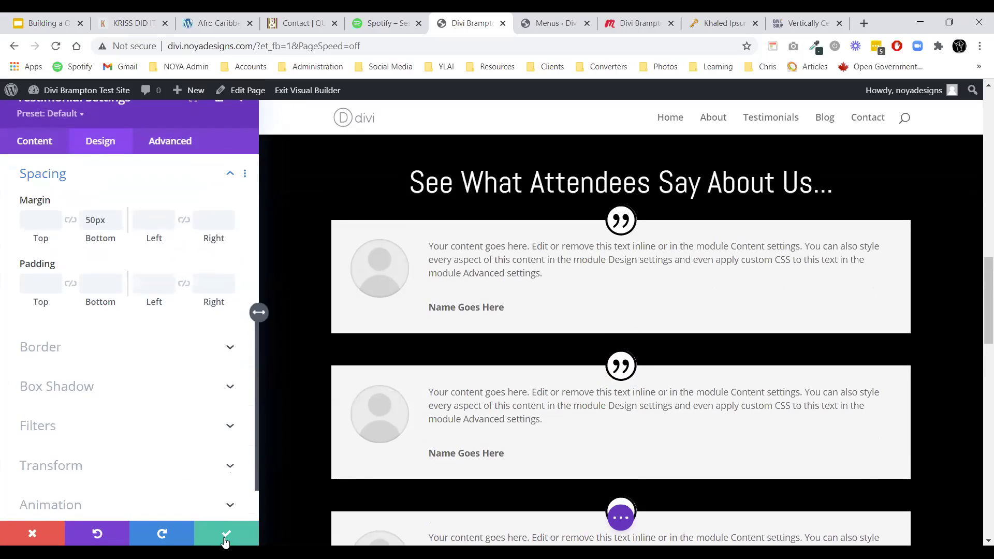
{"action": "left_click", "coordinate": [226, 533]}
{"action": "scroll", "coordinate": [399, 337], "scroll_direction": "down", "scroll_amount": 10}
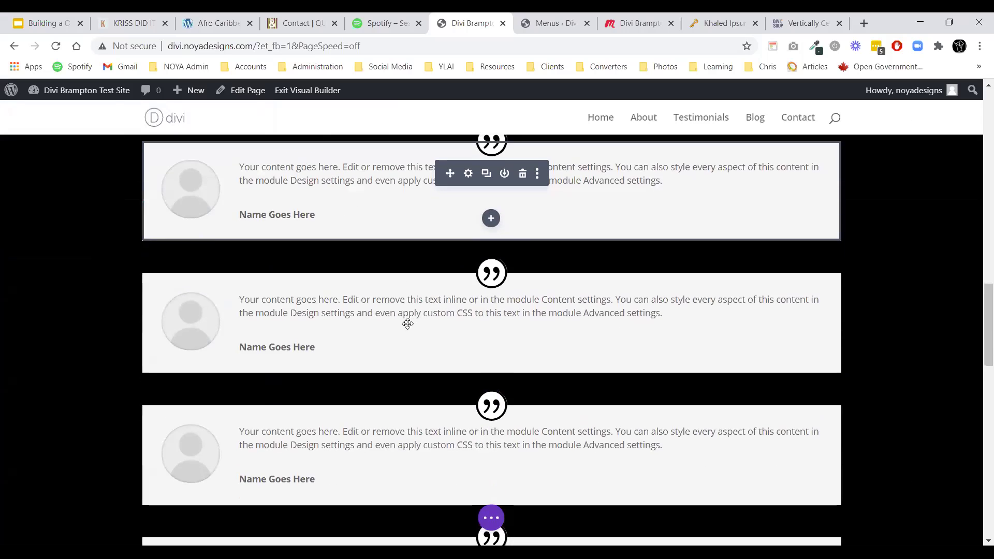
{"action": "scroll", "coordinate": [401, 323], "scroll_direction": "up", "scroll_amount": 15}
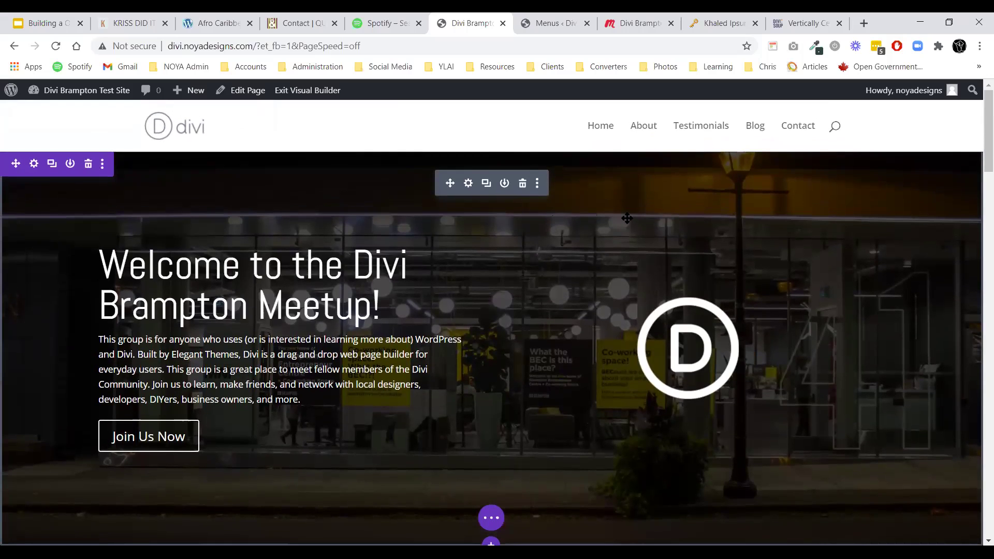
{"action": "scroll", "coordinate": [627, 218], "scroll_direction": "down", "scroll_amount": 8}
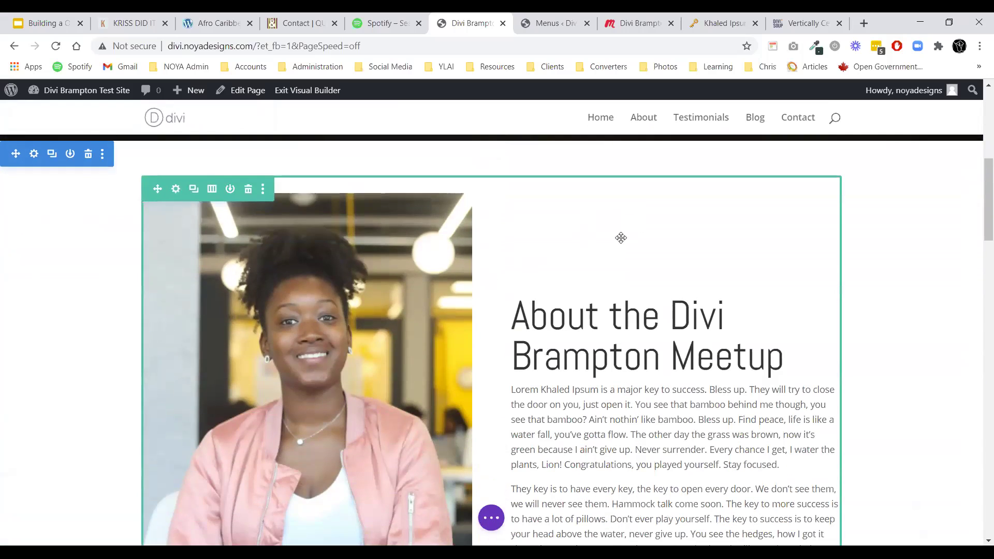
{"action": "scroll", "coordinate": [621, 238], "scroll_direction": "down", "scroll_amount": 8}
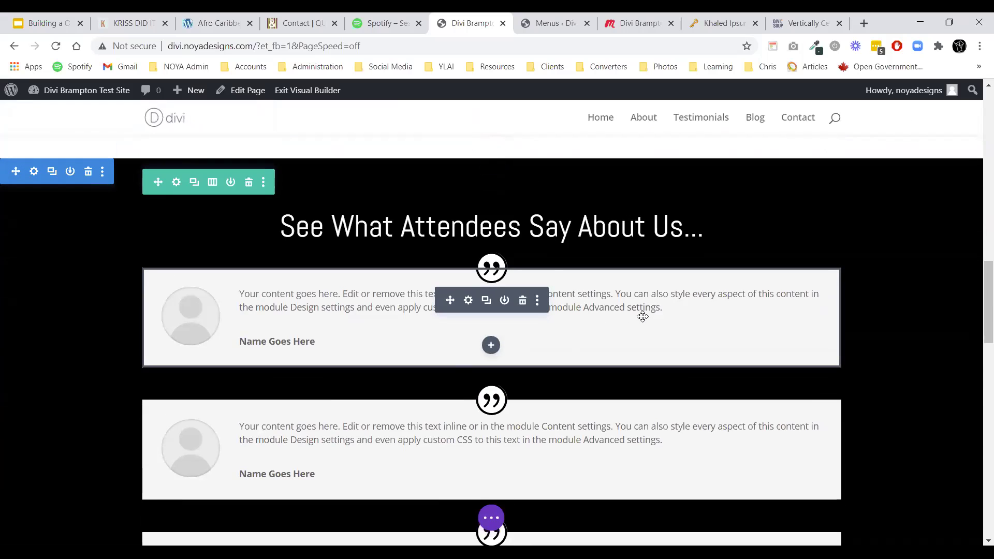
{"action": "scroll", "coordinate": [629, 238], "scroll_direction": "down", "scroll_amount": 3}
{"action": "scroll", "coordinate": [741, 125], "scroll_direction": "up", "scroll_amount": 5}
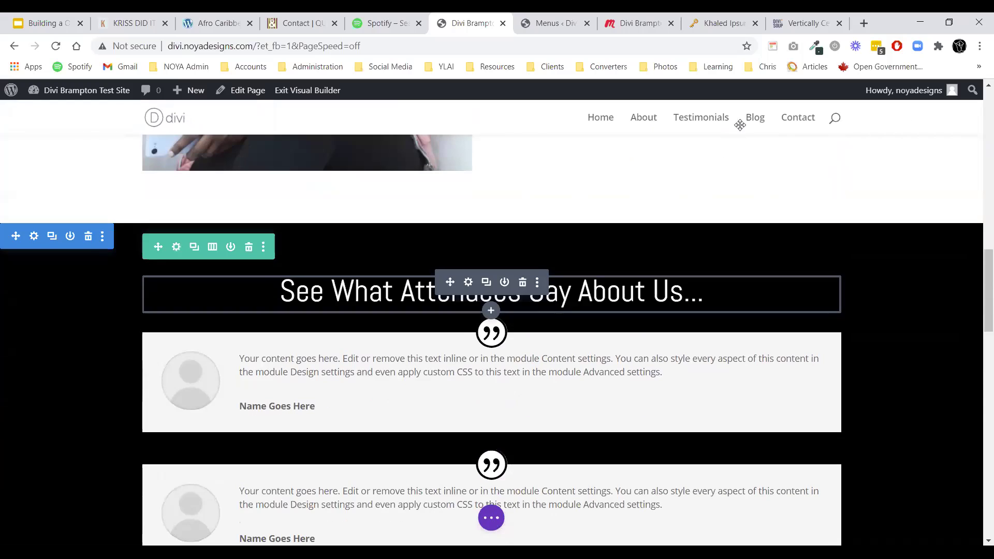
{"action": "scroll", "coordinate": [760, 122], "scroll_direction": "down", "scroll_amount": 12}
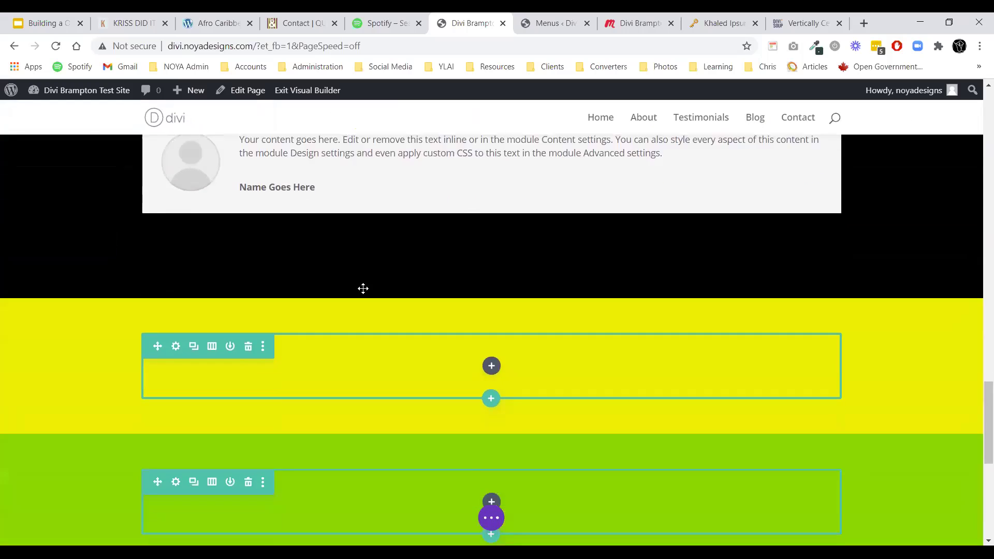
{"action": "scroll", "coordinate": [363, 288], "scroll_direction": "up", "scroll_amount": 20}
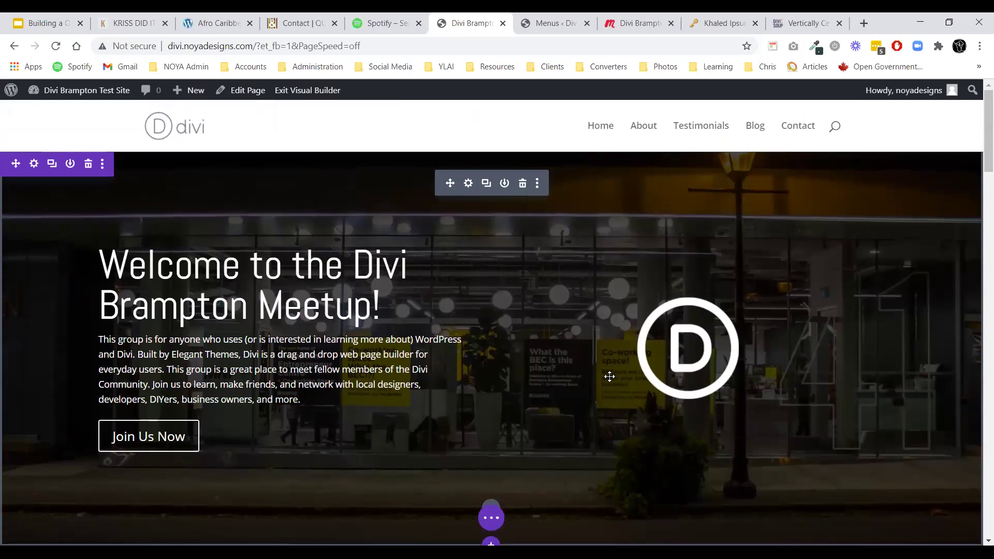
{"action": "scroll", "coordinate": [593, 374], "scroll_direction": "down", "scroll_amount": 12}
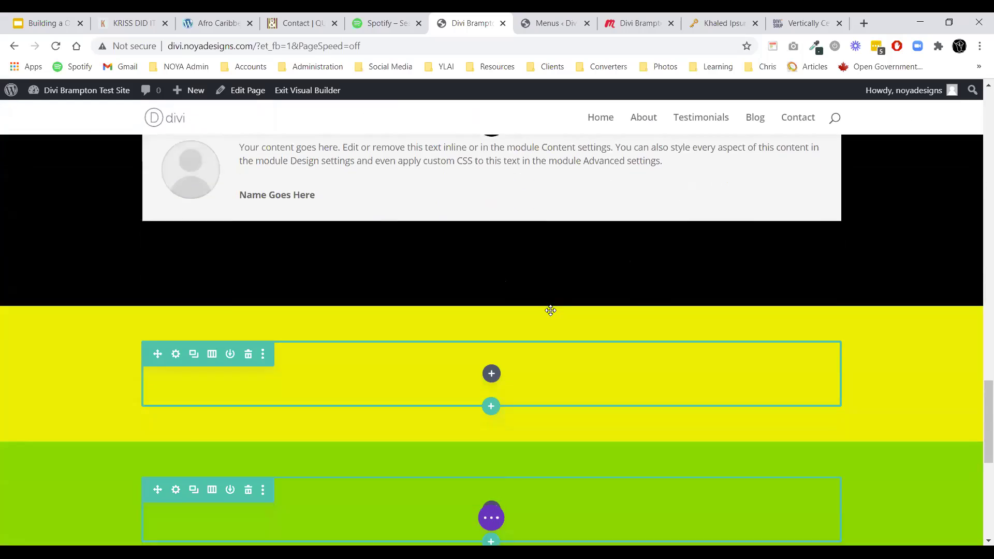
{"action": "scroll", "coordinate": [496, 282], "scroll_direction": "up", "scroll_amount": 15}
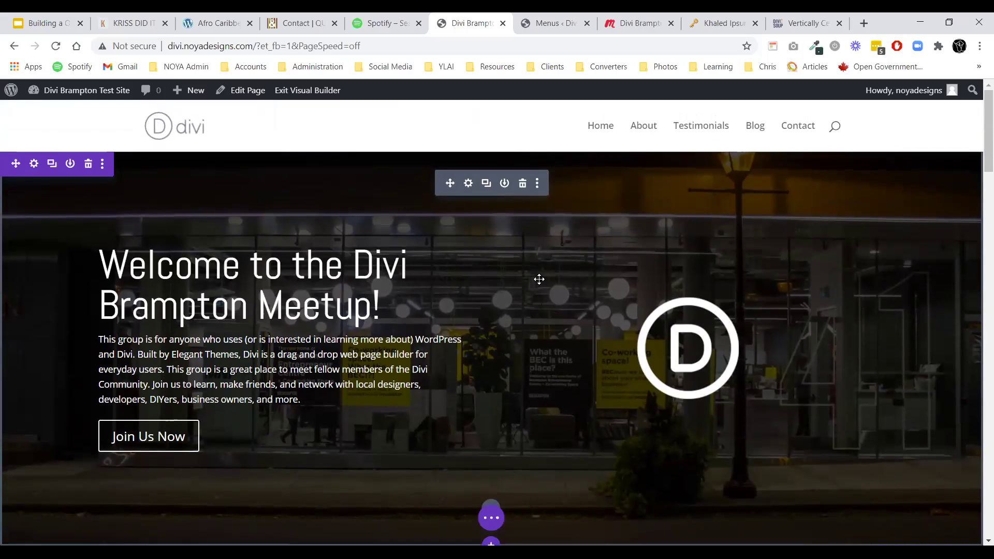
{"action": "scroll", "coordinate": [539, 280], "scroll_direction": "down", "scroll_amount": 12}
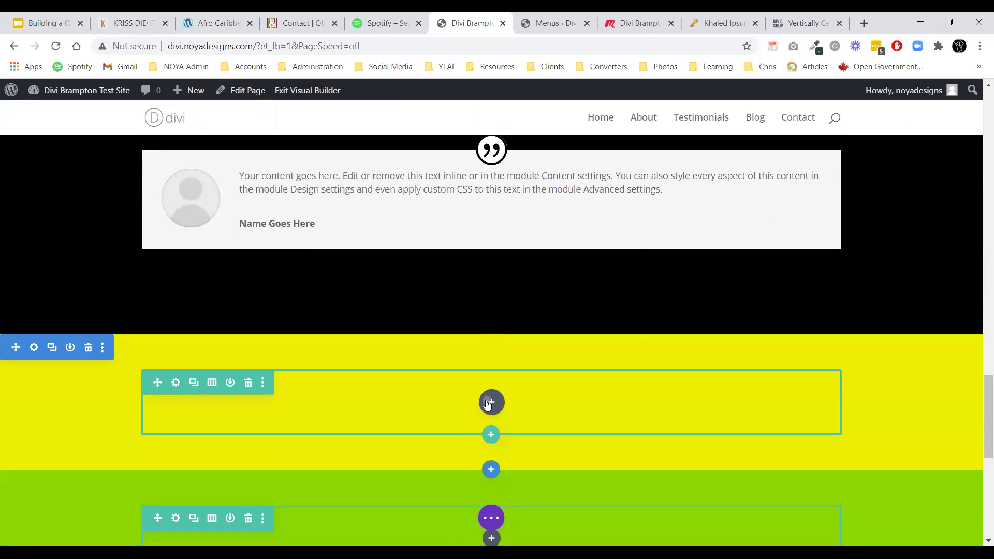
Duplicate the testimonials heading and paste it into the empty yellow row.
{"action": "left_click", "coordinate": [490, 402]}
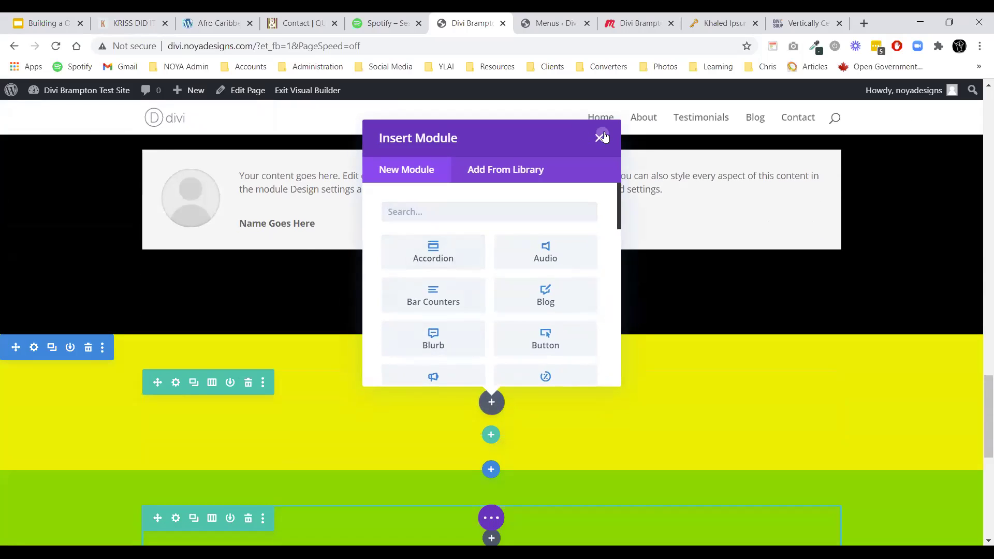
{"action": "left_click", "coordinate": [600, 137]}
{"action": "scroll", "coordinate": [533, 290], "scroll_direction": "up", "scroll_amount": 10}
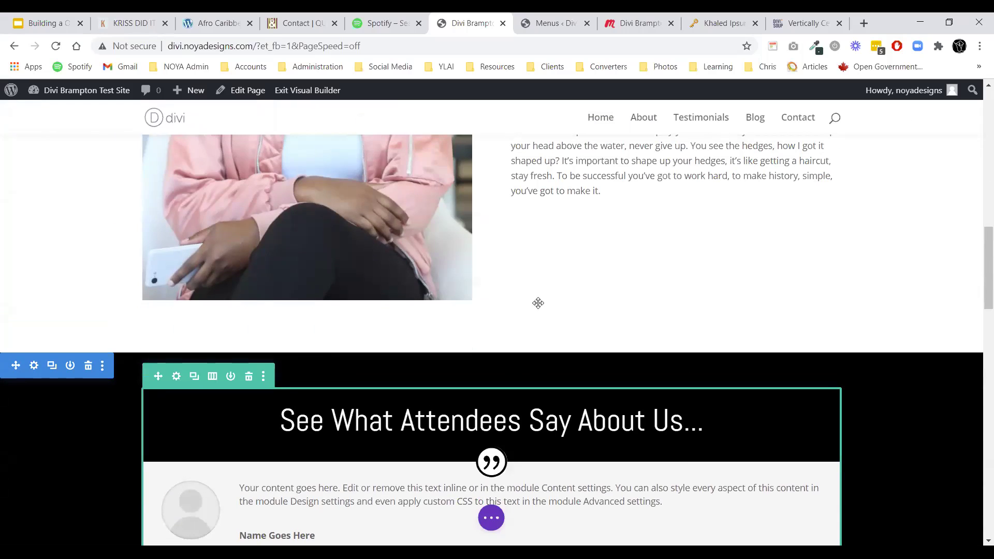
{"action": "scroll", "coordinate": [539, 303], "scroll_direction": "up", "scroll_amount": 6}
{"action": "scroll", "coordinate": [491, 307], "scroll_direction": "down", "scroll_amount": 9}
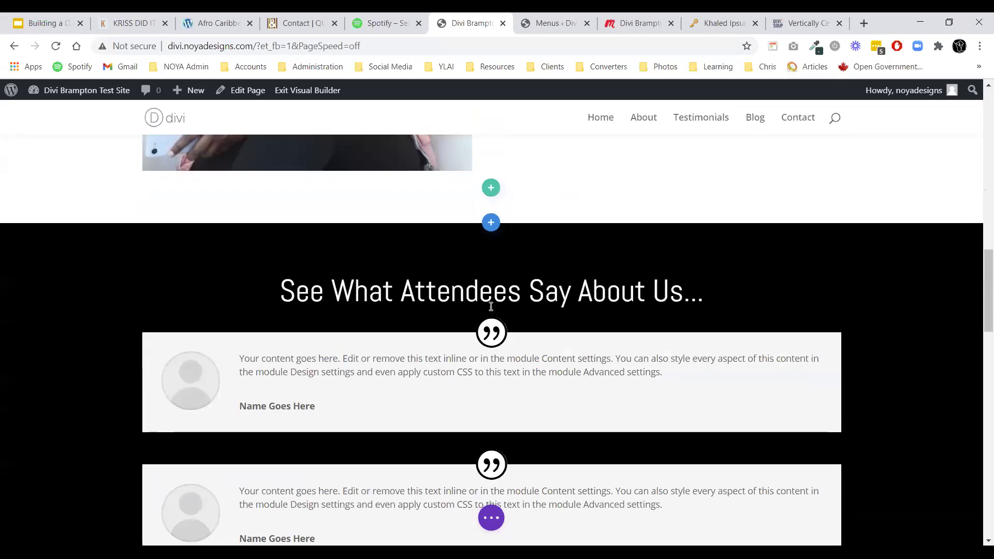
{"action": "left_click", "coordinate": [487, 285]}
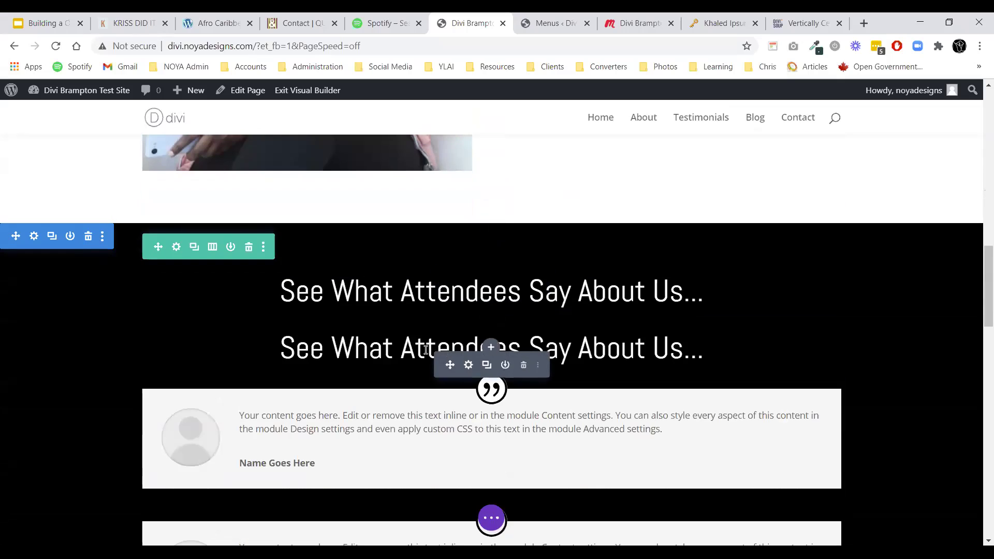
{"action": "scroll", "coordinate": [458, 335], "scroll_direction": "down", "scroll_amount": 5}
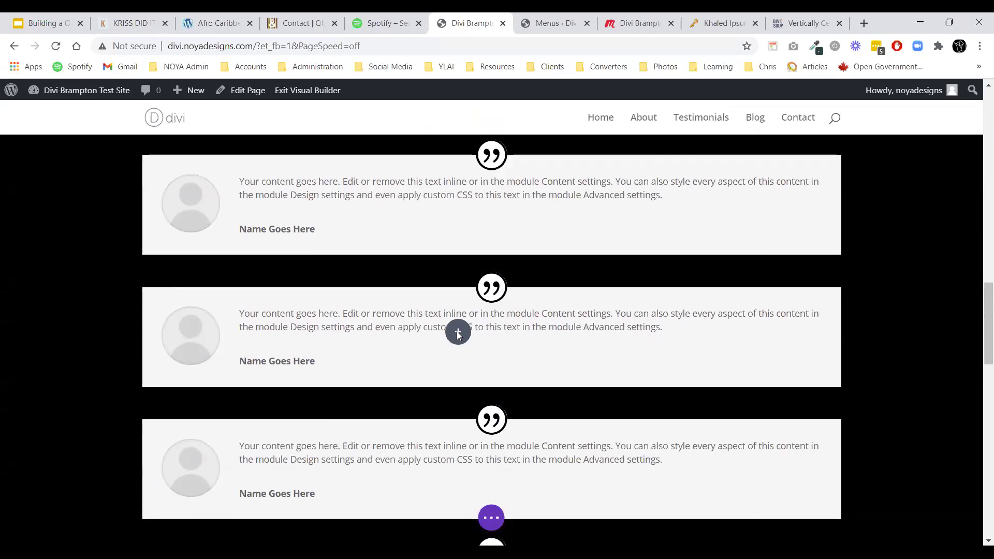
{"action": "scroll", "coordinate": [458, 336], "scroll_direction": "down", "scroll_amount": 10}
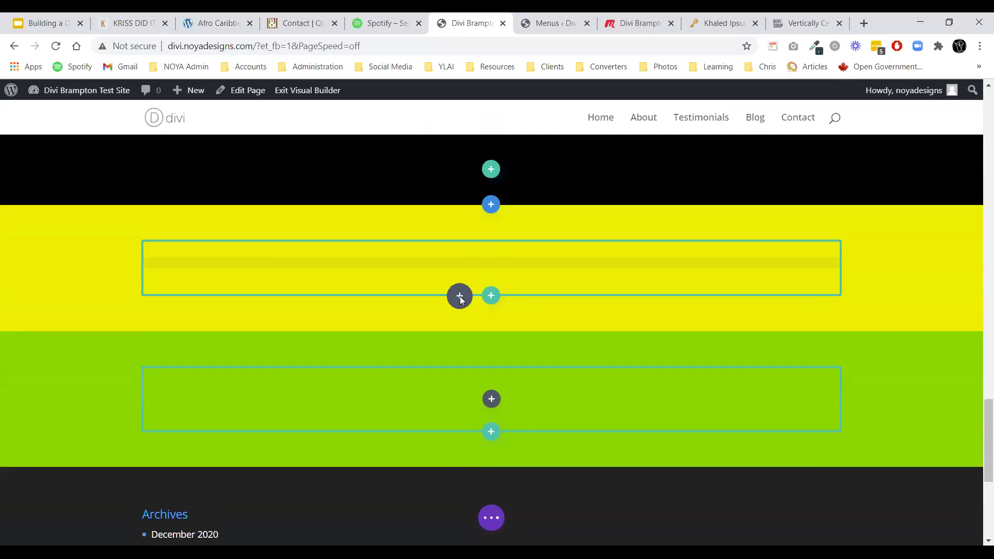
{"action": "key", "text": "ctrl+v"}
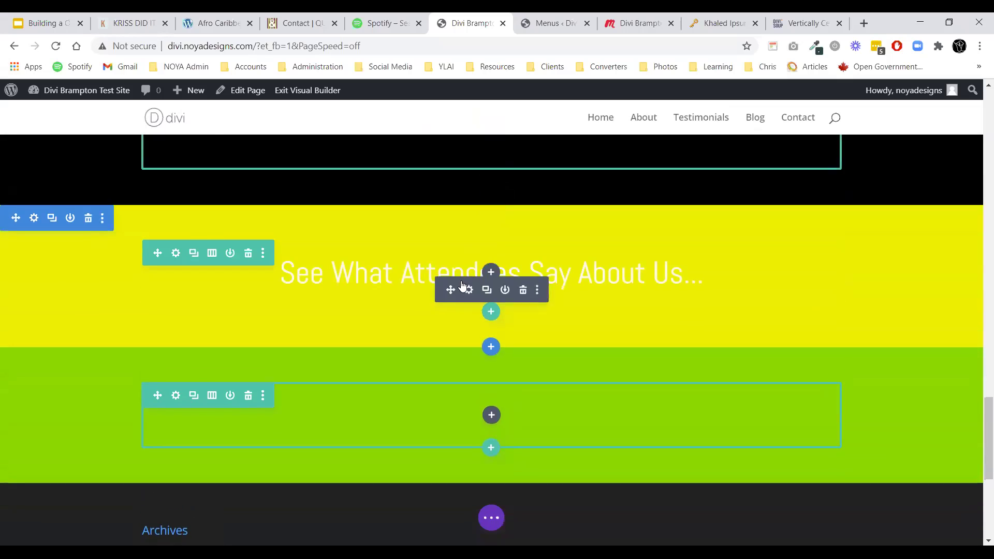
Change the pasted heading's text to 'Read Our Blog' and set its body text colour to black.
{"action": "left_click", "coordinate": [468, 263]}
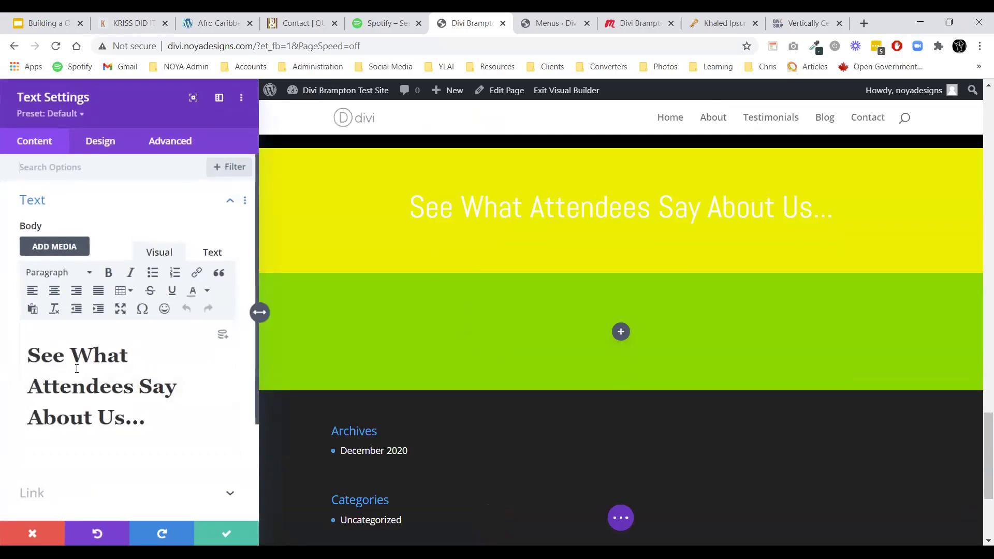
{"action": "left_click_drag", "start_coordinate": [151, 417], "coordinate": [5, 330]}
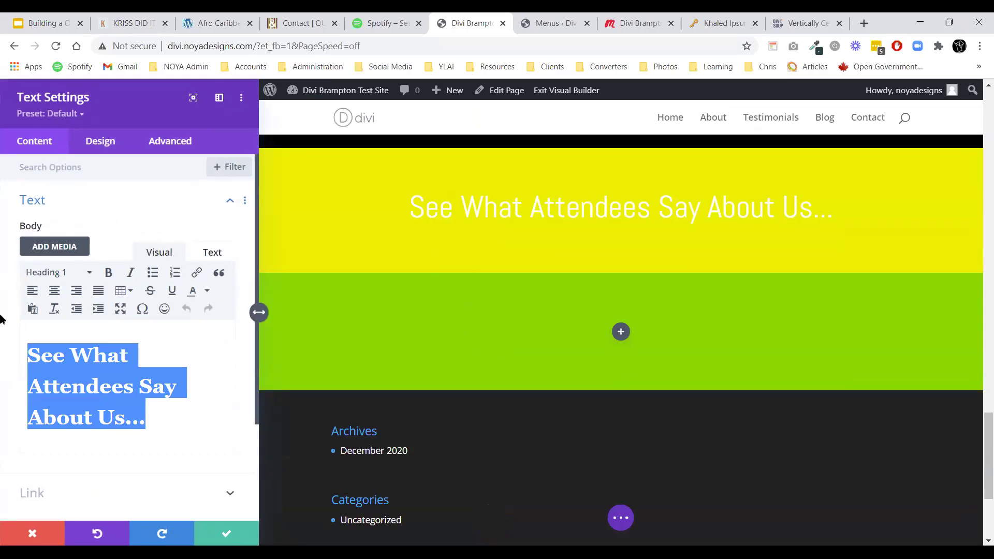
{"action": "type", "text": "Read Our Blog"}
{"action": "left_click", "coordinate": [90, 145]}
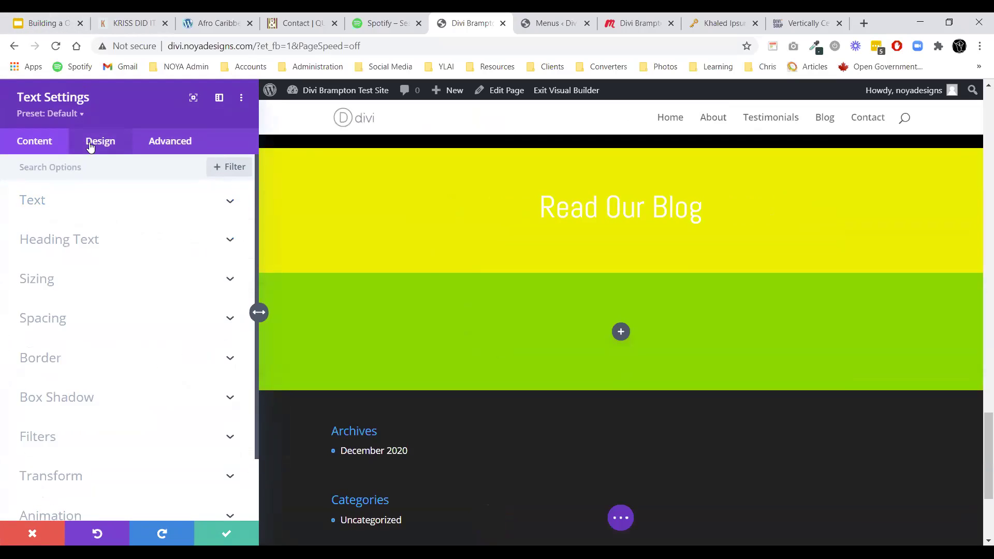
{"action": "left_click", "coordinate": [86, 212]}
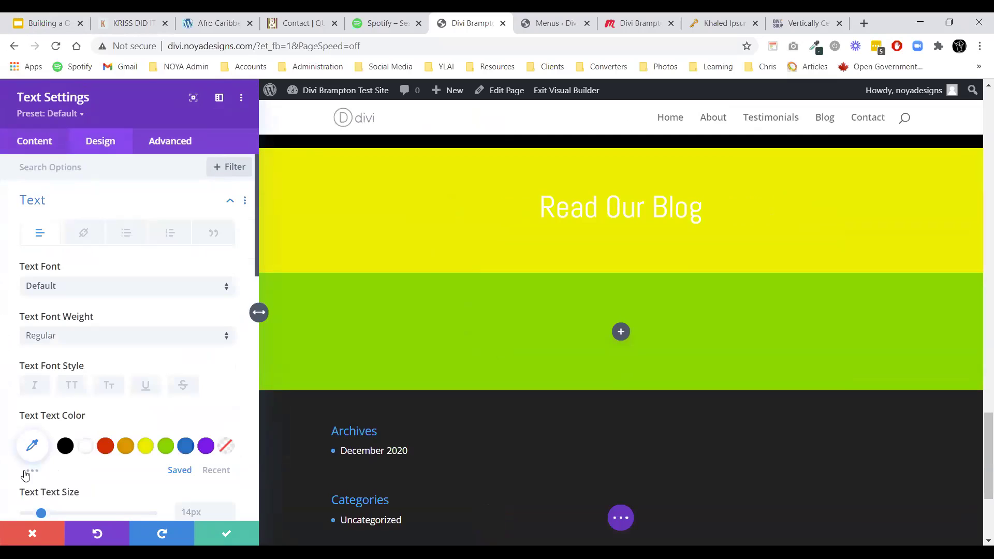
{"action": "left_click", "coordinate": [65, 446]}
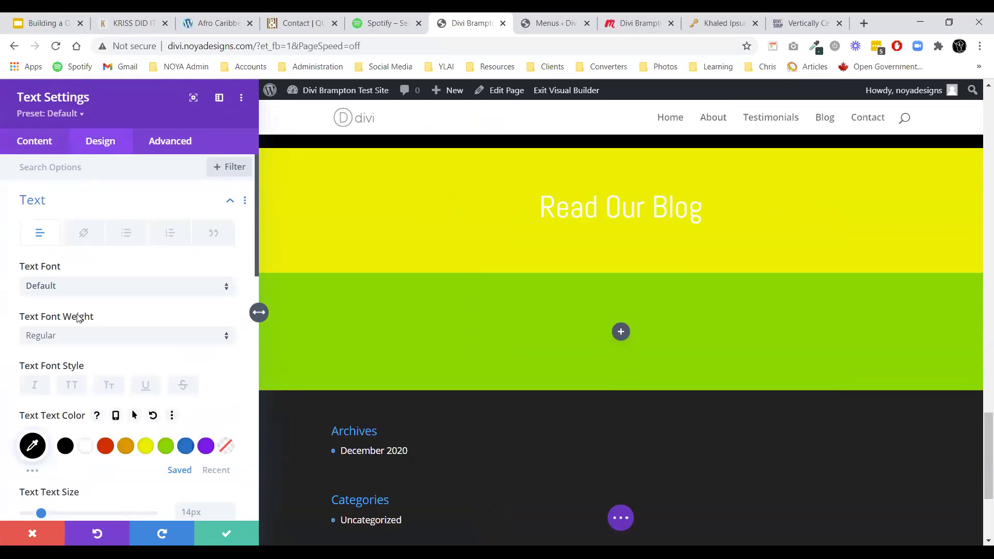
Keep the Dark text colour scheme, set the heading text colour to black, and save.
{"action": "scroll", "coordinate": [77, 318], "scroll_direction": "down", "scroll_amount": 10}
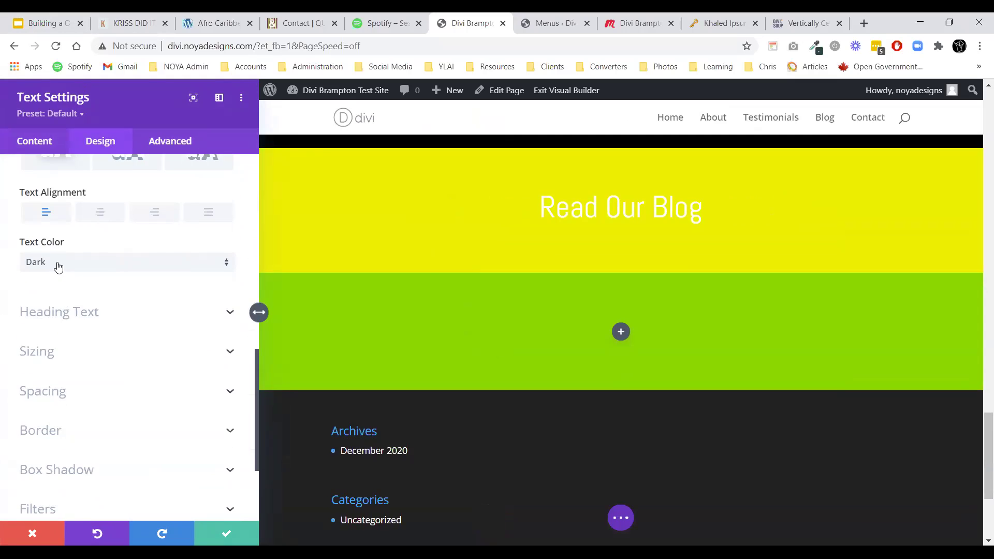
{"action": "left_click", "coordinate": [58, 266]}
{"action": "left_click", "coordinate": [56, 273]}
{"action": "left_click", "coordinate": [58, 268]}
{"action": "left_click", "coordinate": [58, 295]}
{"action": "scroll", "coordinate": [115, 342], "scroll_direction": "up", "scroll_amount": 10}
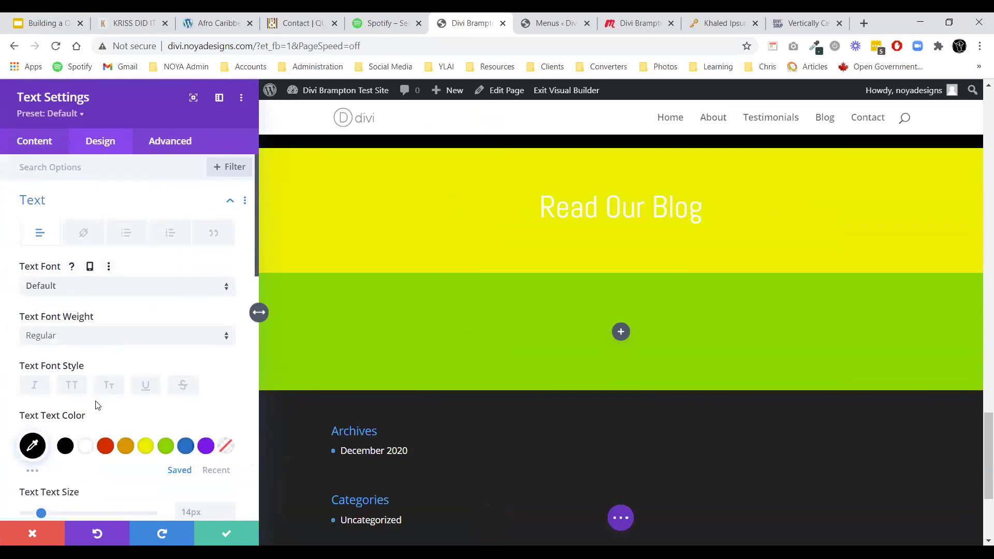
{"action": "left_click", "coordinate": [21, 201]}
{"action": "left_click", "coordinate": [47, 239]}
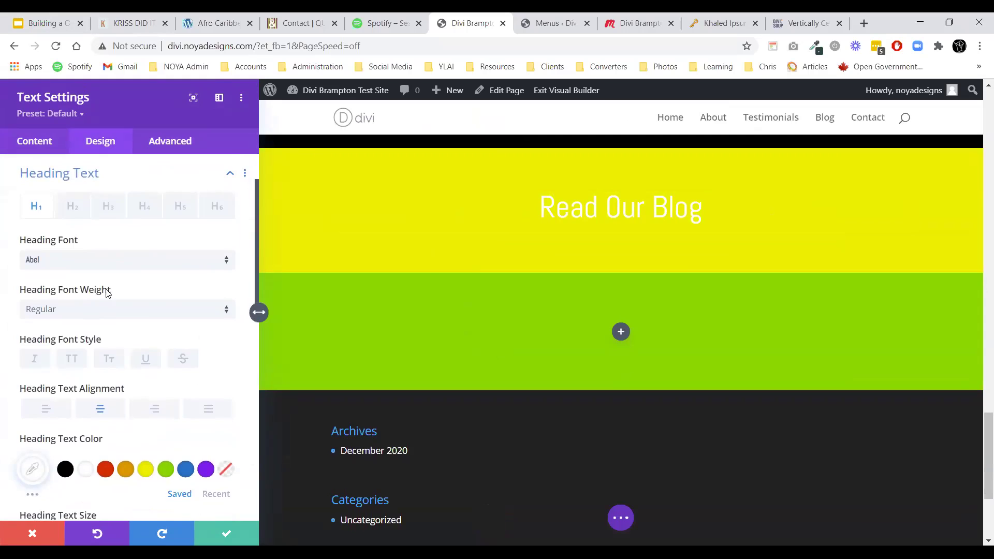
{"action": "scroll", "coordinate": [70, 318], "scroll_direction": "down", "scroll_amount": 4}
{"action": "left_click", "coordinate": [65, 275]}
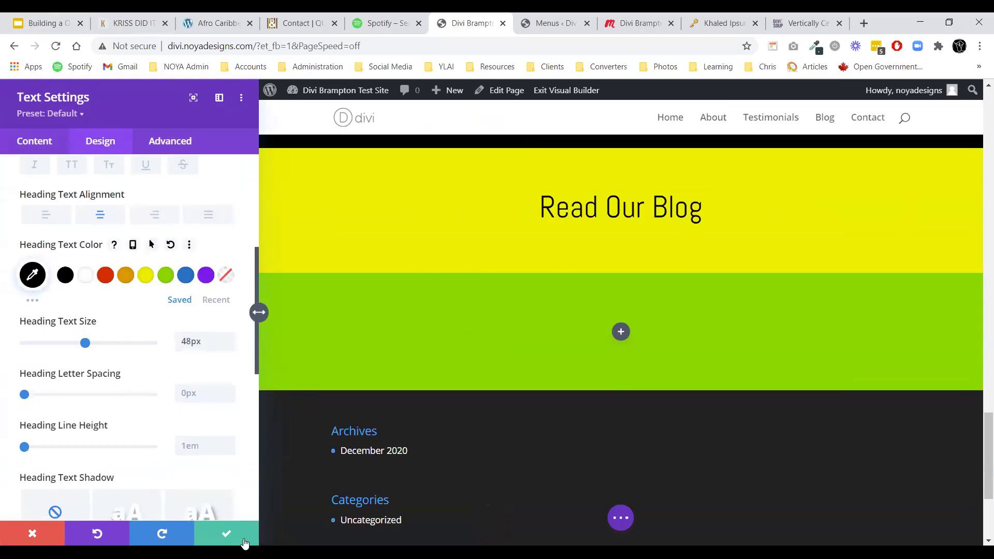
{"action": "left_click", "coordinate": [226, 534]}
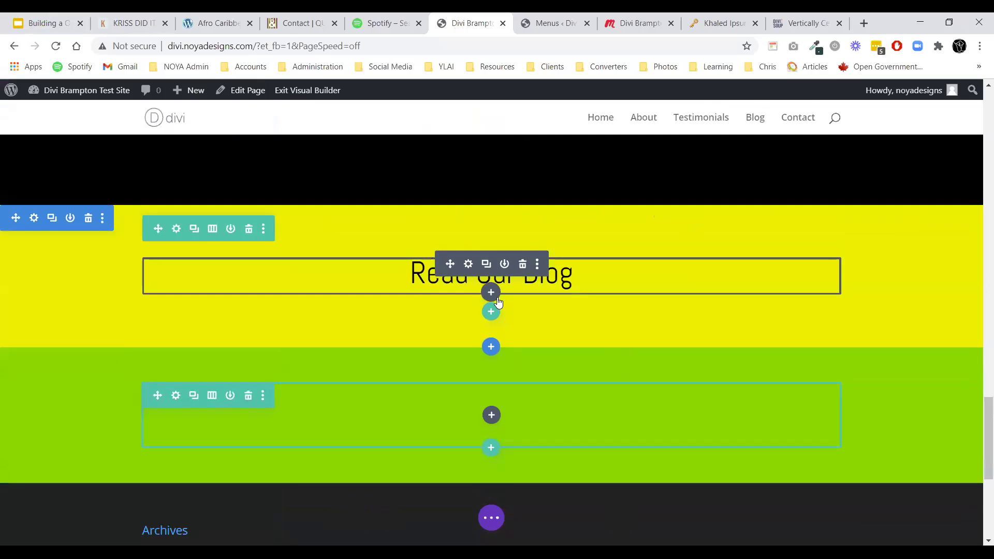
Add a Blog module under the heading showing all categories in a Grid layout.
{"action": "left_click", "coordinate": [492, 288]}
{"action": "left_click", "coordinate": [538, 424]}
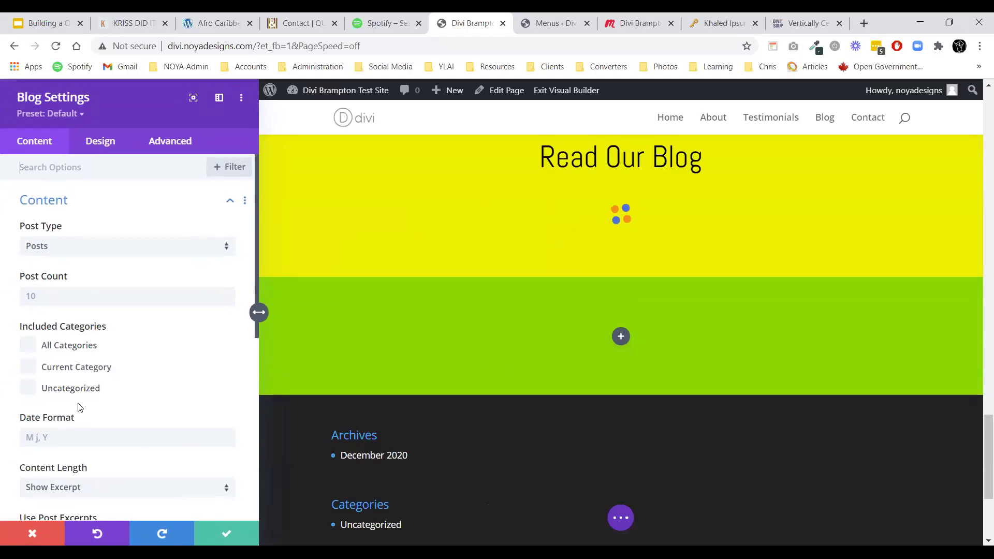
{"action": "left_click", "coordinate": [68, 347]}
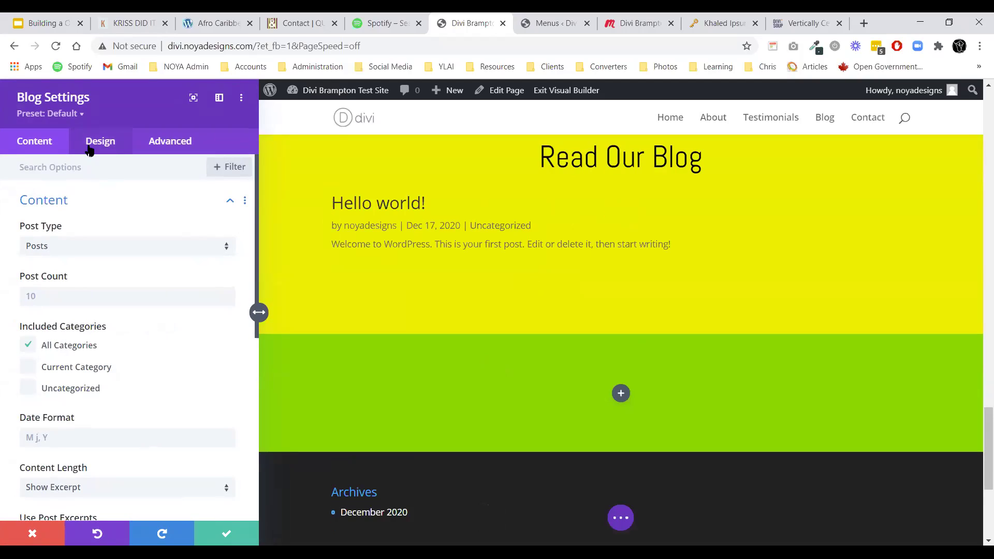
{"action": "left_click", "coordinate": [91, 149]}
{"action": "left_click", "coordinate": [64, 205]}
{"action": "left_click", "coordinate": [77, 246]}
{"action": "left_click", "coordinate": [77, 280]}
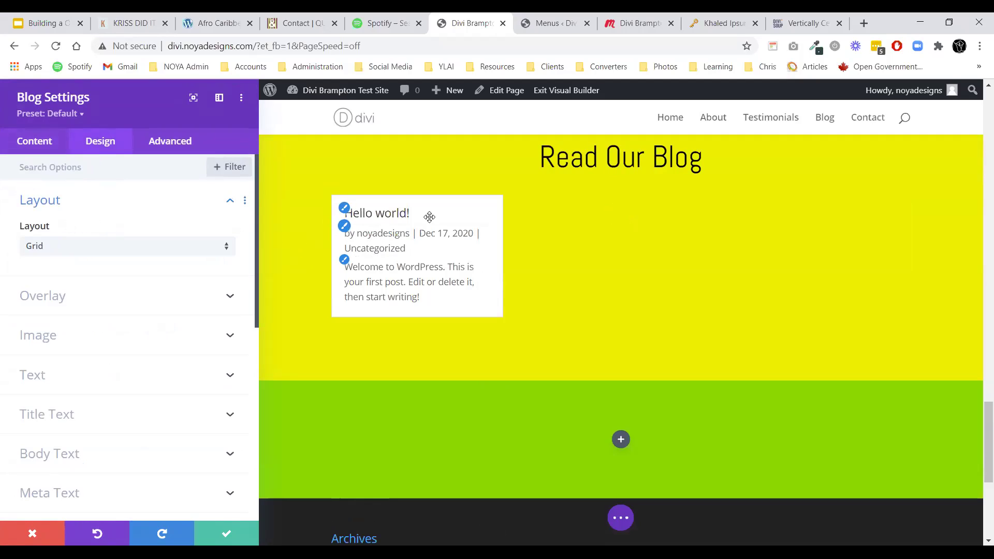
{"action": "left_click", "coordinate": [46, 213]}
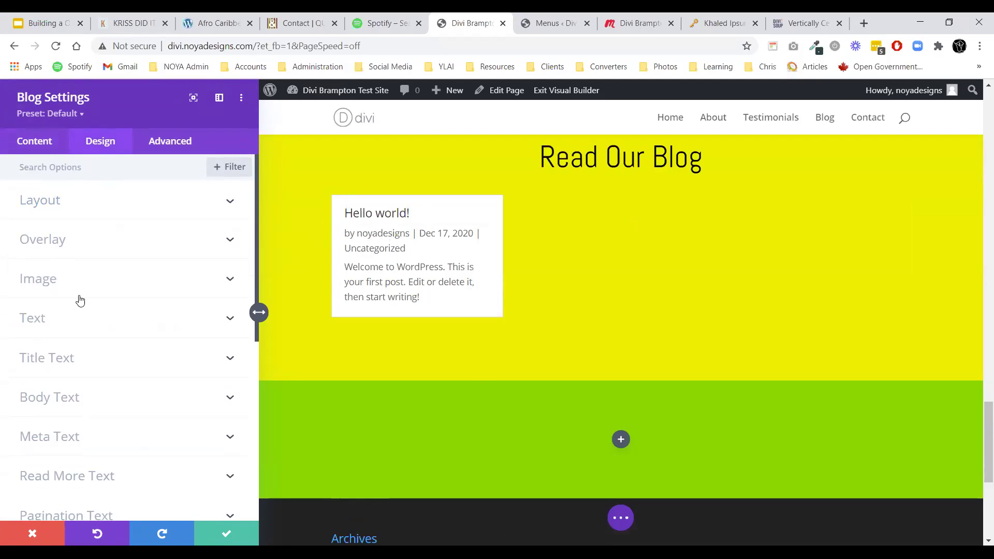
Centre the blog card text and give post titles the Abel font at a larger size.
{"action": "left_click", "coordinate": [70, 319]}
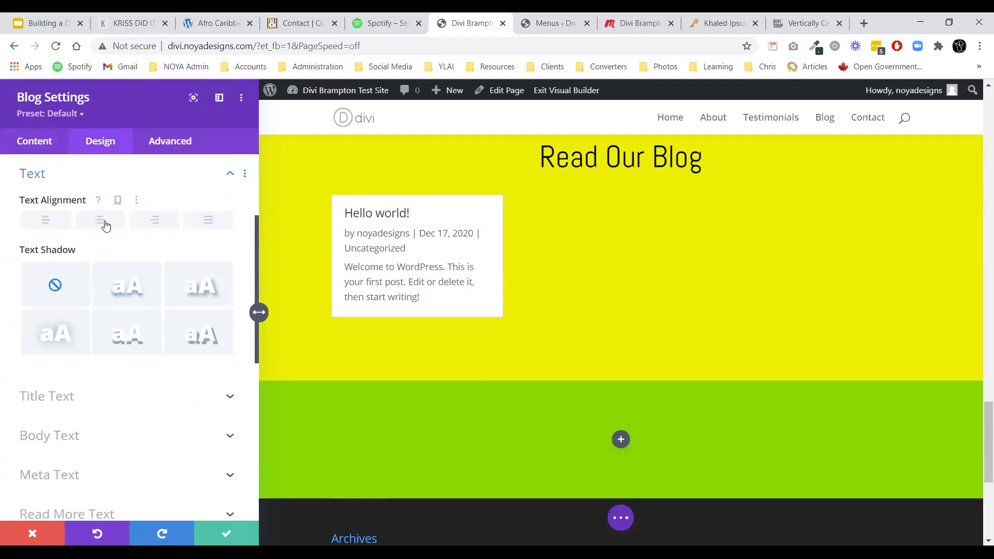
{"action": "left_click", "coordinate": [102, 221]}
{"action": "left_click", "coordinate": [61, 186]}
{"action": "left_click", "coordinate": [52, 207]}
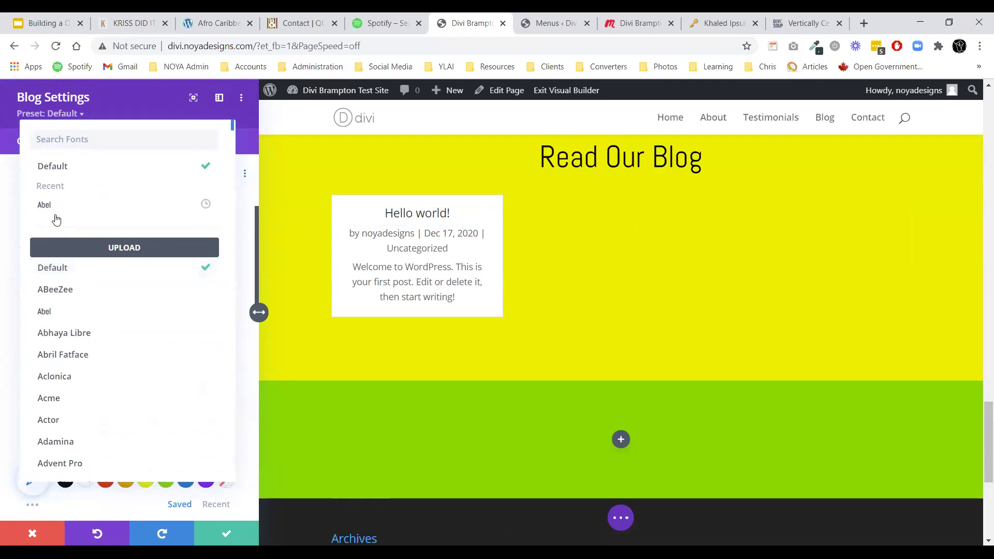
{"action": "left_click", "coordinate": [54, 212]}
{"action": "scroll", "coordinate": [52, 337], "scroll_direction": "down", "scroll_amount": 2}
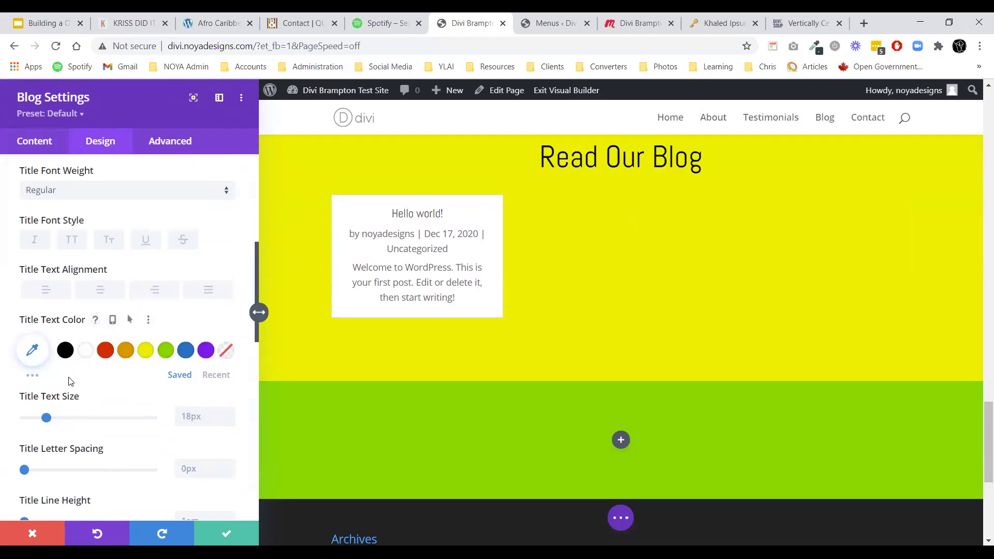
{"action": "left_click_drag", "start_coordinate": [46, 417], "coordinate": [60, 419]}
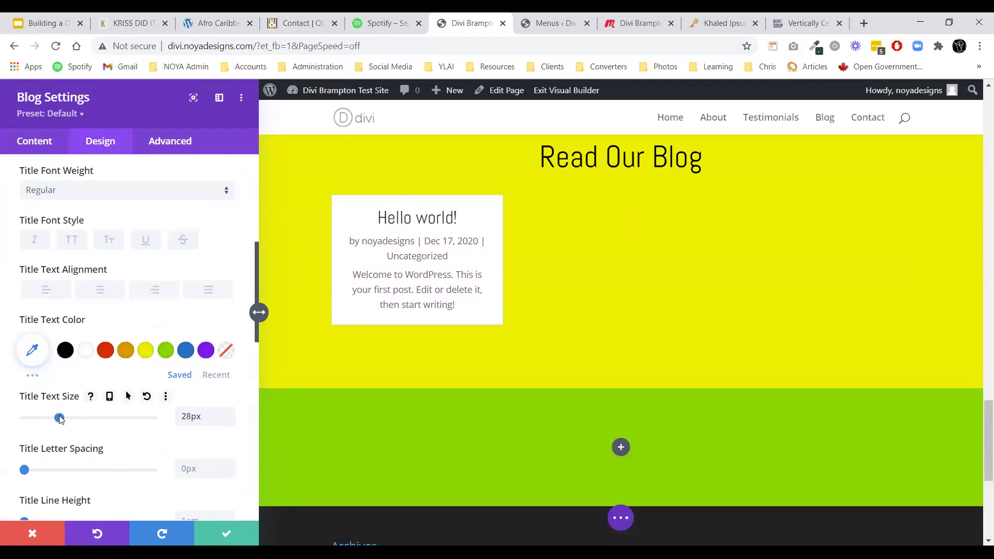
Set the blog meta text to black with Ultra Bold font weight.
{"action": "scroll", "coordinate": [92, 363], "scroll_direction": "down", "scroll_amount": 8}
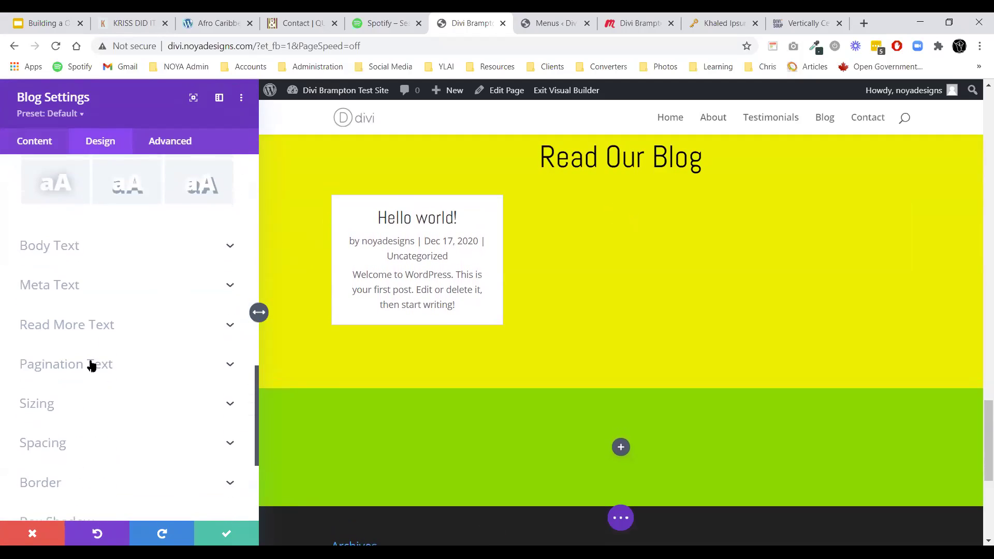
{"action": "left_click", "coordinate": [104, 290]}
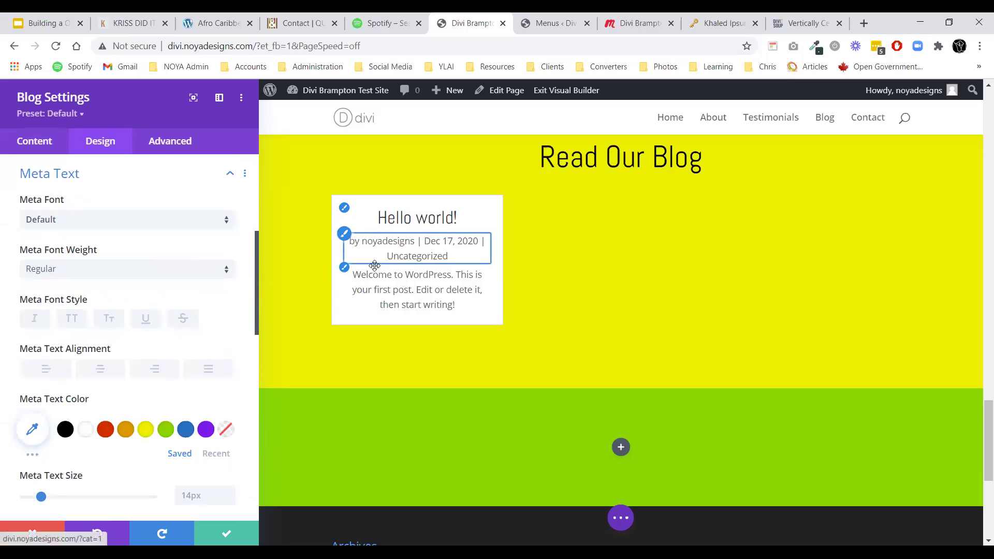
{"action": "left_click", "coordinate": [65, 431]}
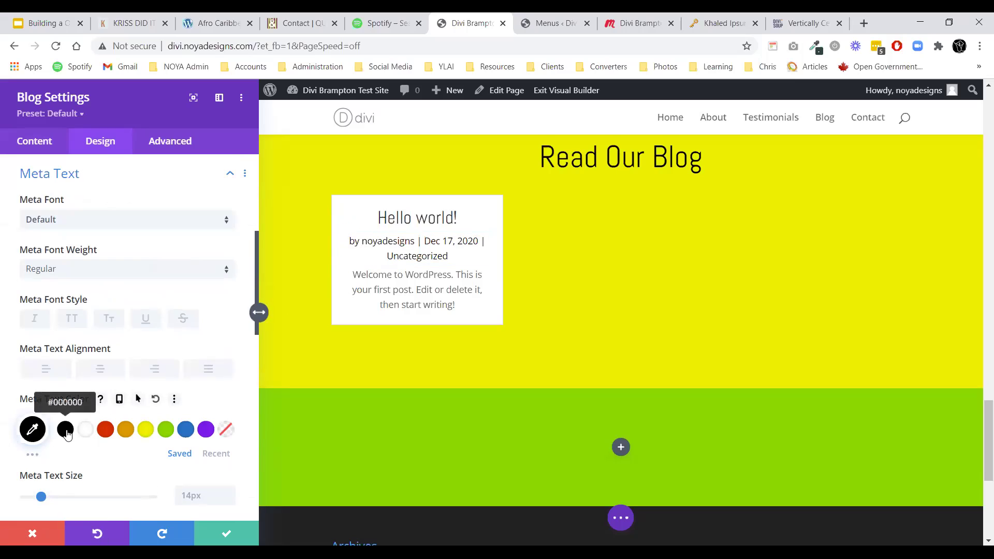
{"action": "left_click", "coordinate": [47, 270]}
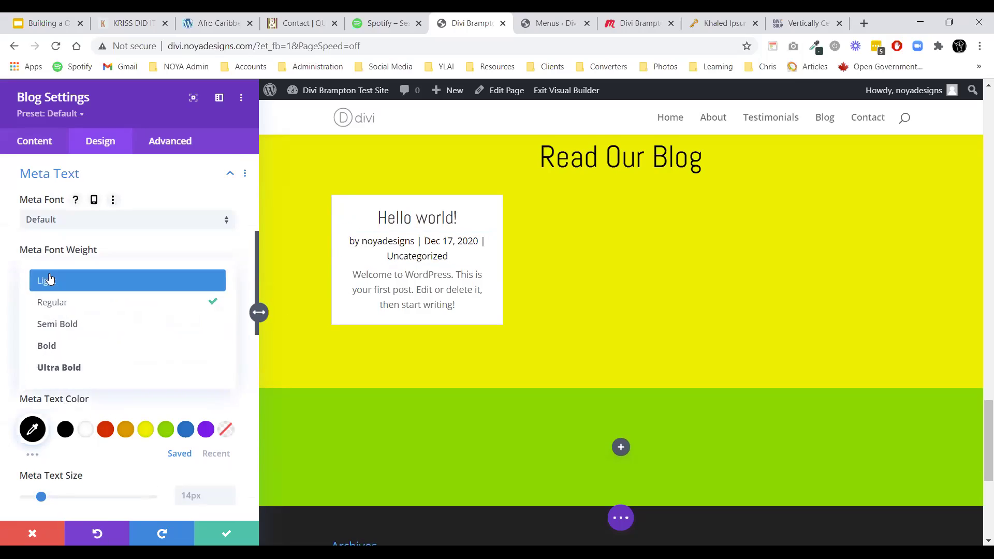
{"action": "left_click", "coordinate": [63, 374]}
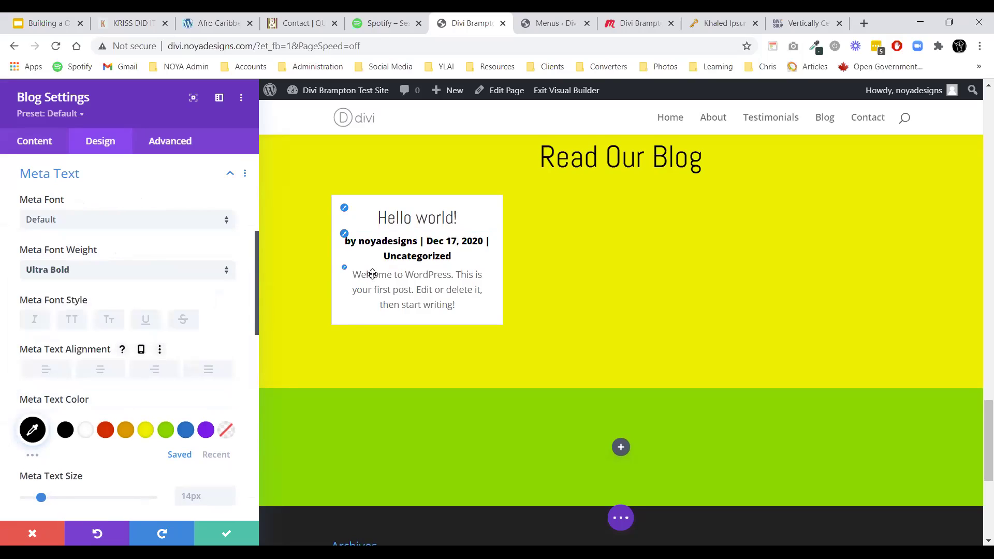
{"action": "scroll", "coordinate": [104, 371], "scroll_direction": "up", "scroll_amount": 4}
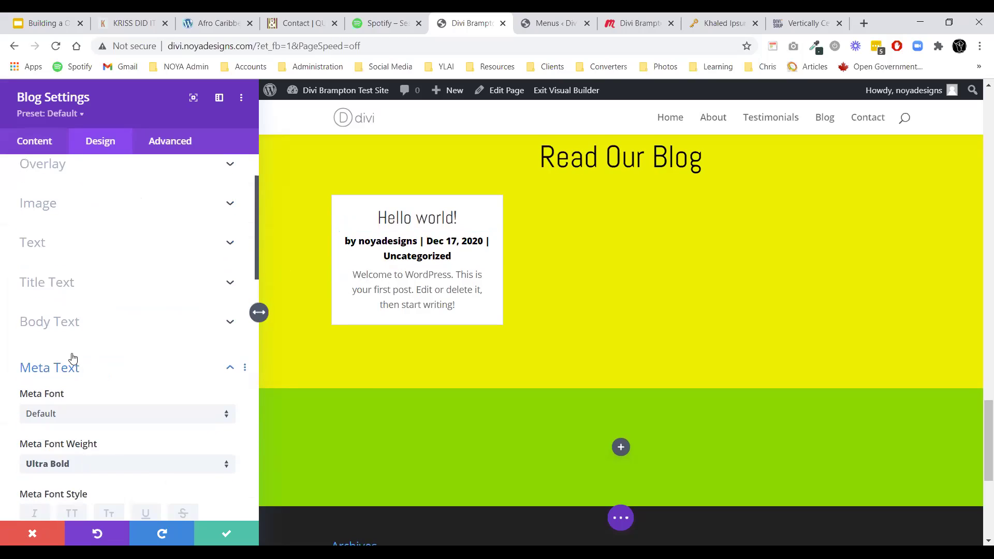
{"action": "left_click", "coordinate": [79, 380]}
{"action": "left_click", "coordinate": [41, 147]}
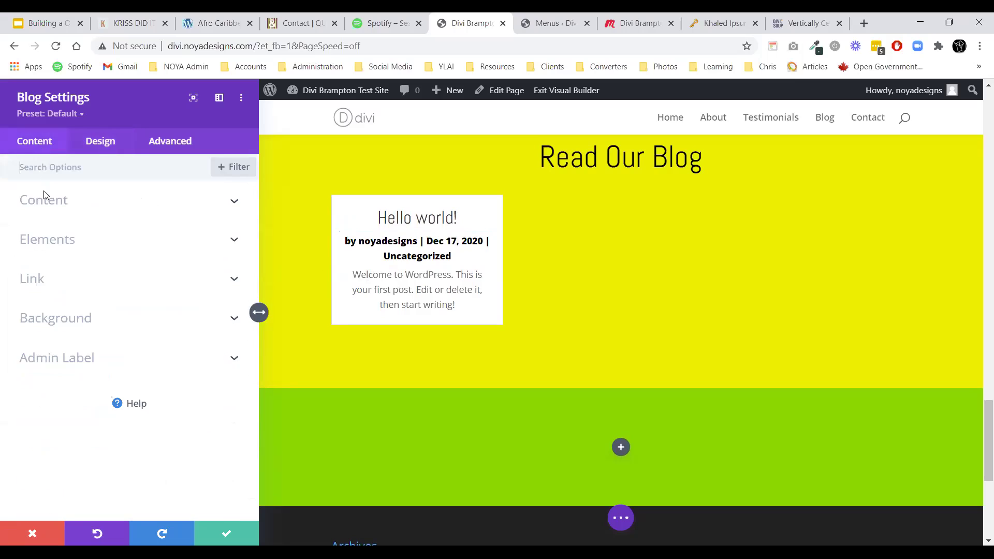
Enable Show Read More Button and style the link black, Ultra Bold and uppercase, then keep the settings.
{"action": "left_click", "coordinate": [45, 240]}
{"action": "left_click", "coordinate": [46, 274]}
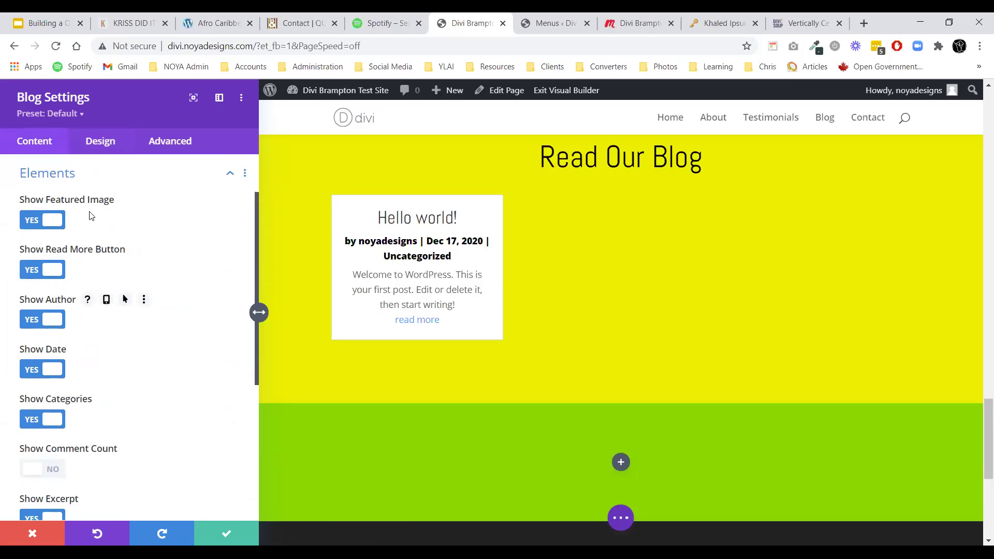
{"action": "left_click", "coordinate": [107, 147]}
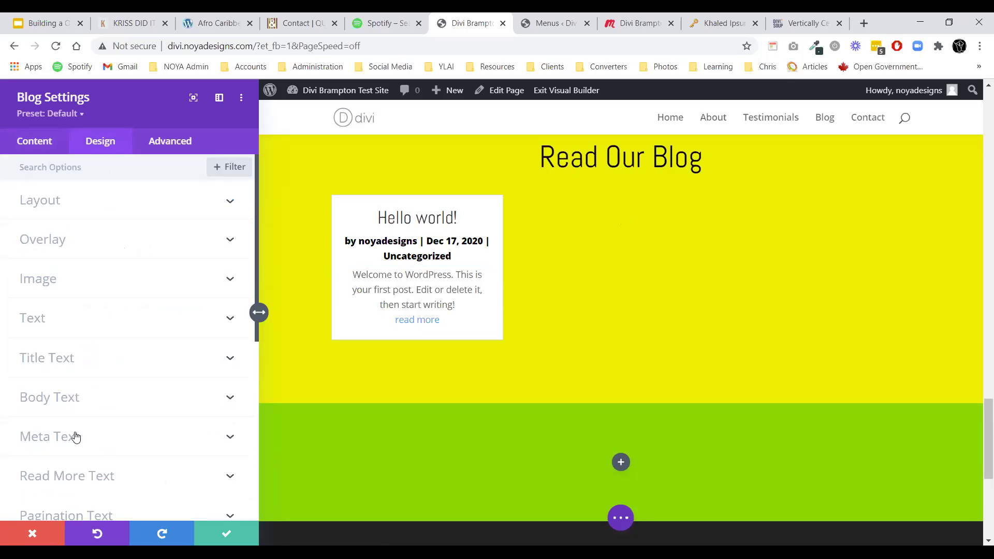
{"action": "scroll", "coordinate": [76, 437], "scroll_direction": "down", "scroll_amount": 3}
{"action": "left_click", "coordinate": [103, 352]}
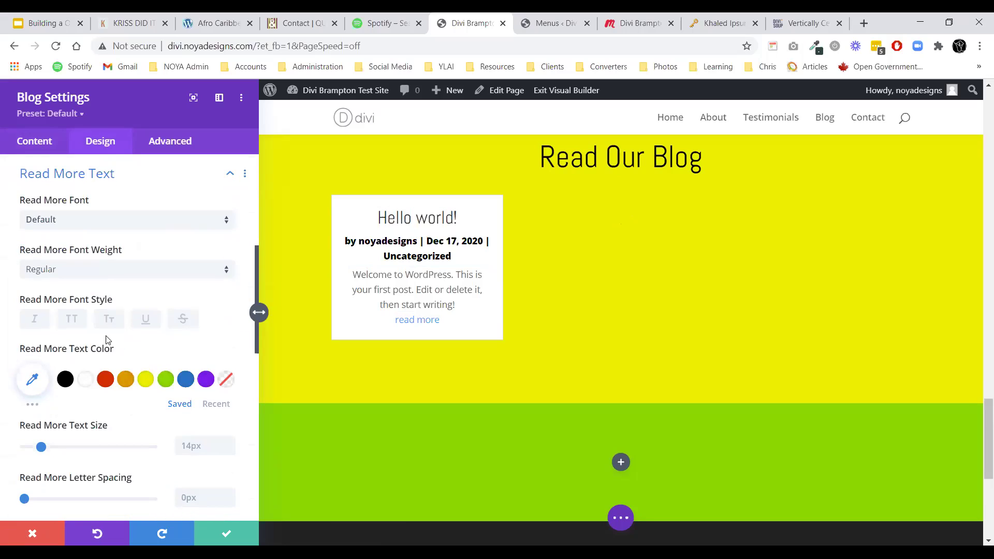
{"action": "left_click", "coordinate": [71, 381]}
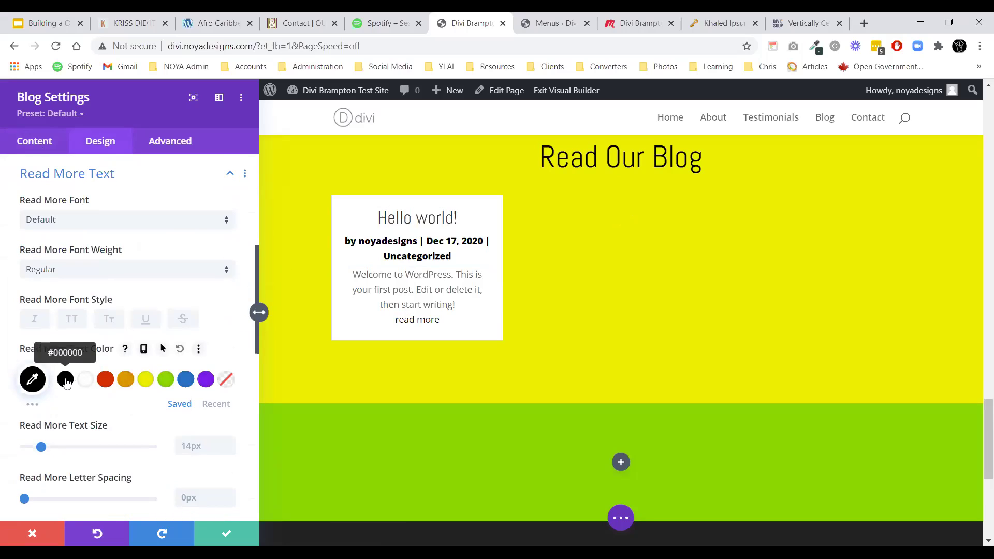
{"action": "left_click", "coordinate": [75, 277]}
{"action": "left_click", "coordinate": [75, 368]}
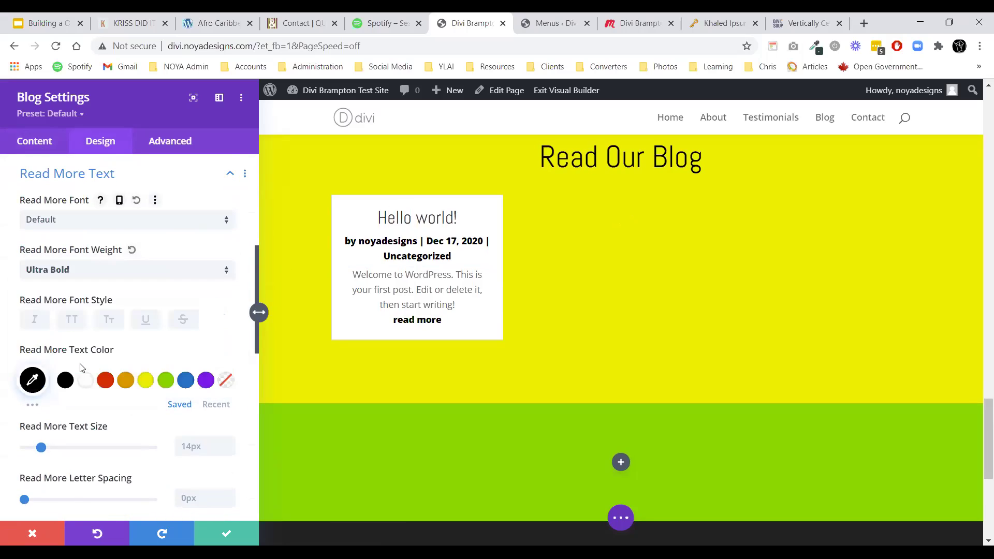
{"action": "left_click", "coordinate": [73, 323]}
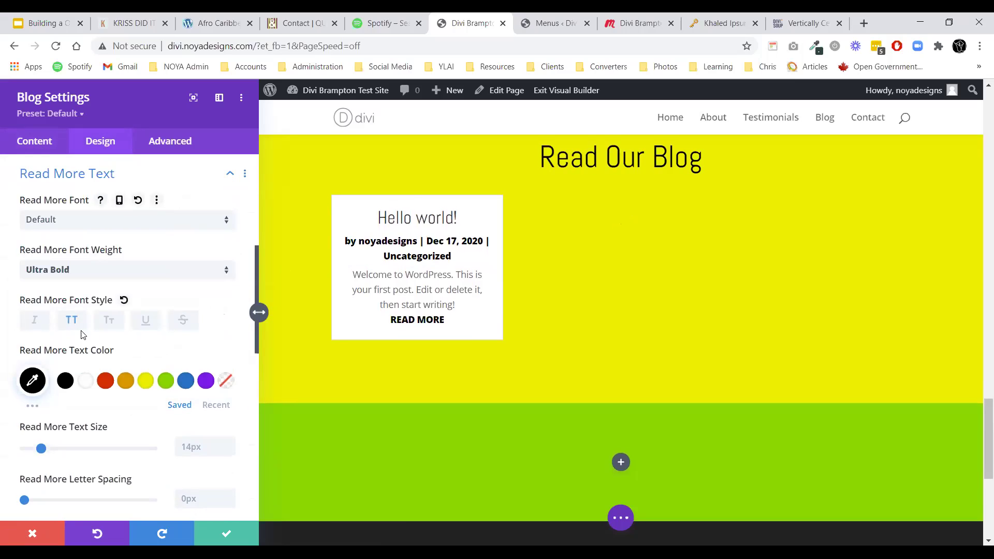
{"action": "left_click", "coordinate": [239, 533]}
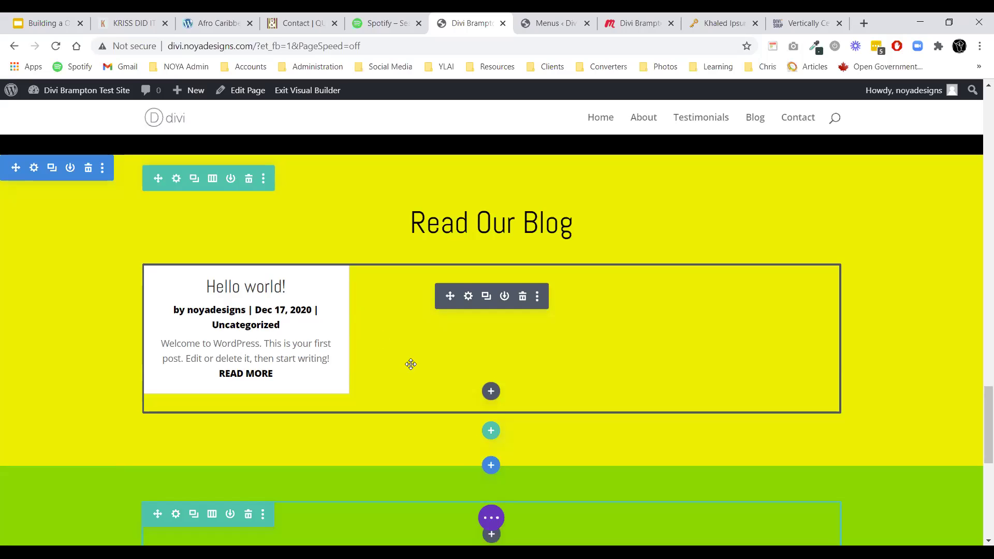
Save the page with Ctrl+S and exit the visual builder to the live page.
{"action": "scroll", "coordinate": [390, 355], "scroll_direction": "up", "scroll_amount": 1}
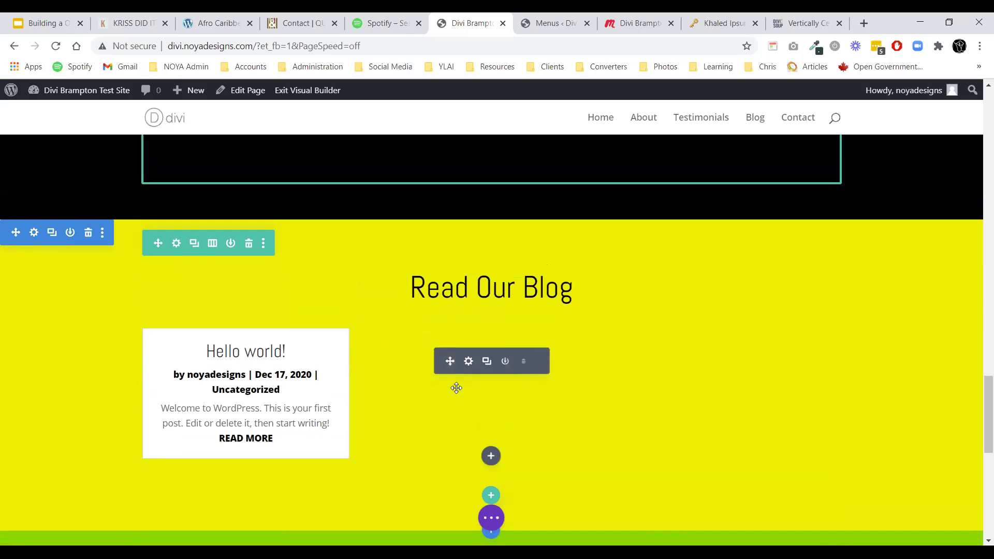
{"action": "scroll", "coordinate": [446, 324], "scroll_direction": "up", "scroll_amount": 20}
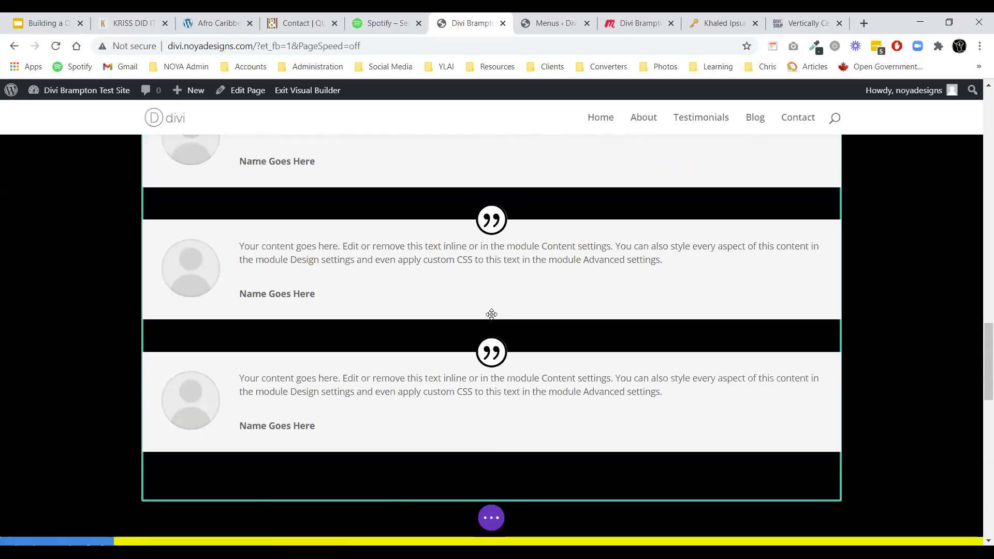
{"action": "scroll", "coordinate": [482, 322], "scroll_direction": "down", "scroll_amount": 20}
{"action": "scroll", "coordinate": [496, 338], "scroll_direction": "up", "scroll_amount": 10}
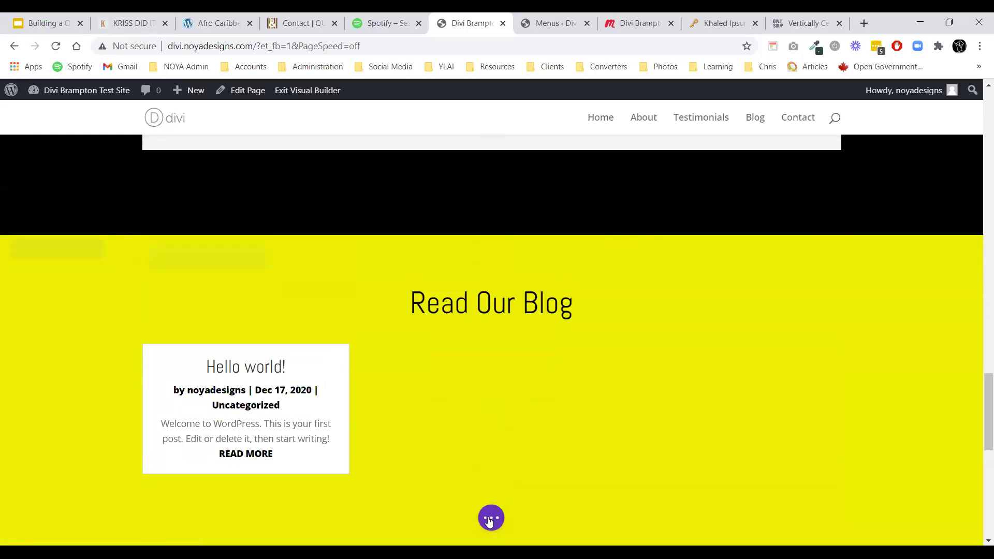
{"action": "left_click", "coordinate": [491, 518]}
{"action": "key", "text": "ctrl+s"}
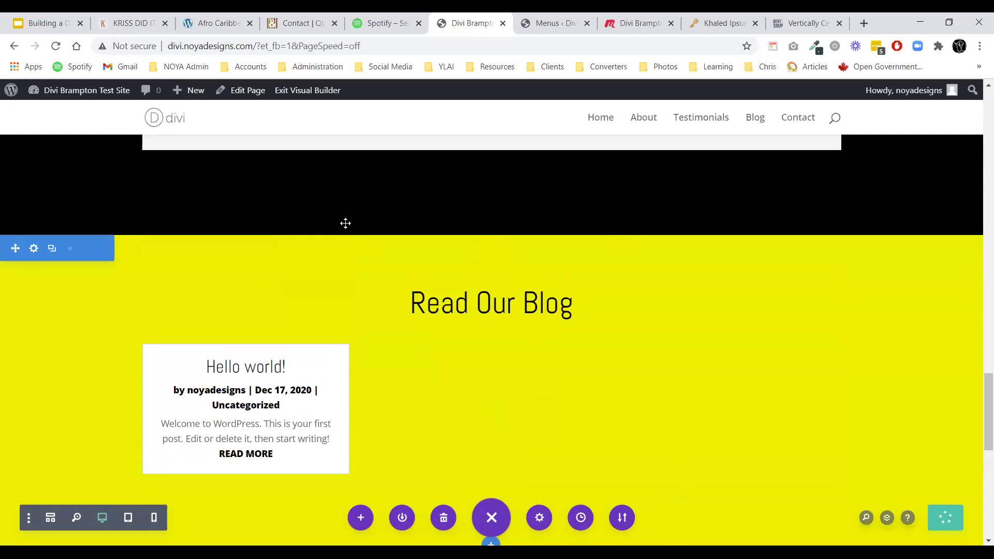
{"action": "scroll", "coordinate": [667, 334], "scroll_direction": "up", "scroll_amount": 8}
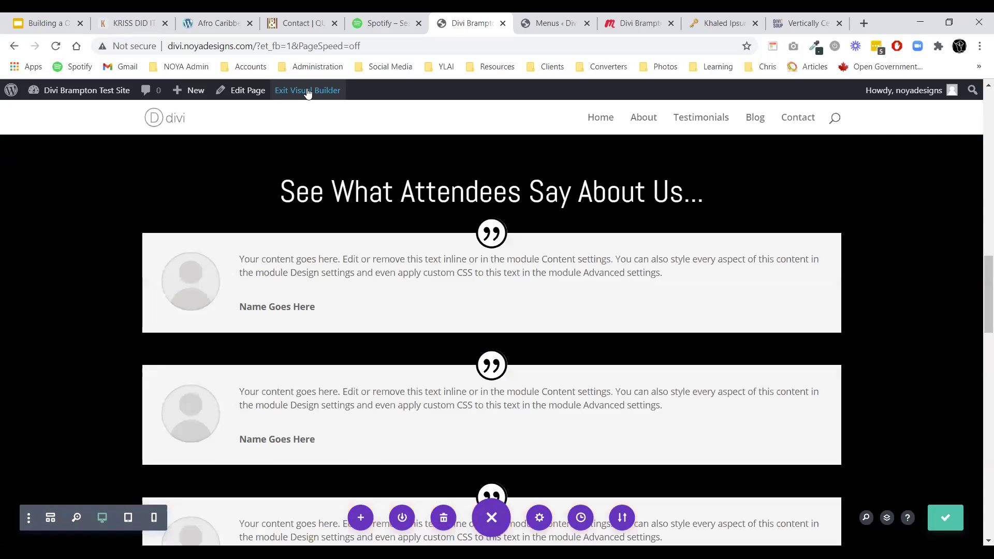
{"action": "left_click", "coordinate": [308, 91]}
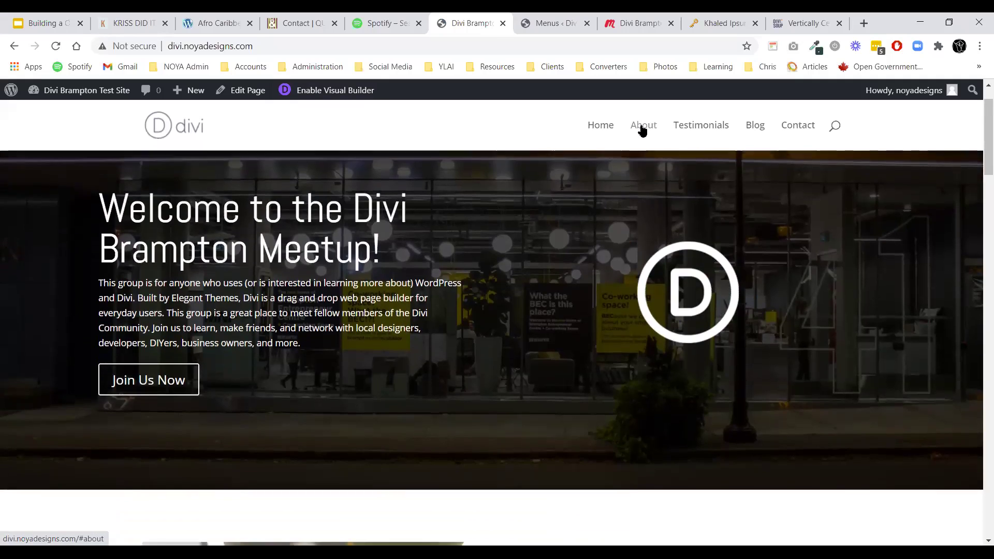
Test the About, Testimonials, Blog and Contact menu links on the live page.
{"action": "left_click", "coordinate": [642, 128]}
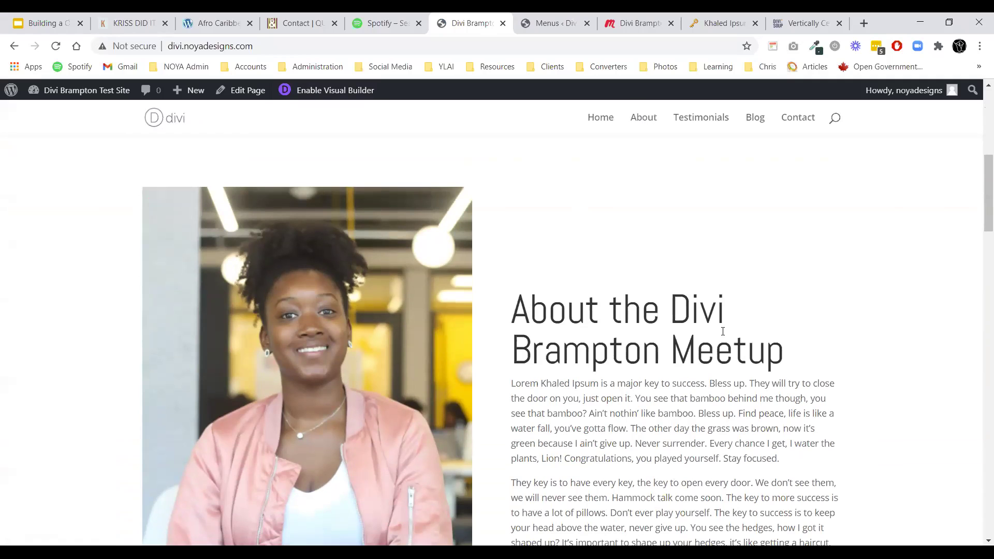
{"action": "left_click", "coordinate": [698, 125]}
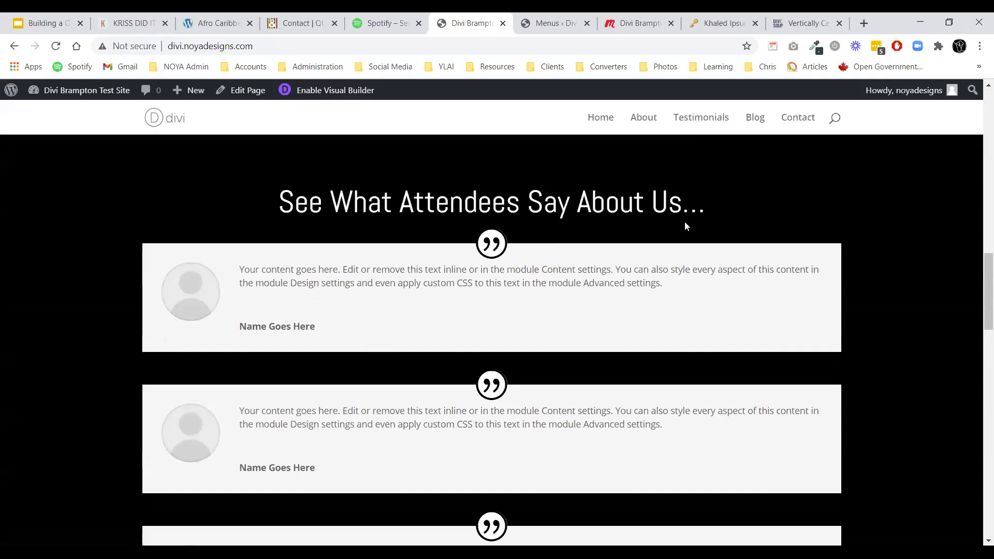
{"action": "scroll", "coordinate": [456, 260], "scroll_direction": "down", "scroll_amount": 3}
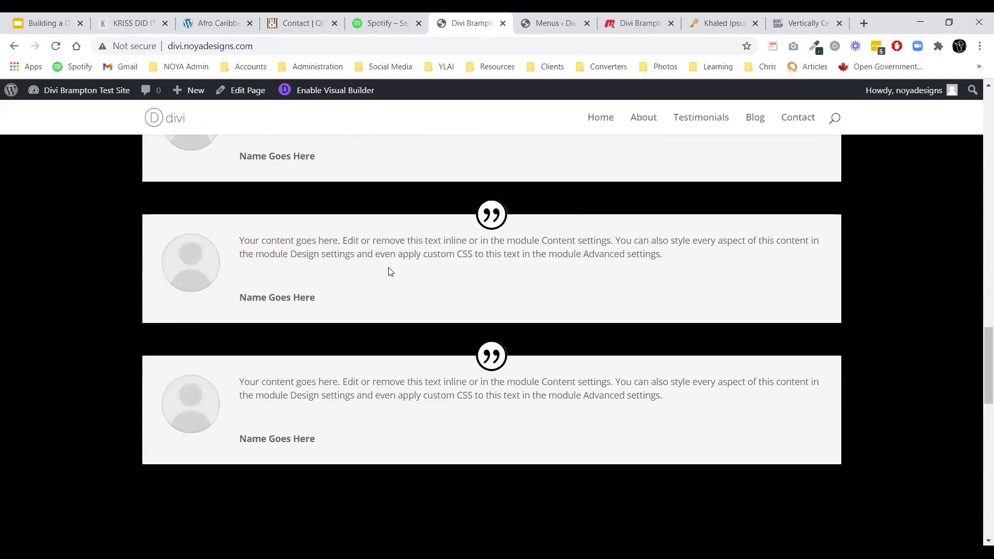
{"action": "left_click", "coordinate": [755, 119]}
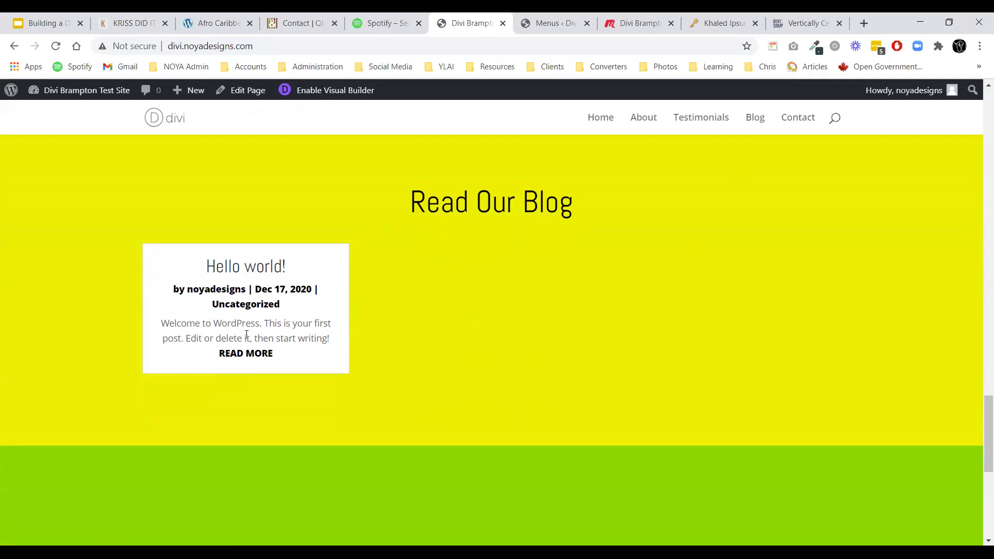
{"action": "left_click", "coordinate": [797, 118]}
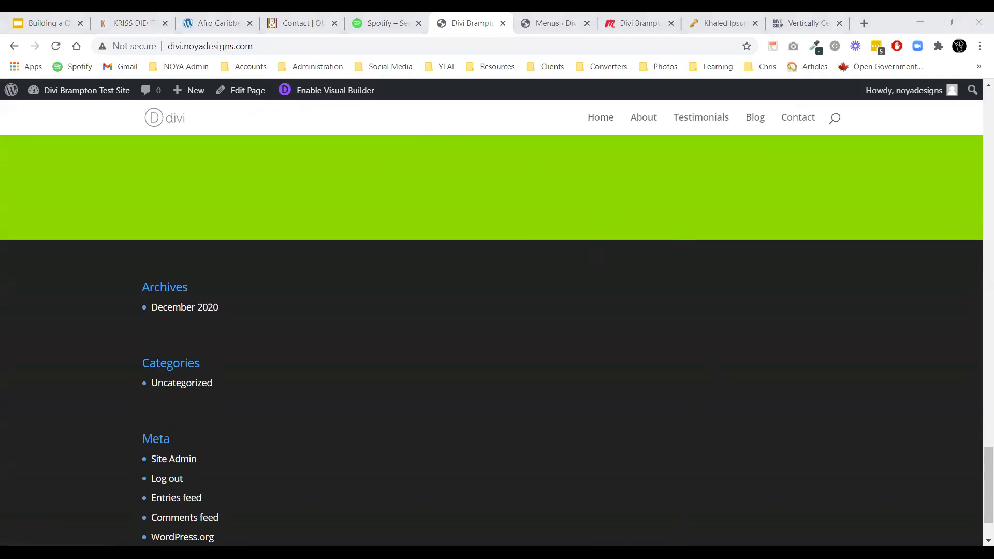
Return to the top of the page and enable the visual builder again.
{"action": "left_click", "coordinate": [522, 69]}
{"action": "scroll", "coordinate": [480, 382], "scroll_direction": "up", "scroll_amount": 15}
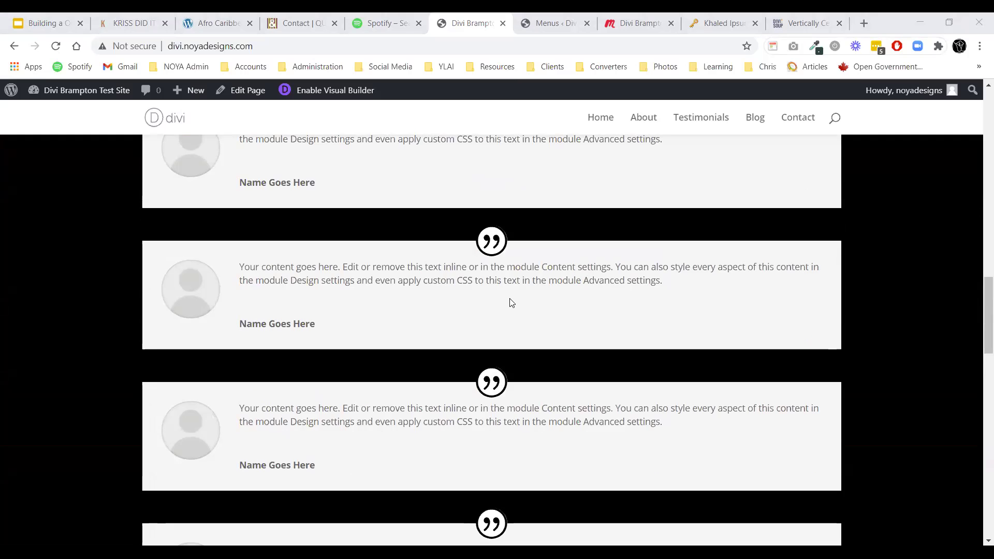
{"action": "scroll", "coordinate": [512, 303], "scroll_direction": "down", "scroll_amount": 12}
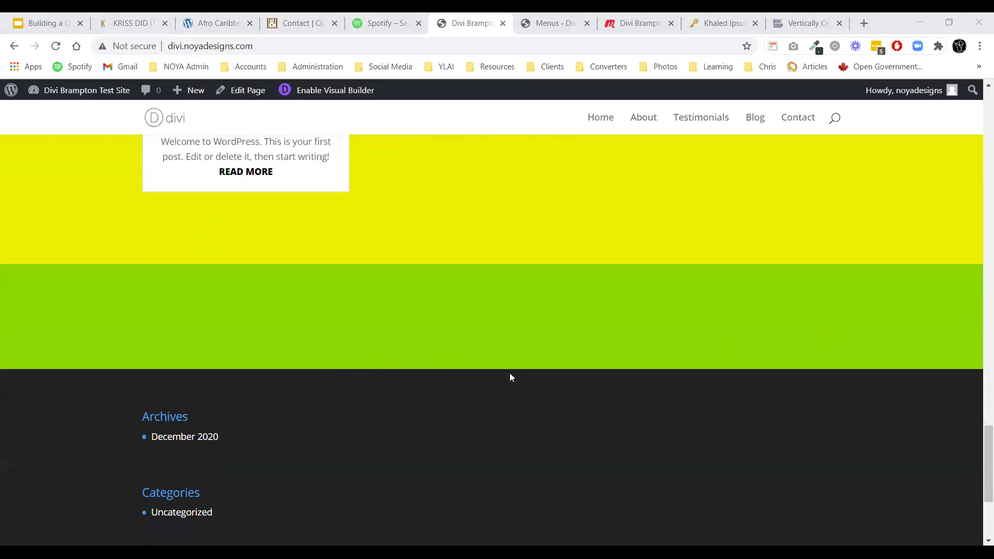
{"action": "scroll", "coordinate": [543, 349], "scroll_direction": "up", "scroll_amount": 15}
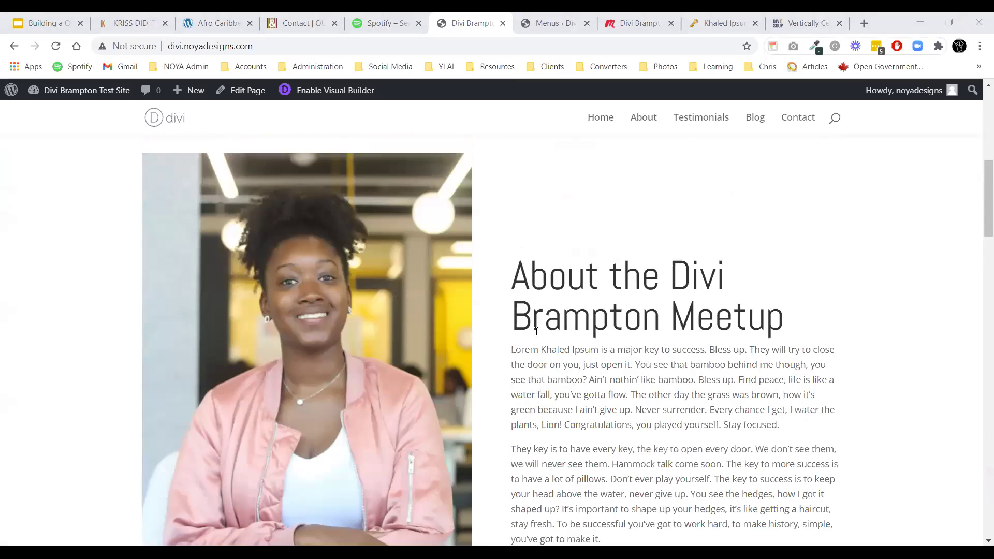
{"action": "scroll", "coordinate": [537, 321], "scroll_direction": "up", "scroll_amount": 15}
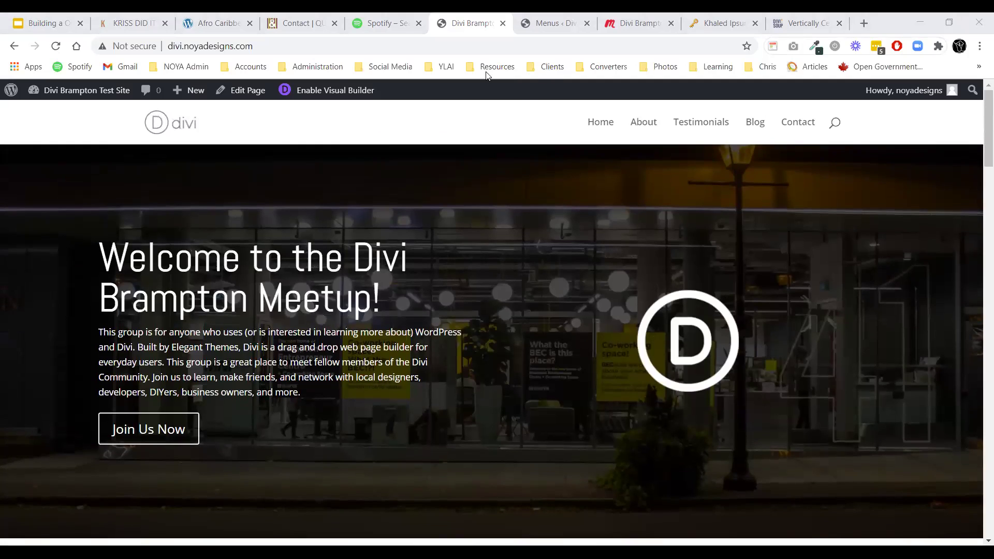
{"action": "left_click", "coordinate": [287, 94]}
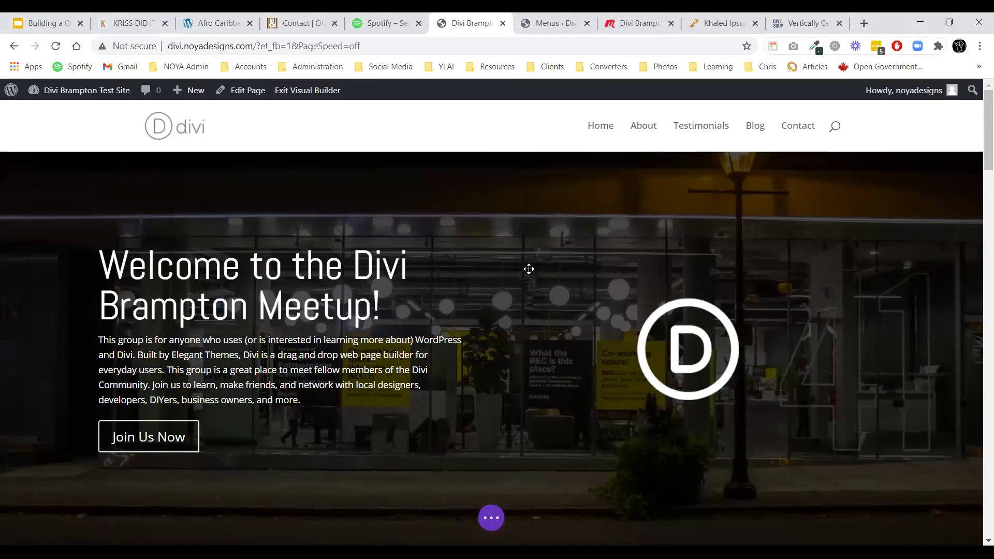
Set the green section's background colour to white in its section settings and keep the change.
{"action": "scroll", "coordinate": [515, 269], "scroll_direction": "down", "scroll_amount": 20}
{"action": "scroll", "coordinate": [505, 259], "scroll_direction": "down", "scroll_amount": 6}
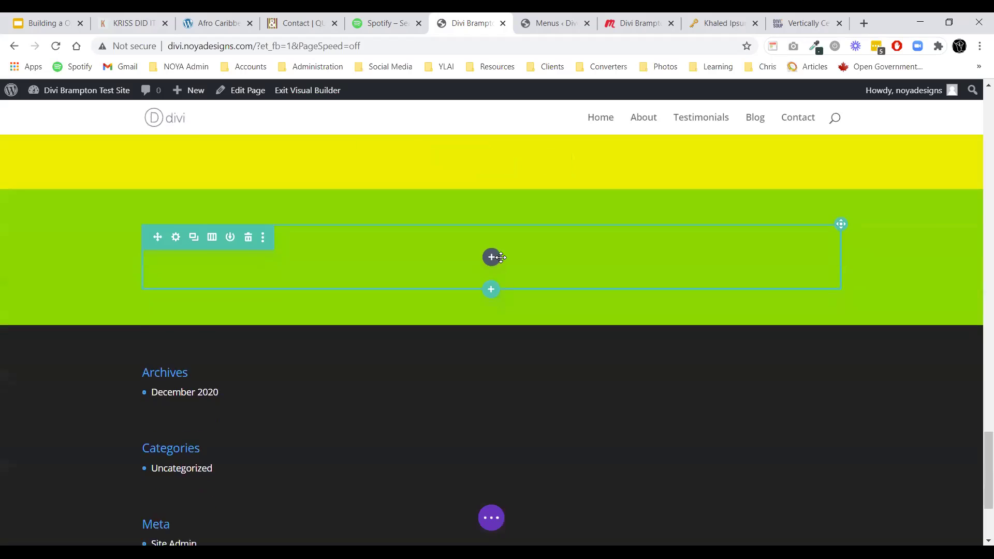
{"action": "scroll", "coordinate": [497, 262], "scroll_direction": "up", "scroll_amount": 1}
{"action": "mouse_move", "coordinate": [62, 251]}
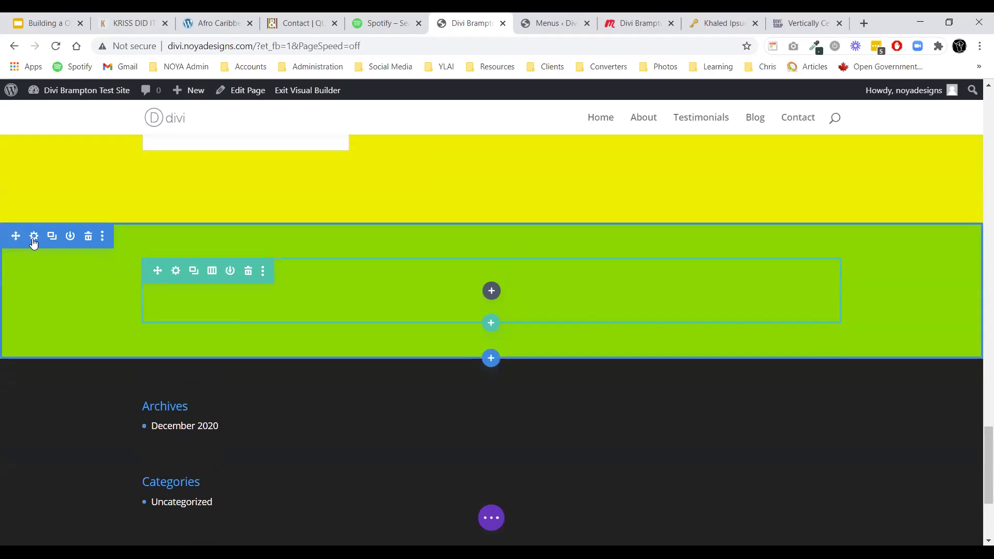
{"action": "left_click", "coordinate": [33, 236]}
{"action": "left_click", "coordinate": [42, 237]}
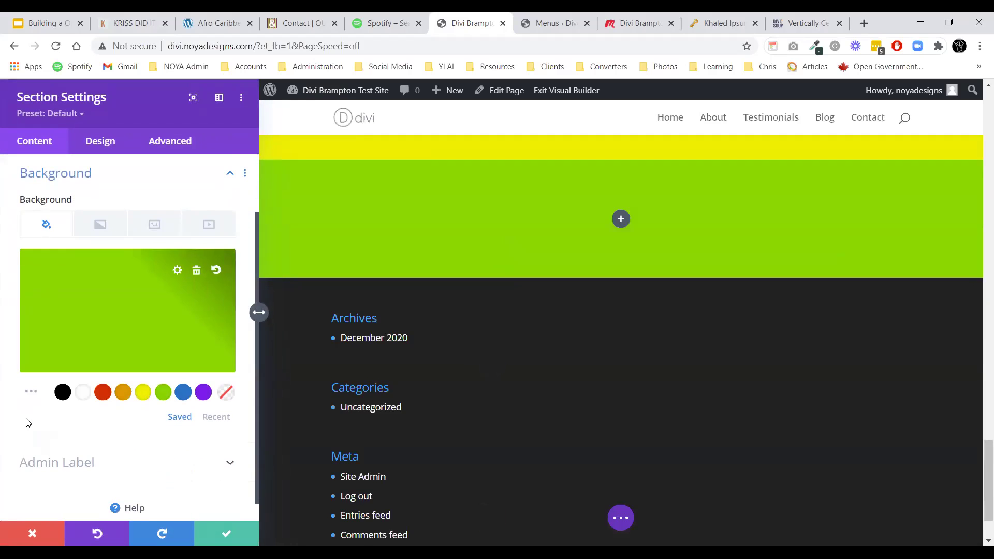
{"action": "left_click", "coordinate": [83, 392]}
{"action": "left_click", "coordinate": [217, 535]}
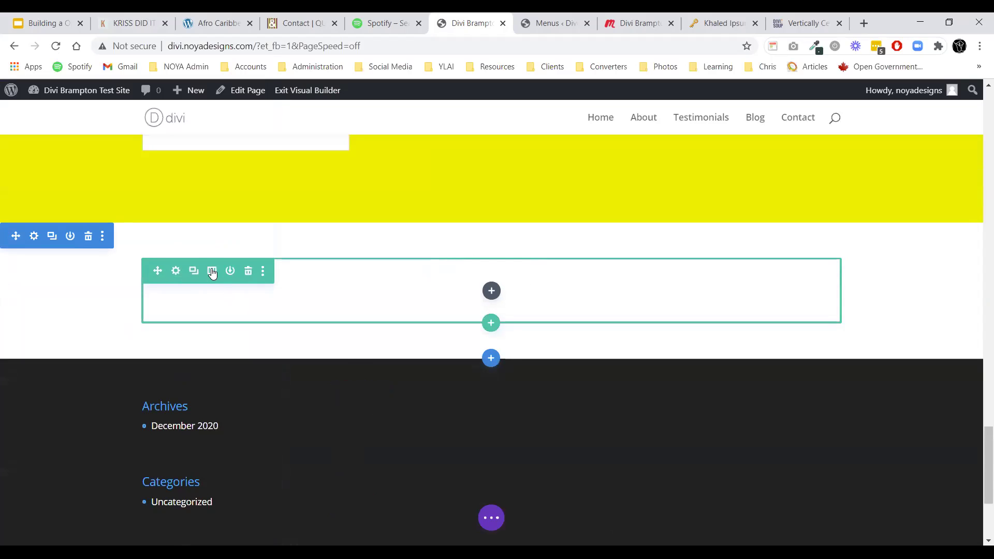
Change the empty row's column structure to a 1/4 and 3/4 layout.
{"action": "left_click", "coordinate": [212, 270]}
{"action": "left_click", "coordinate": [211, 345]}
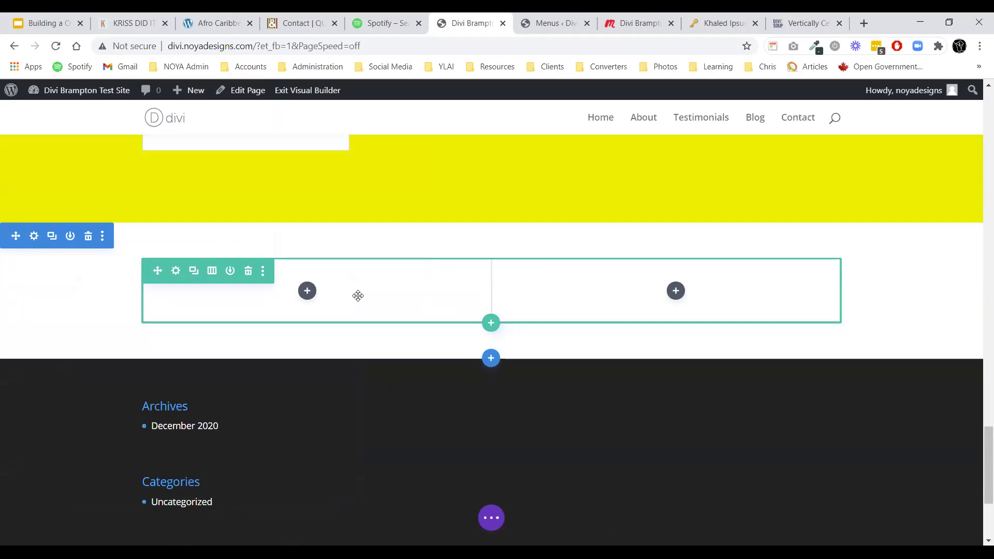
{"action": "left_click", "coordinate": [213, 273]}
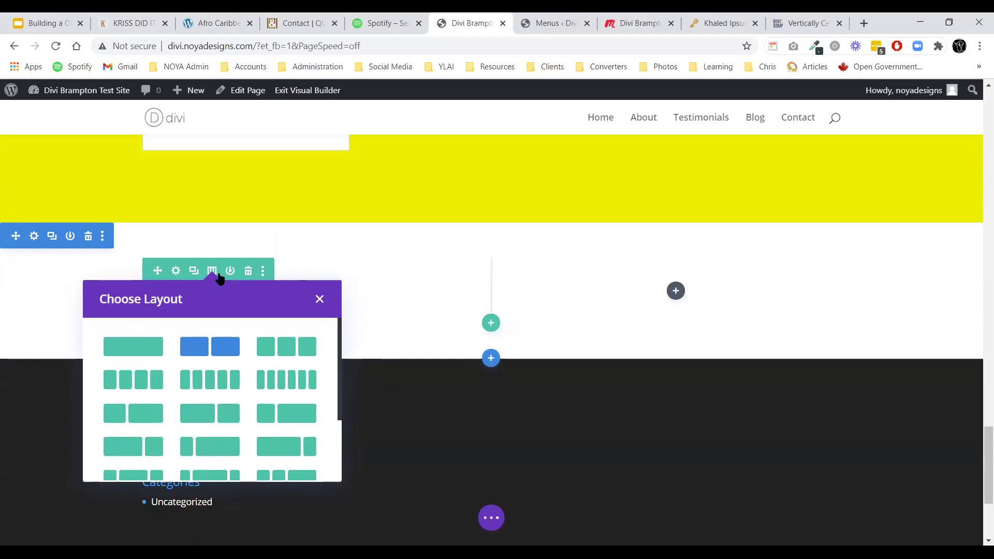
{"action": "scroll", "coordinate": [228, 347], "scroll_direction": "down", "scroll_amount": 1}
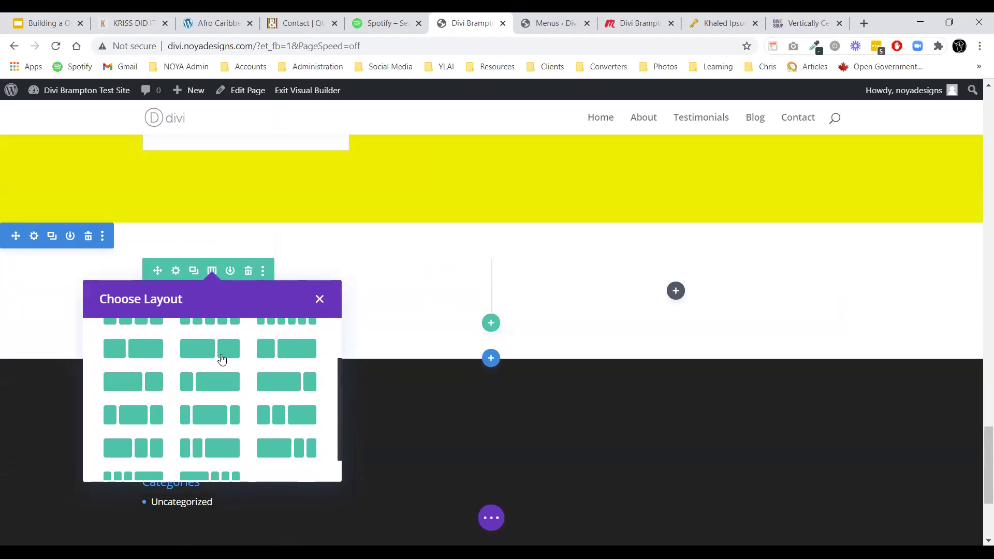
{"action": "left_click", "coordinate": [208, 383]}
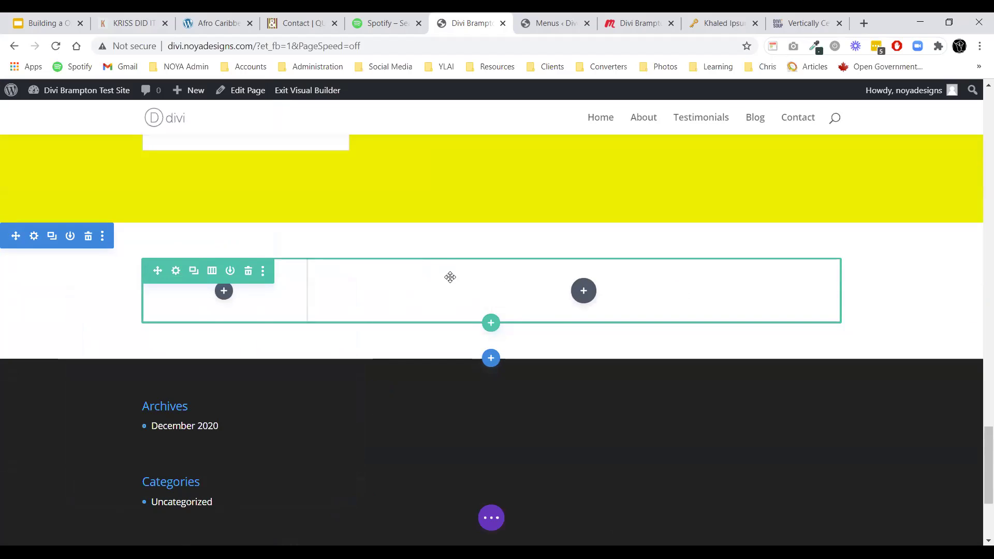
Insert a Contact Form module into the wide right column.
{"action": "left_click", "coordinate": [585, 298]}
{"action": "scroll", "coordinate": [613, 393], "scroll_direction": "down", "scroll_amount": 3}
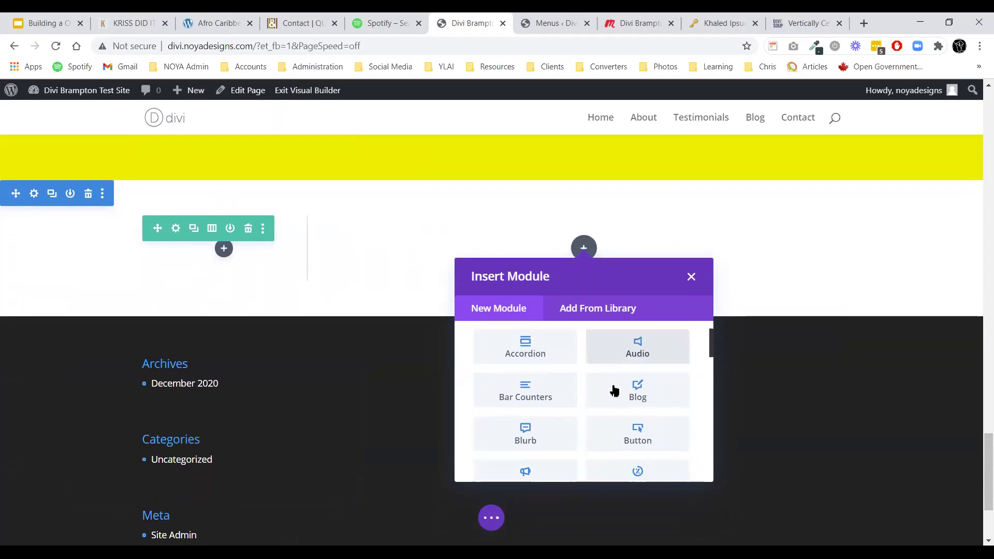
{"action": "scroll", "coordinate": [595, 426], "scroll_direction": "down", "scroll_amount": 2}
{"action": "left_click", "coordinate": [558, 426]}
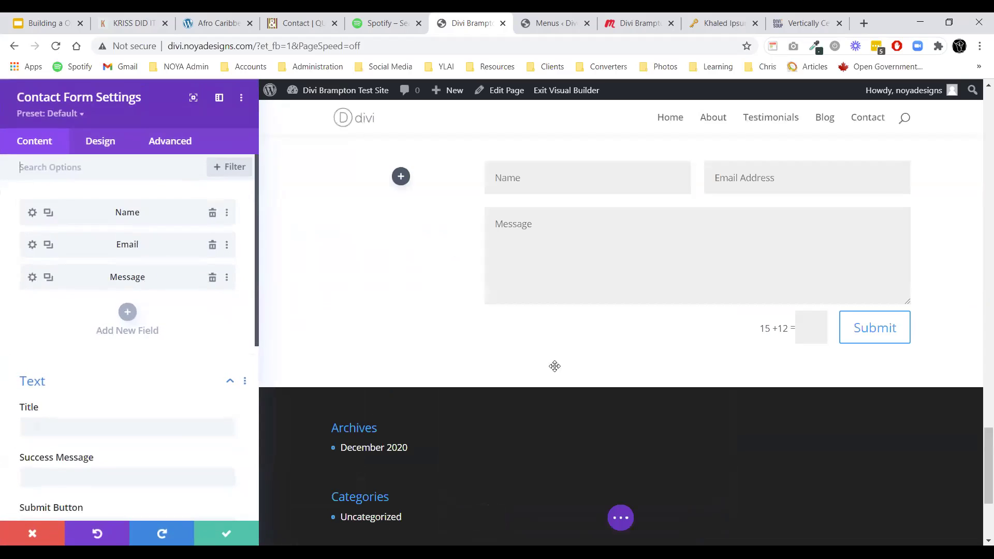
Insert a Social Media Follow module into the narrow left column beside the contact form.
{"action": "left_click", "coordinate": [226, 533]}
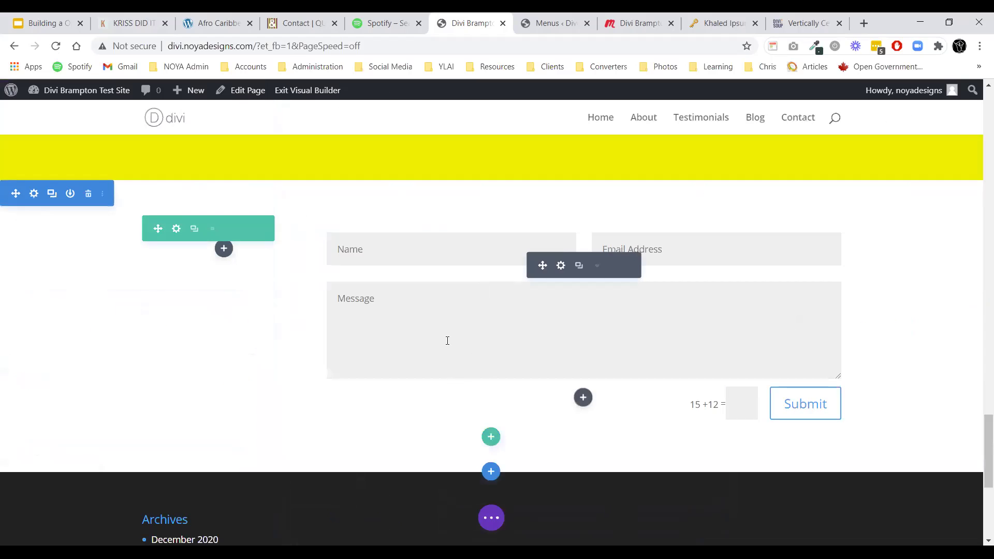
{"action": "left_click", "coordinate": [223, 248]}
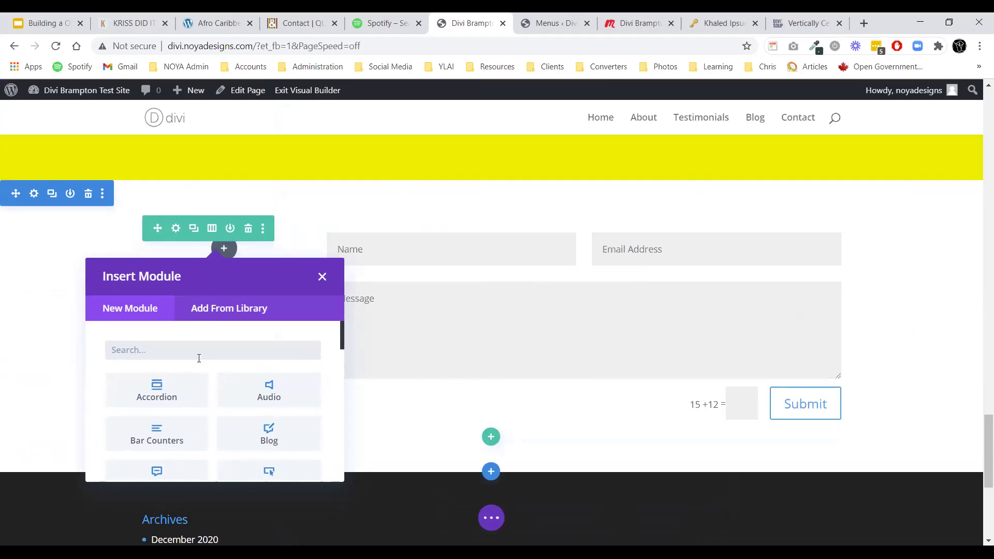
{"action": "type", "text": "social"}
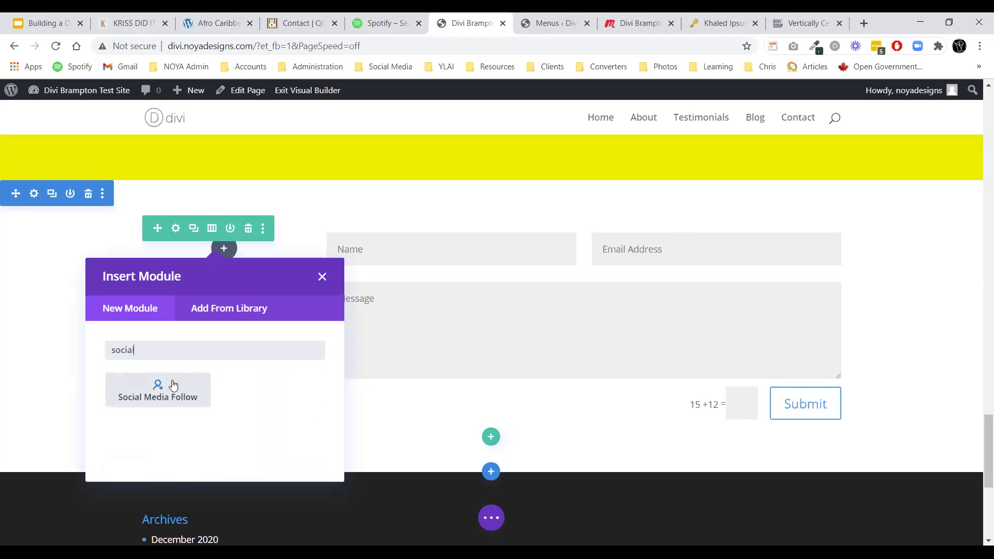
{"action": "left_click", "coordinate": [171, 386]}
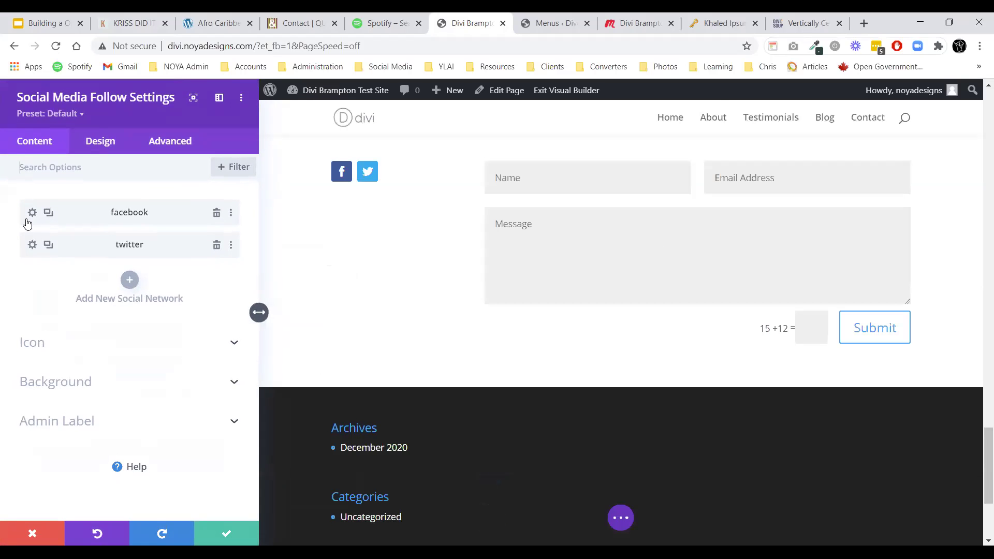
Give the Facebook and Twitter follow icons black backgrounds.
{"action": "left_click", "coordinate": [32, 212]}
{"action": "left_click", "coordinate": [55, 335]}
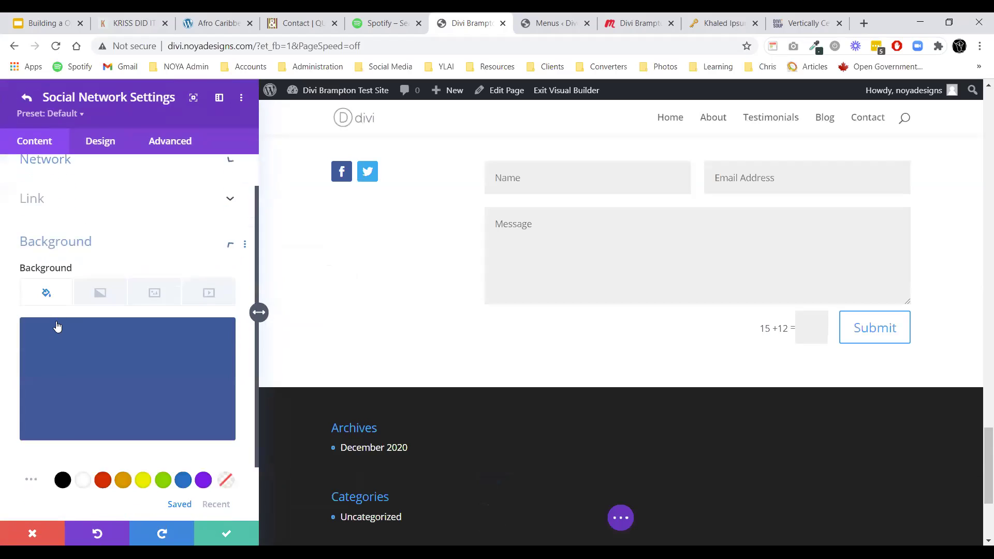
{"action": "left_click", "coordinate": [63, 412]}
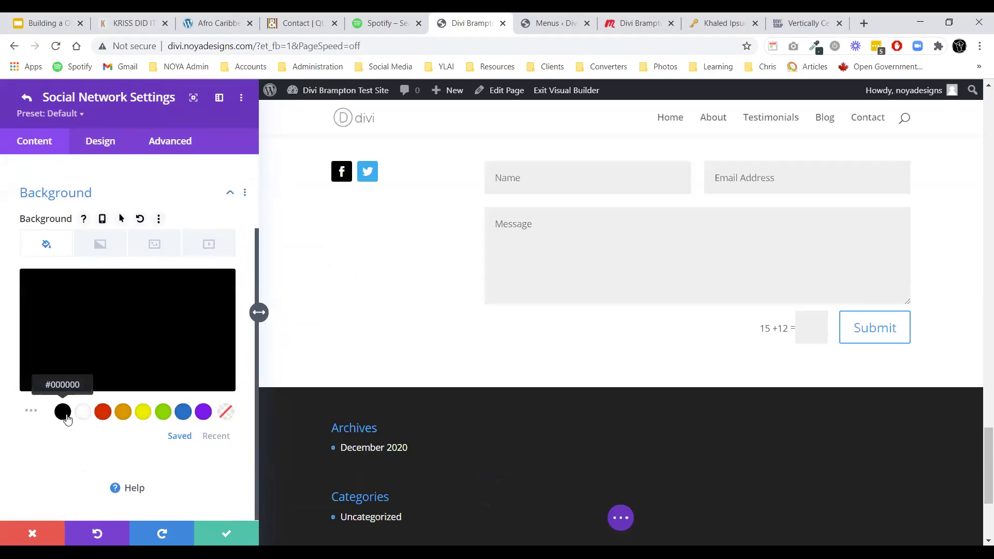
{"action": "left_click", "coordinate": [225, 533]}
{"action": "scroll", "coordinate": [62, 259], "scroll_direction": "up", "scroll_amount": 2}
{"action": "left_click", "coordinate": [33, 245]}
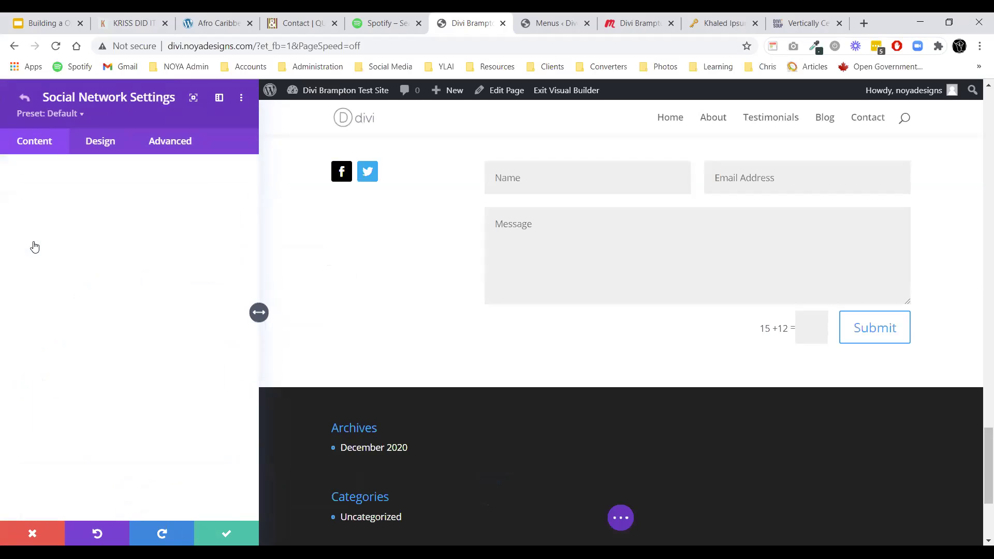
{"action": "scroll", "coordinate": [88, 414], "scroll_direction": "down", "scroll_amount": 2}
{"action": "left_click", "coordinate": [62, 439]}
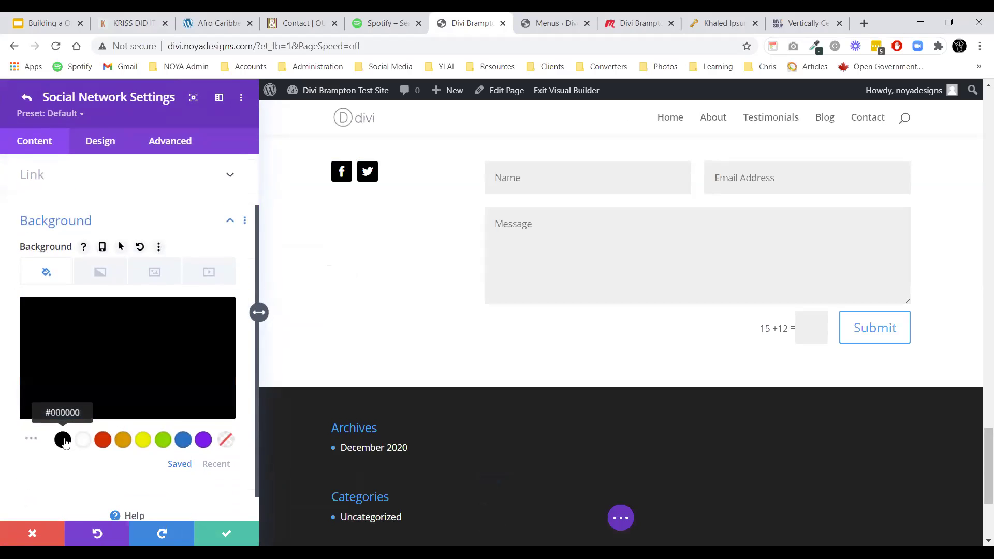
{"action": "left_click", "coordinate": [228, 536]}
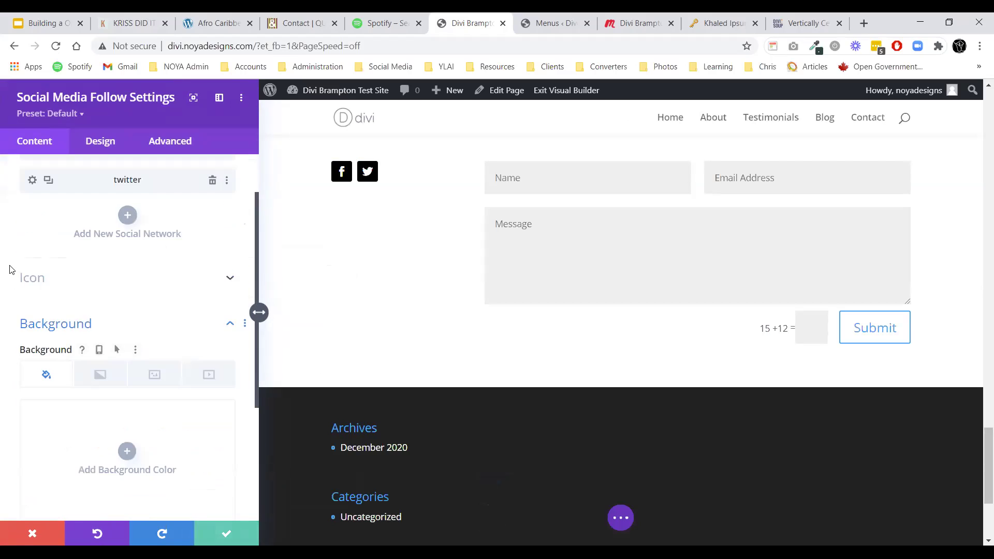
Add an Instagram network icon with a black background.
{"action": "left_click", "coordinate": [128, 214]}
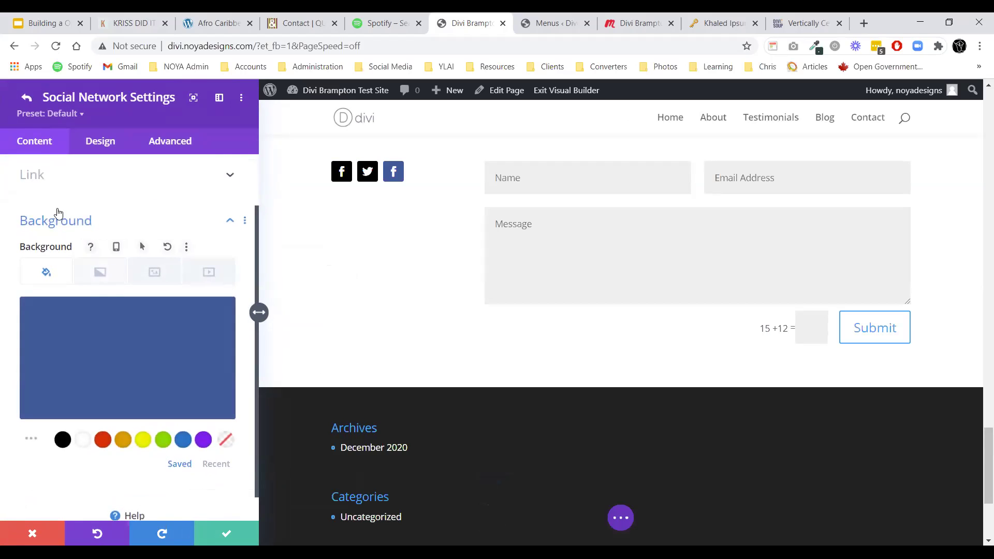
{"action": "left_click", "coordinate": [51, 201]}
{"action": "left_click", "coordinate": [71, 246]}
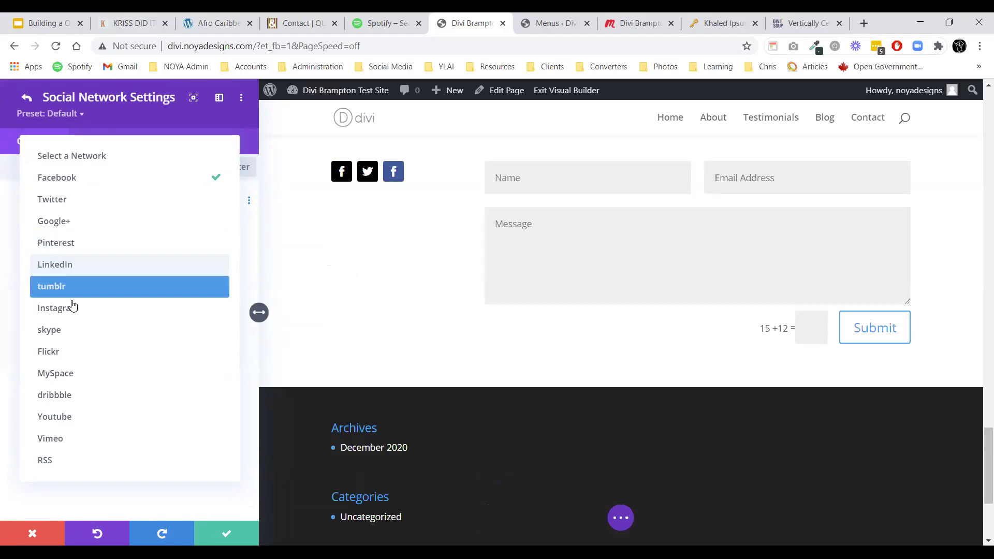
{"action": "left_click", "coordinate": [73, 307]}
{"action": "left_click", "coordinate": [57, 334]}
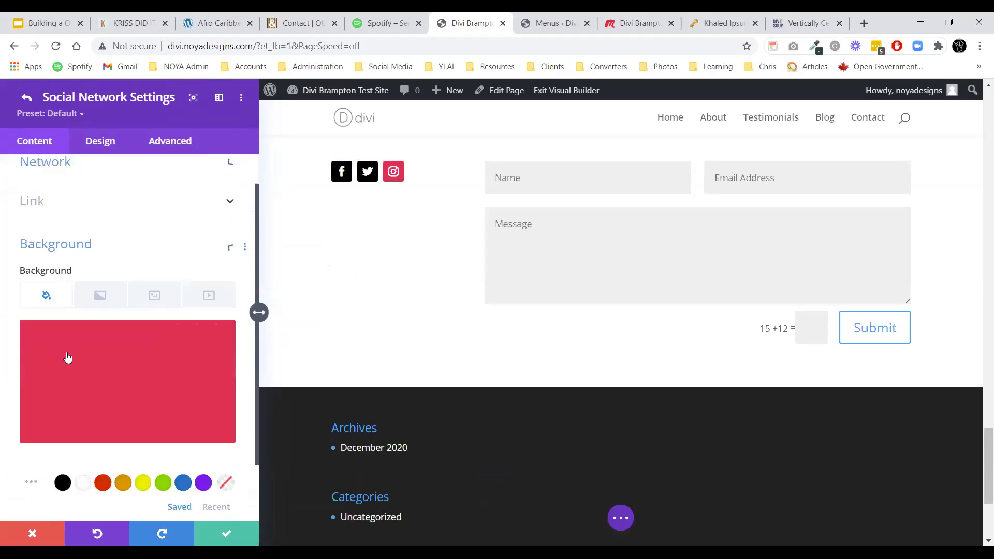
{"action": "scroll", "coordinate": [67, 383], "scroll_direction": "down", "scroll_amount": 1}
{"action": "left_click", "coordinate": [63, 411]}
{"action": "left_click", "coordinate": [218, 529]}
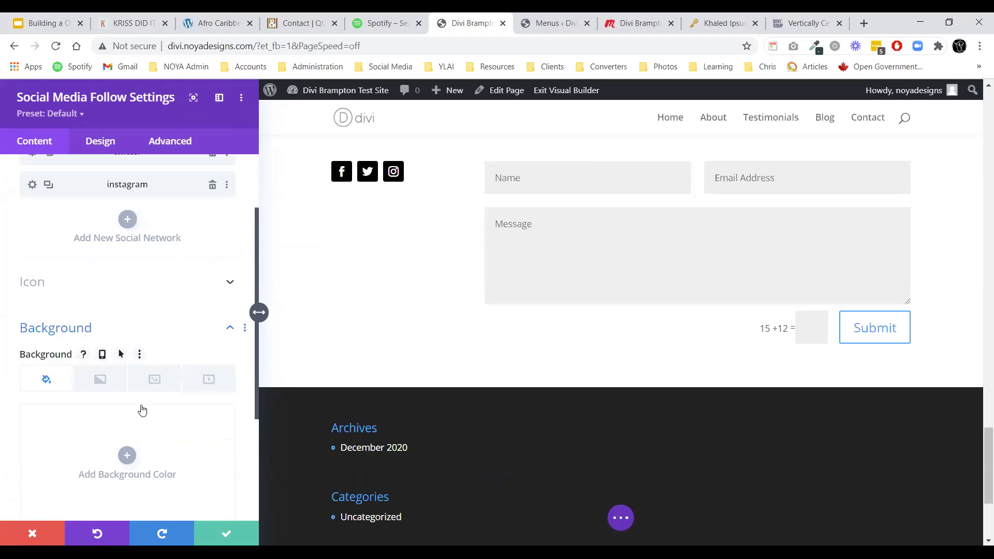
Add a LinkedIn network icon with a black background and save the social follow module.
{"action": "left_click", "coordinate": [127, 310]}
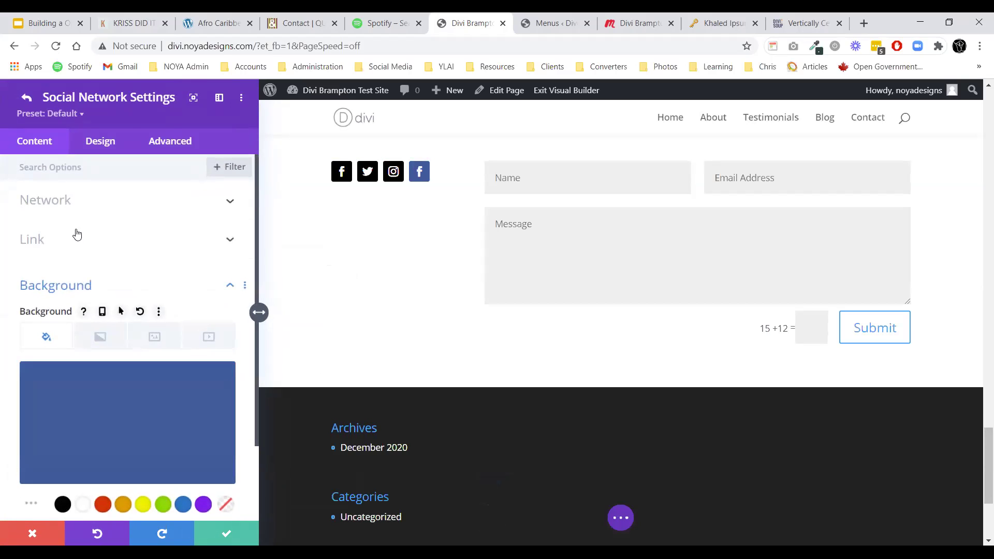
{"action": "left_click", "coordinate": [79, 205]}
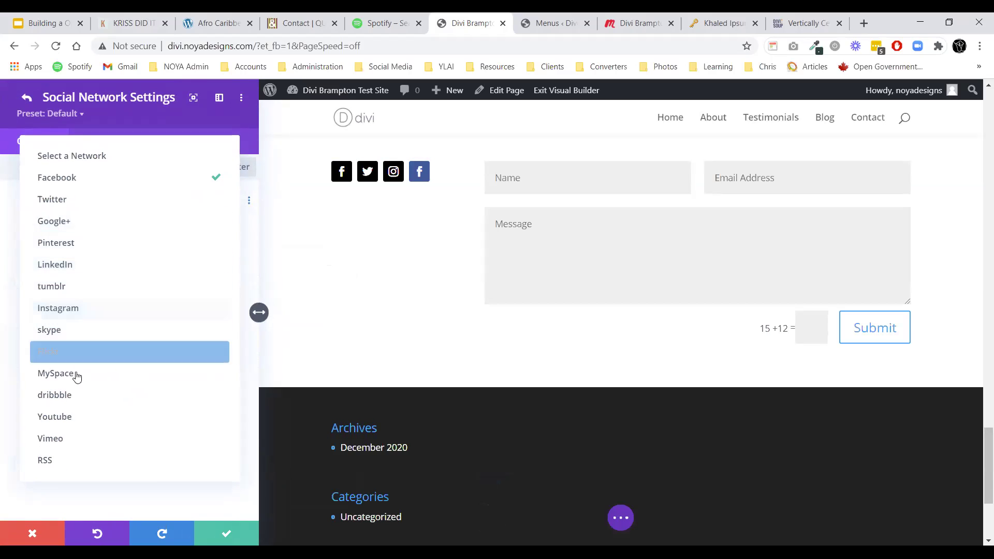
{"action": "left_click", "coordinate": [75, 267]}
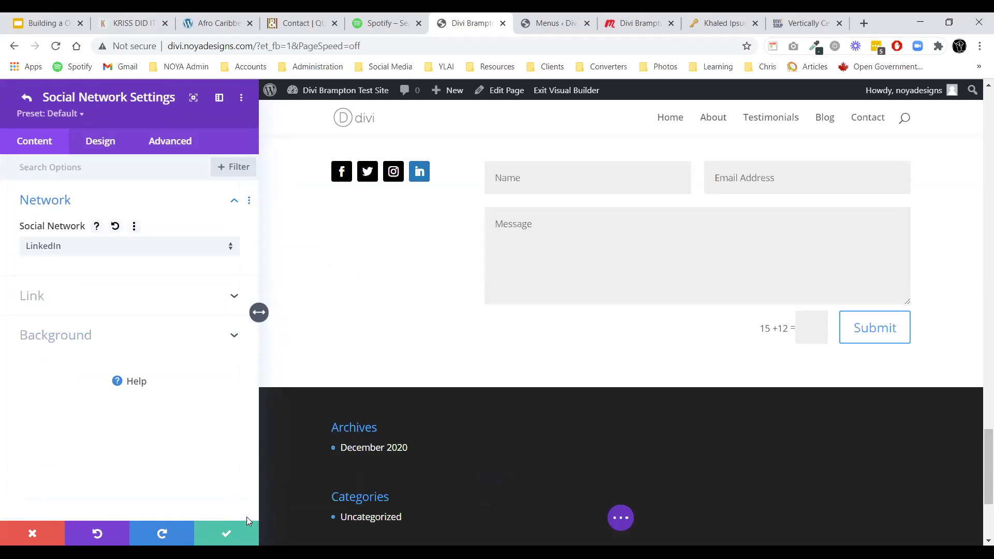
{"action": "left_click", "coordinate": [33, 327]}
{"action": "left_click", "coordinate": [63, 412]}
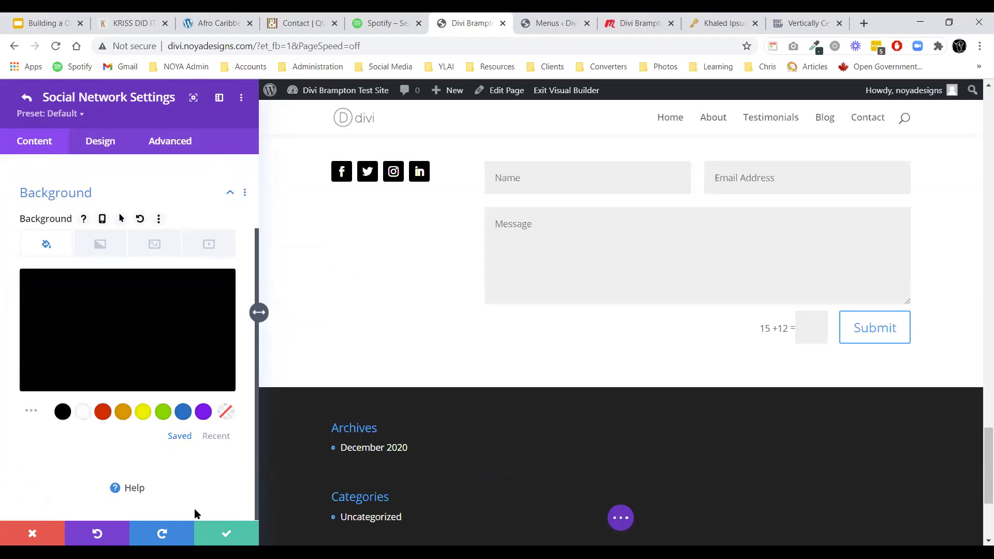
{"action": "left_click", "coordinate": [218, 540]}
{"action": "left_click", "coordinate": [233, 534]}
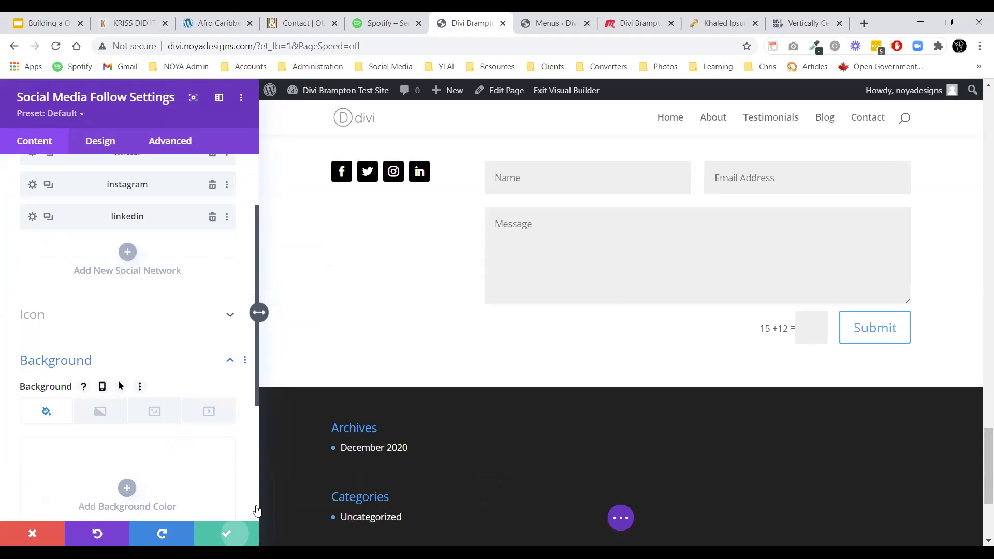
{"action": "scroll", "coordinate": [466, 357], "scroll_direction": "down", "scroll_amount": 2}
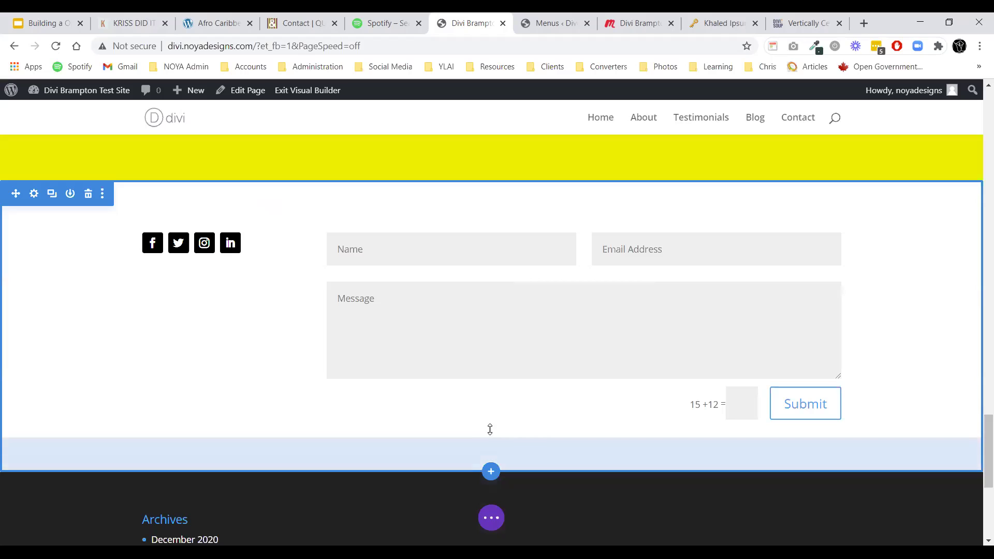
Add an empty single-column row below the contact form.
{"action": "left_click", "coordinate": [491, 439]}
{"action": "left_click", "coordinate": [416, 217]}
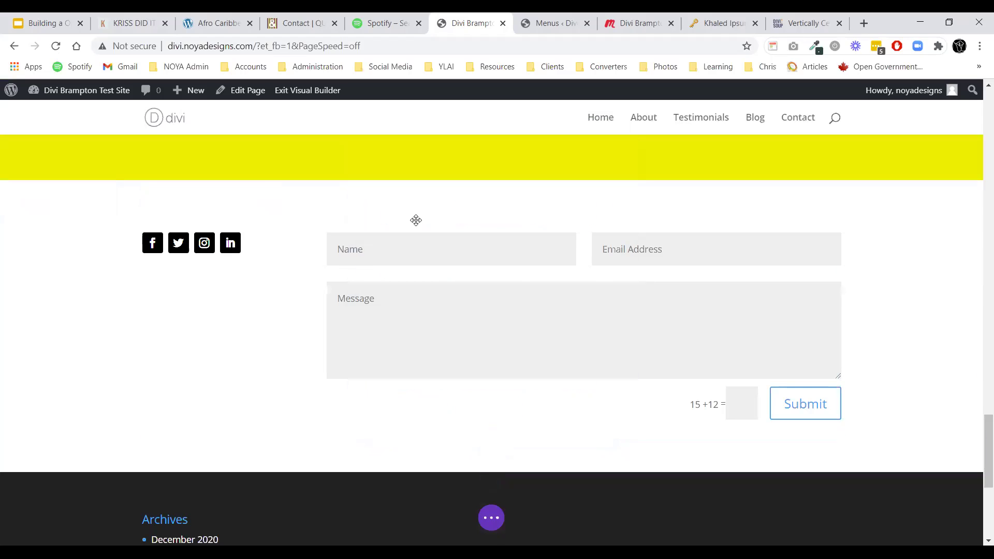
{"action": "left_click", "coordinate": [597, 139]}
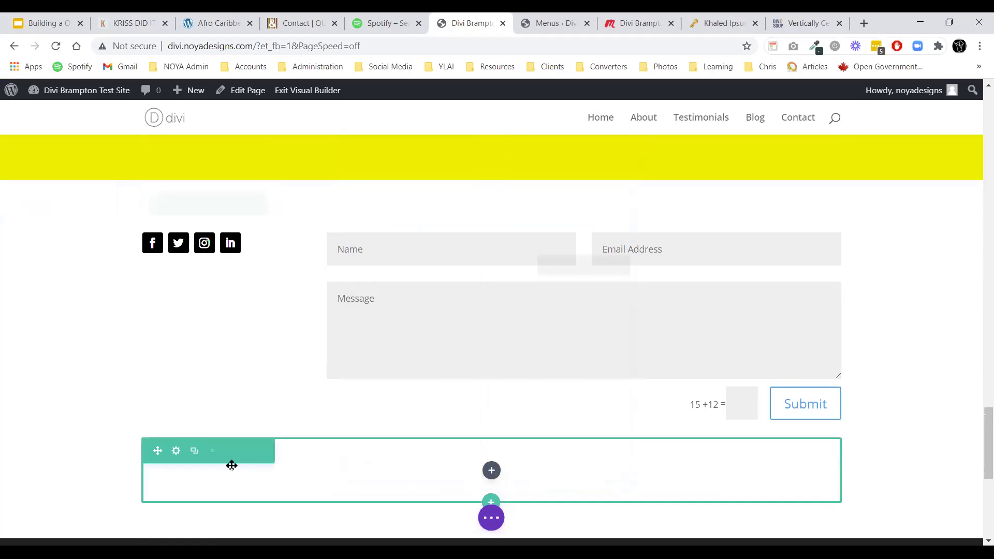
{"action": "left_click_drag", "start_coordinate": [225, 386], "coordinate": [486, 310]}
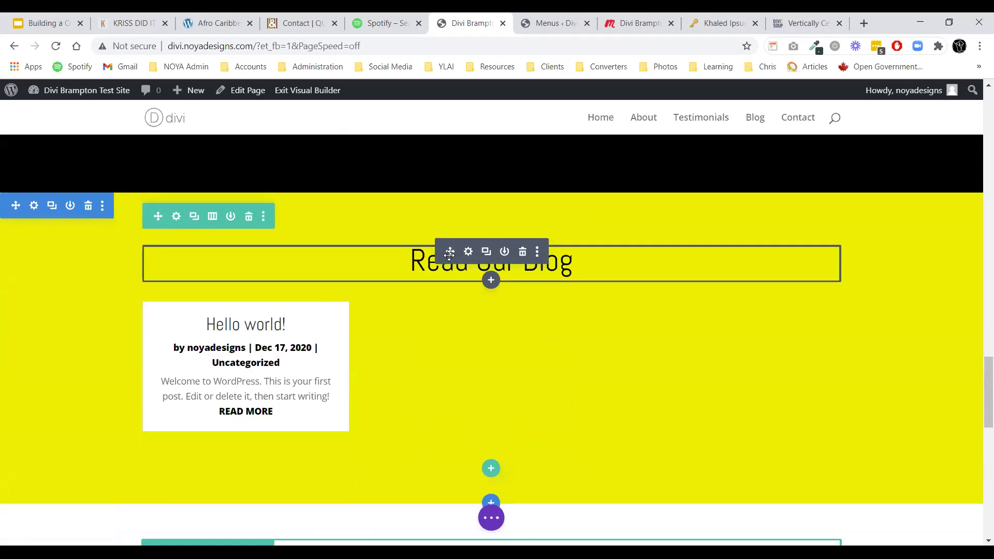
Copy the Read Our Blog title module and paste it into the new row.
{"action": "right_click", "coordinate": [377, 262]}
{"action": "left_click", "coordinate": [404, 390]}
{"action": "scroll", "coordinate": [440, 386], "scroll_direction": "down", "scroll_amount": 4}
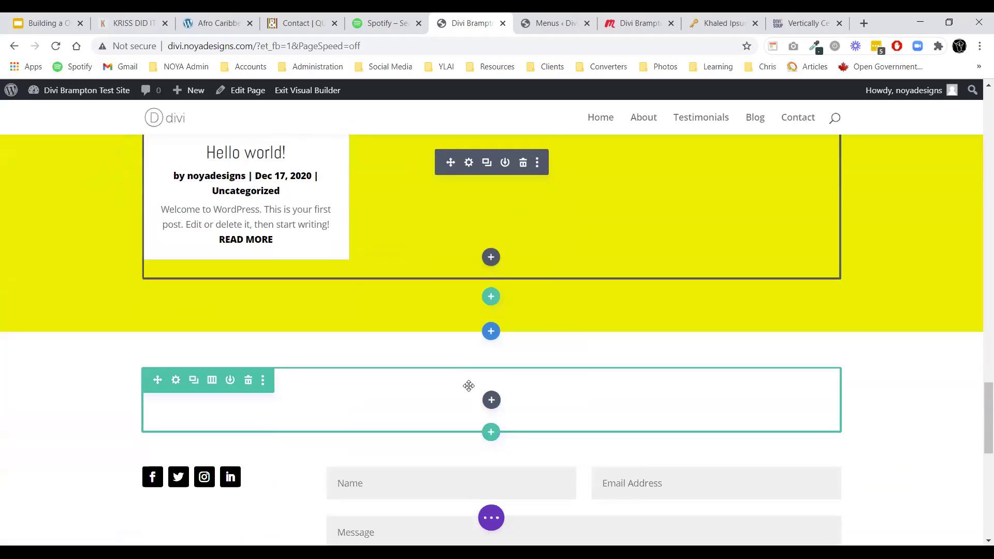
{"action": "right_click", "coordinate": [460, 370]}
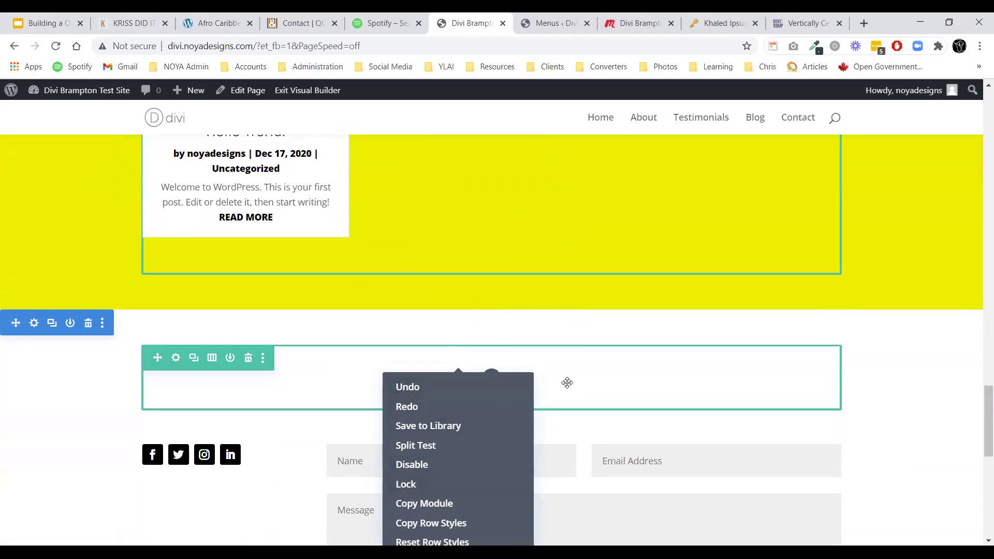
{"action": "scroll", "coordinate": [577, 380], "scroll_direction": "down", "scroll_amount": 3}
{"action": "right_click", "coordinate": [525, 236]}
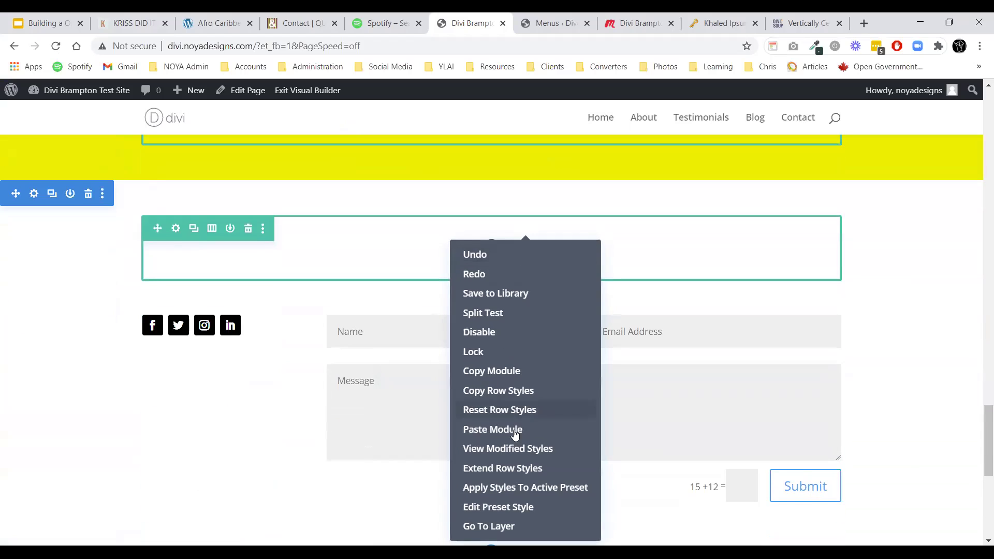
Replace the pasted heading text with 'Get in Touch'.
{"action": "left_click", "coordinate": [493, 430]}
{"action": "double_click", "coordinate": [466, 254]}
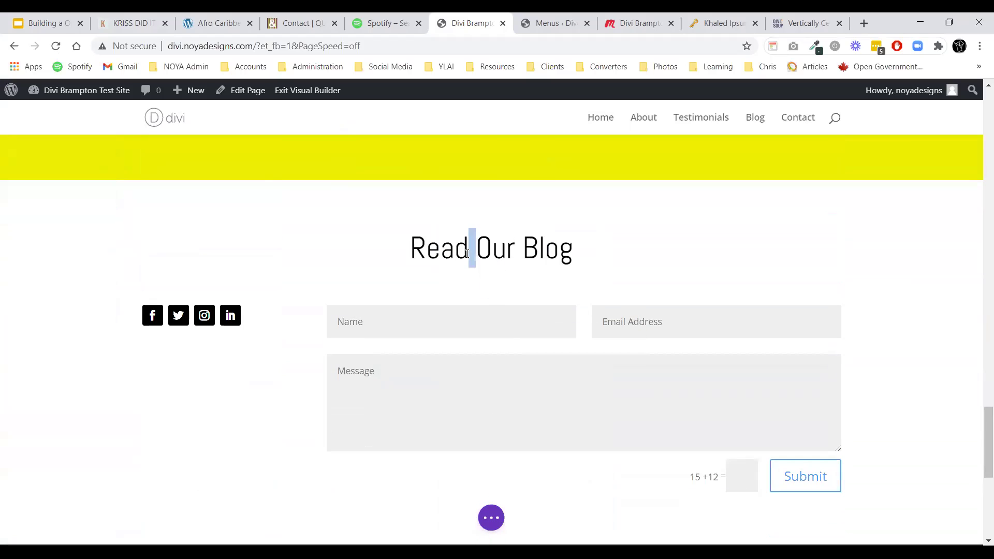
{"action": "key", "text": "ctrl+a"}
{"action": "type", "text": "Get "}
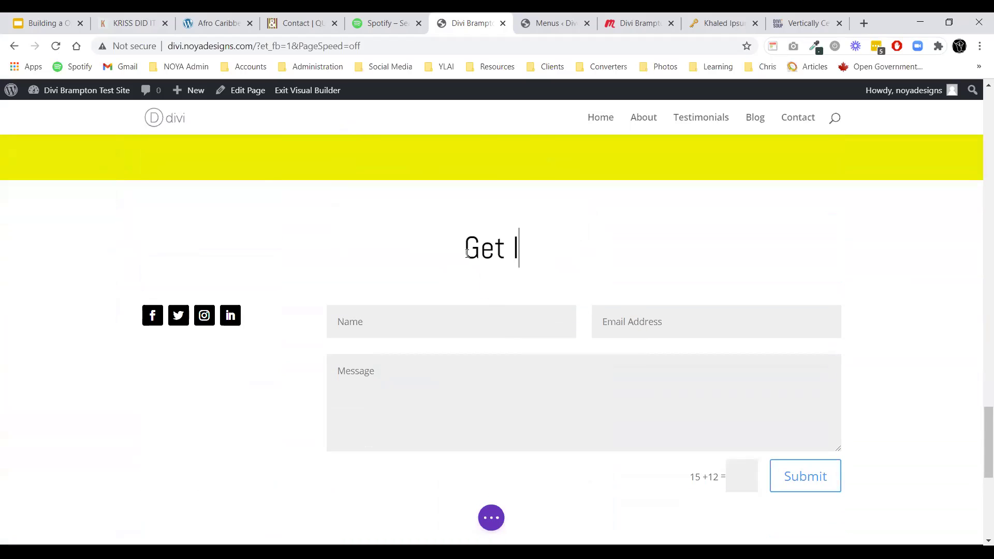
{"action": "type", "text": "in Touch"}
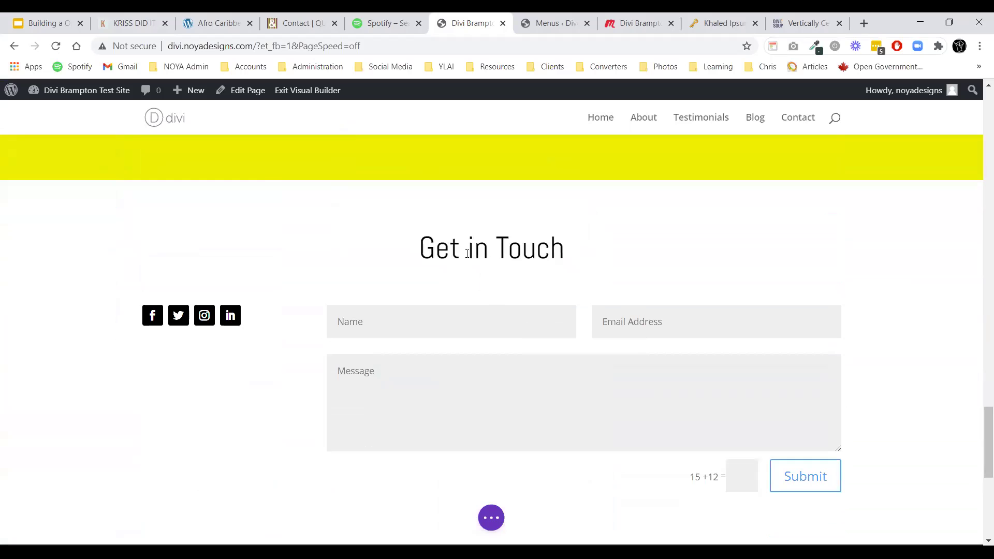
Add a blurb under the social icons titled 'Email Address' with the contact e-mail as body.
{"action": "mouse_move", "coordinate": [214, 342]}
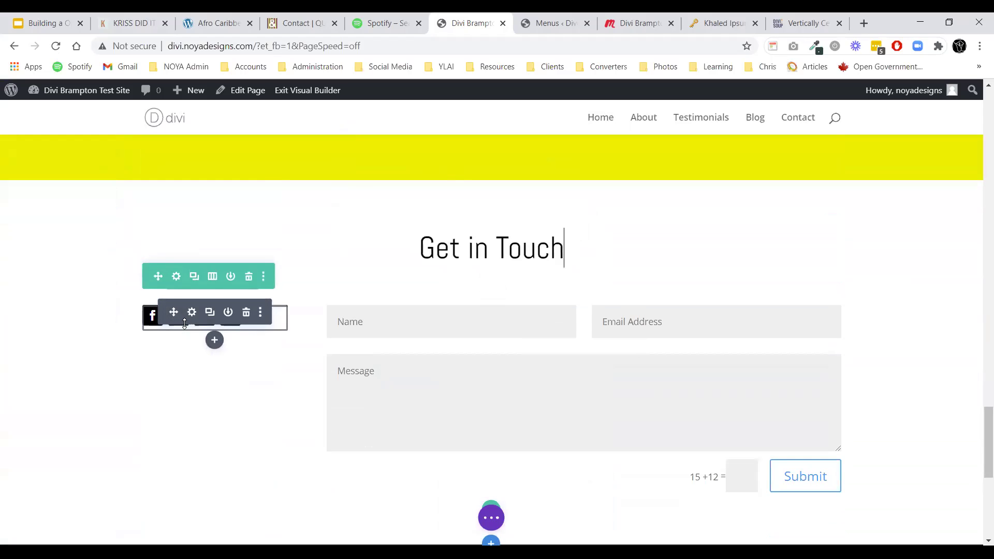
{"action": "left_click", "coordinate": [214, 342]}
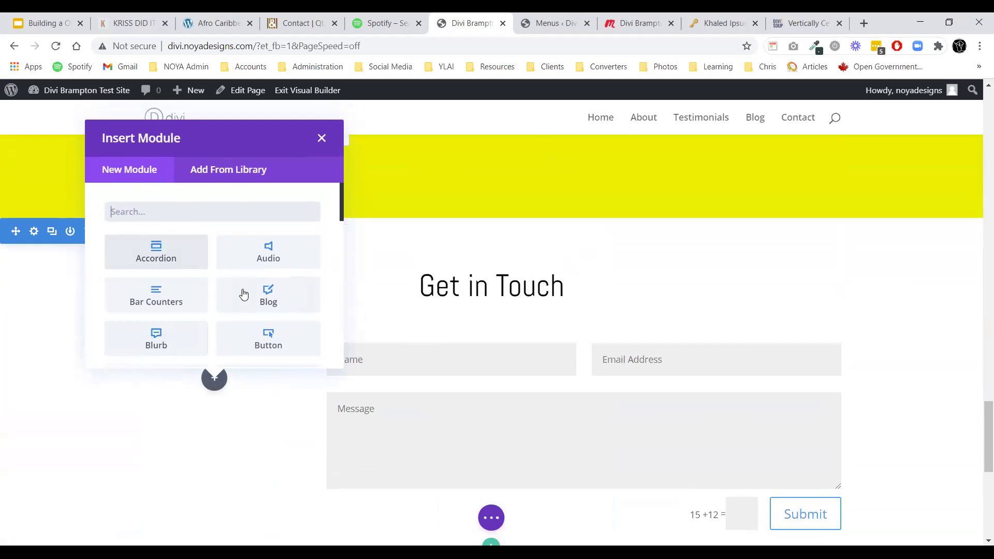
{"action": "left_click", "coordinate": [195, 340]}
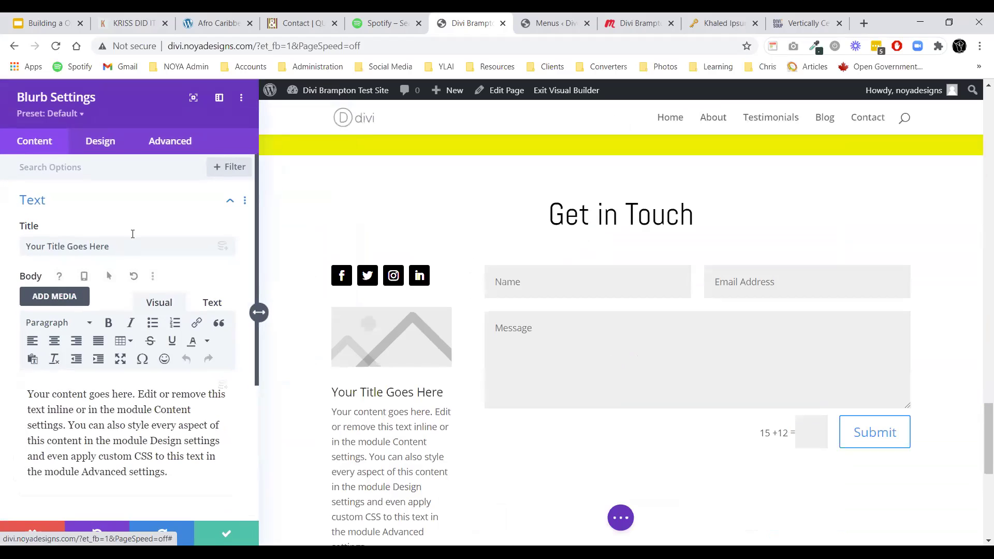
{"action": "triple_click", "coordinate": [129, 246]}
{"action": "type", "text": "Emai"}
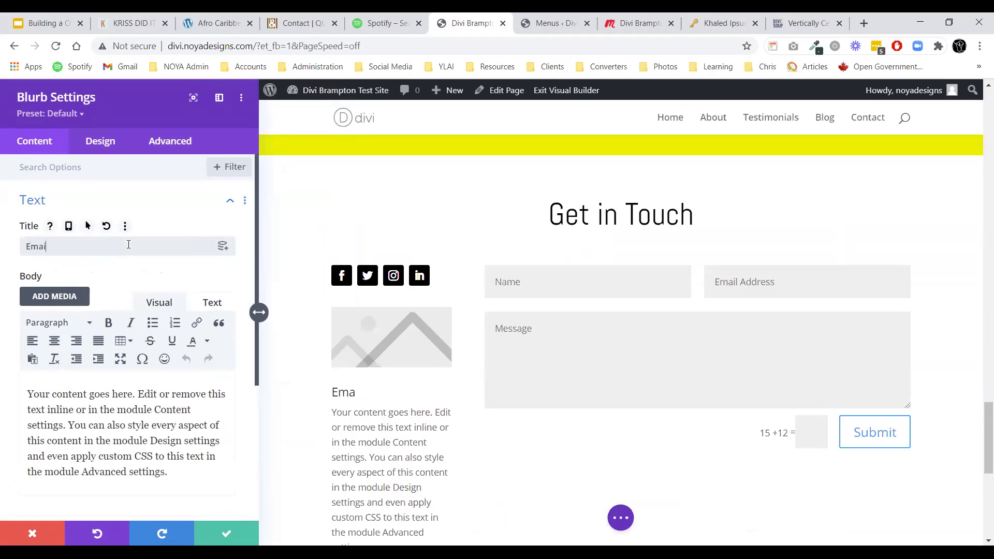
{"action": "type", "text": "l Address:"}
{"action": "triple_click", "coordinate": [114, 462]}
{"action": "key", "text": "BackSpace"}
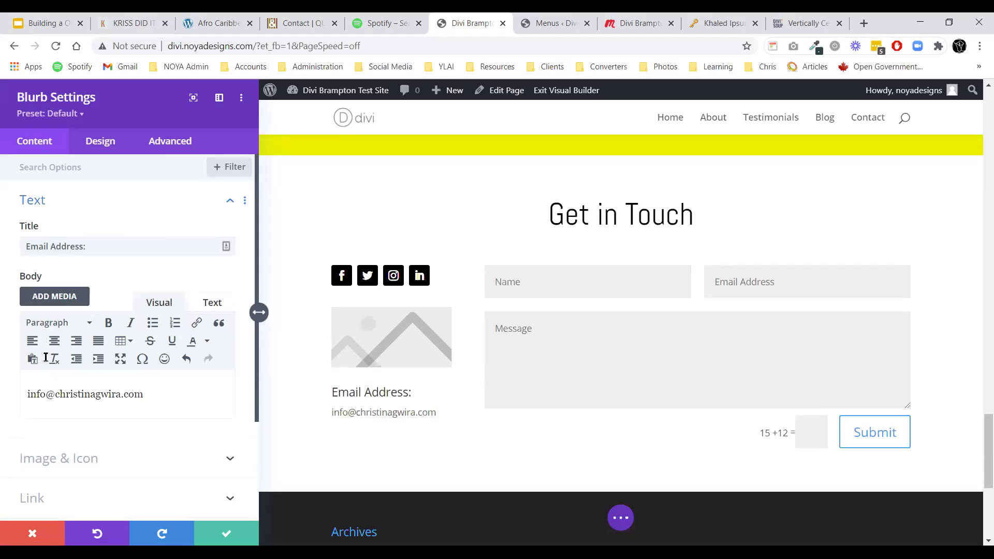
{"action": "left_click", "coordinate": [103, 242]}
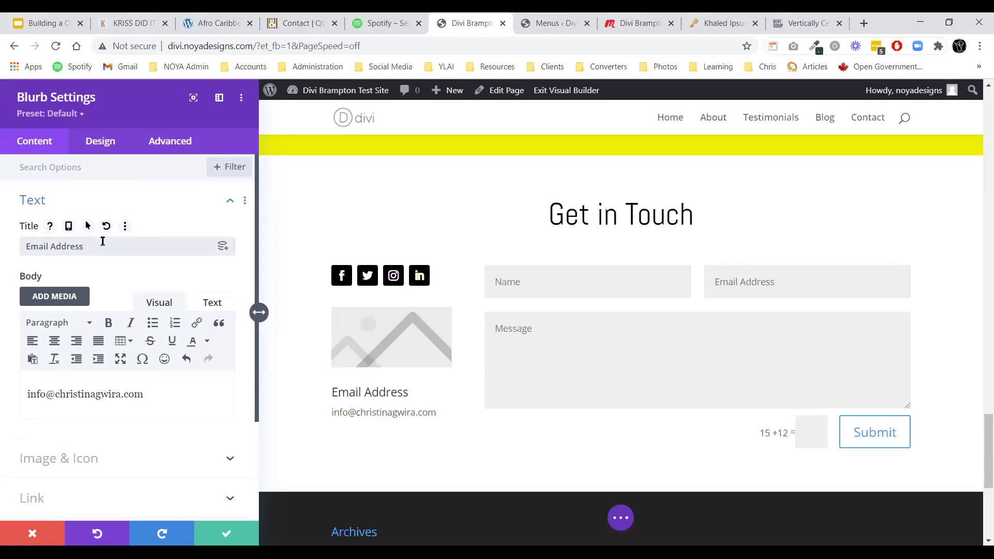
{"action": "left_click", "coordinate": [32, 201]}
Switch the blurb to use the envelope icon instead of an image.
{"action": "left_click", "coordinate": [44, 237]}
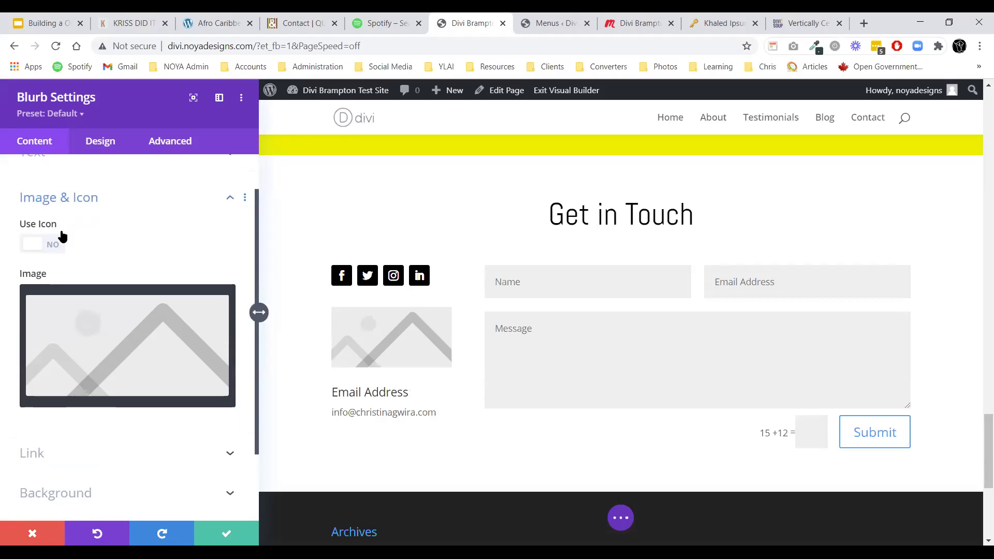
{"action": "left_click", "coordinate": [51, 224]}
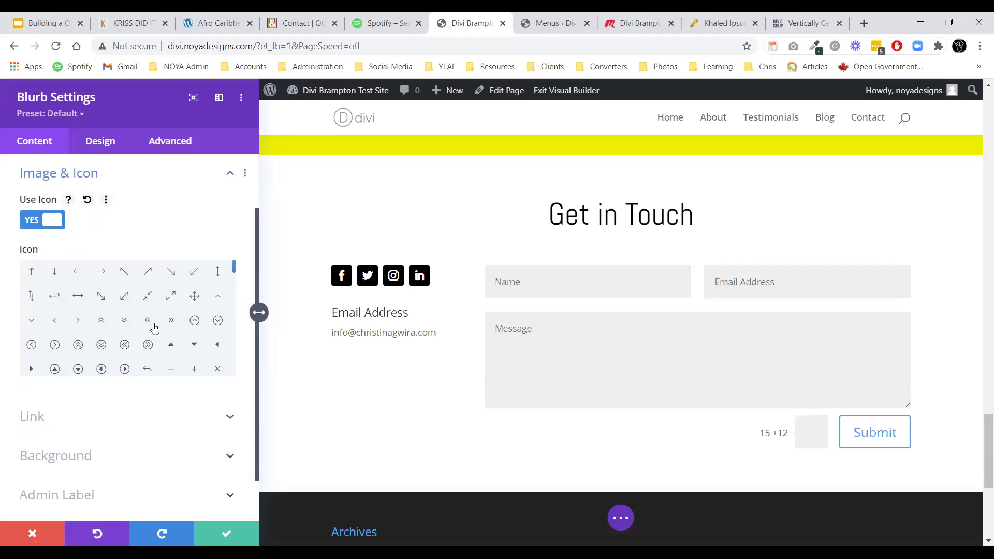
{"action": "scroll", "coordinate": [158, 318], "scroll_direction": "down", "scroll_amount": 3}
{"action": "scroll", "coordinate": [159, 314], "scroll_direction": "down", "scroll_amount": 6}
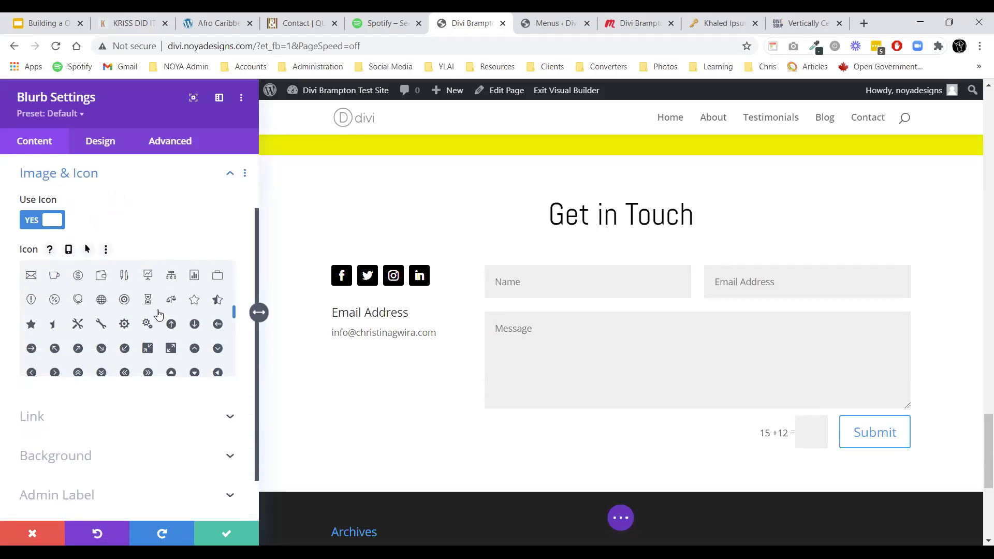
{"action": "scroll", "coordinate": [159, 313], "scroll_direction": "down", "scroll_amount": 2}
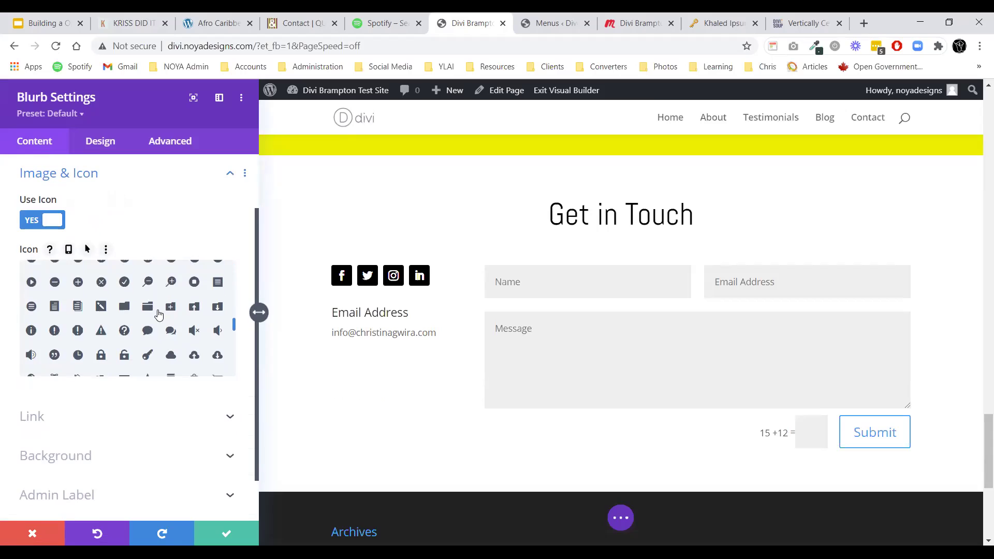
{"action": "left_click", "coordinate": [125, 322]}
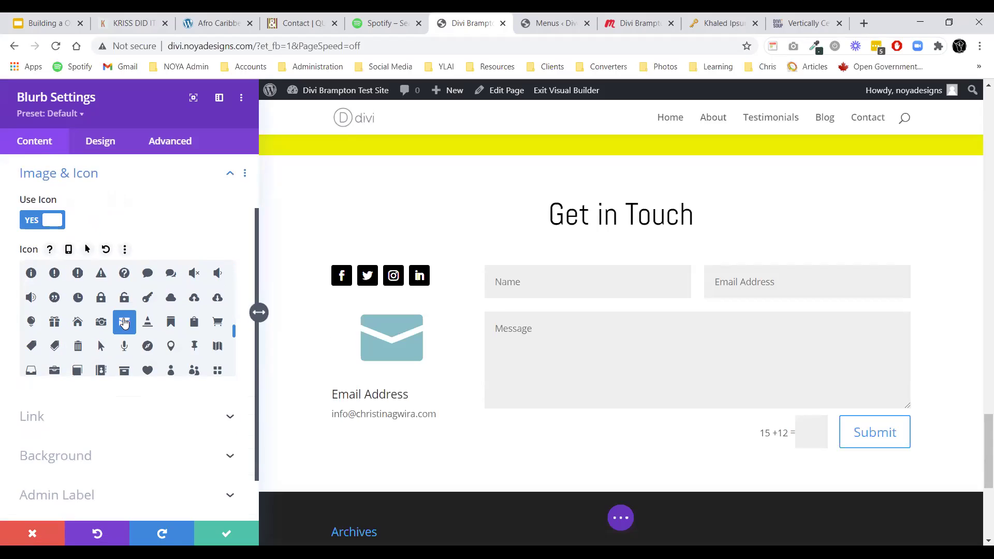
{"action": "left_click", "coordinate": [70, 174]}
Make the envelope icon black, place it left of the text, and save the blurb.
{"action": "left_click", "coordinate": [94, 141]}
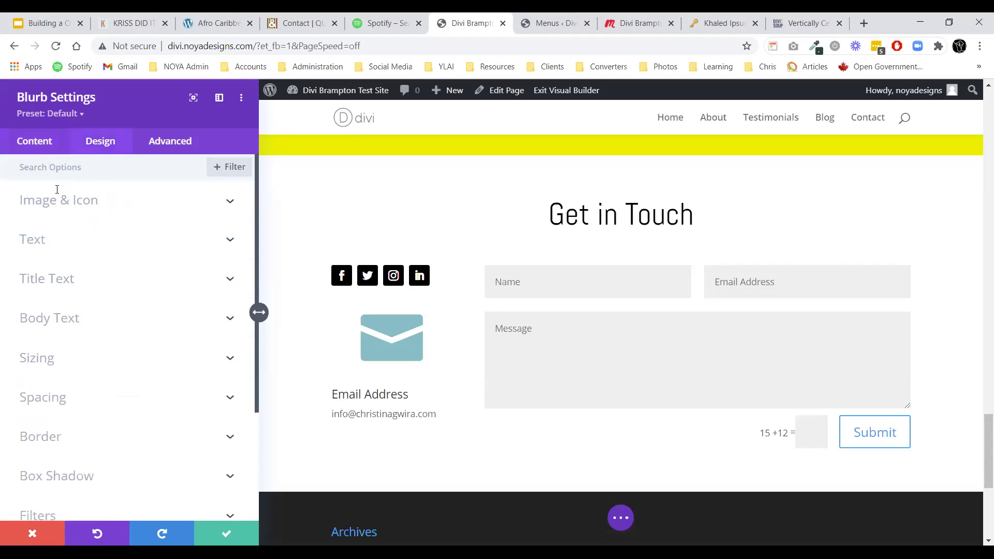
{"action": "left_click", "coordinate": [50, 211]}
{"action": "left_click", "coordinate": [65, 257]}
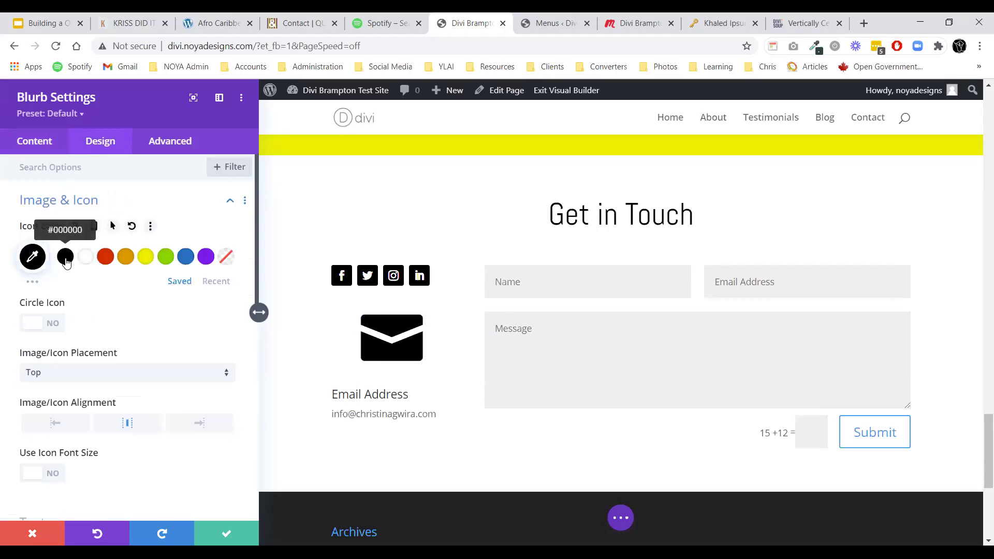
{"action": "left_click", "coordinate": [55, 204]}
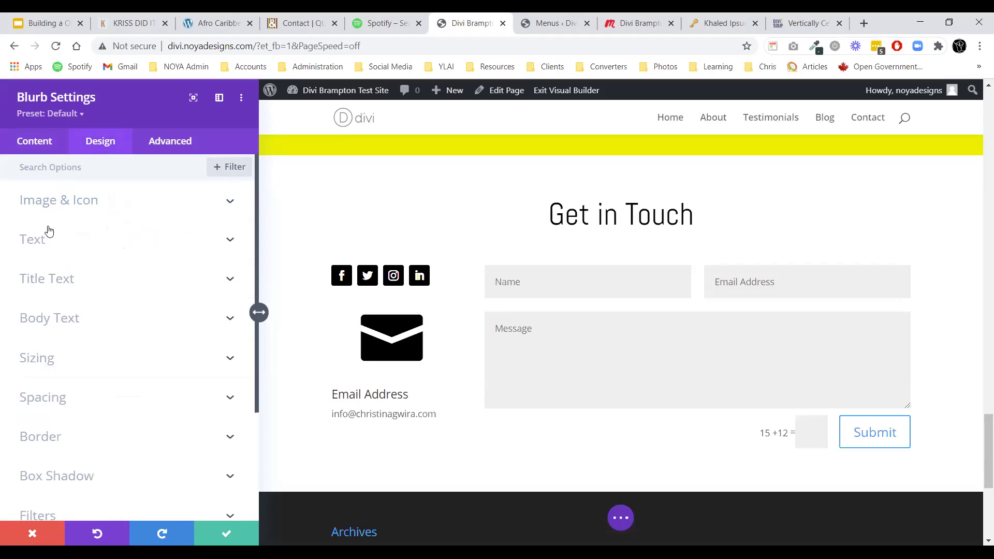
{"action": "left_click", "coordinate": [45, 203]}
{"action": "left_click", "coordinate": [65, 383]}
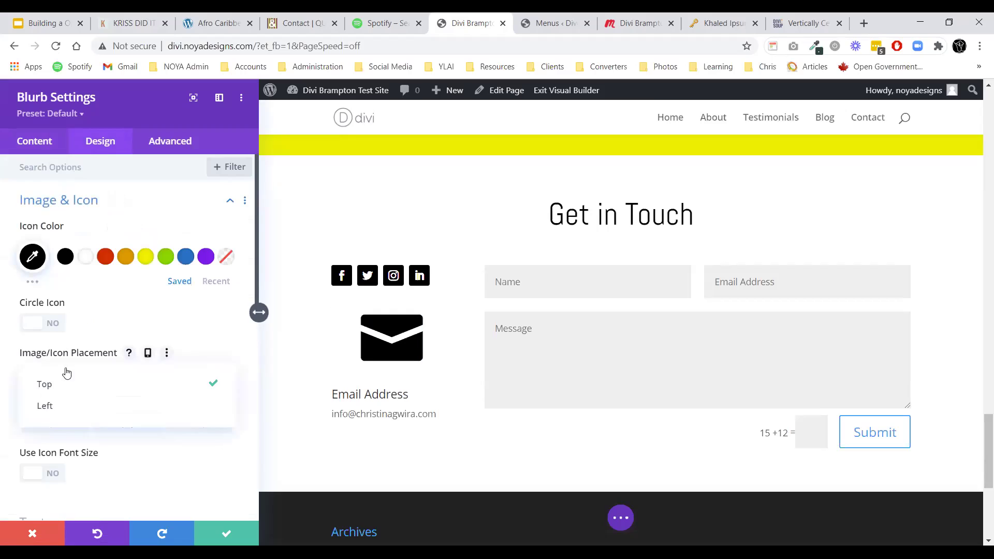
{"action": "left_click", "coordinate": [61, 403]}
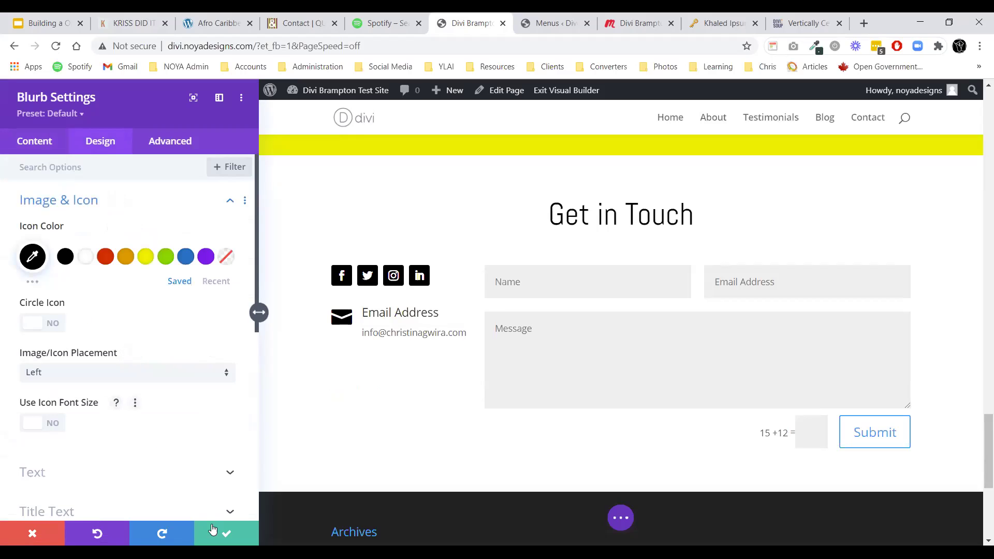
{"action": "left_click", "coordinate": [212, 528]}
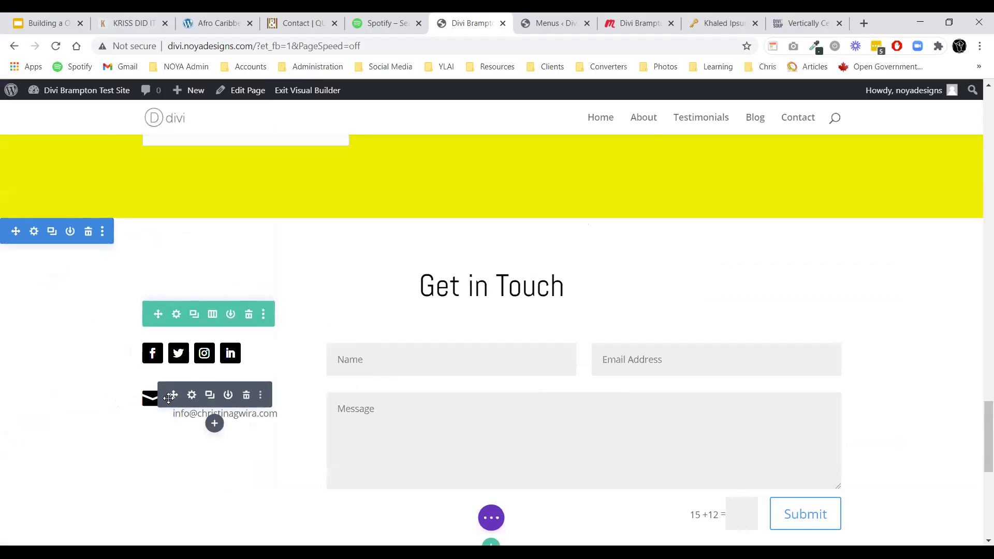
Move the email blurb above the social icons.
{"action": "left_click_drag", "start_coordinate": [175, 385], "coordinate": [124, 318]}
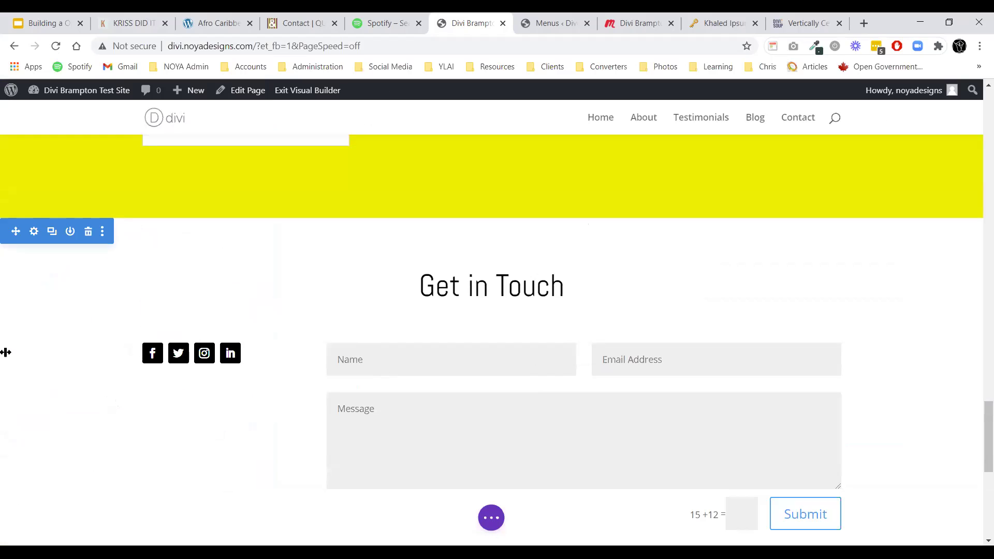
{"action": "scroll", "coordinate": [682, 414], "scroll_direction": "down", "scroll_amount": 1}
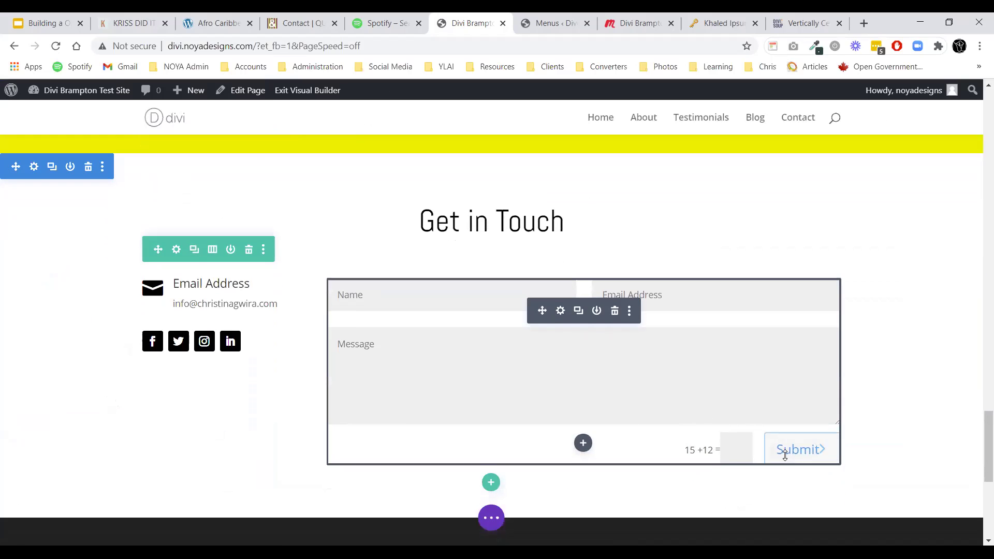
{"action": "scroll", "coordinate": [759, 440], "scroll_direction": "up", "scroll_amount": 15}
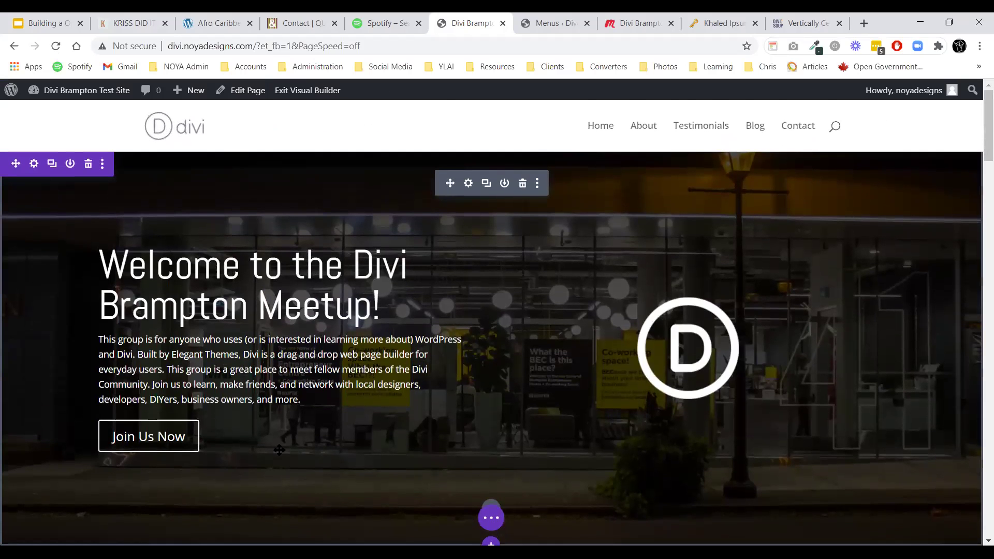
{"action": "scroll", "coordinate": [318, 390], "scroll_direction": "down", "scroll_amount": 12}
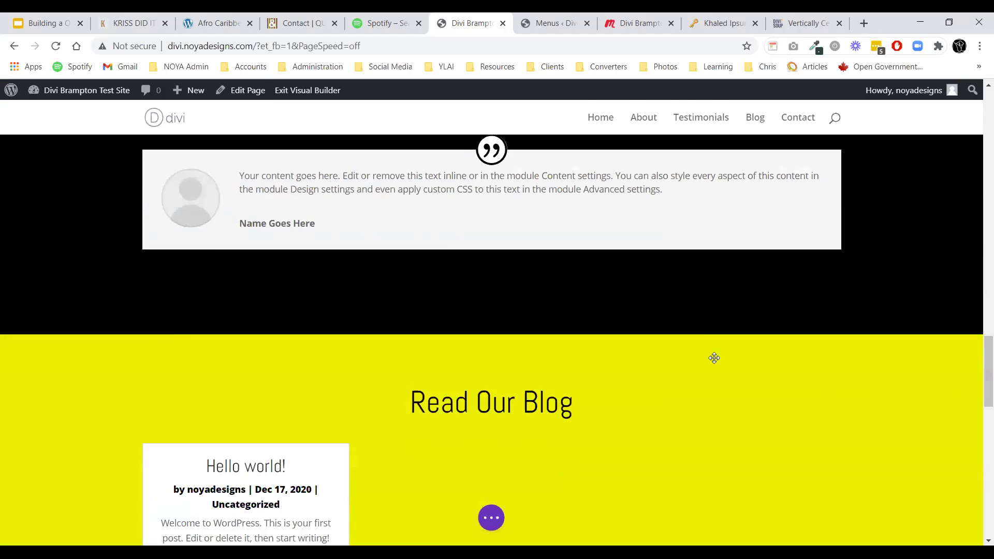
{"action": "scroll", "coordinate": [715, 358], "scroll_direction": "down", "scroll_amount": 15}
{"action": "scroll", "coordinate": [717, 244], "scroll_direction": "up", "scroll_amount": 9}
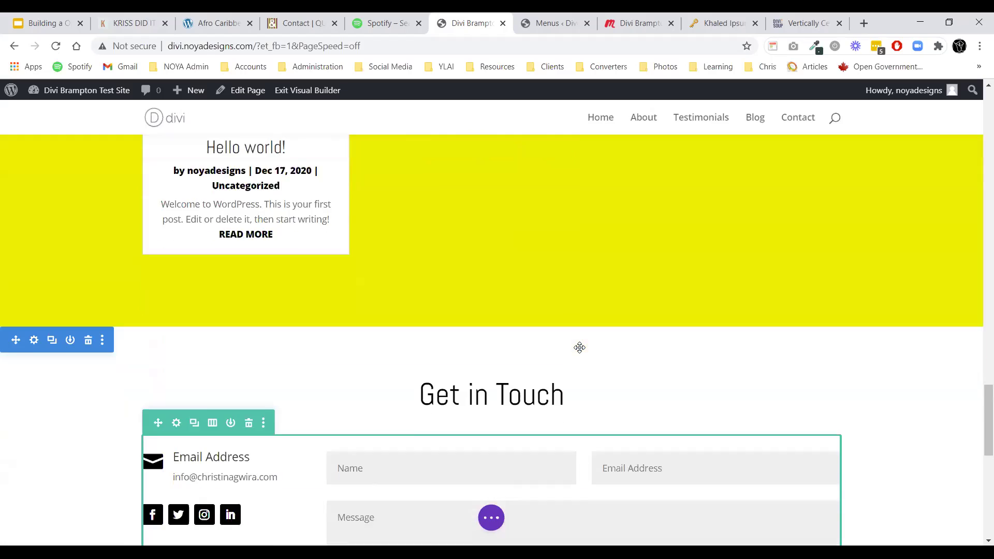
{"action": "scroll", "coordinate": [579, 347], "scroll_direction": "down", "scroll_amount": 3}
{"action": "left_click", "coordinate": [563, 352]}
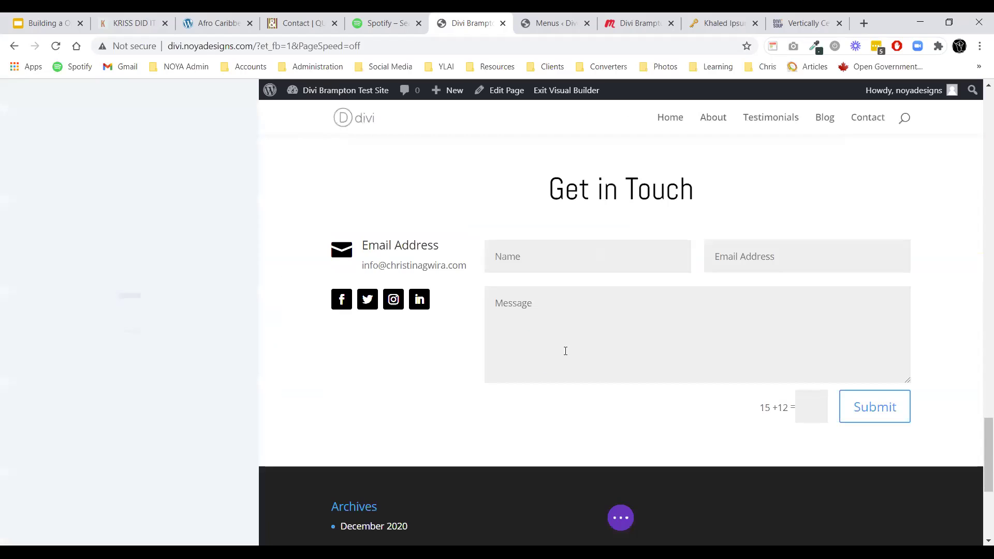
{"action": "left_click", "coordinate": [100, 143]}
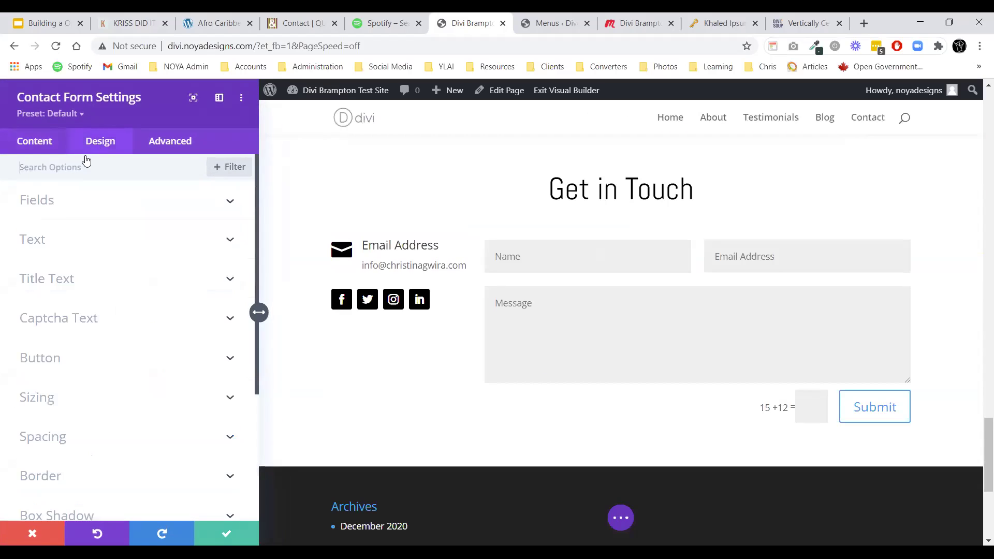
{"action": "left_click", "coordinate": [53, 201]}
{"action": "left_click", "coordinate": [54, 202]}
{"action": "scroll", "coordinate": [57, 216], "scroll_direction": "down", "scroll_amount": 3}
{"action": "left_click", "coordinate": [52, 226]}
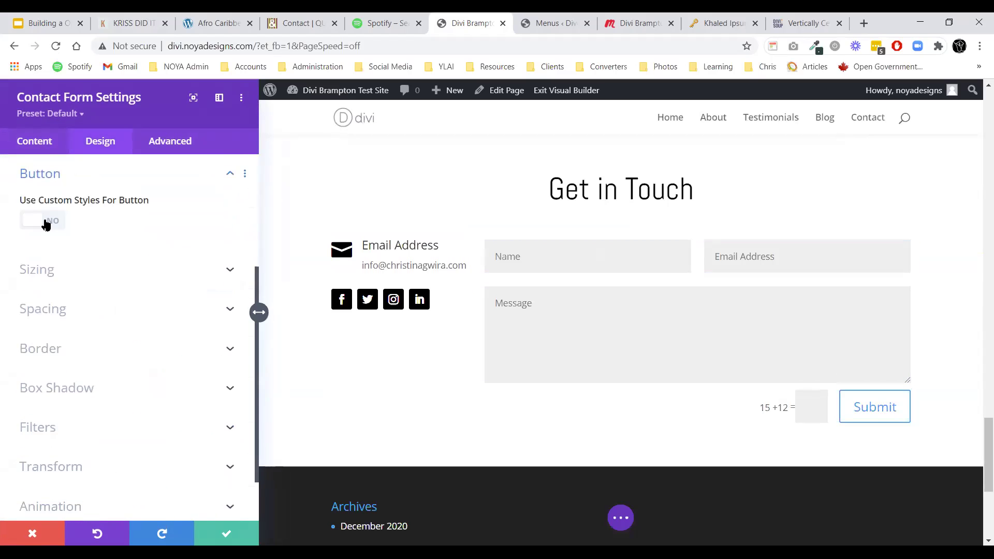
{"action": "left_click", "coordinate": [47, 222]}
{"action": "scroll", "coordinate": [52, 222], "scroll_direction": "down", "scroll_amount": 3}
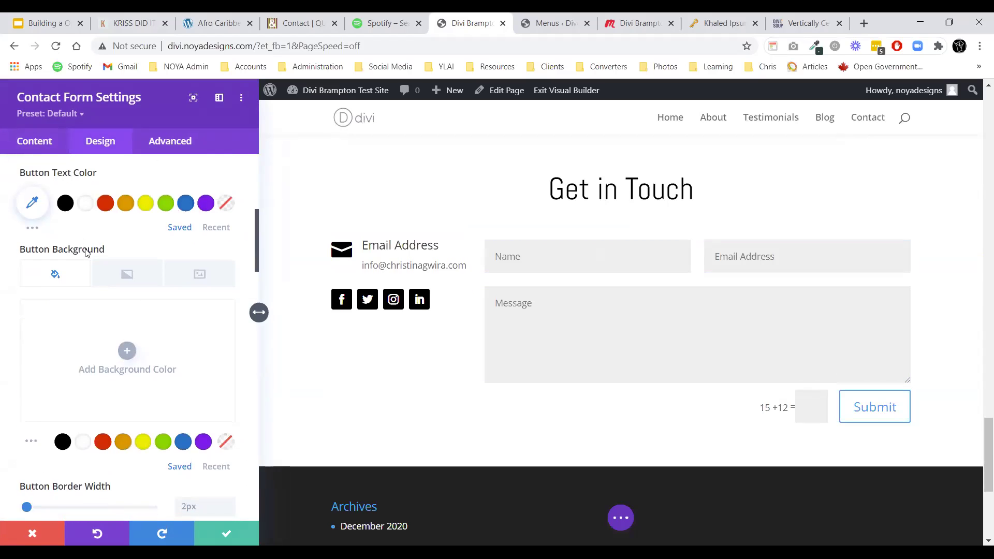
{"action": "left_click", "coordinate": [66, 204]}
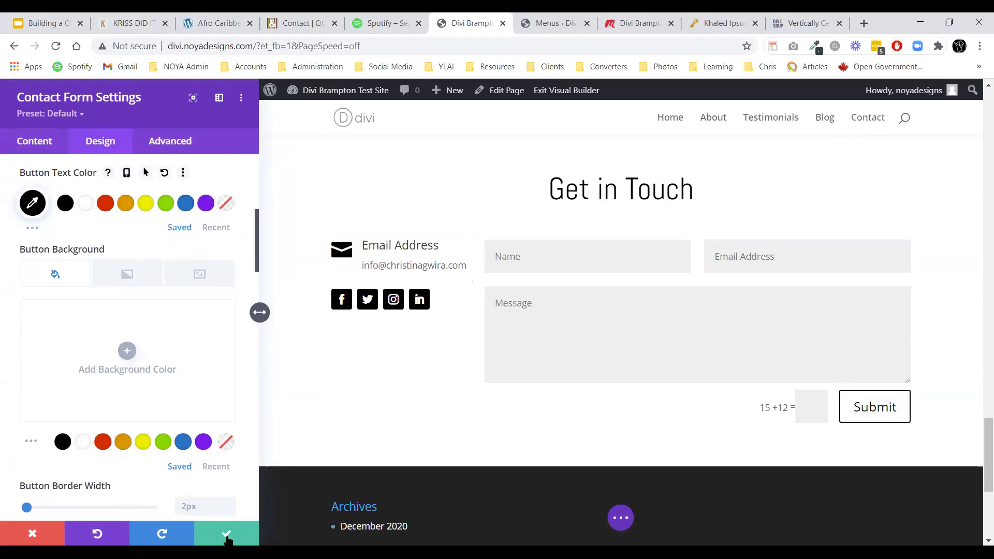
{"action": "left_click", "coordinate": [224, 533]}
{"action": "scroll", "coordinate": [481, 414], "scroll_direction": "down", "scroll_amount": 3}
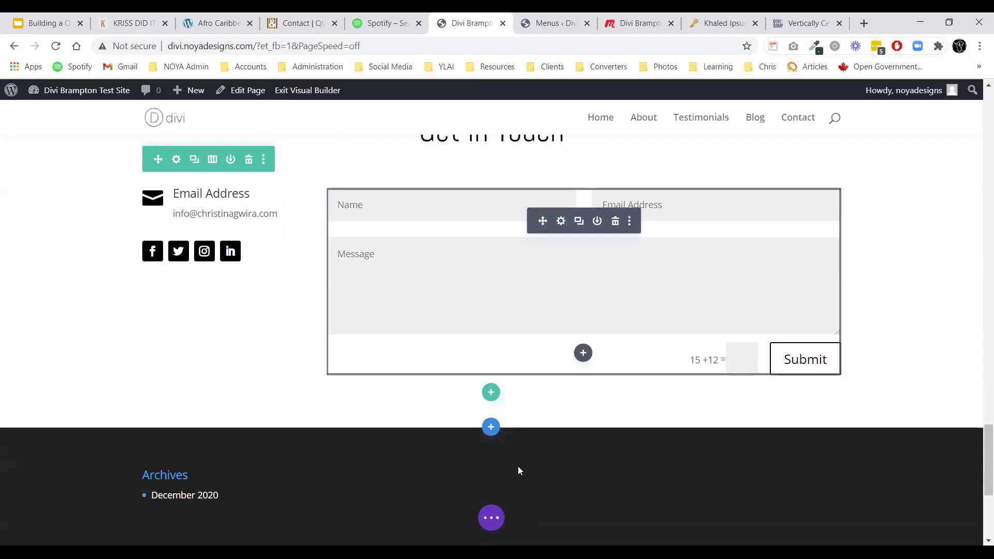
{"action": "left_click", "coordinate": [491, 518]}
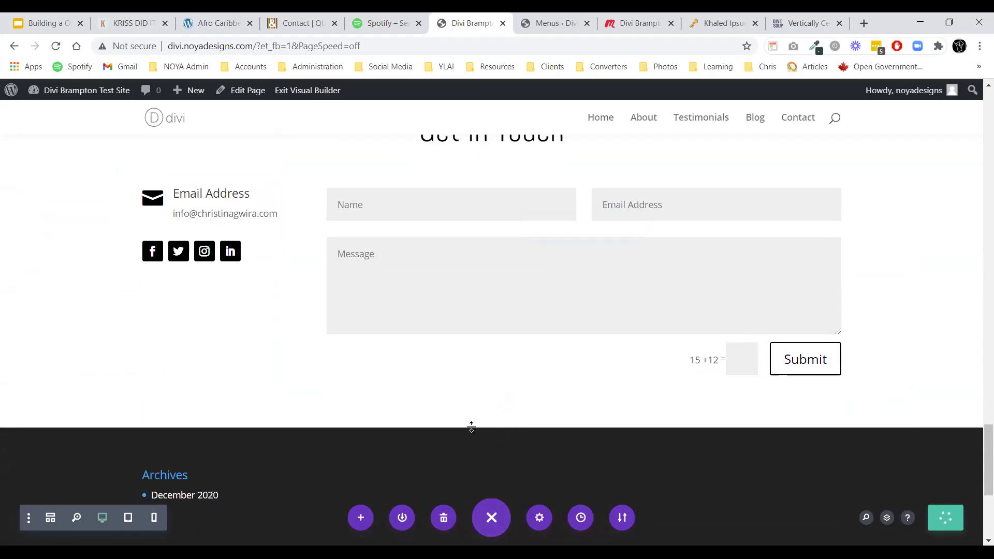
{"action": "scroll", "coordinate": [472, 429], "scroll_direction": "down", "scroll_amount": 5}
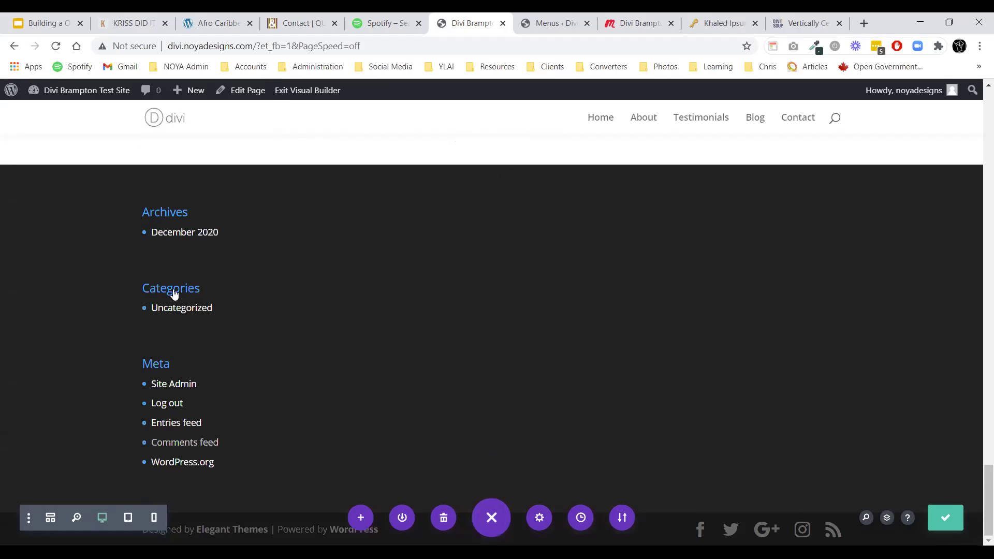
{"action": "scroll", "coordinate": [484, 441], "scroll_direction": "up", "scroll_amount": 10}
{"action": "scroll", "coordinate": [556, 402], "scroll_direction": "up", "scroll_amount": 15}
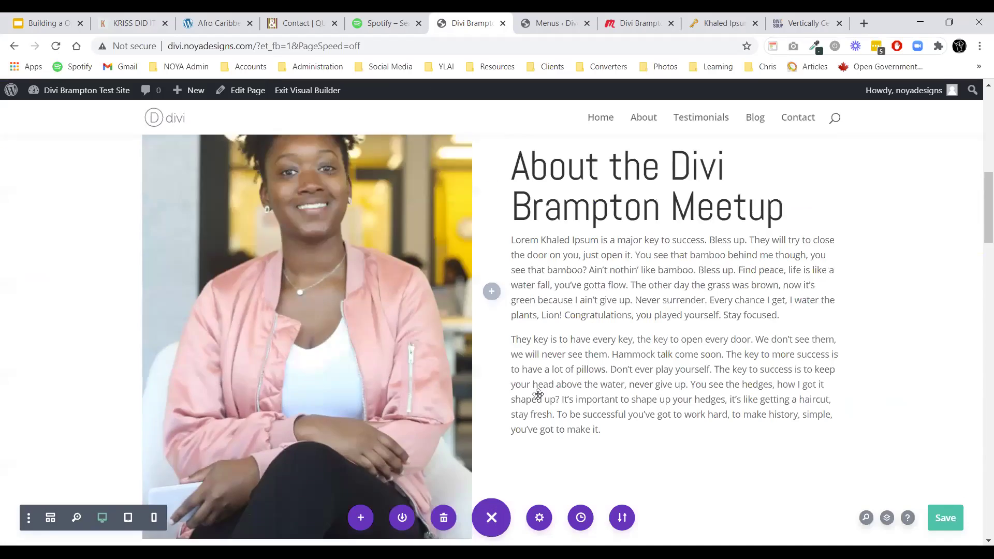
{"action": "left_click", "coordinate": [549, 23]}
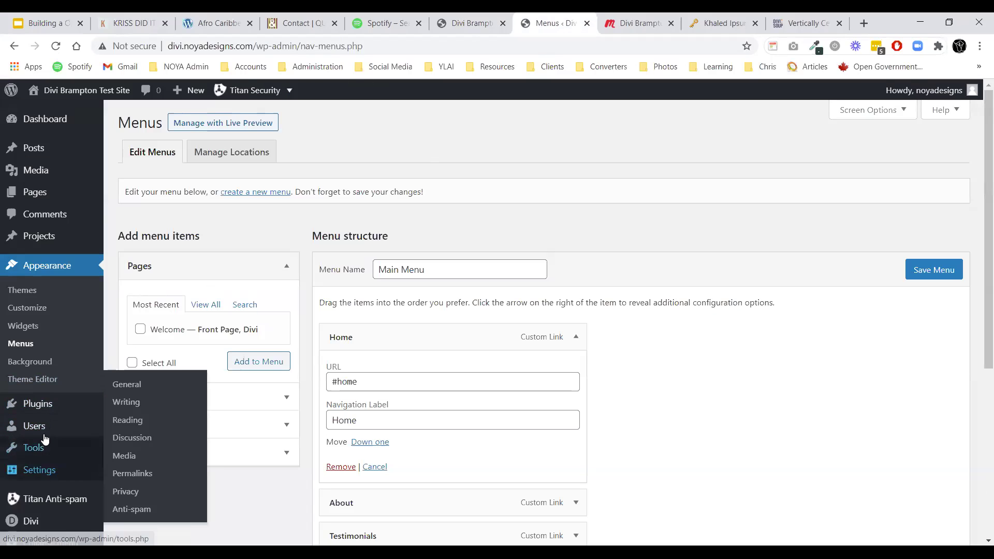
Delete the Search, Recent Posts and Recent Comments widgets from the Sidebar, then return to the site.
{"action": "left_click", "coordinate": [23, 325]}
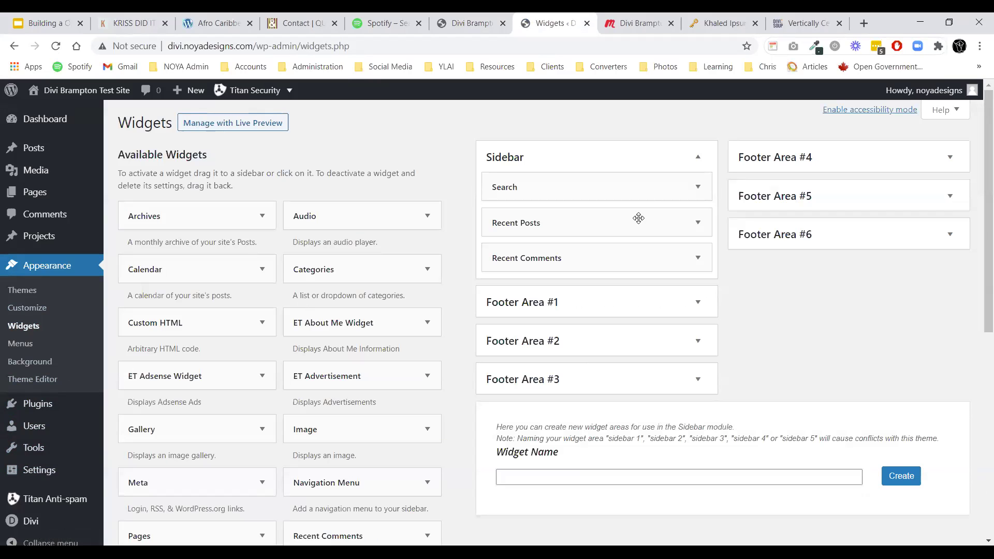
{"action": "left_click", "coordinate": [652, 191]}
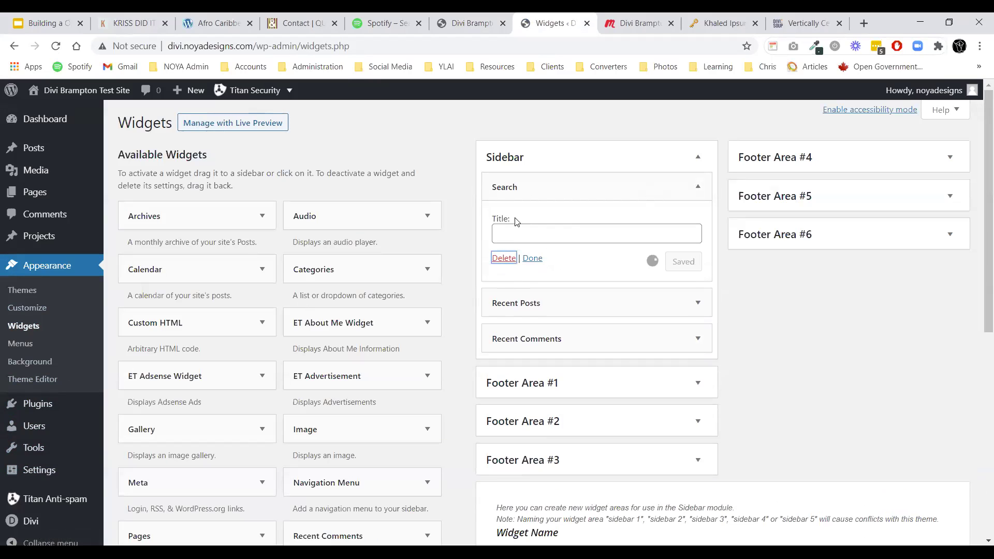
{"action": "left_click", "coordinate": [522, 187]}
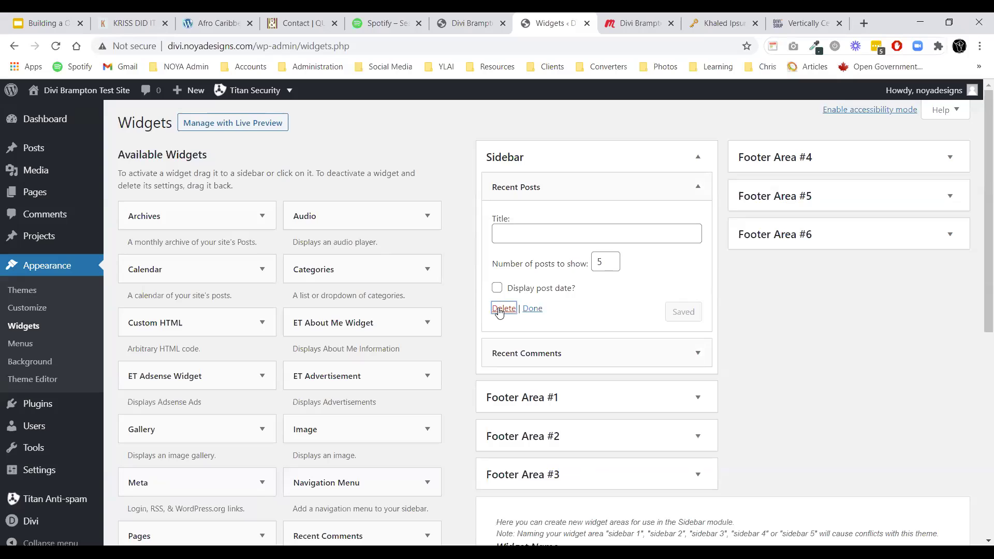
{"action": "left_click", "coordinate": [527, 188]}
{"action": "left_click", "coordinate": [500, 288]}
{"action": "left_click", "coordinate": [469, 23]}
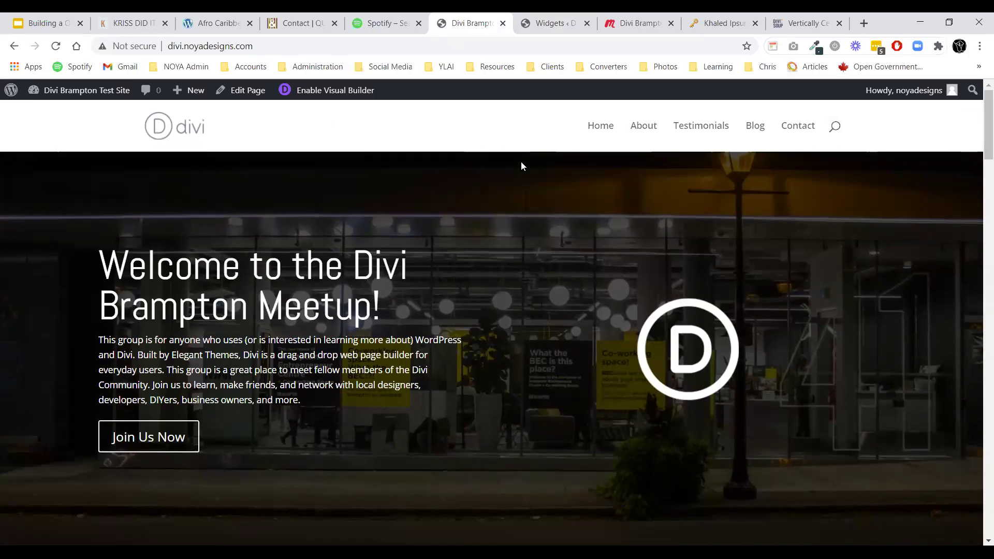
Reload the live page and test the About, Testimonials, Blog and Contact menu links.
{"action": "left_click", "coordinate": [55, 45]}
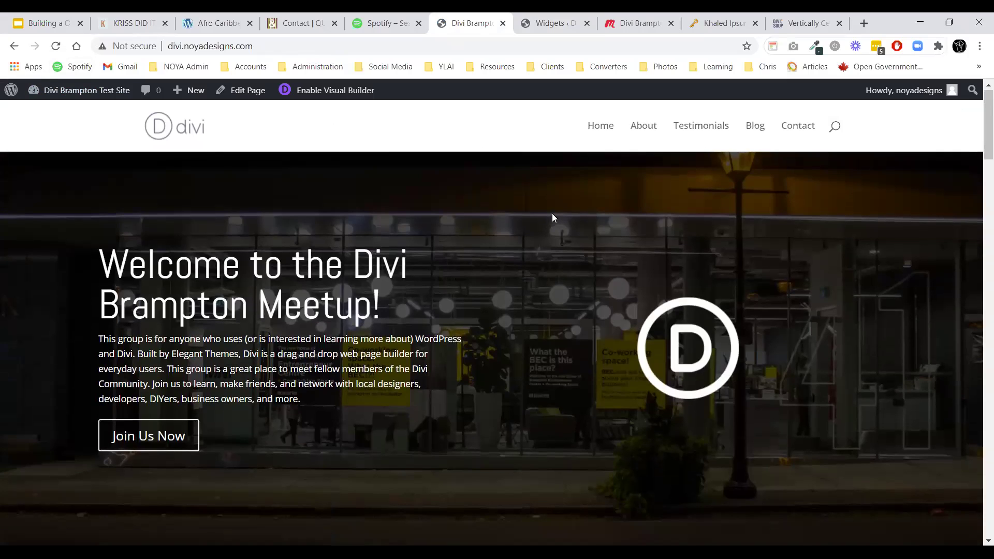
{"action": "left_click", "coordinate": [648, 127]}
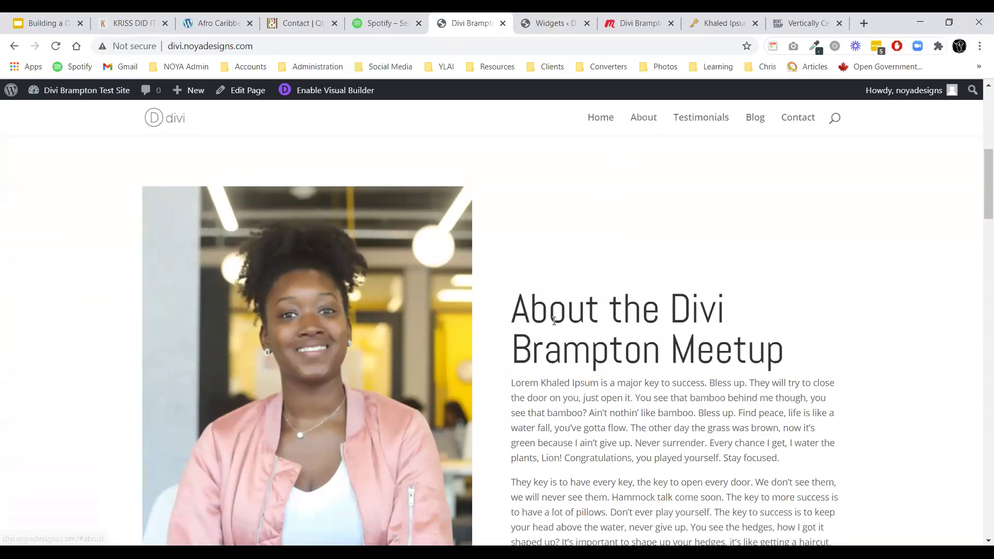
{"action": "scroll", "coordinate": [598, 285], "scroll_direction": "down", "scroll_amount": 5}
{"action": "left_click", "coordinate": [687, 128]}
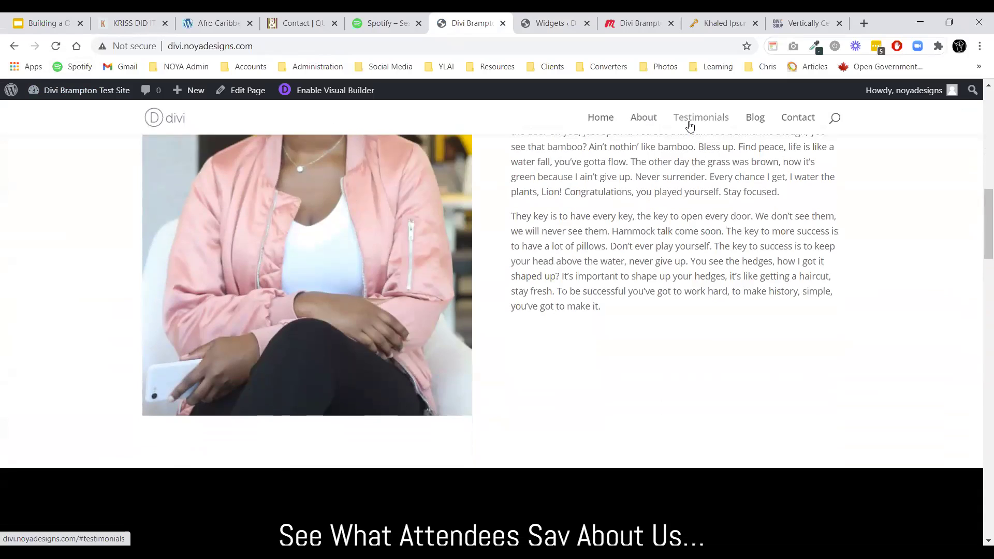
{"action": "scroll", "coordinate": [569, 277], "scroll_direction": "down", "scroll_amount": 4}
{"action": "scroll", "coordinate": [569, 277], "scroll_direction": "down", "scroll_amount": 3}
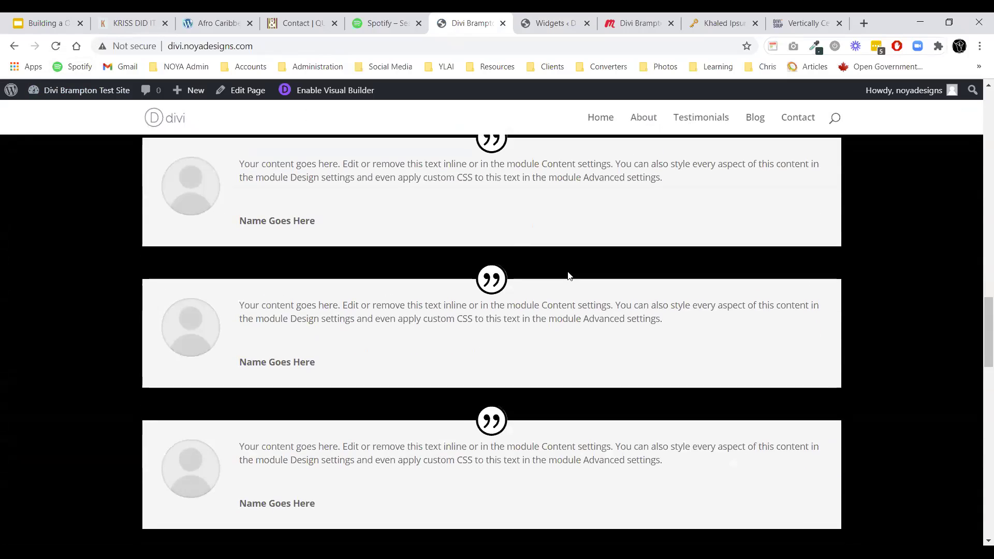
{"action": "left_click", "coordinate": [751, 119]}
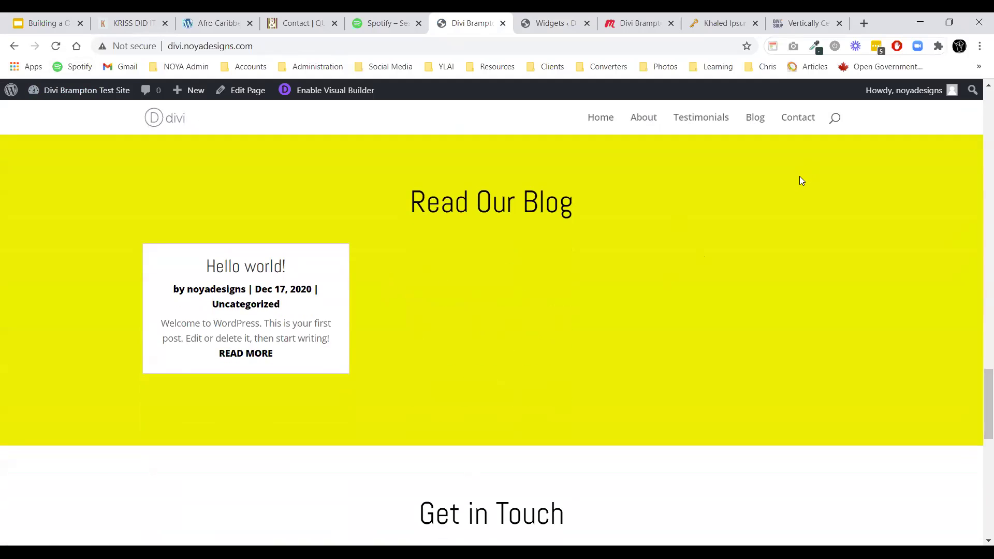
{"action": "left_click", "coordinate": [800, 120]}
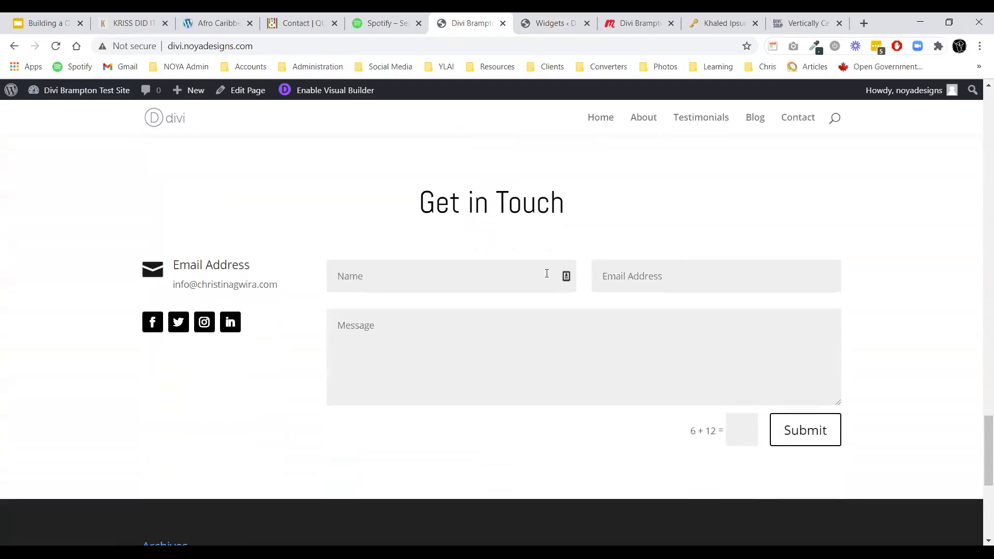
{"action": "scroll", "coordinate": [542, 262], "scroll_direction": "down", "scroll_amount": 5}
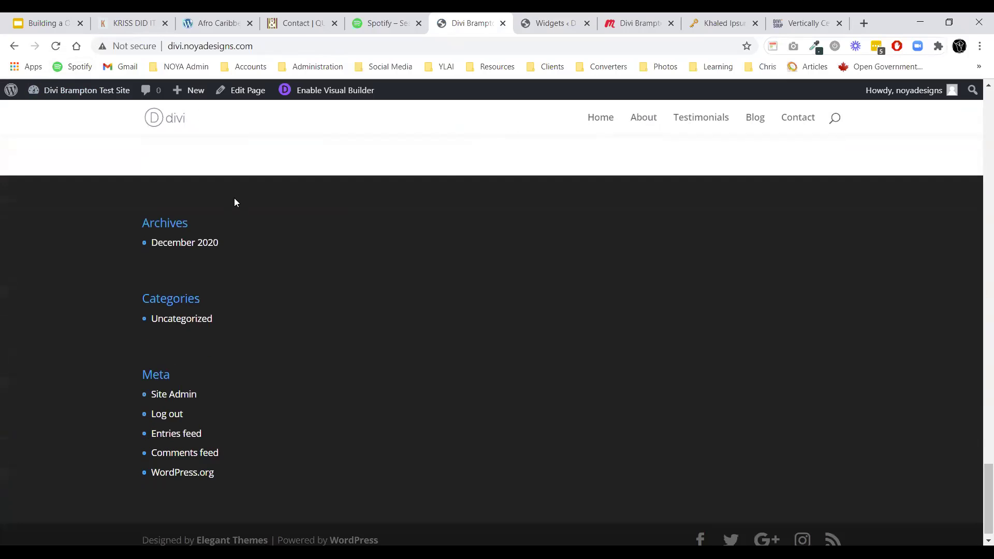
Delete the Archives, Categories and Meta widgets from Footer Area #1, then return to the site.
{"action": "left_click", "coordinate": [550, 23]}
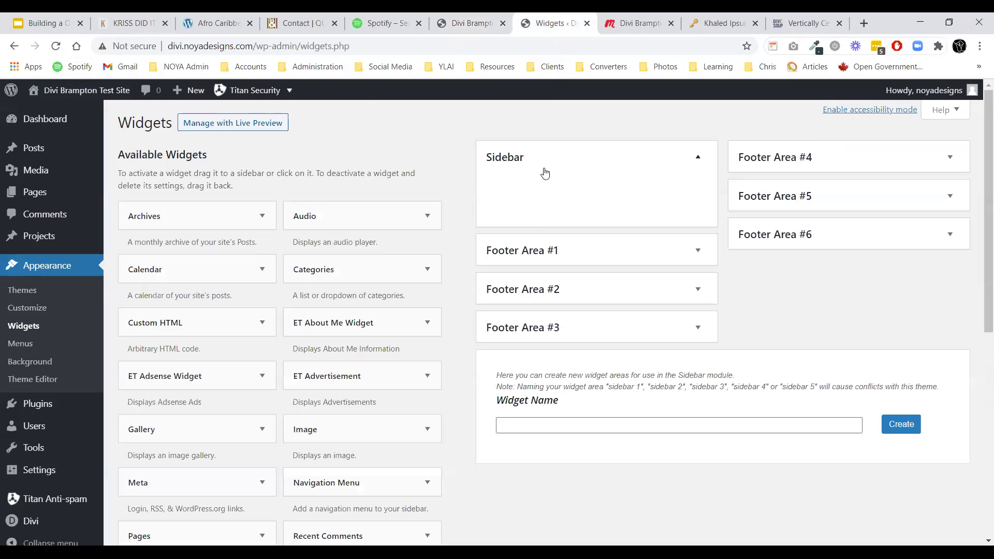
{"action": "left_click", "coordinate": [548, 246]}
{"action": "left_click", "coordinate": [551, 274]}
{"action": "scroll", "coordinate": [538, 285], "scroll_direction": "down", "scroll_amount": 3}
{"action": "left_click", "coordinate": [505, 259]}
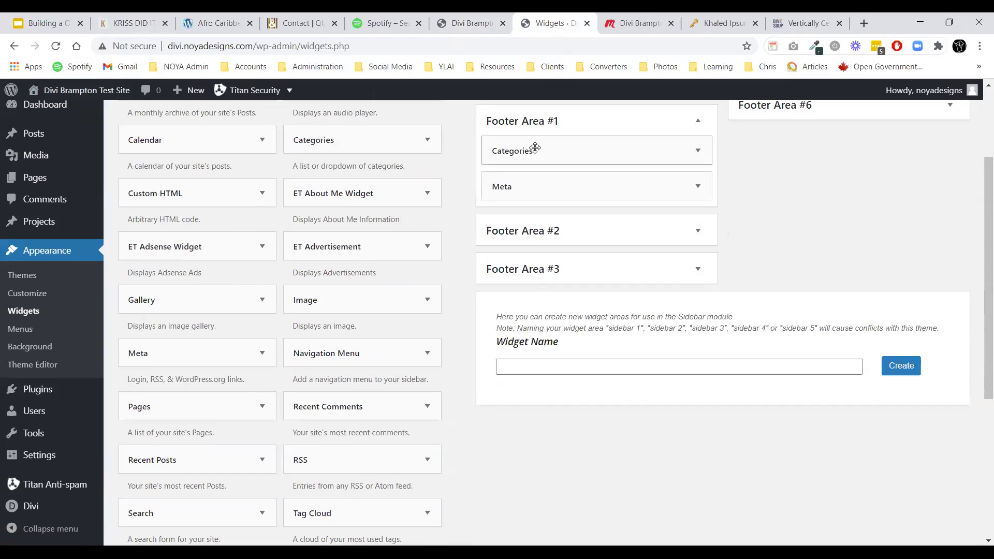
{"action": "left_click", "coordinate": [533, 150]}
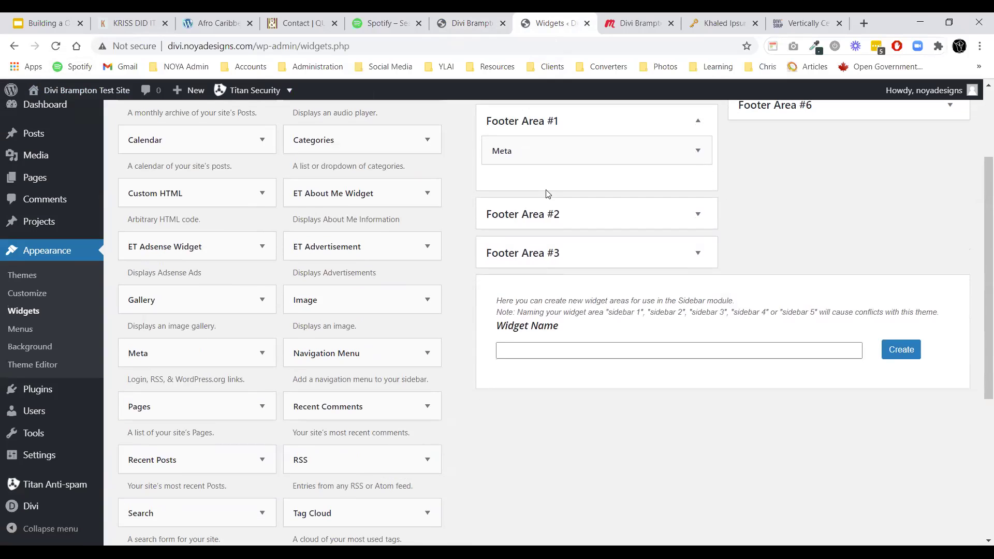
{"action": "left_click", "coordinate": [537, 156]}
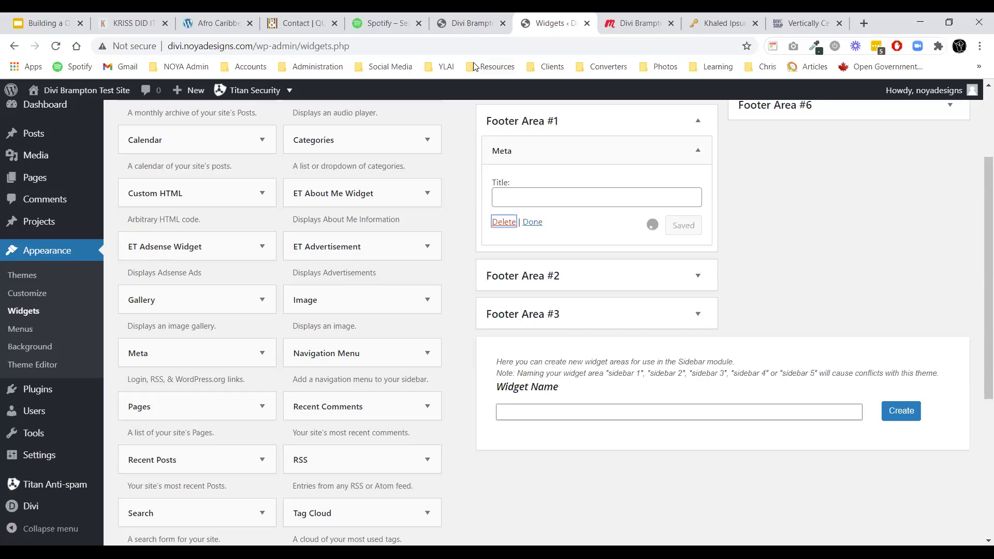
{"action": "left_click", "coordinate": [468, 23]}
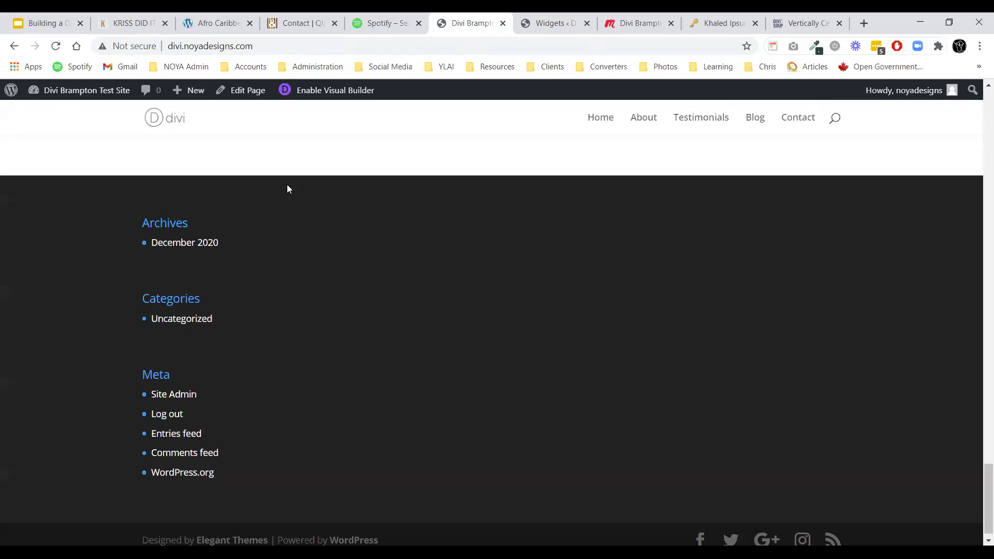
Reload the homepage to confirm the footer shows only the credits bar.
{"action": "left_click", "coordinate": [57, 46]}
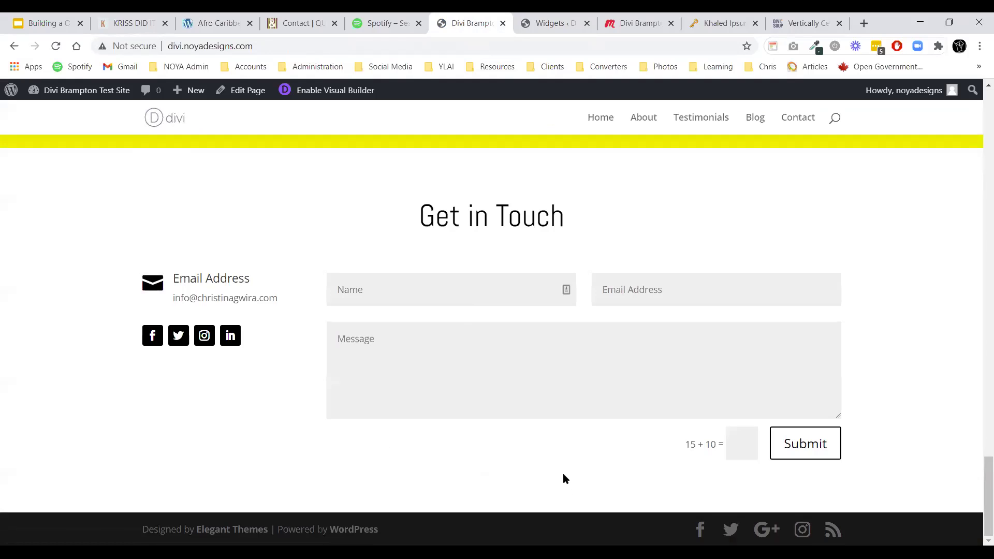
{"action": "scroll", "coordinate": [563, 473], "scroll_direction": "up", "scroll_amount": 15}
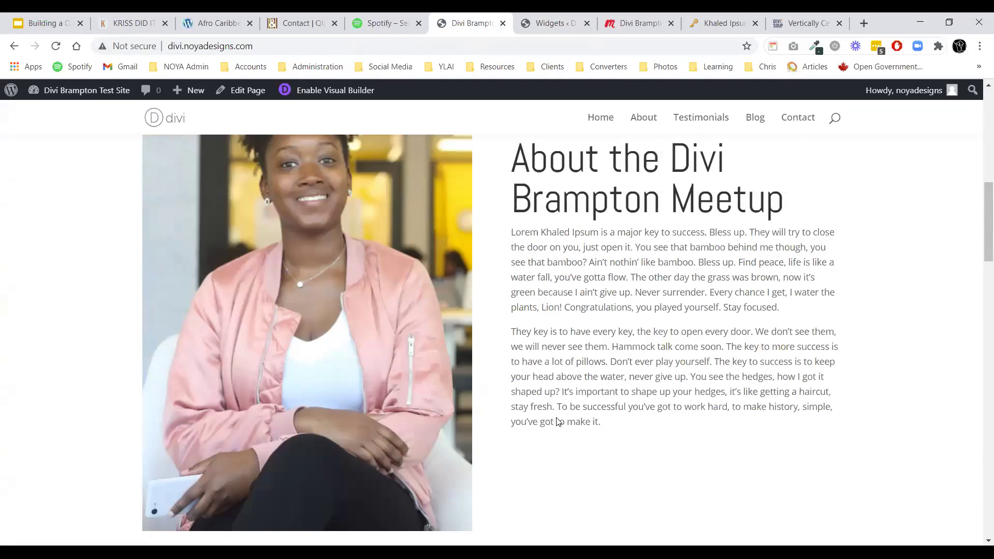
{"action": "scroll", "coordinate": [558, 422], "scroll_direction": "up", "scroll_amount": 8}
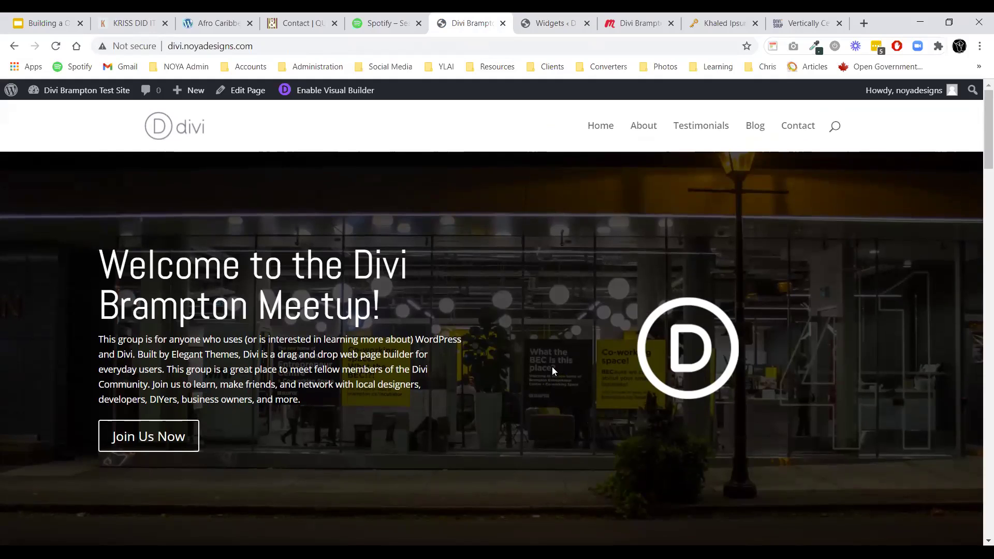
{"action": "left_click", "coordinate": [56, 26]}
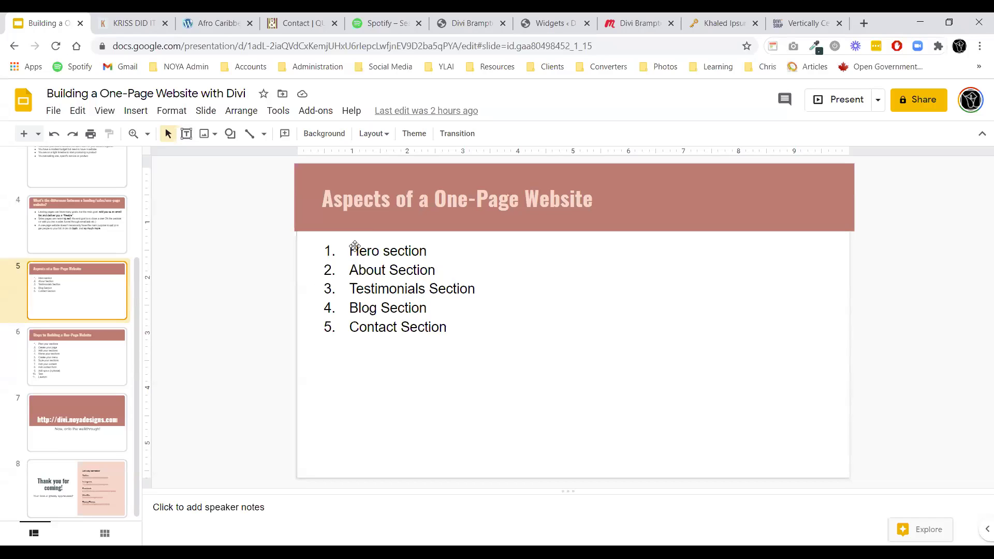
{"action": "left_click", "coordinate": [61, 366]}
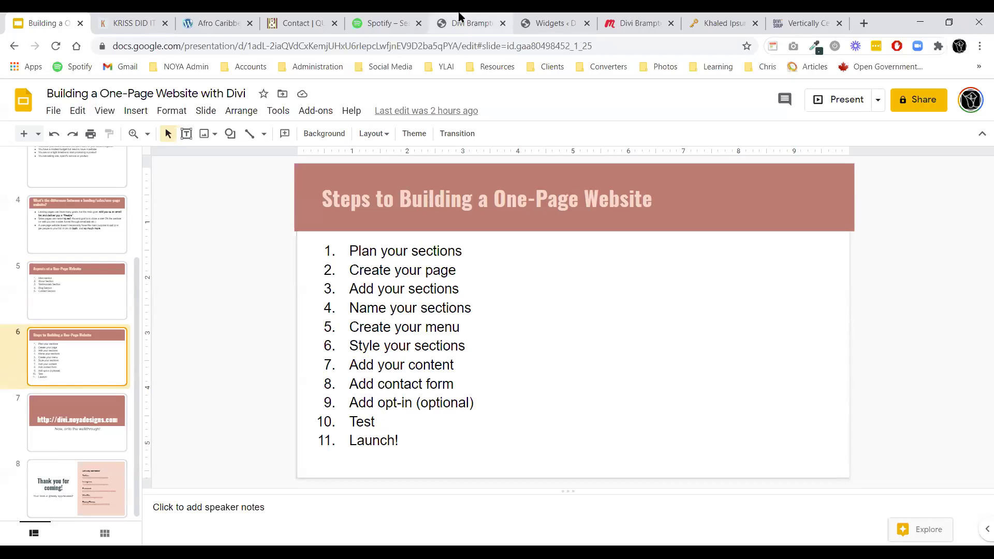
{"action": "left_click", "coordinate": [461, 23]}
{"action": "scroll", "coordinate": [426, 314], "scroll_direction": "down", "scroll_amount": 8}
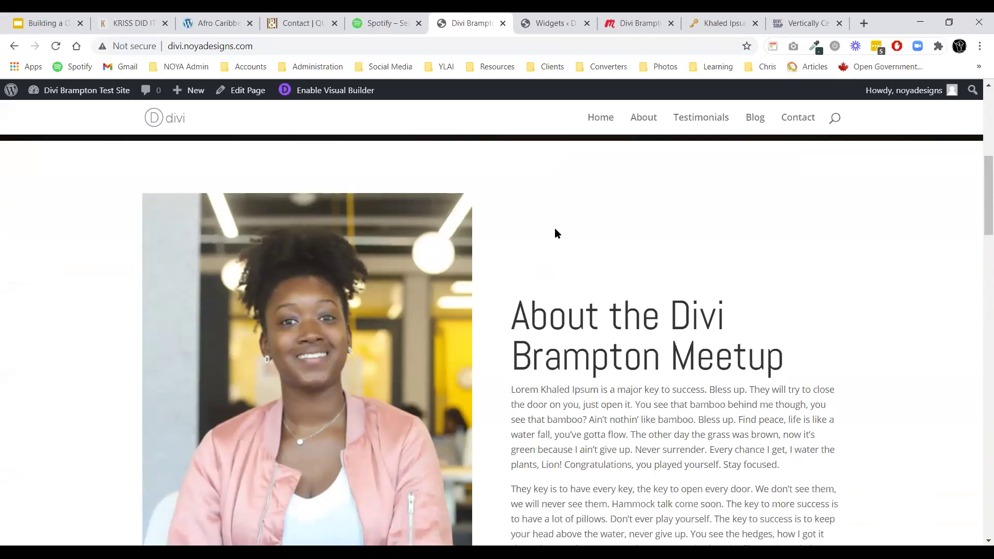